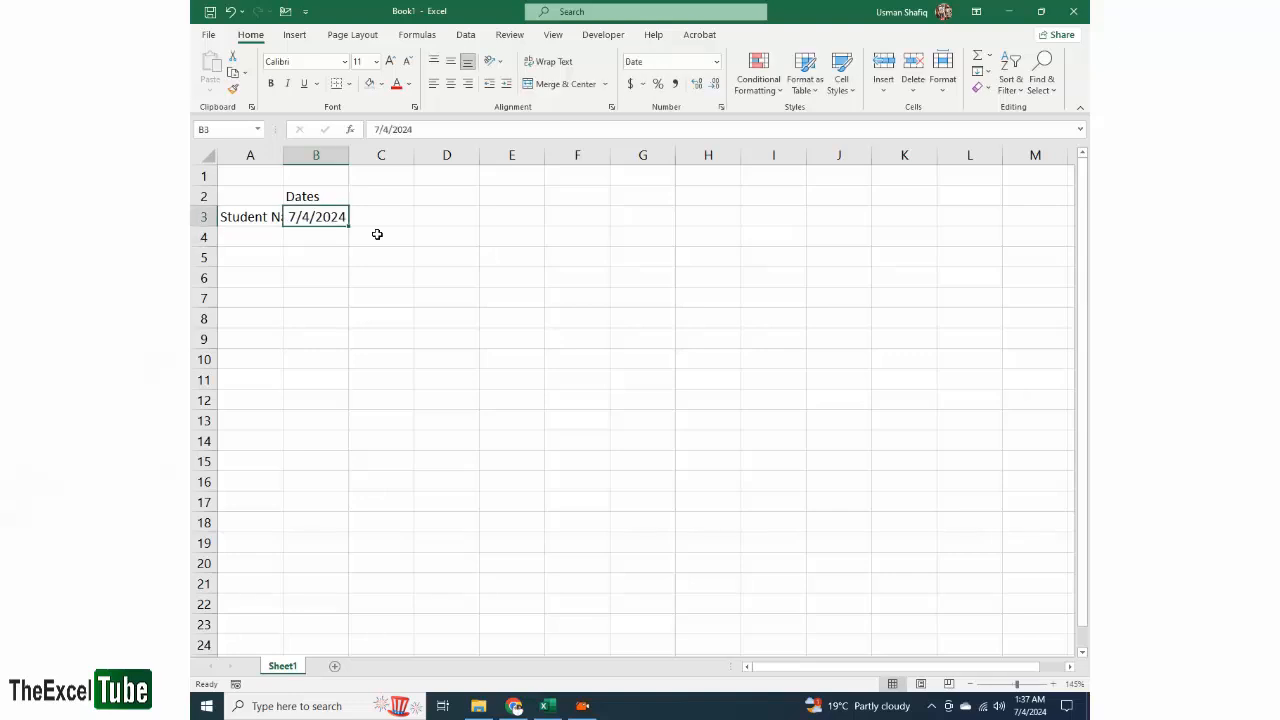
- Enter the date 7/1/2024 in cell B3 and give it the custom number format dd-mmm
{"action": "type", "text": "7/1/2024"}
{"action": "key", "text": "Return"}
{"action": "left_click", "coordinate": [341, 222]}
{"action": "left_click", "coordinate": [717, 62]}
{"action": "left_click", "coordinate": [690, 454]}
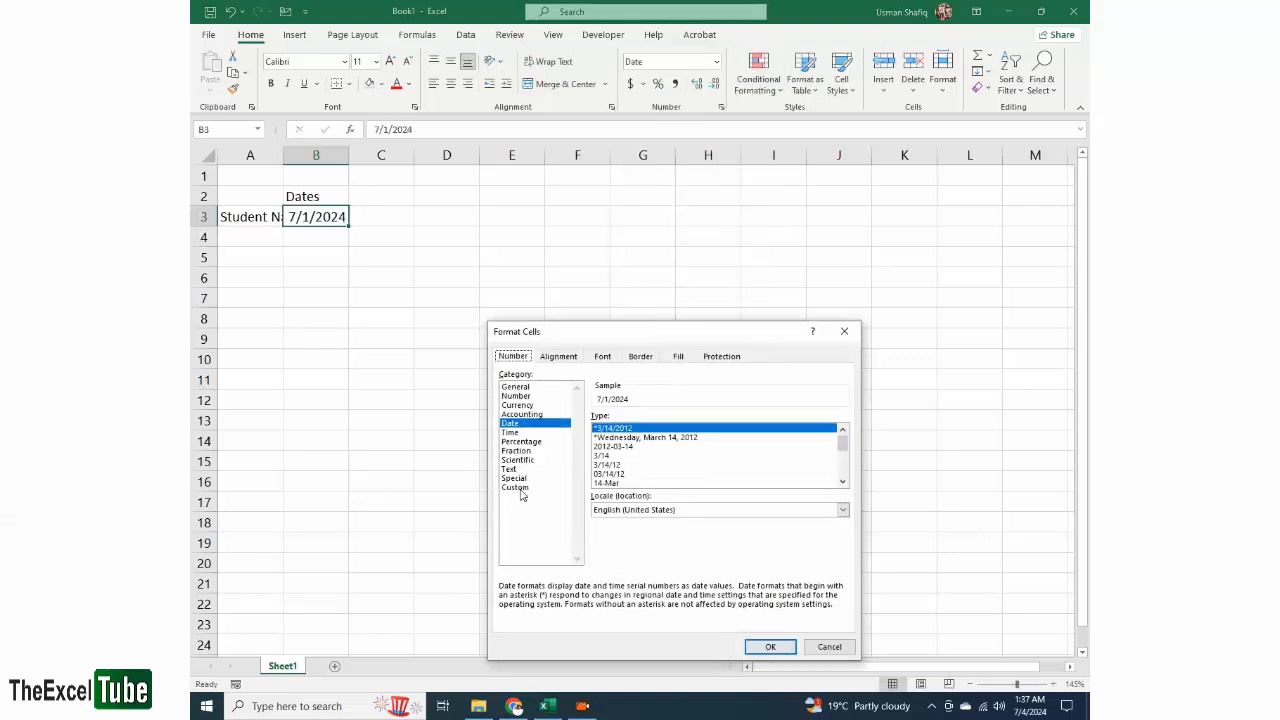
{"action": "left_click", "coordinate": [515, 488]}
{"action": "type", "text": "dd-"}
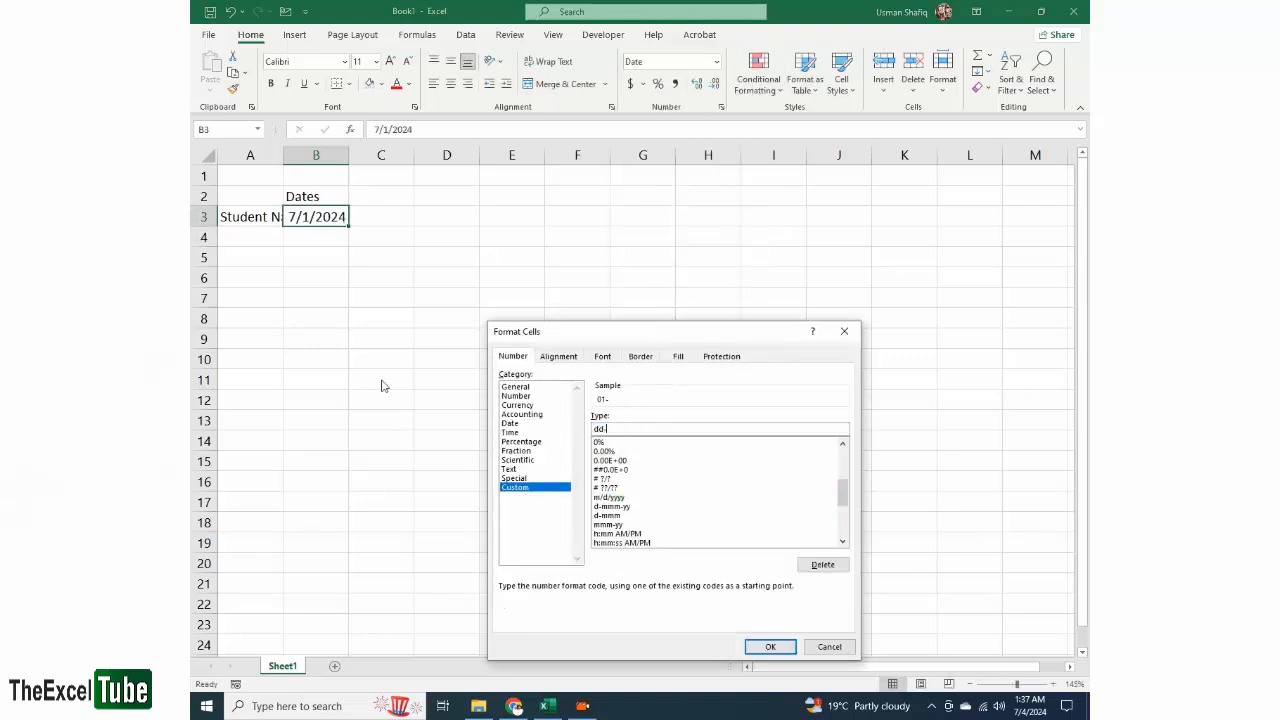
{"action": "type", "text": "mmm"}
{"action": "key", "text": "Return"}
- Center the date in B3 and fill the daily series across row 3 through column M
{"action": "left_click", "coordinate": [451, 84]}
{"action": "left_click_drag", "start_coordinate": [349, 226], "coordinate": [1050, 217]}
{"action": "left_click", "coordinate": [1035, 257]}
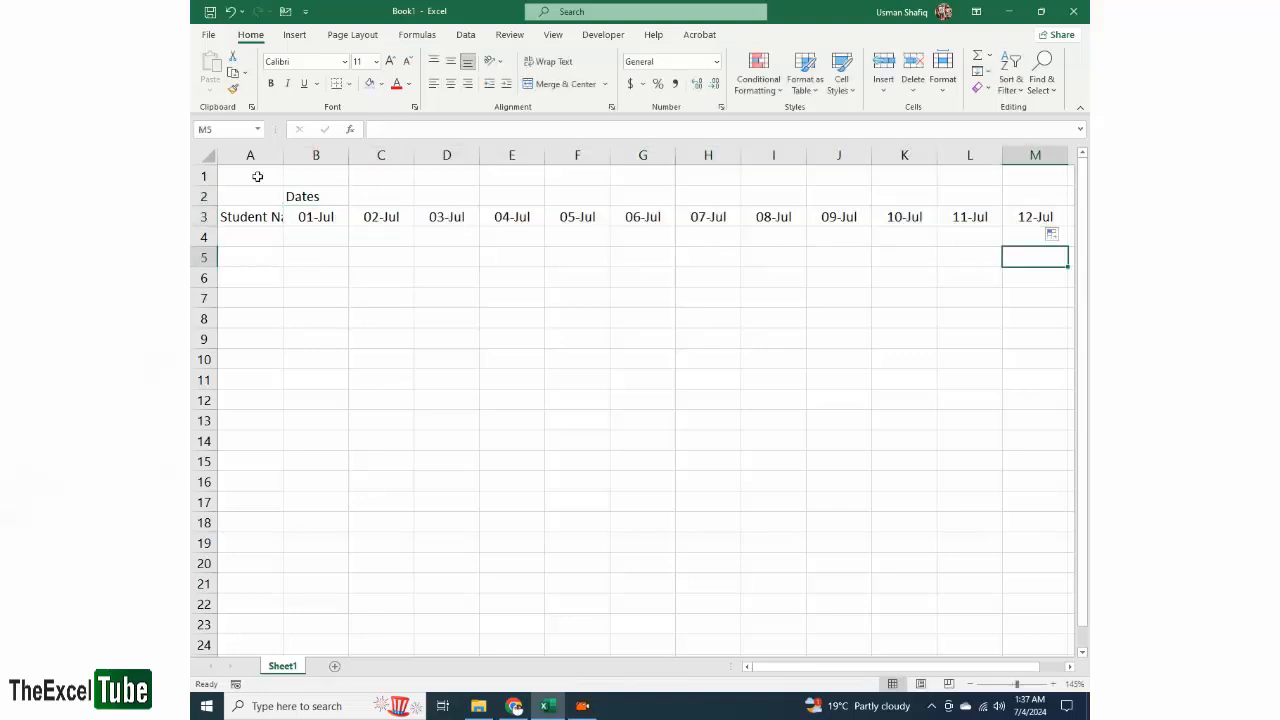
- Auto-fit the widths of all worksheet columns to their contents
{"action": "left_click", "coordinate": [208, 155]}
{"action": "double_click", "coordinate": [283, 155]}
{"action": "scroll", "coordinate": [460, 217], "scroll_direction": "down", "scroll_amount": 1}
- Extend the date series in row 3 to 15-Jul in column P
{"action": "left_click_drag", "start_coordinate": [776, 217], "coordinate": [260, 592]}
{"action": "left_click", "coordinate": [757, 209]}
{"action": "left_click", "coordinate": [922, 209]}
{"action": "left_click", "coordinate": [638, 318]}
- Apply all borders to the attendance table range A3:P24
{"action": "left_click", "coordinate": [381, 84]}
{"action": "left_click", "coordinate": [348, 84]}
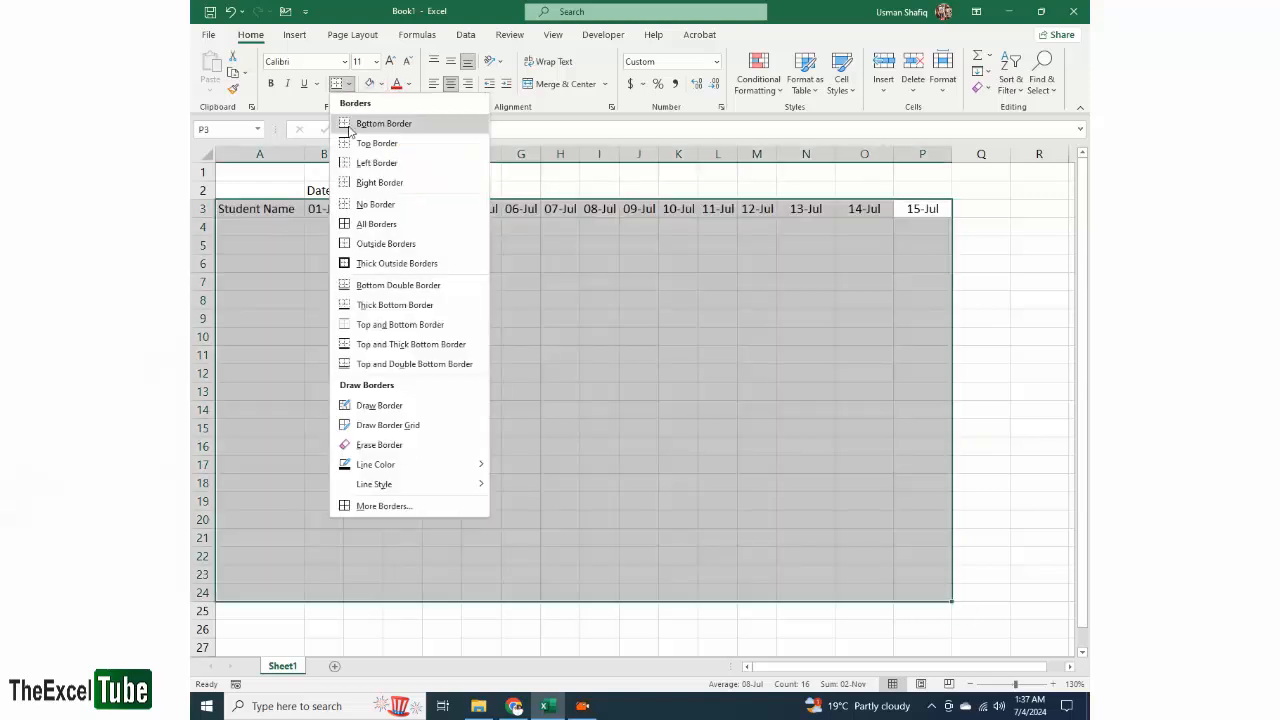
{"action": "left_click", "coordinate": [377, 223]}
- Make the header row with the student name and date headings (A3:P3) bold
{"action": "left_click_drag", "start_coordinate": [260, 209], "coordinate": [936, 209]}
{"action": "key", "text": "ctrl+b"}
{"action": "left_click", "coordinate": [638, 300]}
- Remove the Dates label from row 2 and merge and center cells A1:P1 above the table
{"action": "left_click_drag", "start_coordinate": [324, 190], "coordinate": [424, 186]}
{"action": "left_click_drag", "start_coordinate": [260, 172], "coordinate": [922, 172]}
{"action": "left_click", "coordinate": [565, 84]}
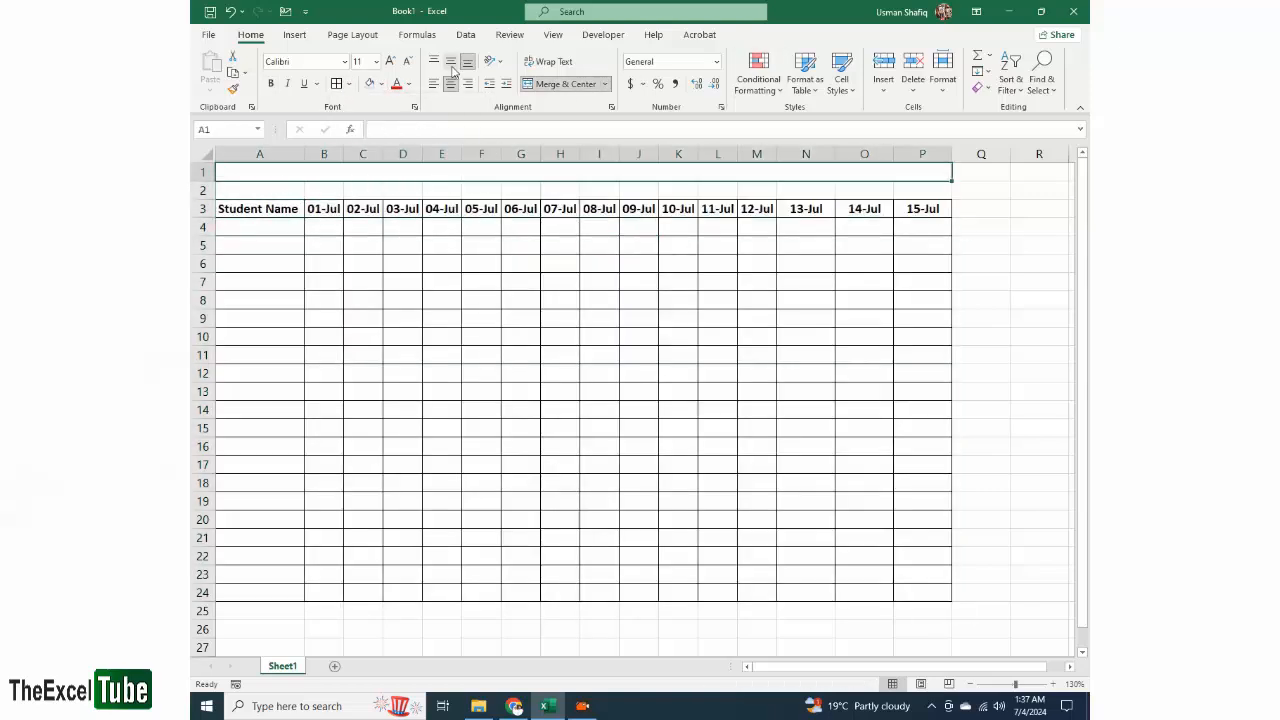
- Set the merged title cell's font size to 14 and enter the title Attendance Sheet
{"action": "left_click", "coordinate": [390, 61]}
{"action": "left_click", "coordinate": [390, 61]}
{"action": "type", "text": "Attendance"}
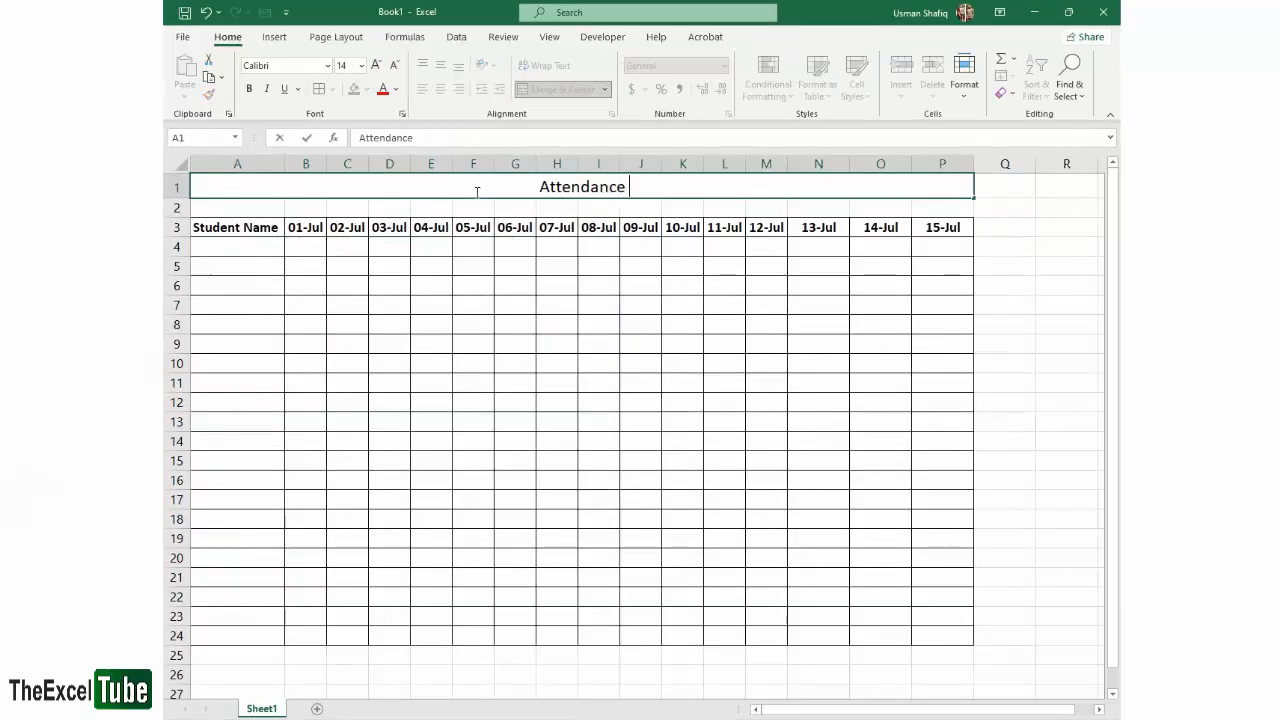
{"action": "type", "text": " SHeet"}
{"action": "key", "text": "ctrl+Return"}
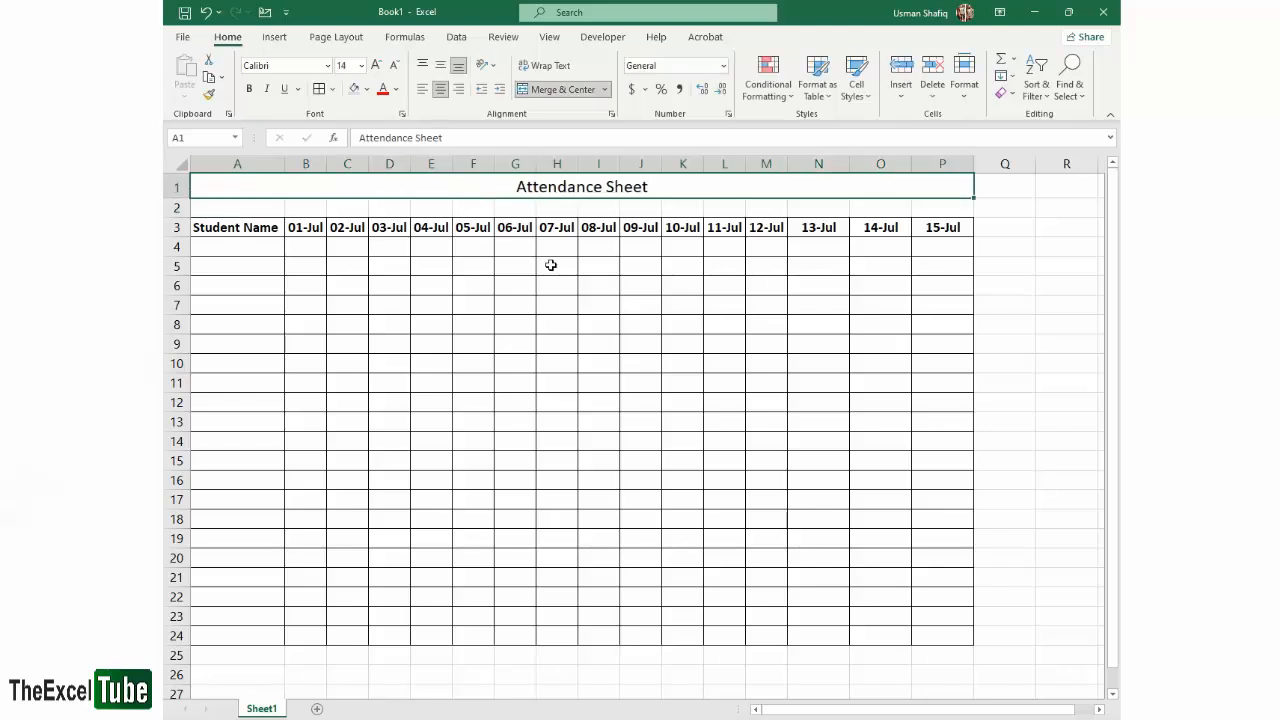
- Examine the gridlines in the empty cells beside the table and the option that controls their display
{"action": "left_click", "coordinate": [880, 285]}
{"action": "left_click", "coordinate": [548, 37]}
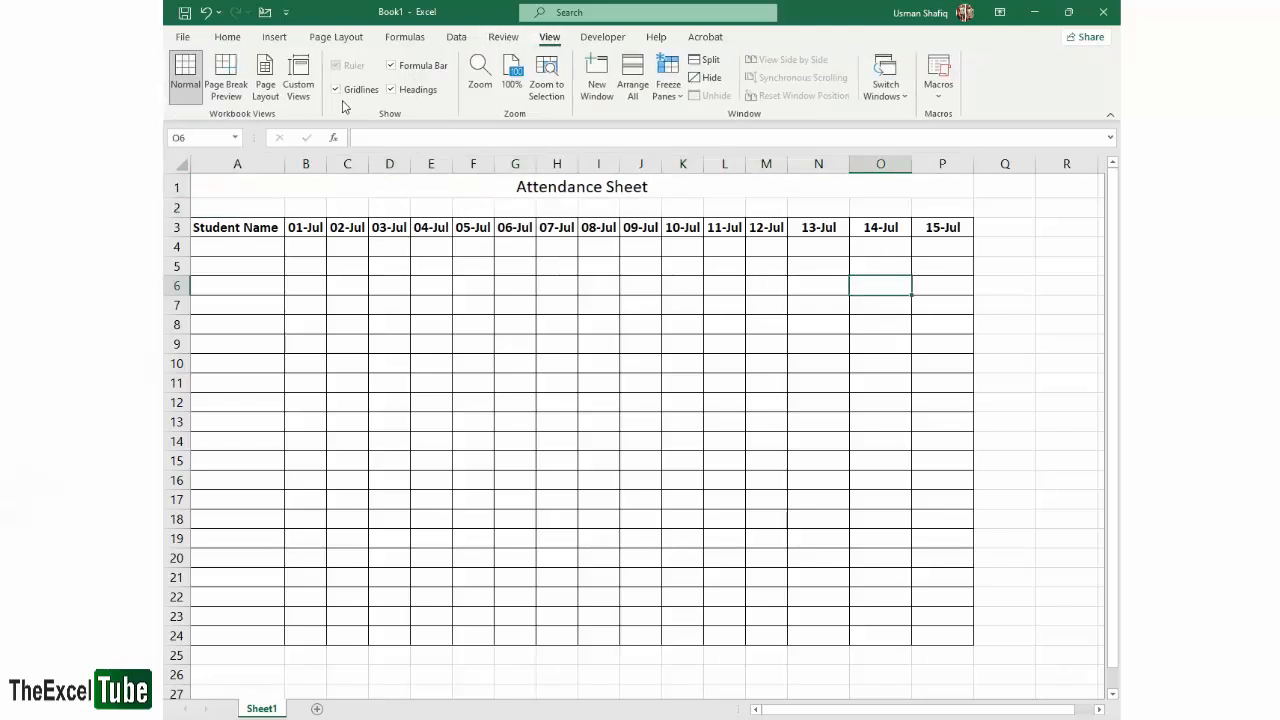
{"action": "left_click", "coordinate": [350, 90]}
{"action": "left_click_drag", "start_coordinate": [1017, 210], "coordinate": [1082, 362]}
{"action": "left_click", "coordinate": [1018, 460]}
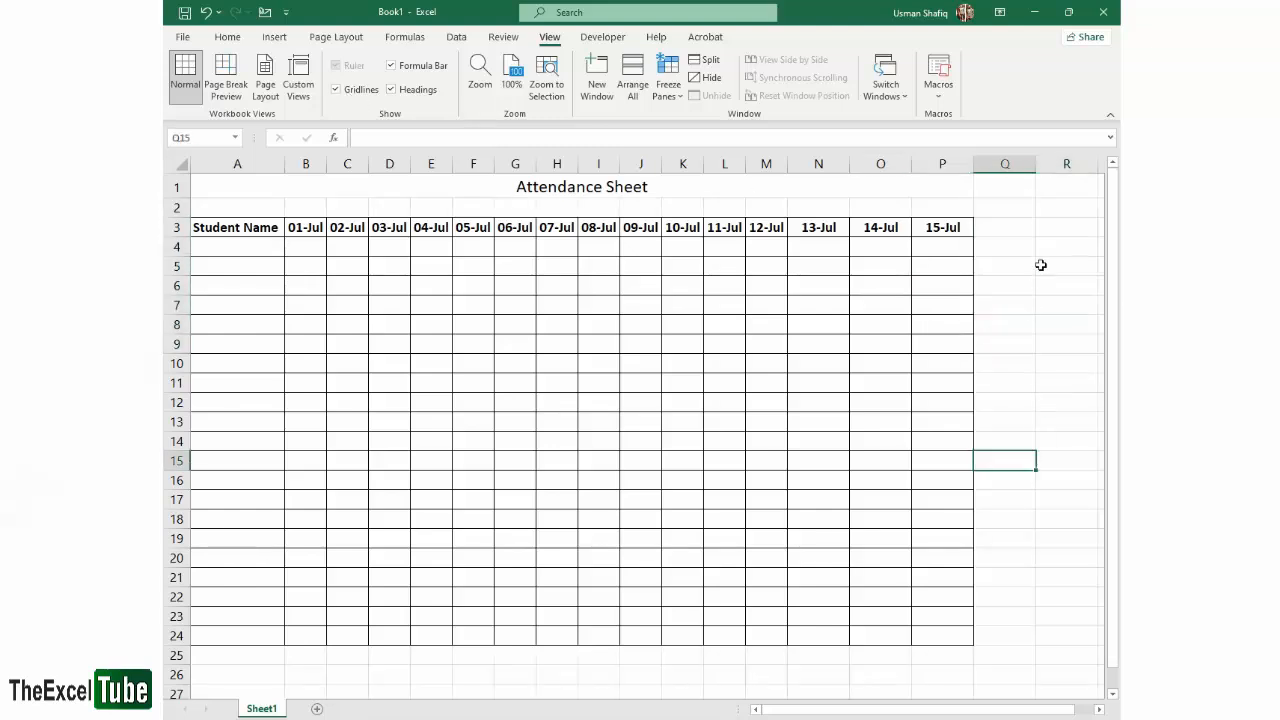
{"action": "left_click", "coordinate": [1038, 243]}
{"action": "left_click_drag", "start_coordinate": [1043, 279], "coordinate": [1017, 334]}
{"action": "left_click", "coordinate": [1017, 305]}
{"action": "left_click_drag", "start_coordinate": [1017, 223], "coordinate": [1069, 325]}
{"action": "left_click", "coordinate": [1067, 323]}
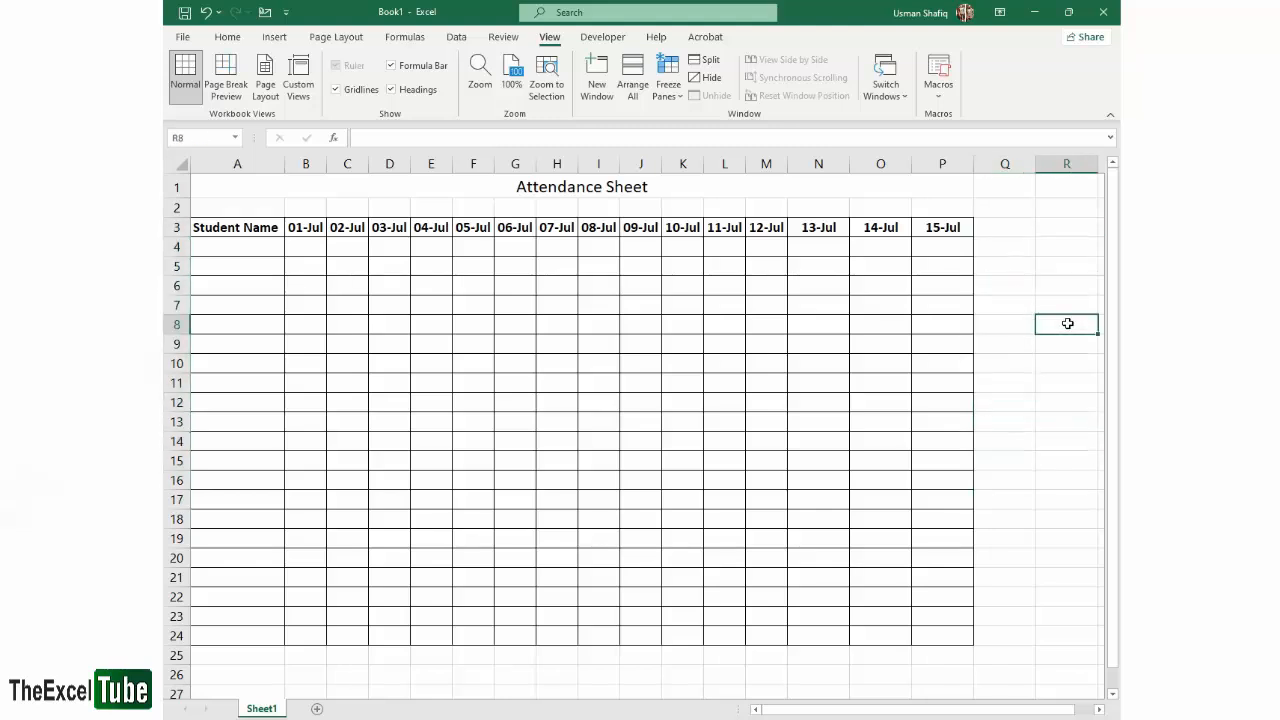
- Preview the attendance sheet for printing to check which lines print, and return to the worksheet
{"action": "key", "text": "ctrl+p"}
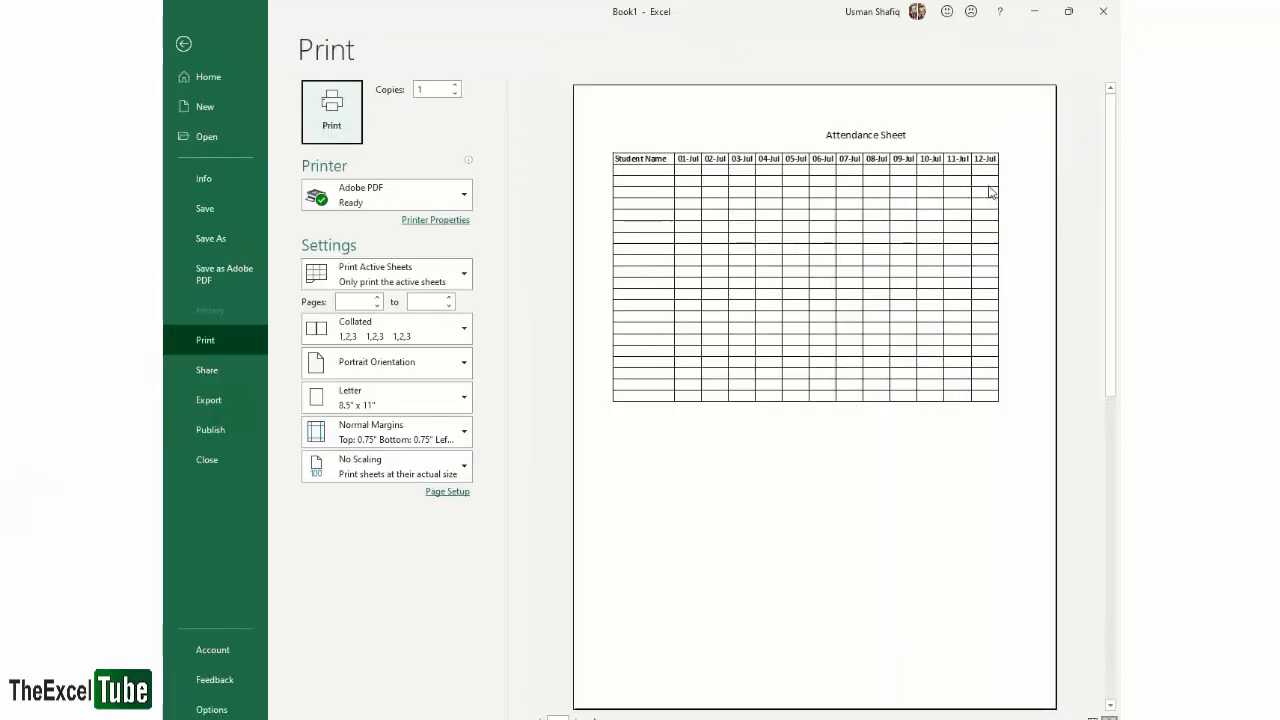
{"action": "key", "text": "Escape"}
{"action": "left_click", "coordinate": [846, 397]}
{"action": "left_click_drag", "start_coordinate": [939, 219], "coordinate": [168, 640]}
{"action": "left_click", "coordinate": [817, 357]}
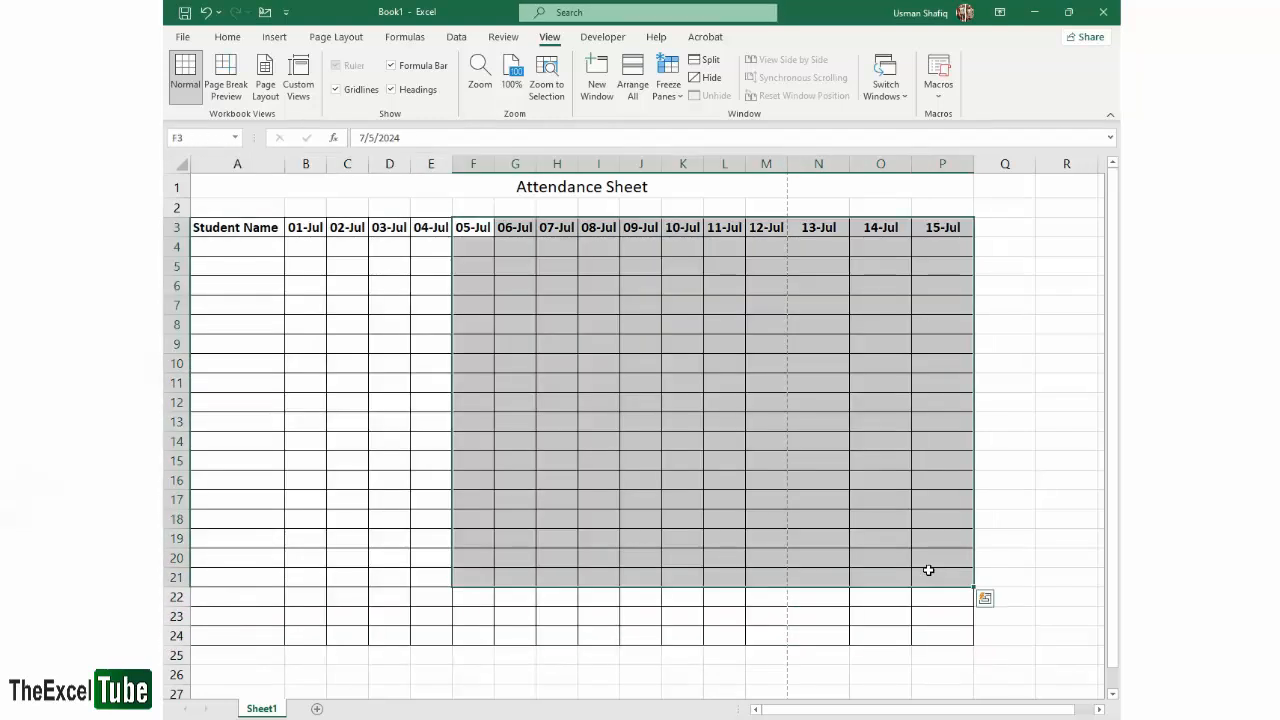
{"action": "left_click", "coordinate": [816, 307]}
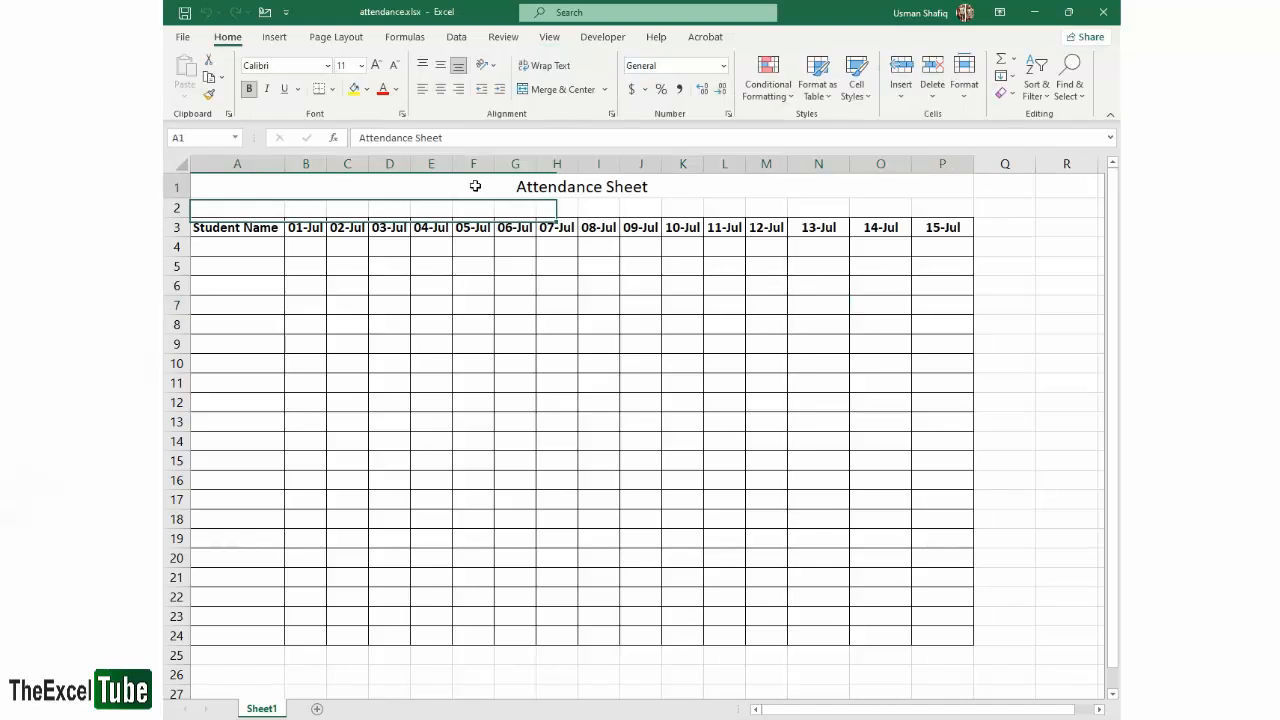
- Fill the title cell with light gray and format its text as bold at size 16
{"action": "left_click", "coordinate": [475, 186]}
{"action": "left_click", "coordinate": [363, 91]}
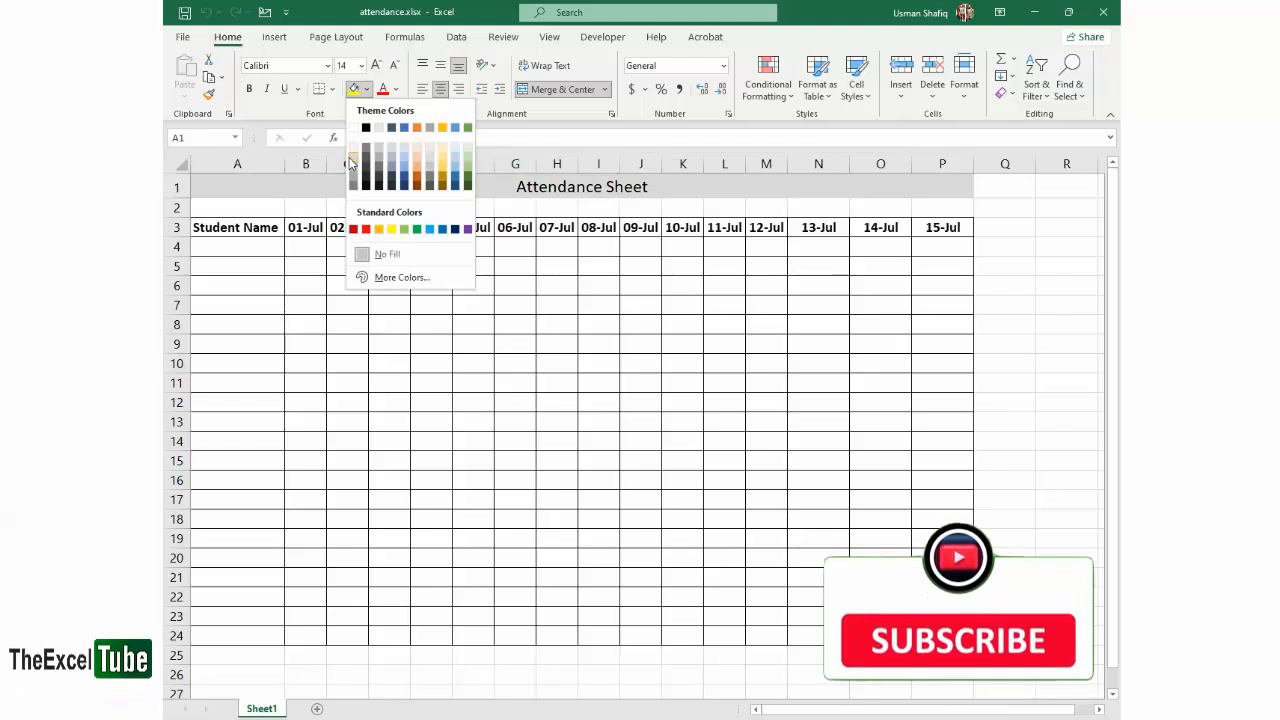
{"action": "left_click", "coordinate": [349, 157]}
{"action": "left_click", "coordinate": [378, 66]}
{"action": "key", "text": "ctrl+b"}
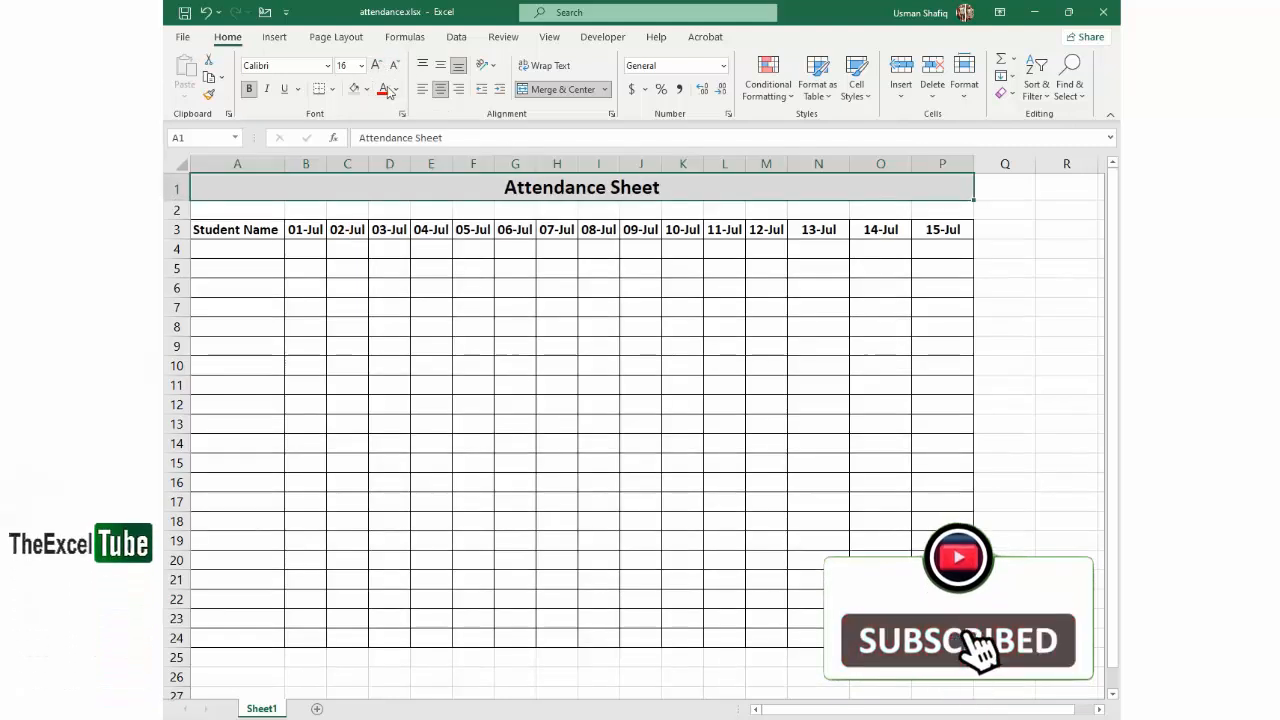
- Apply all borders to the merged title cell
{"action": "left_click", "coordinate": [333, 89]}
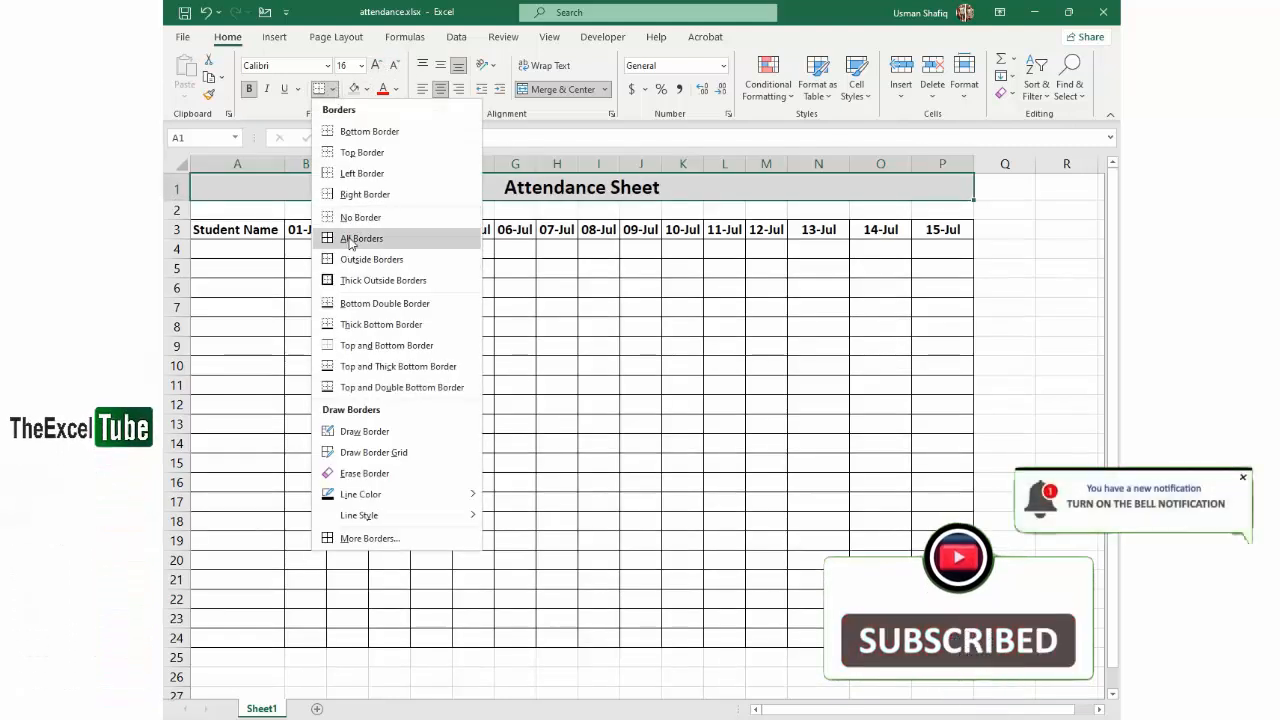
{"action": "left_click", "coordinate": [361, 238]}
{"action": "left_click", "coordinate": [768, 325]}
- Fill the header row A3:P3 with light gray
{"action": "left_click_drag", "start_coordinate": [215, 229], "coordinate": [955, 229]}
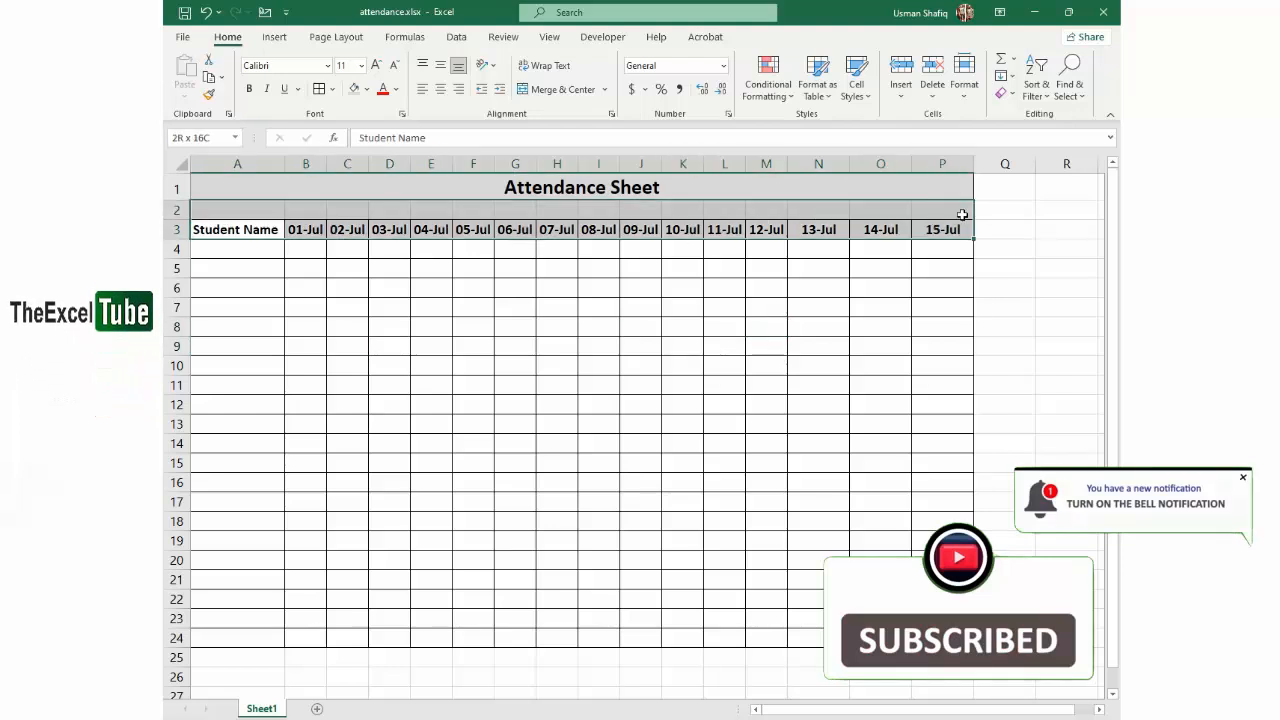
{"action": "left_click", "coordinate": [354, 89]}
{"action": "left_click", "coordinate": [368, 90]}
{"action": "left_click", "coordinate": [353, 151]}
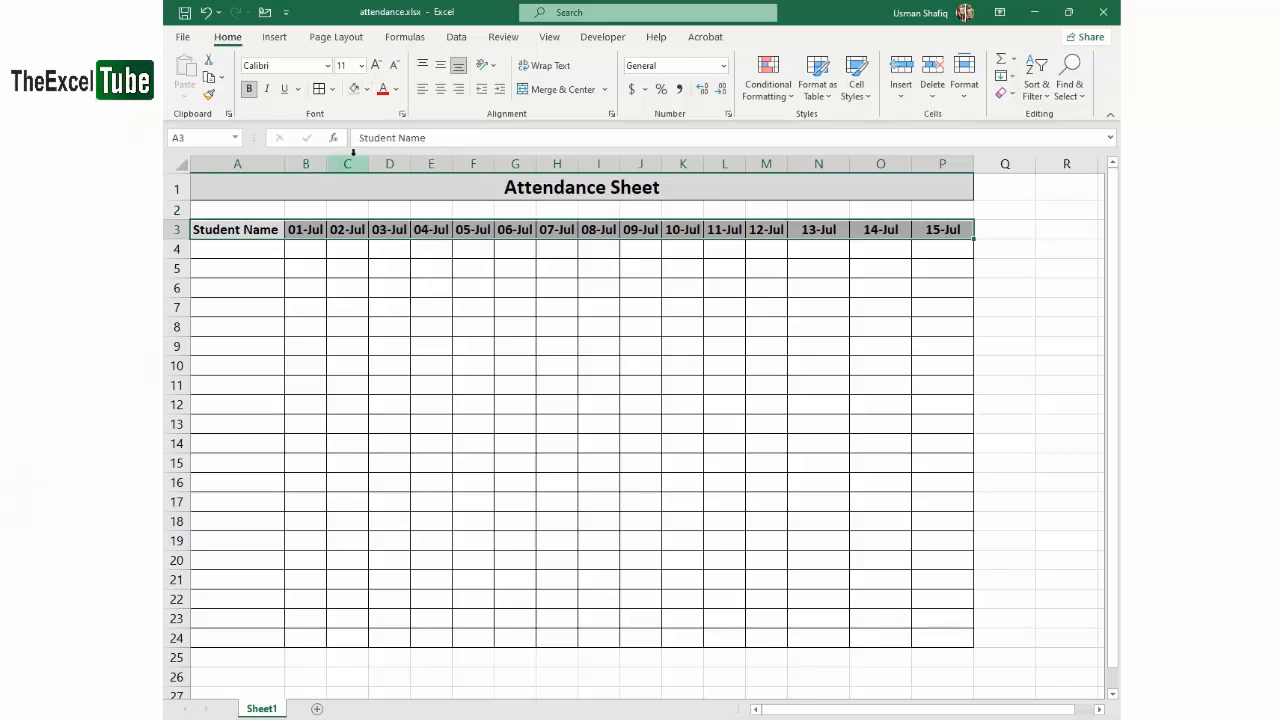
- Change the title cell's fill to dark blue and its font color to white
{"action": "left_click", "coordinate": [542, 192]}
{"action": "left_click", "coordinate": [368, 89]}
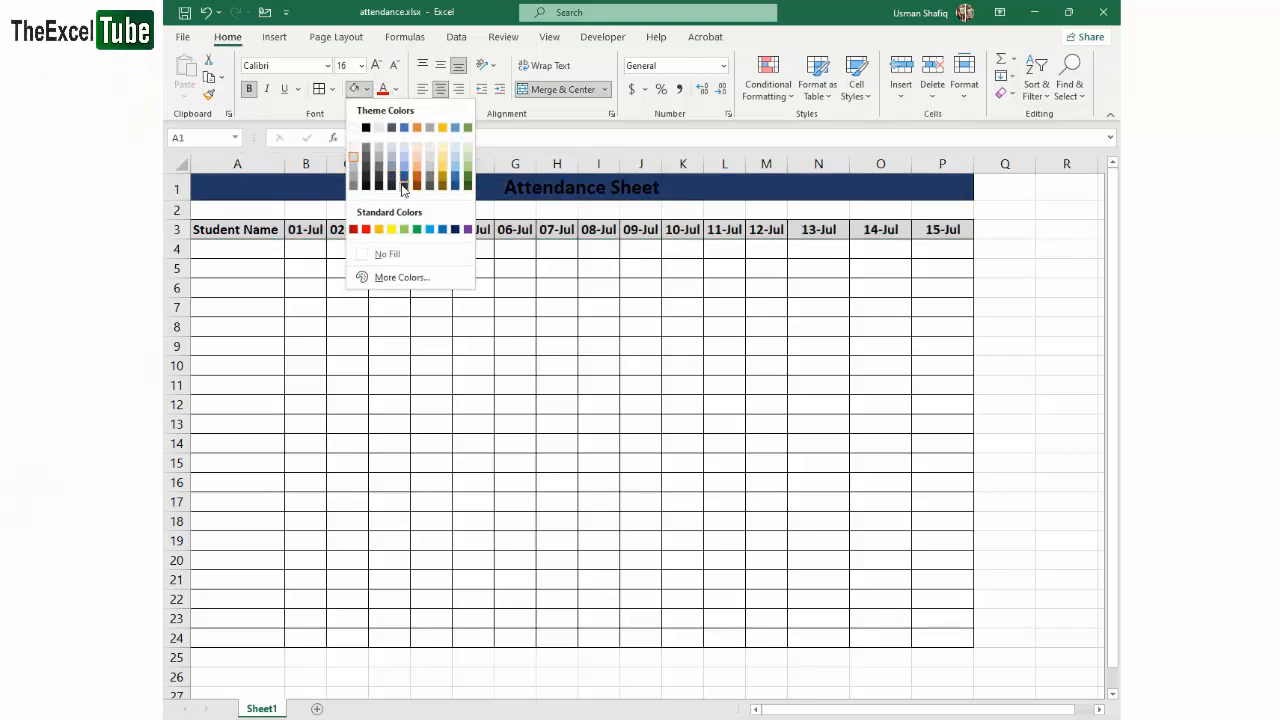
{"action": "left_click", "coordinate": [407, 192]}
{"action": "left_click", "coordinate": [399, 90]}
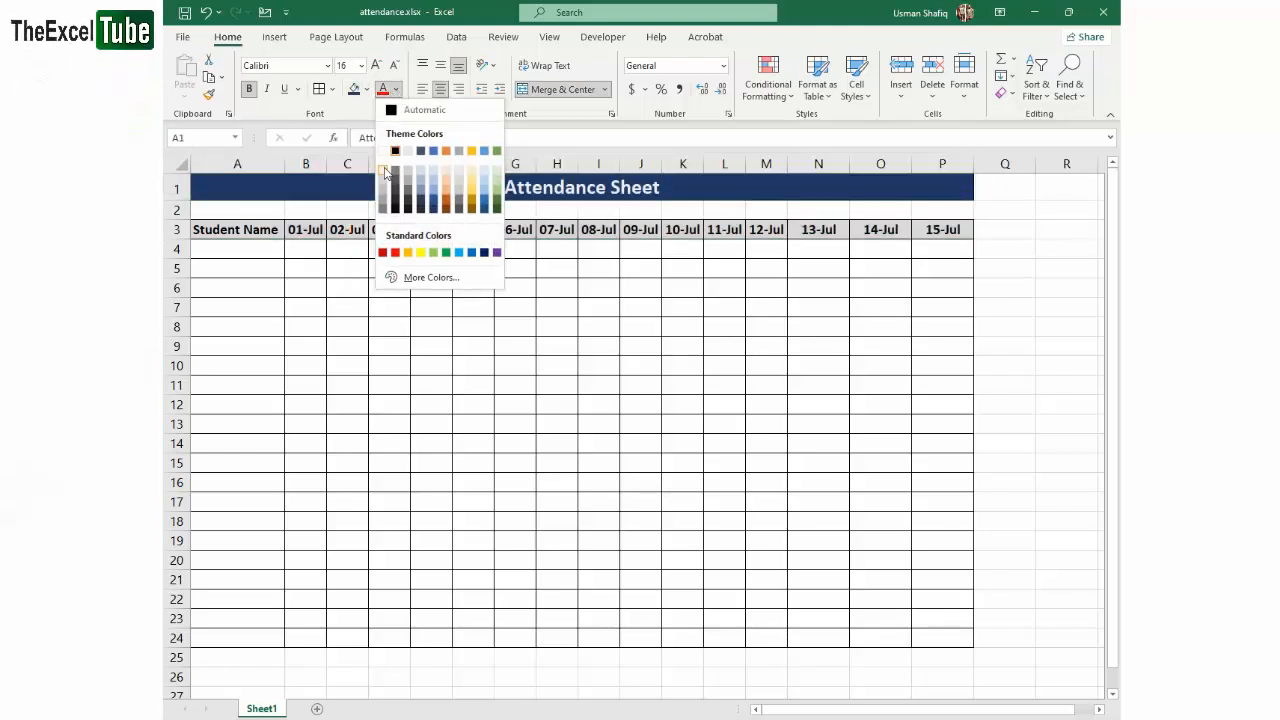
{"action": "left_click", "coordinate": [383, 150]}
{"action": "left_click", "coordinate": [578, 292]}
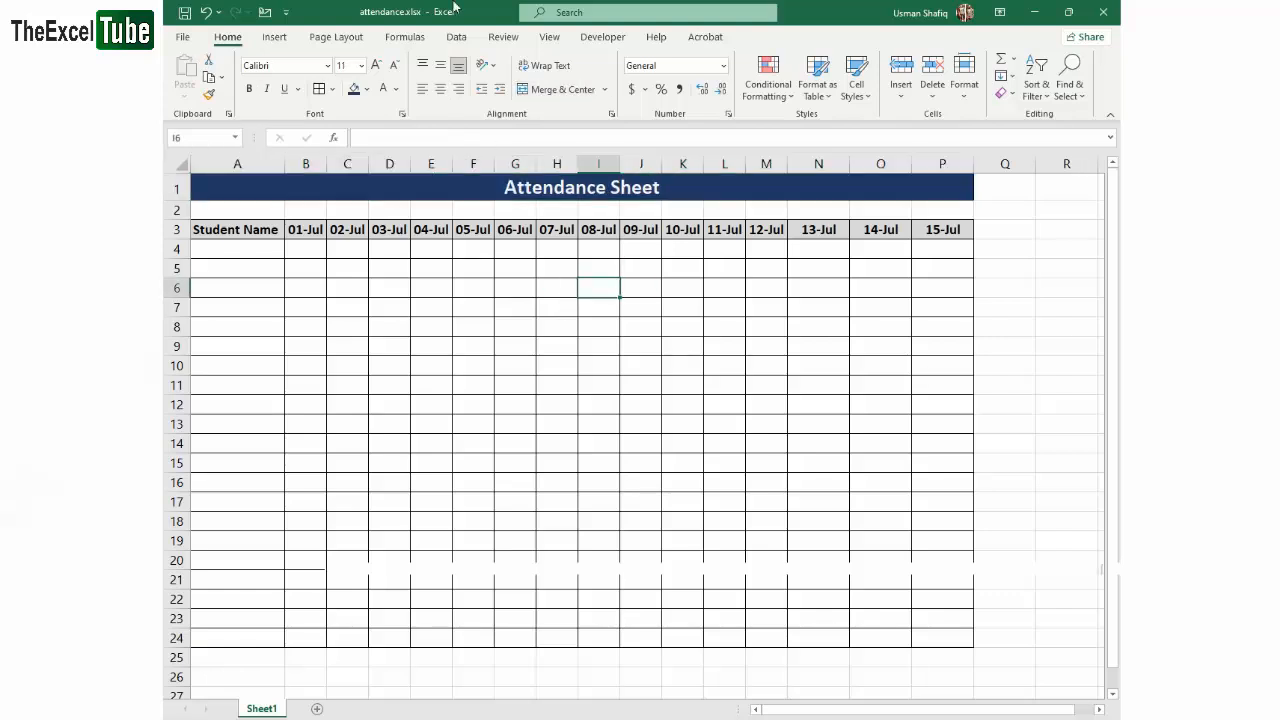
- Hide the worksheet gridlines so that only the table borders show
{"action": "left_click", "coordinate": [550, 37]}
{"action": "left_click_drag", "start_coordinate": [1066, 210], "coordinate": [1008, 307]}
{"action": "left_click", "coordinate": [362, 90]}
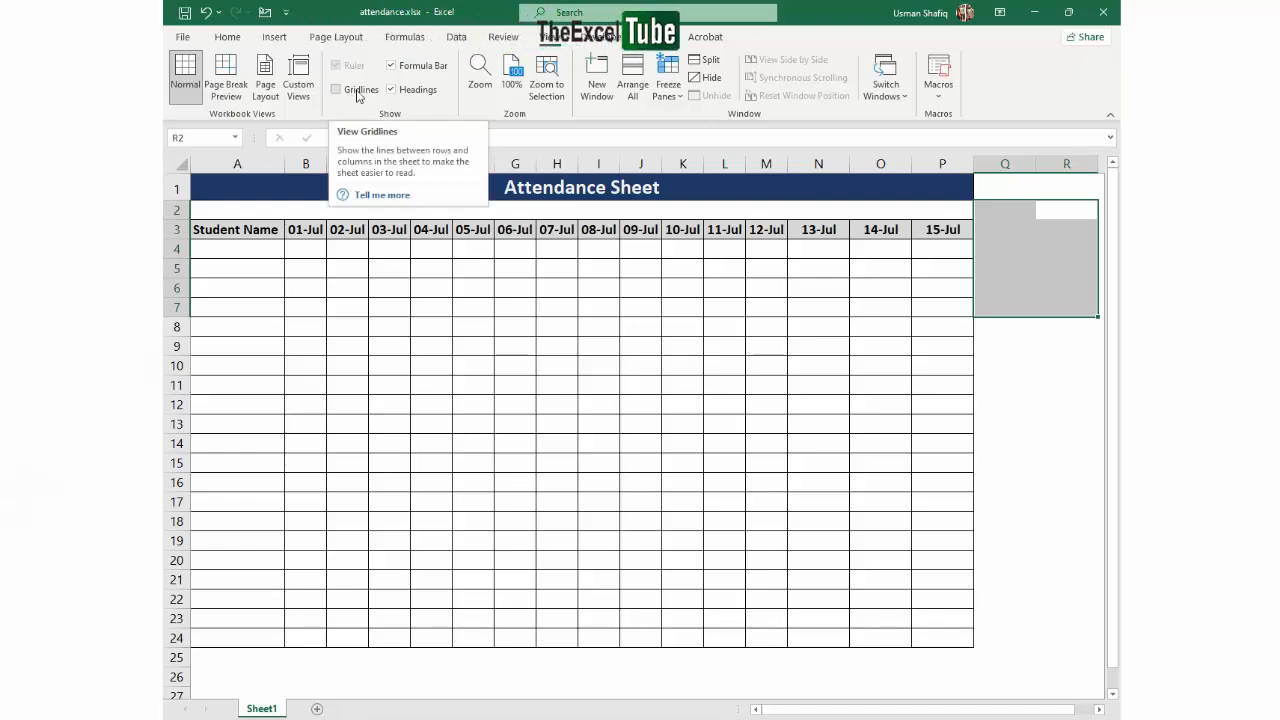
{"action": "left_click", "coordinate": [1023, 225]}
{"action": "left_click_drag", "start_coordinate": [1000, 327], "coordinate": [1066, 521]}
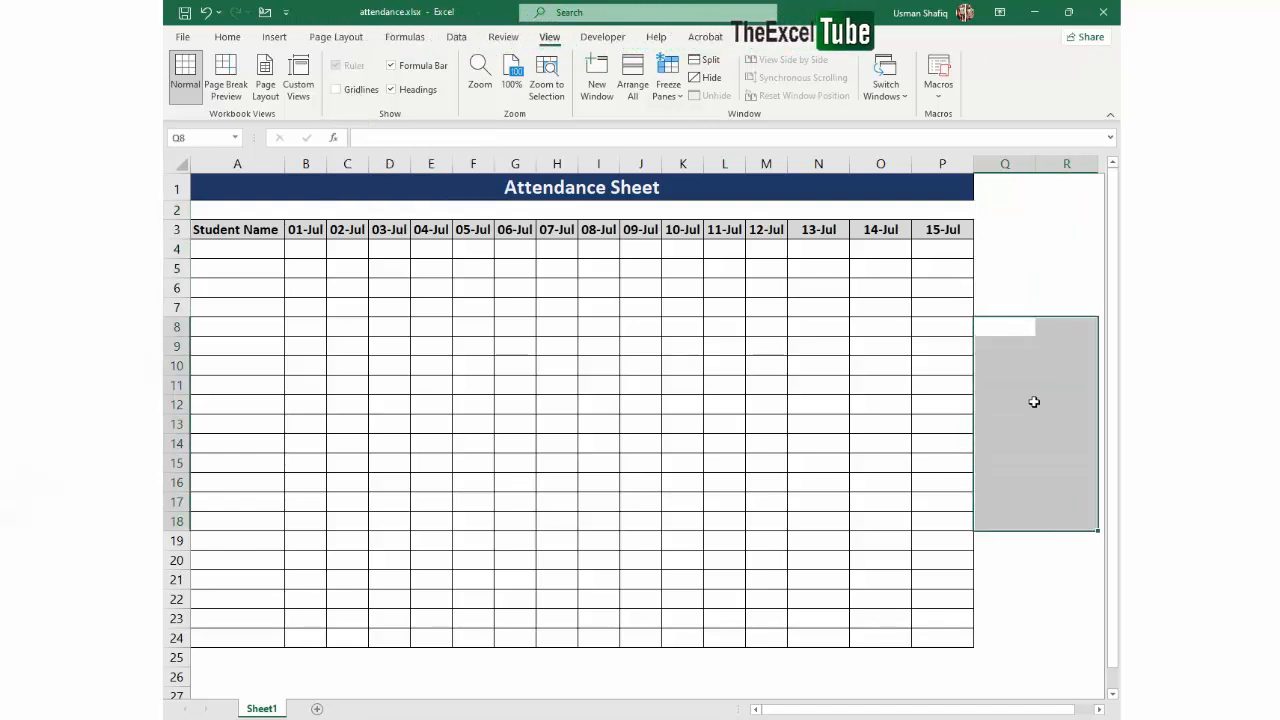
{"action": "left_click", "coordinate": [724, 288]}
{"action": "left_click", "coordinate": [230, 252]}
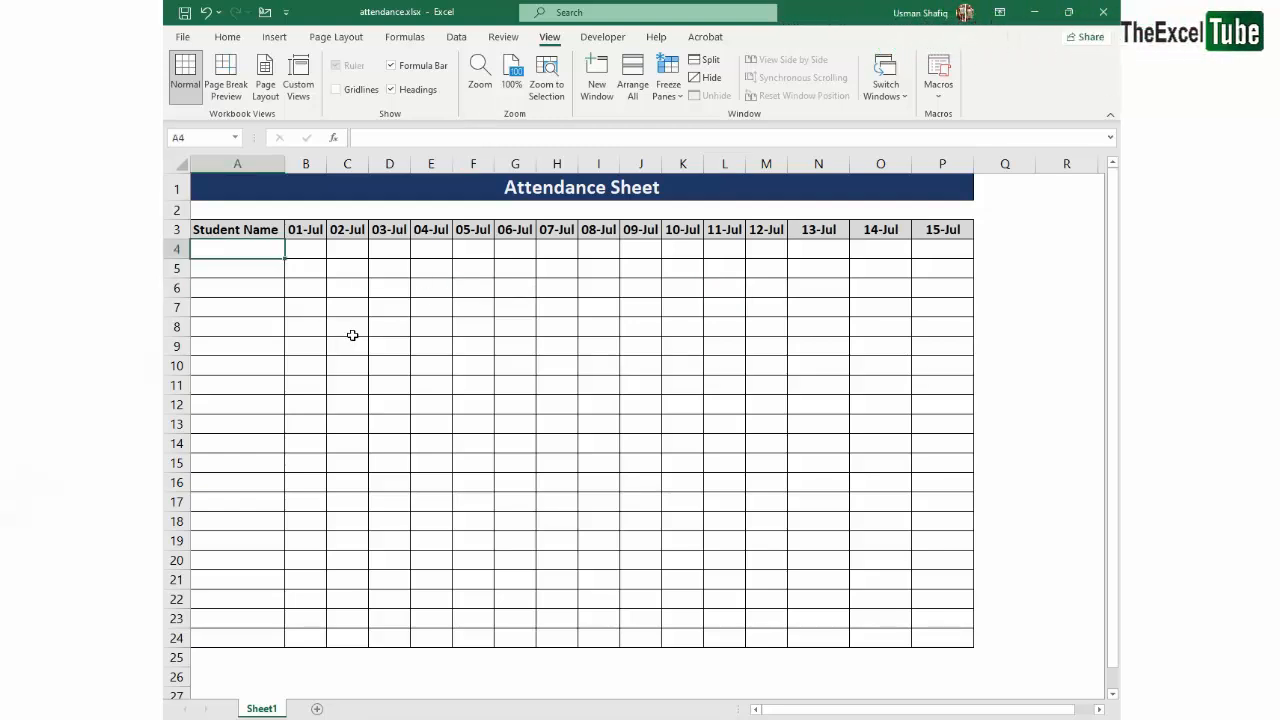
{"action": "type", "text": "Alfa"}
{"action": "key", "text": "Return"}
{"action": "type", "text": "Gema"}
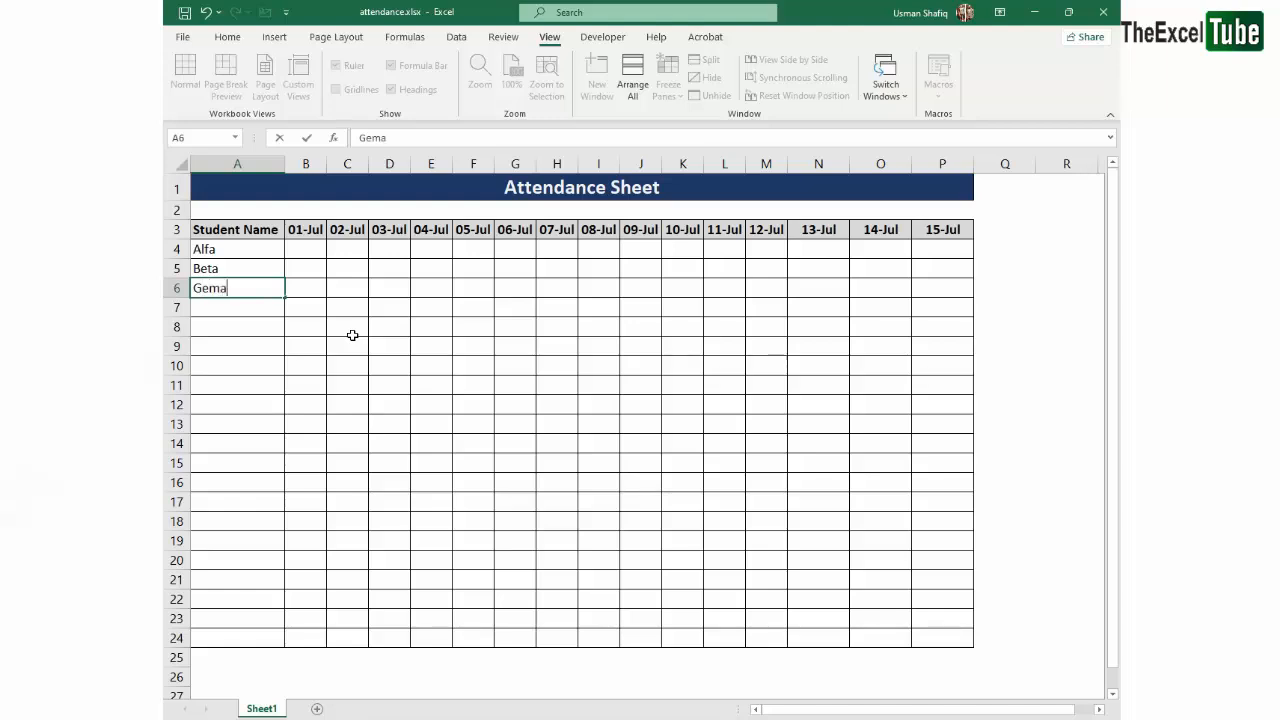
{"action": "key", "text": "Return"}
{"action": "type", "text": "AdditionSubtraction"}
{"action": "key", "text": "Return"}
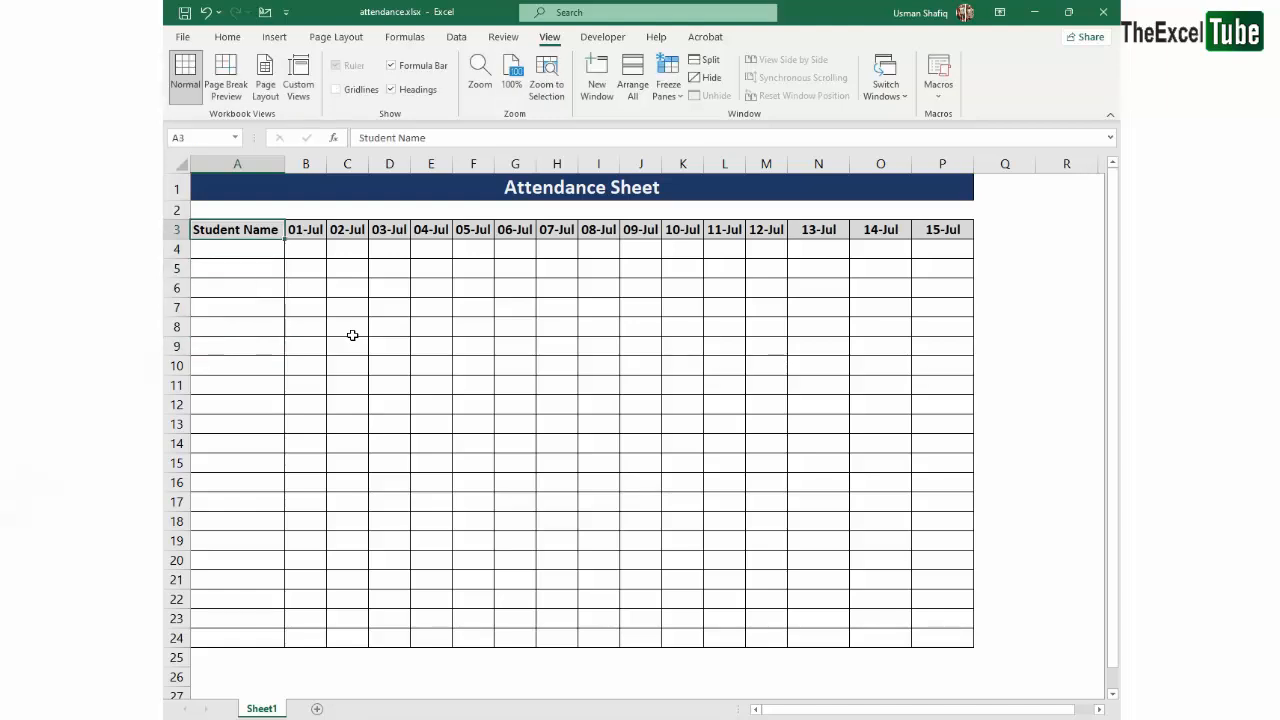
- Enter the first four students' names in cells A4:A7
{"action": "key", "text": "Down"}
{"action": "type", "text": "Ali"}
{"action": "key", "text": "Return"}
{"action": "type", "text": "Usman"}
{"action": "key", "text": "Return"}
{"action": "type", "text": "Musa"}
{"action": "key", "text": "Return"}
{"action": "type", "text": "Bilal"}
{"action": "key", "text": "Return"}
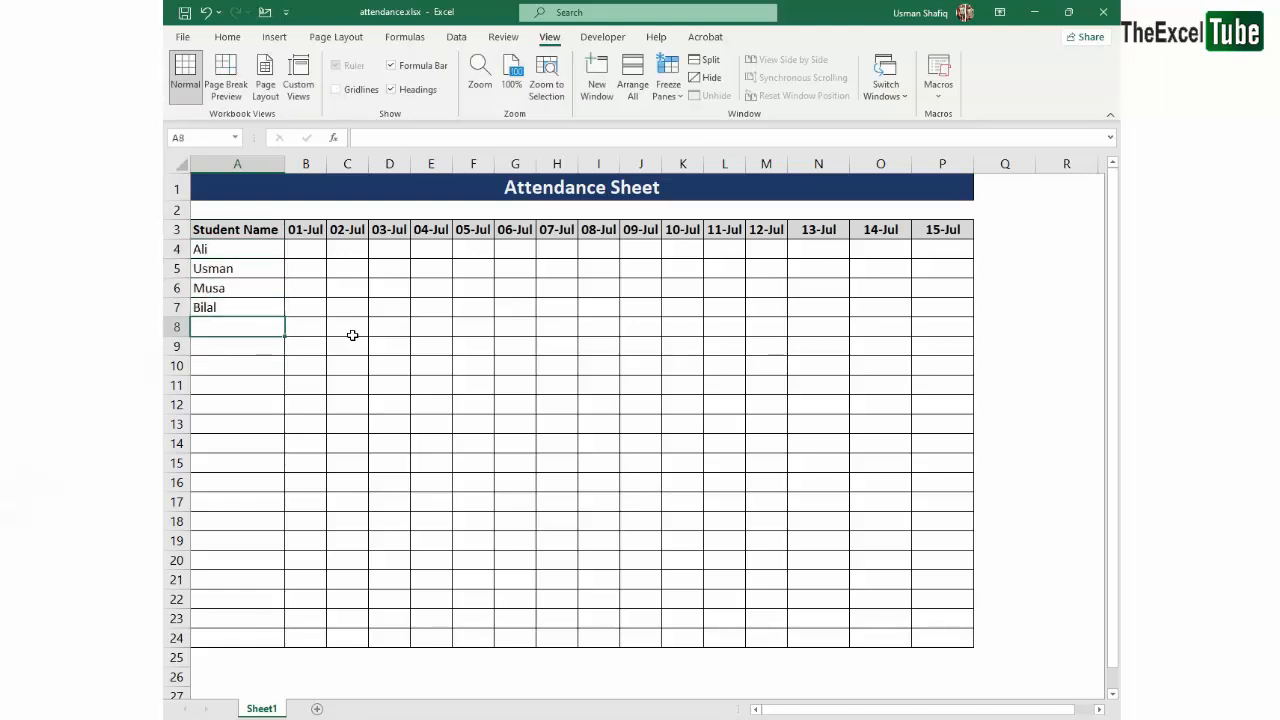
- Enter four more students' names in cells A8:A11 and clear the empty bordered rows below them
{"action": "type", "text": "Mateen"}
{"action": "key", "text": "Return"}
{"action": "type", "text": "Ibraheem"}
{"action": "key", "text": "Return"}
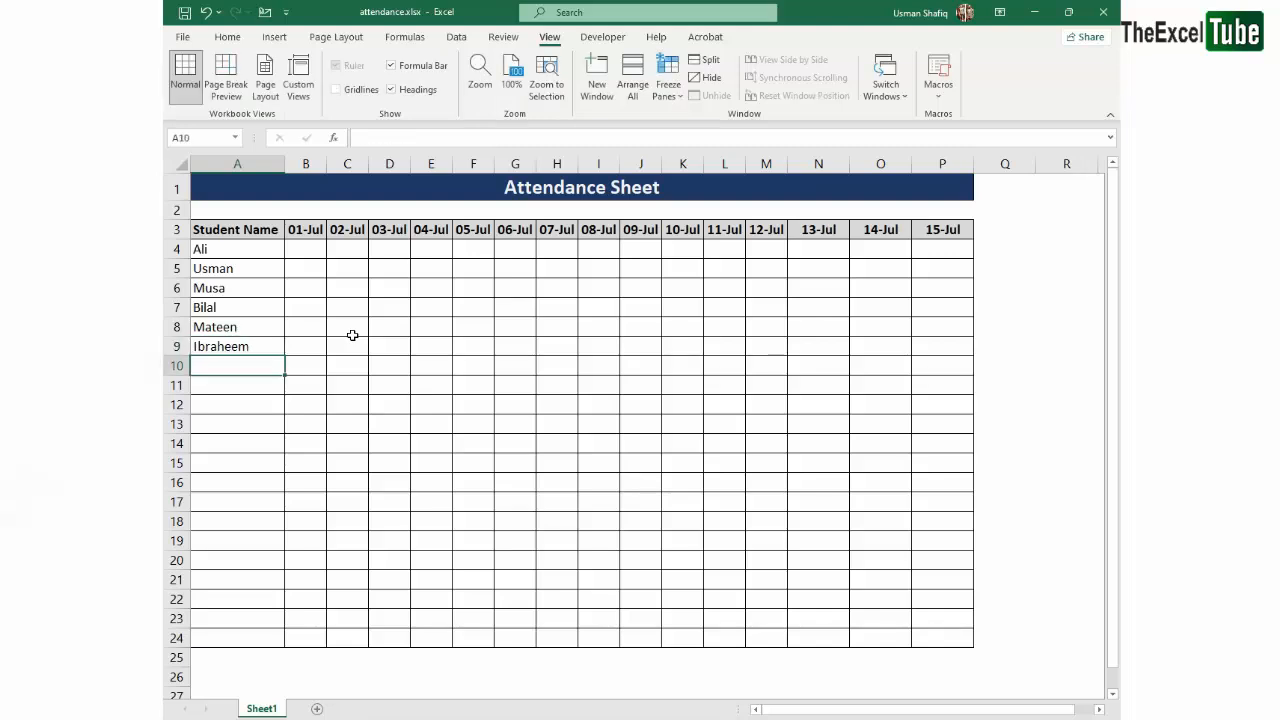
{"action": "type", "text": "Mirha"}
{"action": "key", "text": "Return"}
{"action": "type", "text": "Haram"}
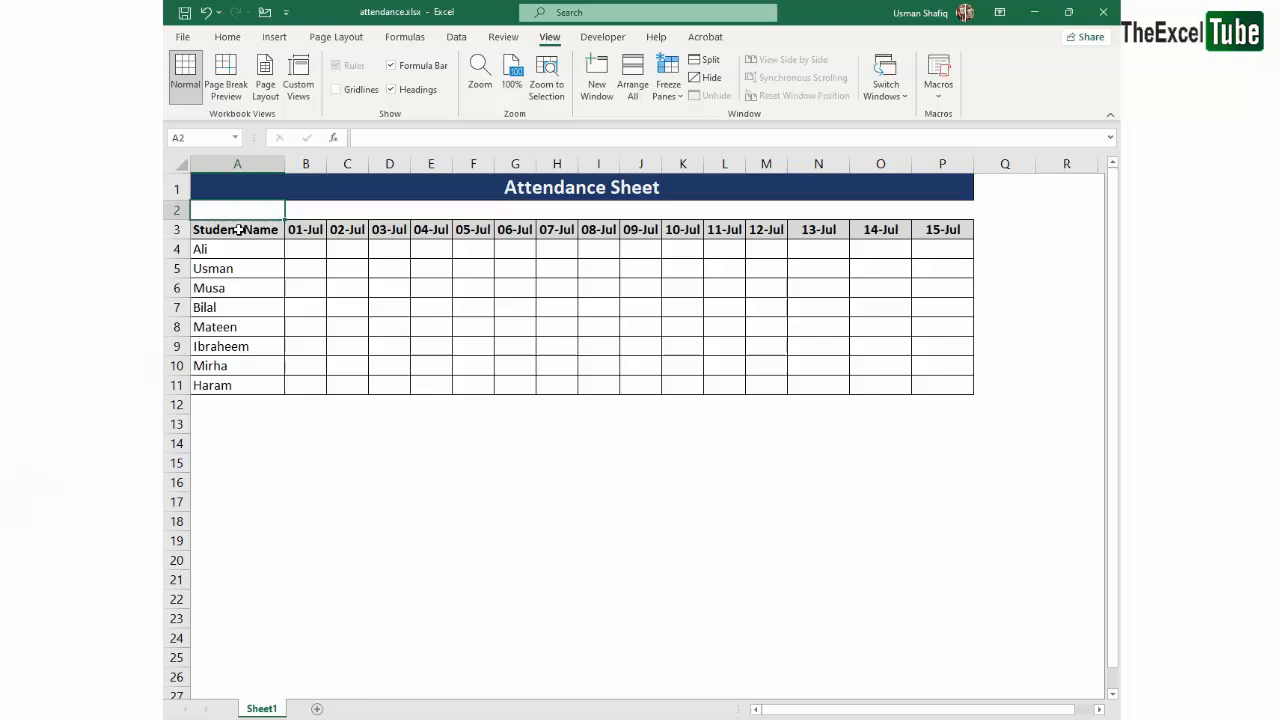
{"action": "left_click", "coordinate": [265, 404]}
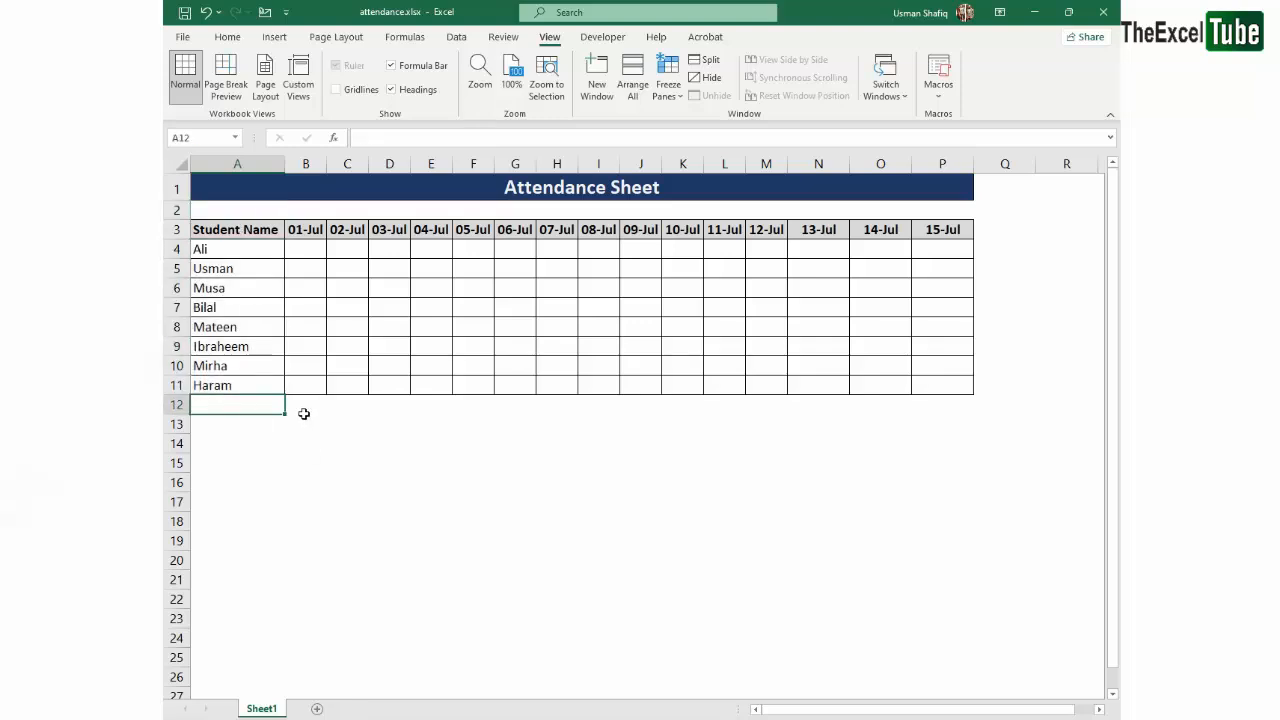
- Enter the last four students' names in cells A12:A15
{"action": "type", "text": "Shafiq"}
{"action": "key", "text": "Return"}
{"action": "type", "text": "Arslan"}
{"action": "key", "text": "Return"}
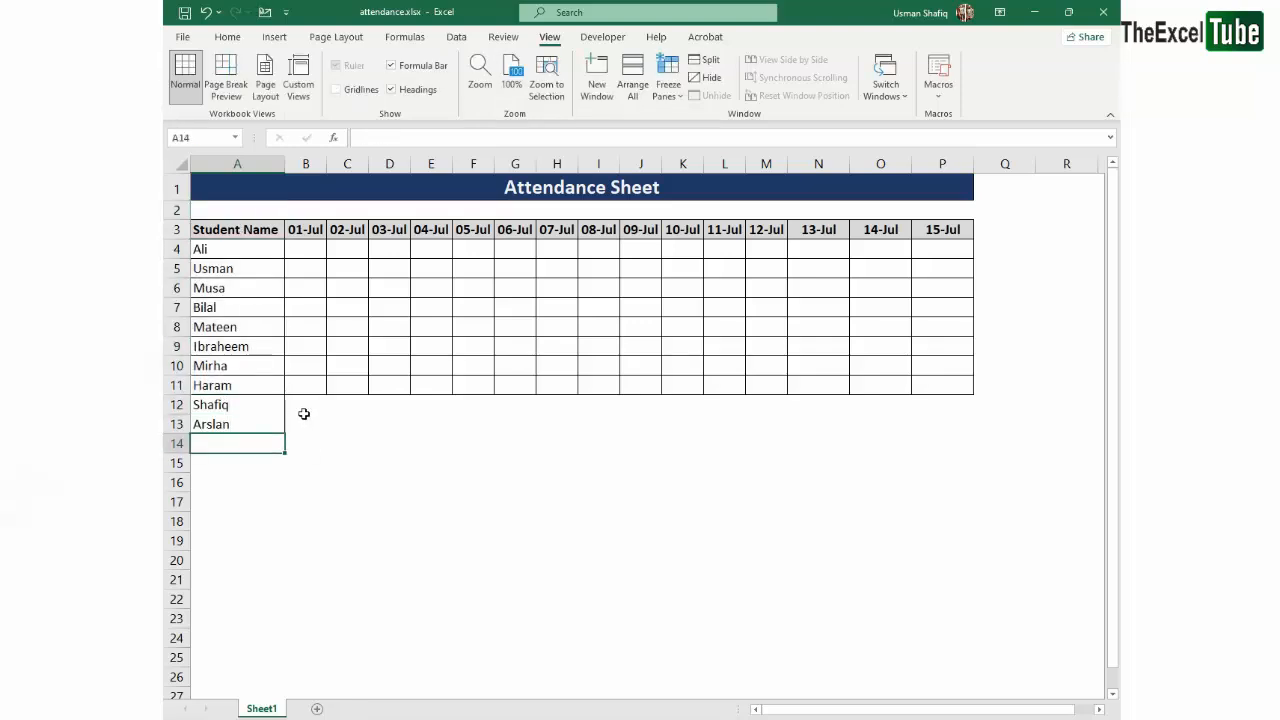
{"action": "type", "text": "Amais"}
{"action": "key", "text": "Return"}
{"action": "type", "text": "Rizwan"}
- Apply all borders to the student rows A4:P15 so the added names are inside the grid
{"action": "left_click_drag", "start_coordinate": [237, 229], "coordinate": [977, 534]}
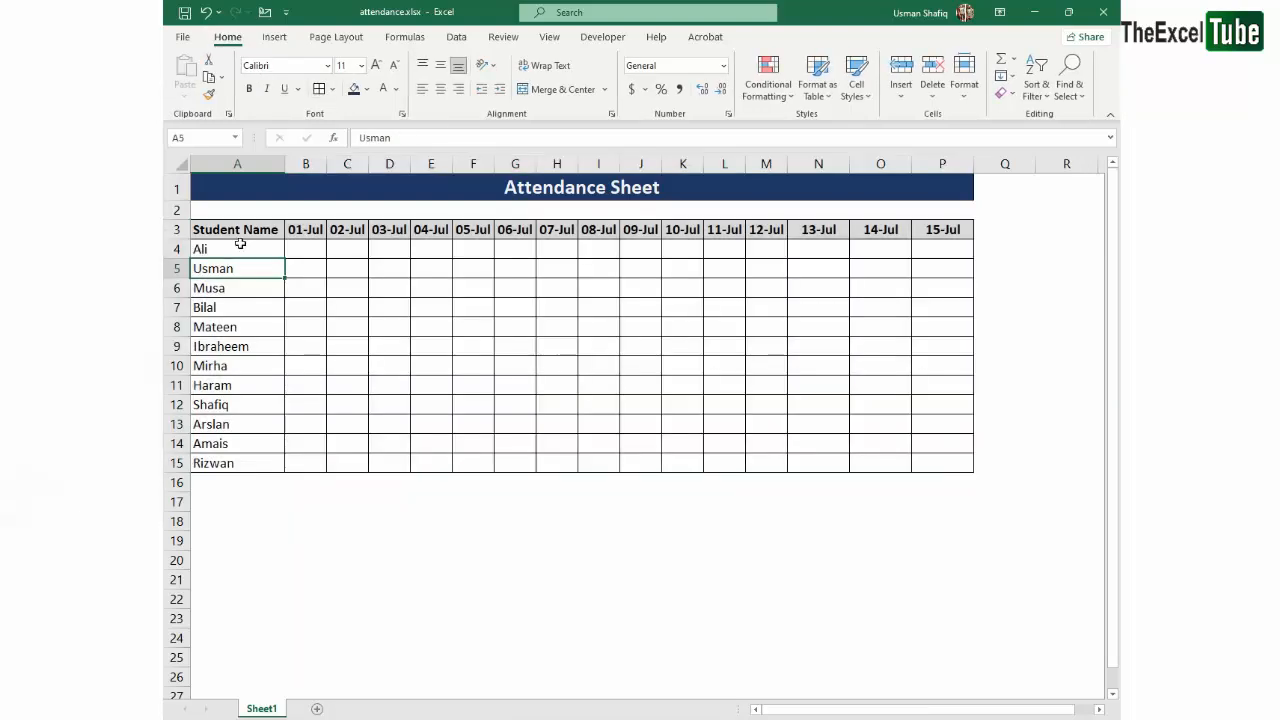
{"action": "left_click_drag", "start_coordinate": [240, 244], "coordinate": [966, 468]}
{"action": "left_click", "coordinate": [788, 346]}
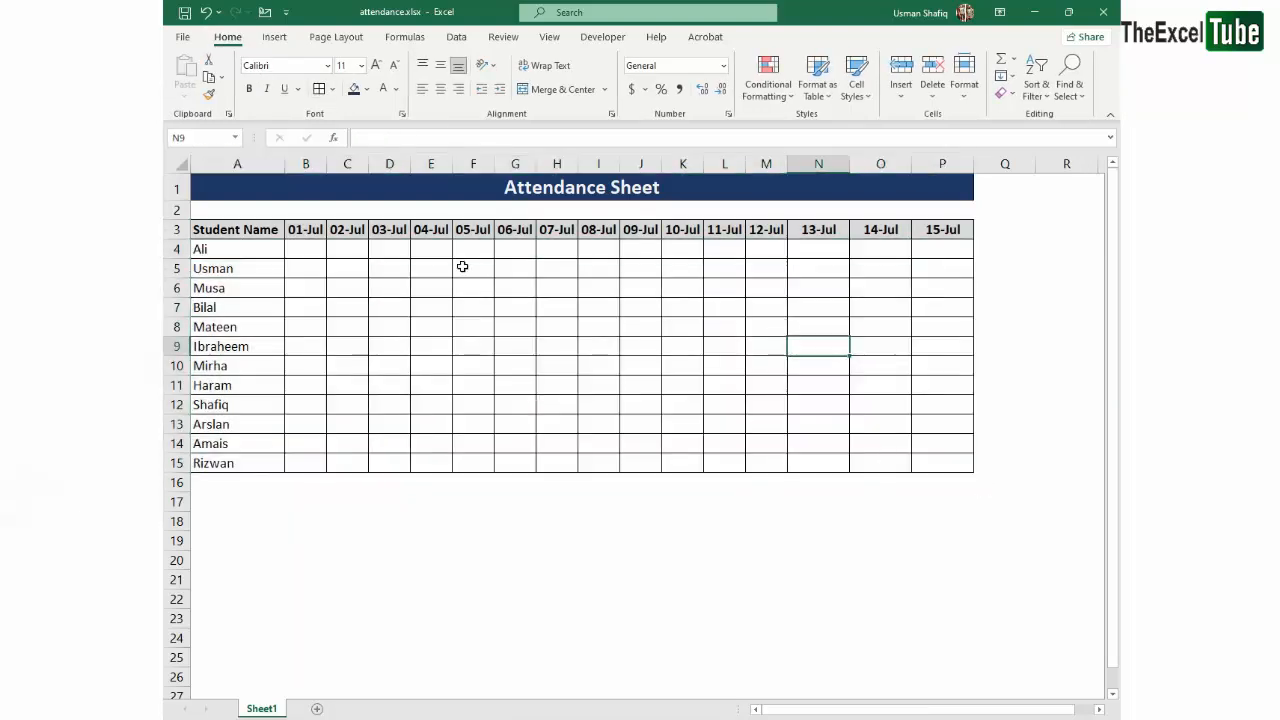
{"action": "left_click_drag", "start_coordinate": [271, 227], "coordinate": [956, 467]}
- Enter the row labels "Total Absents" in cell A17 and "Total Presents" in cell A18
{"action": "left_click", "coordinate": [240, 503]}
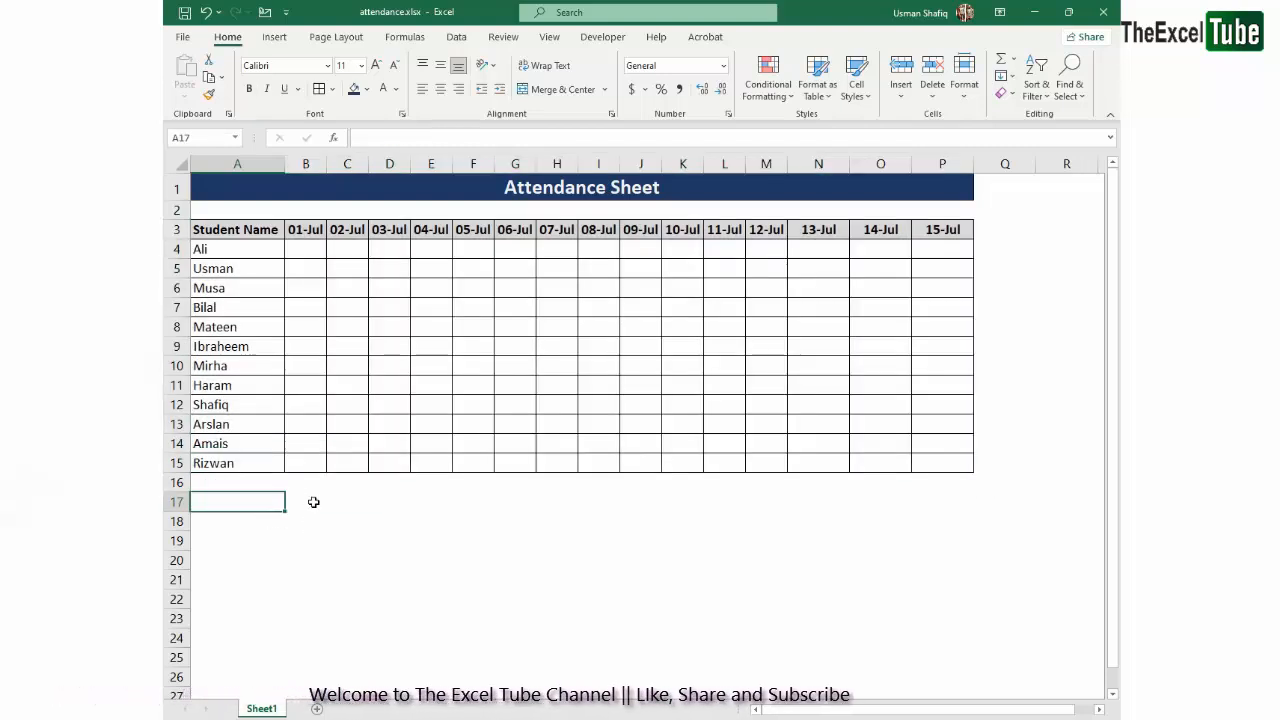
{"action": "type", "text": "Total"}
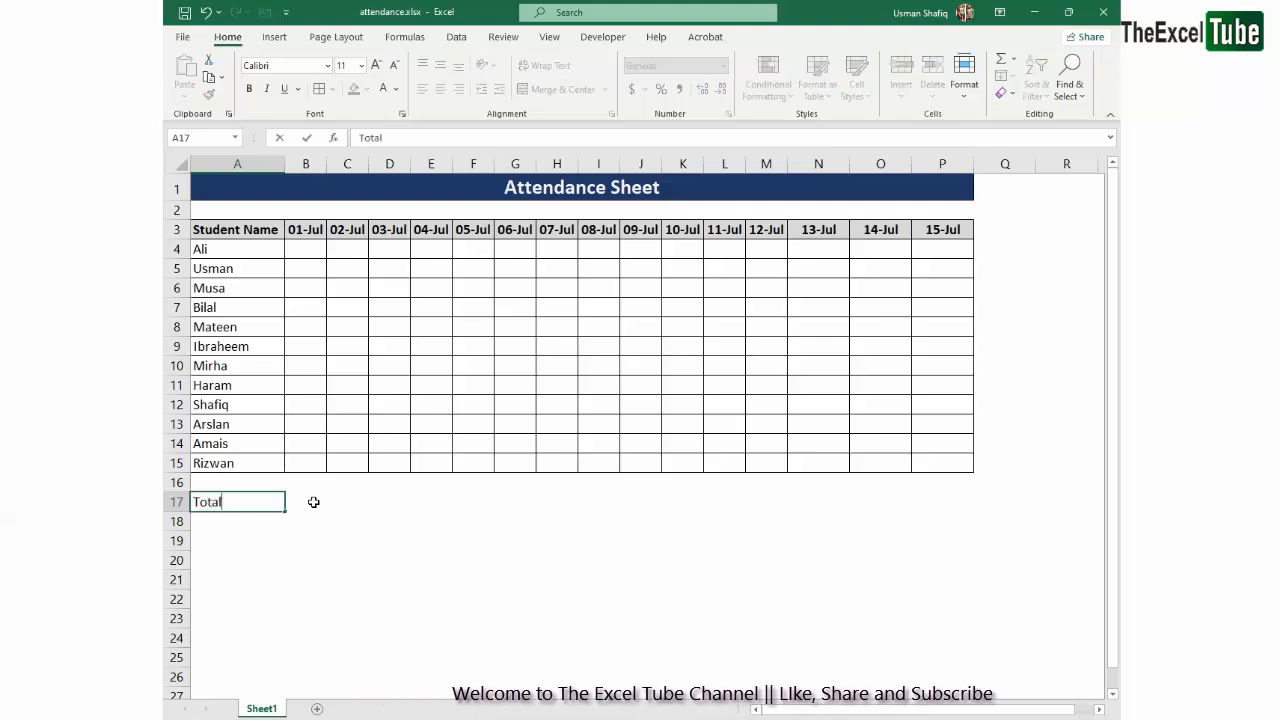
{"action": "type", "text": " Absents"}
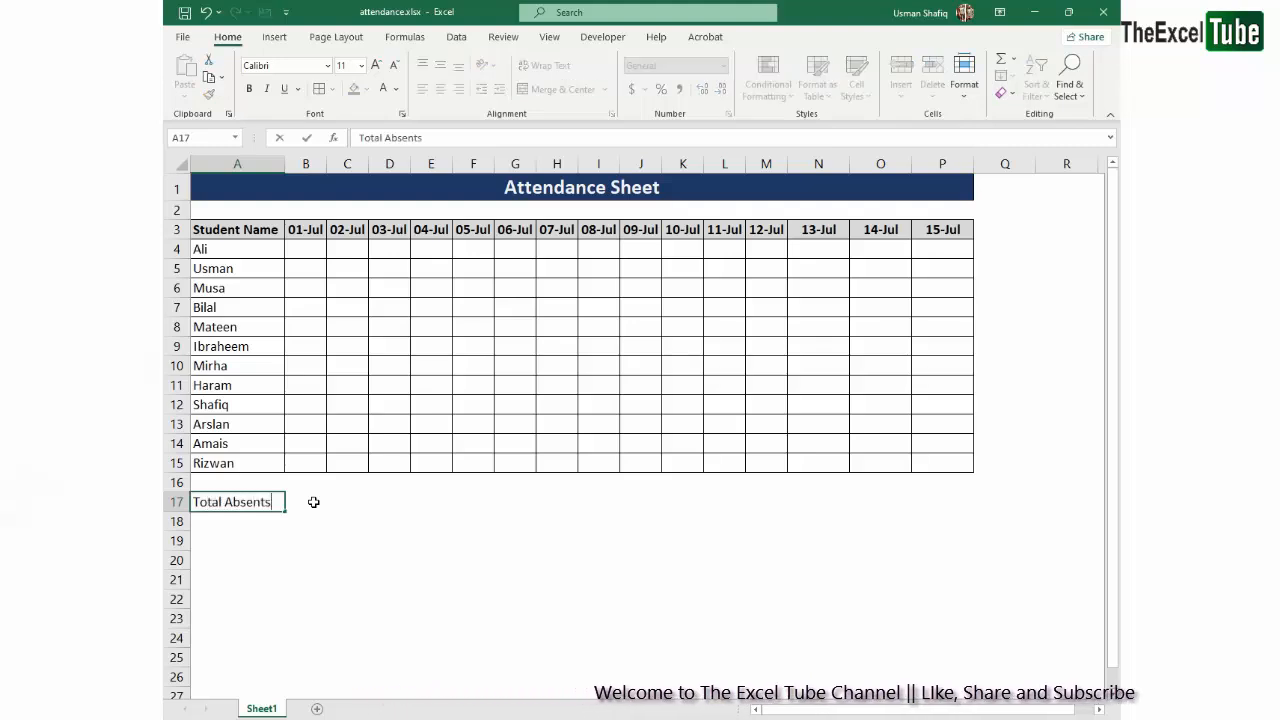
{"action": "key", "text": "ctrl+Return"}
{"action": "key", "text": "Return"}
{"action": "type", "text": "Total "}
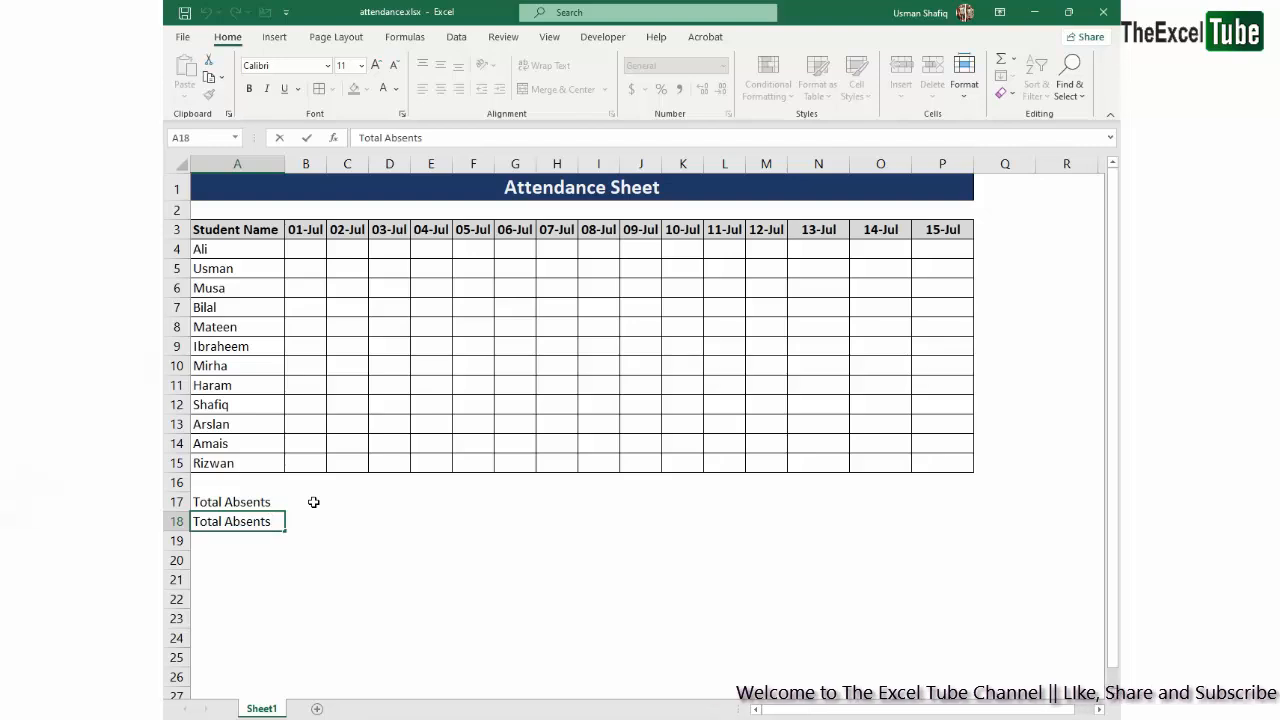
{"action": "type", "text": "Prese"}
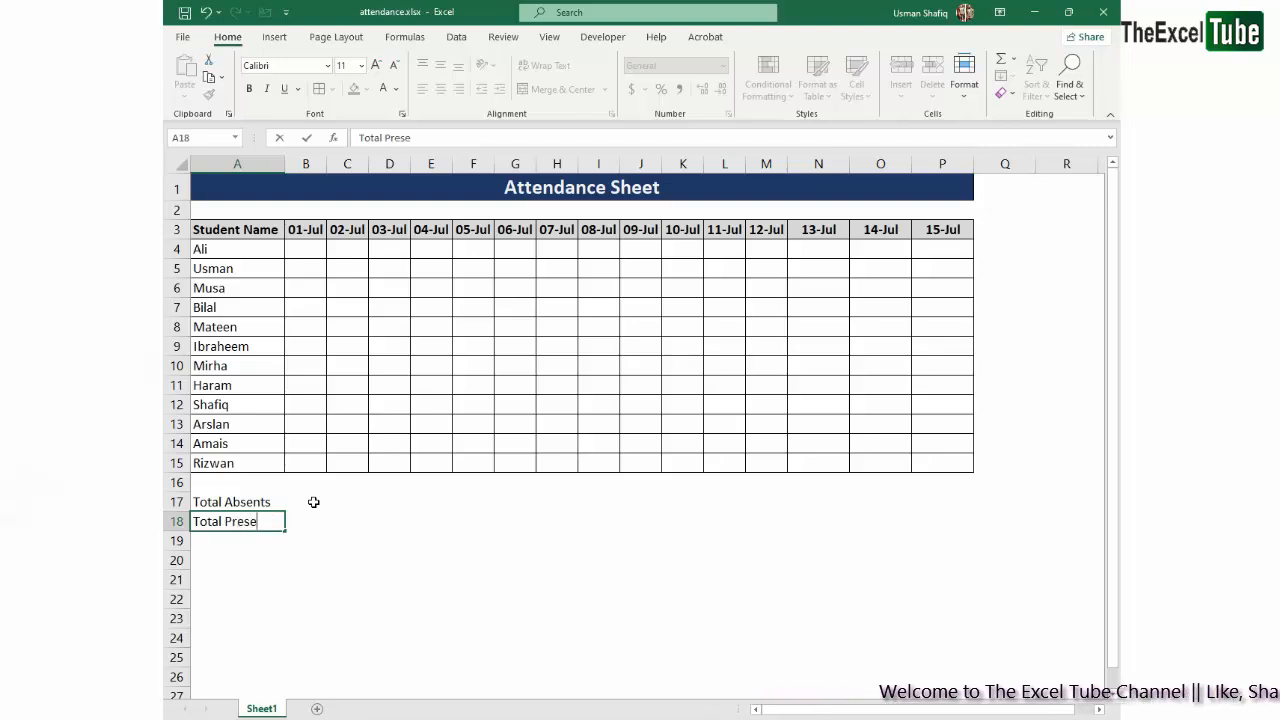
{"action": "type", "text": "nts"}
{"action": "key", "text": "Return"}
- Fill cell A19 from the label above it and edit the text to "Total Leaves"
{"action": "key", "text": "ctrl+d"}
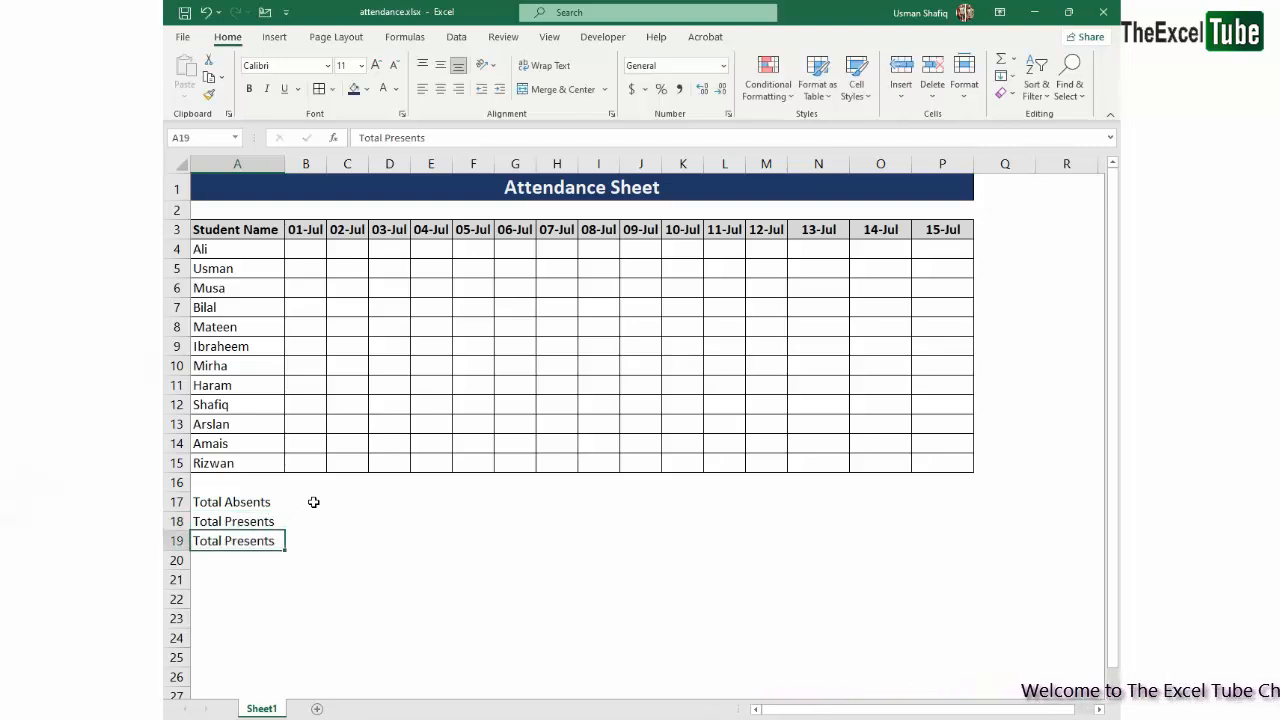
{"action": "key", "text": "F2"}
{"action": "key", "text": "ctrl+shift+Left"}
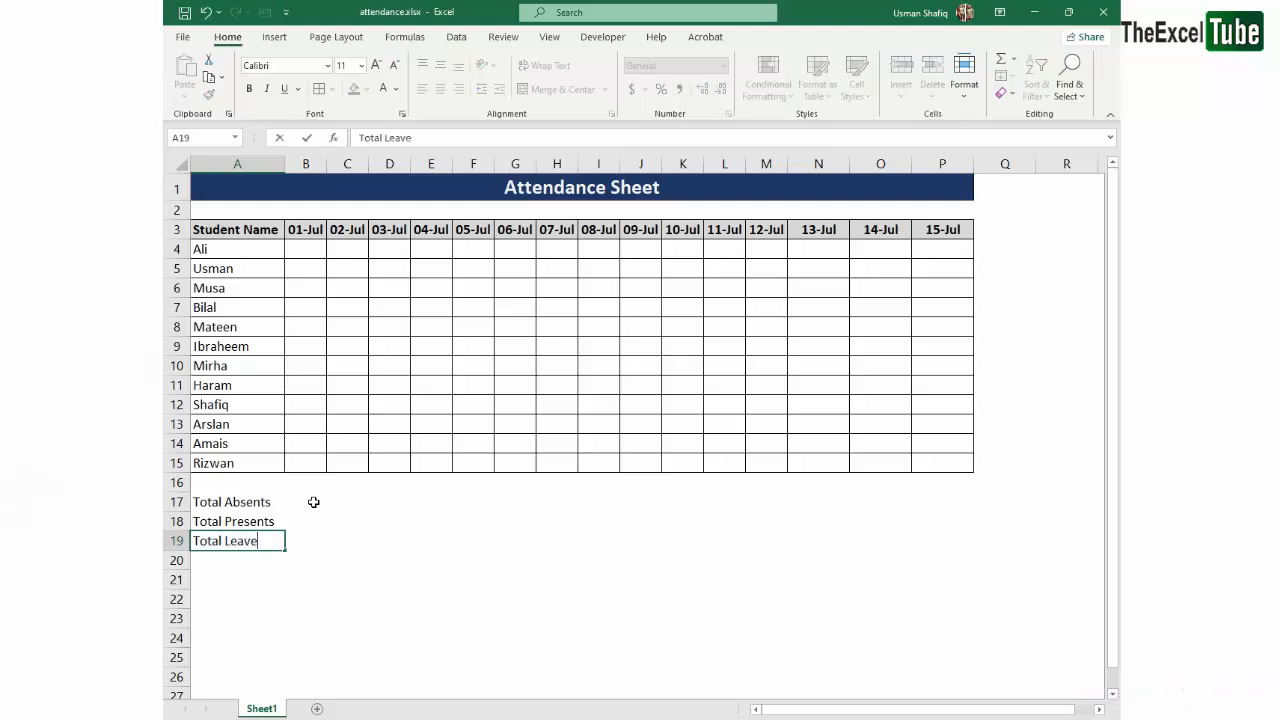
{"action": "type", "text": "Leaves"}
{"action": "key", "text": "Return"}
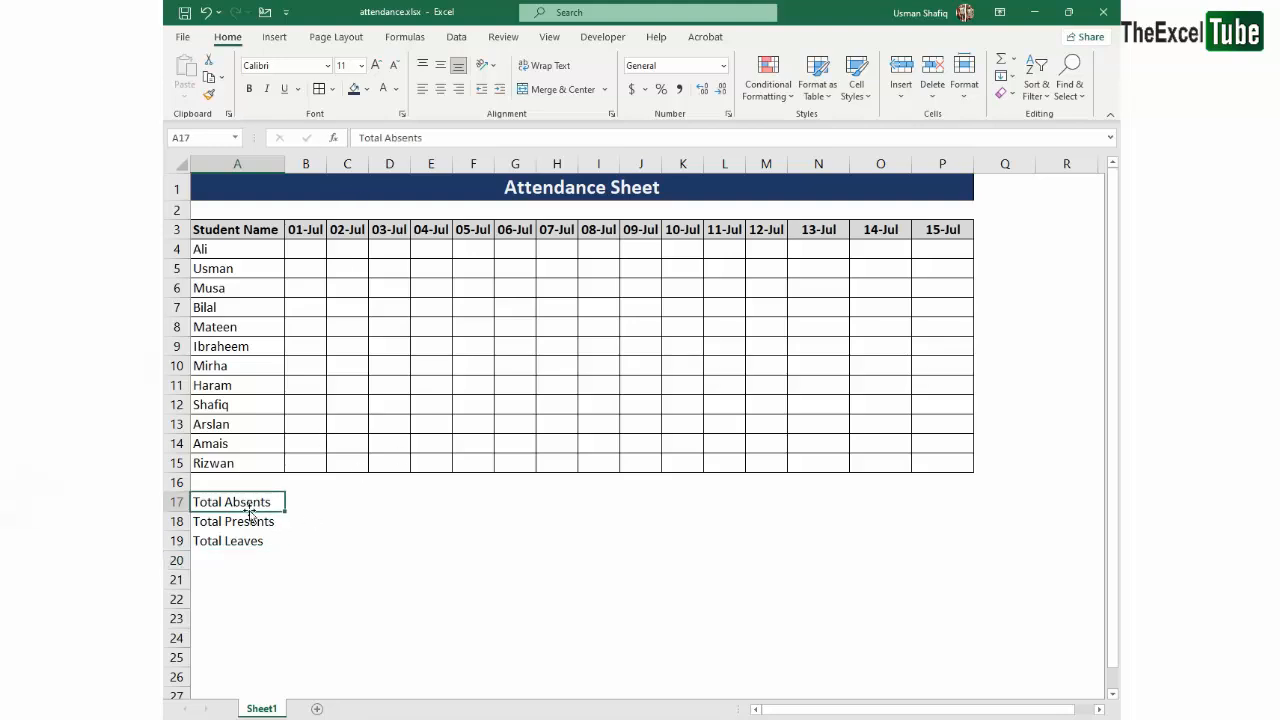
- Enter the column headings "Absents", "Leaves" and "Presents" in cells Q3:S3, after the 15-Jul column
{"action": "left_click", "coordinate": [993, 232]}
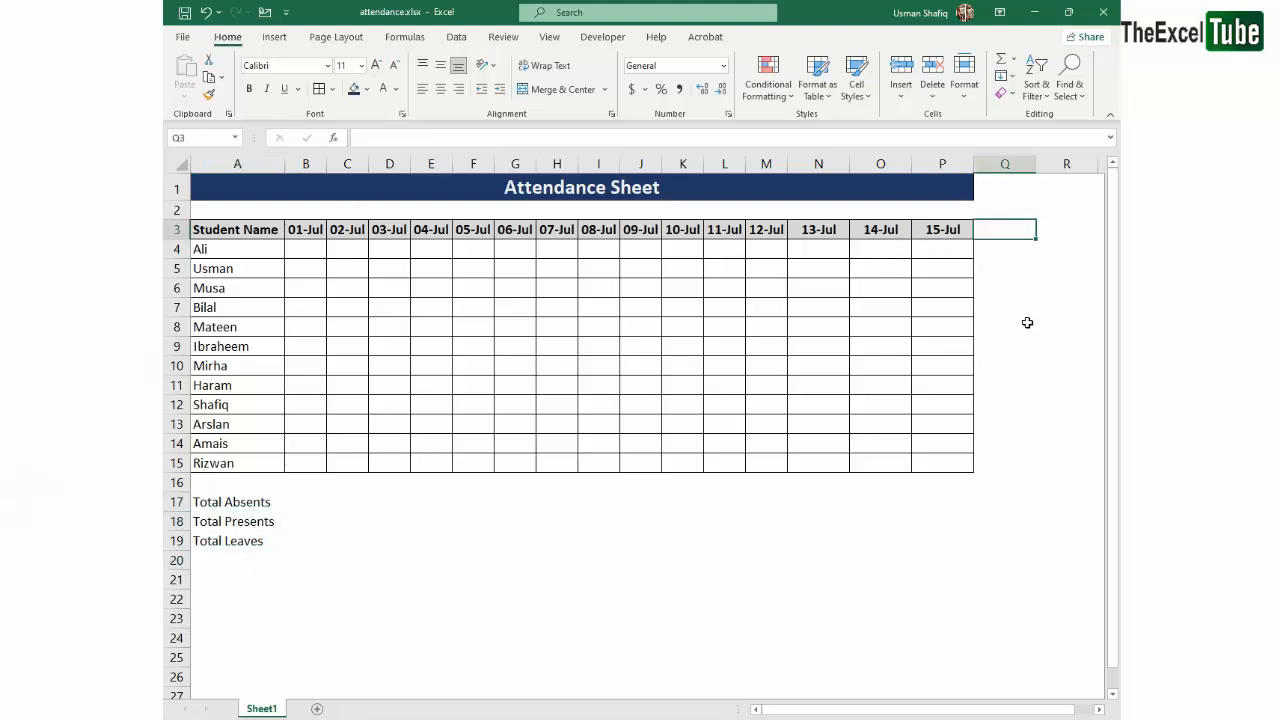
{"action": "type", "text": "Abse"}
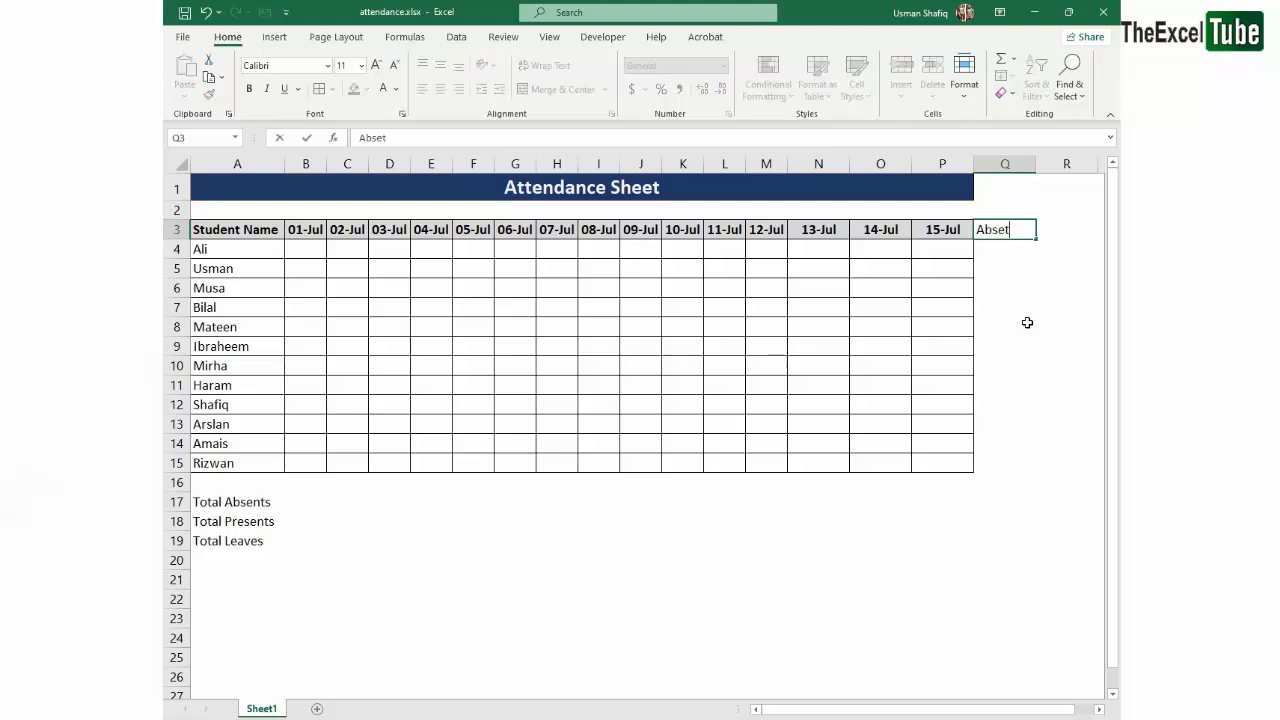
{"action": "type", "text": "nts"}
{"action": "key", "text": "Return"}
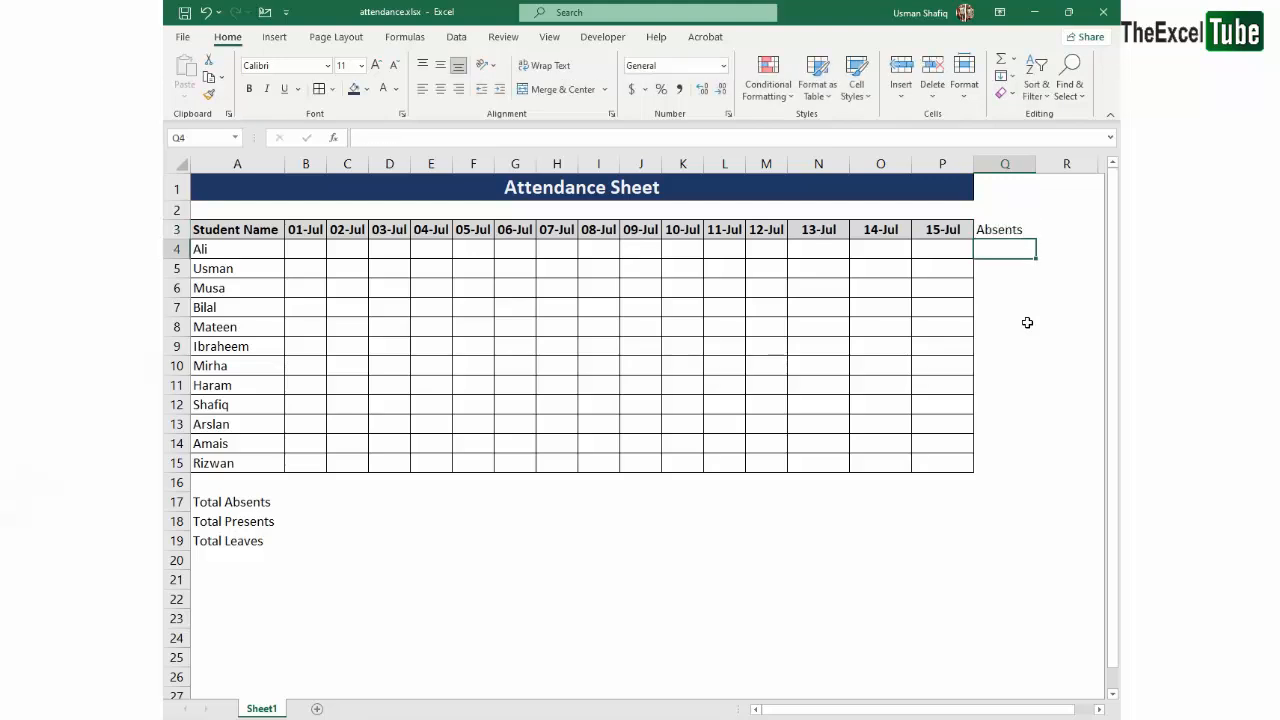
{"action": "type", "text": "Leaves"}
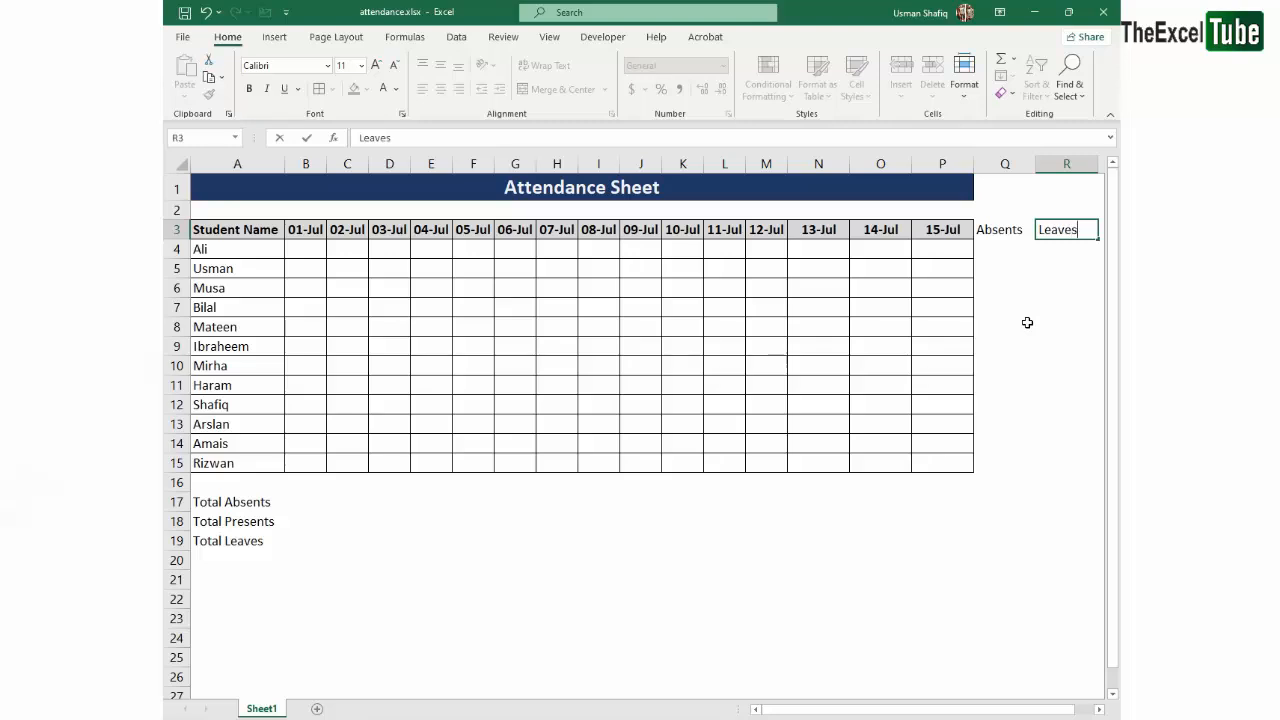
{"action": "key", "text": "ctrl+Return"}
{"action": "key", "text": "Right"}
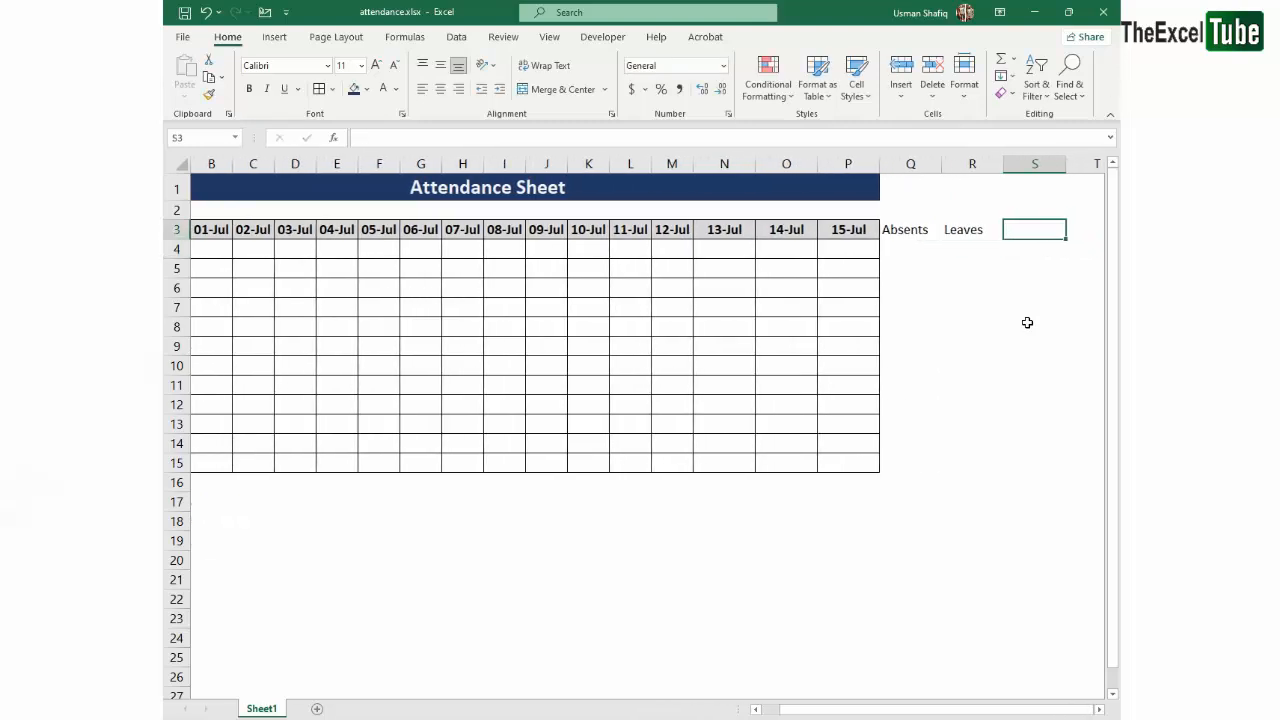
{"action": "type", "text": "Presents"}
{"action": "key", "text": "ctrl+Return"}
- Transfer the three headings from Q3:S3 to cells R4:T4, leaving Q3 free for reordering
{"action": "key", "text": "Left"}
{"action": "key", "text": "Left"}
{"action": "key", "text": "shift+Right"}
{"action": "key", "text": "shift+Right"}
{"action": "key", "text": "ctrl+c"}
{"action": "key", "text": "Down"}
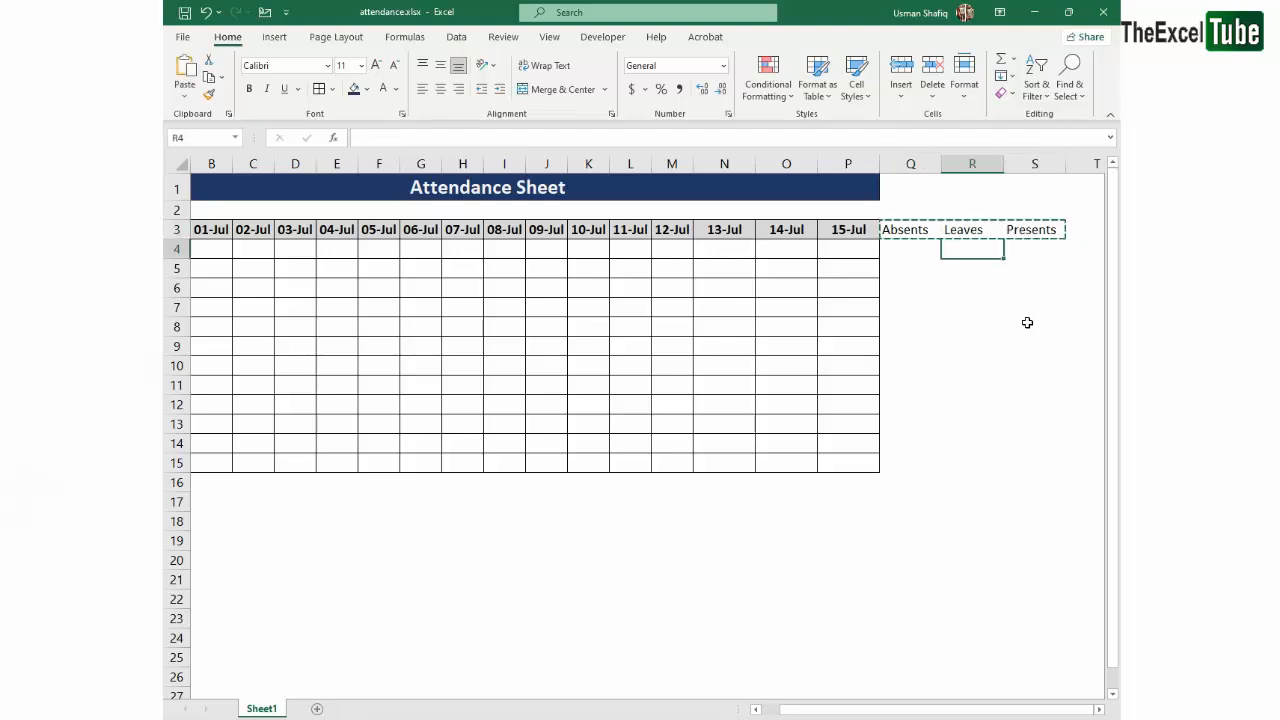
{"action": "key", "text": "ctrl+v"}
- Move the headings back into row 3 in the order Presents in Q3, Absents in R3 and Leaves in S3
{"action": "key", "text": "Right"}
{"action": "key", "text": "Right"}
{"action": "key", "text": "ctrl+x"}
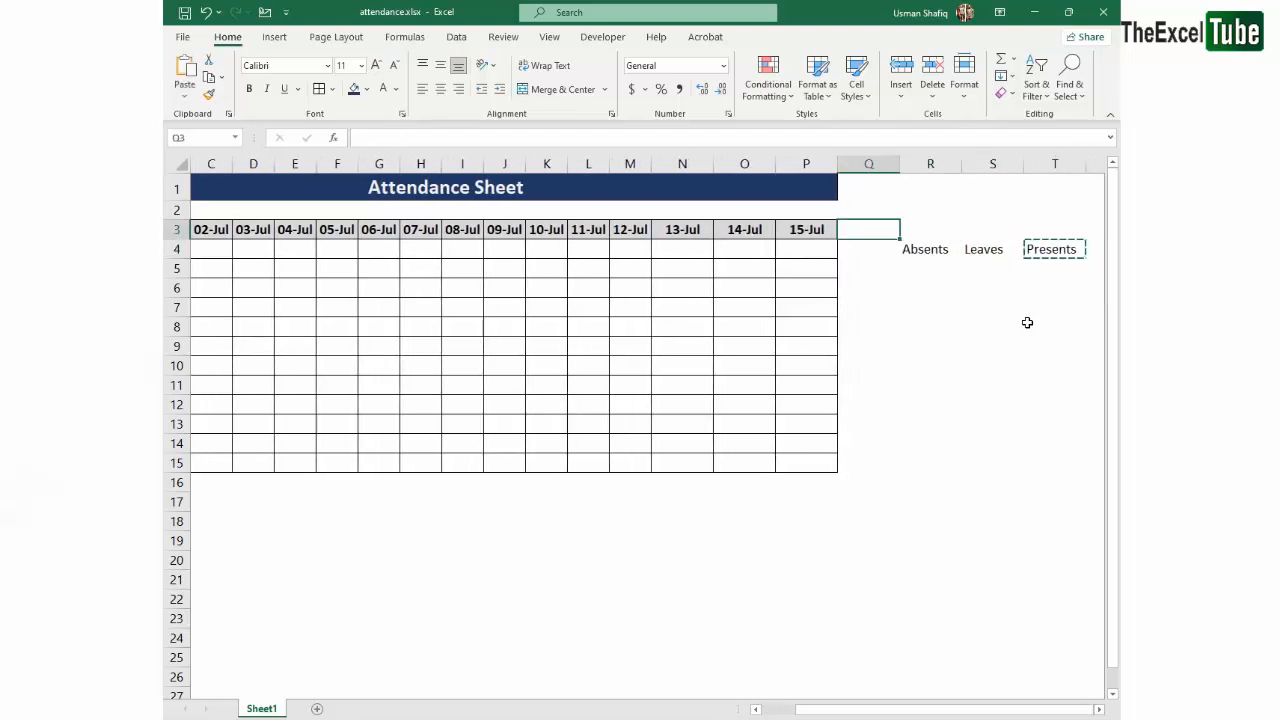
{"action": "key", "text": "ctrl+v"}
{"action": "key", "text": "Down"}
{"action": "key", "text": "Right"}
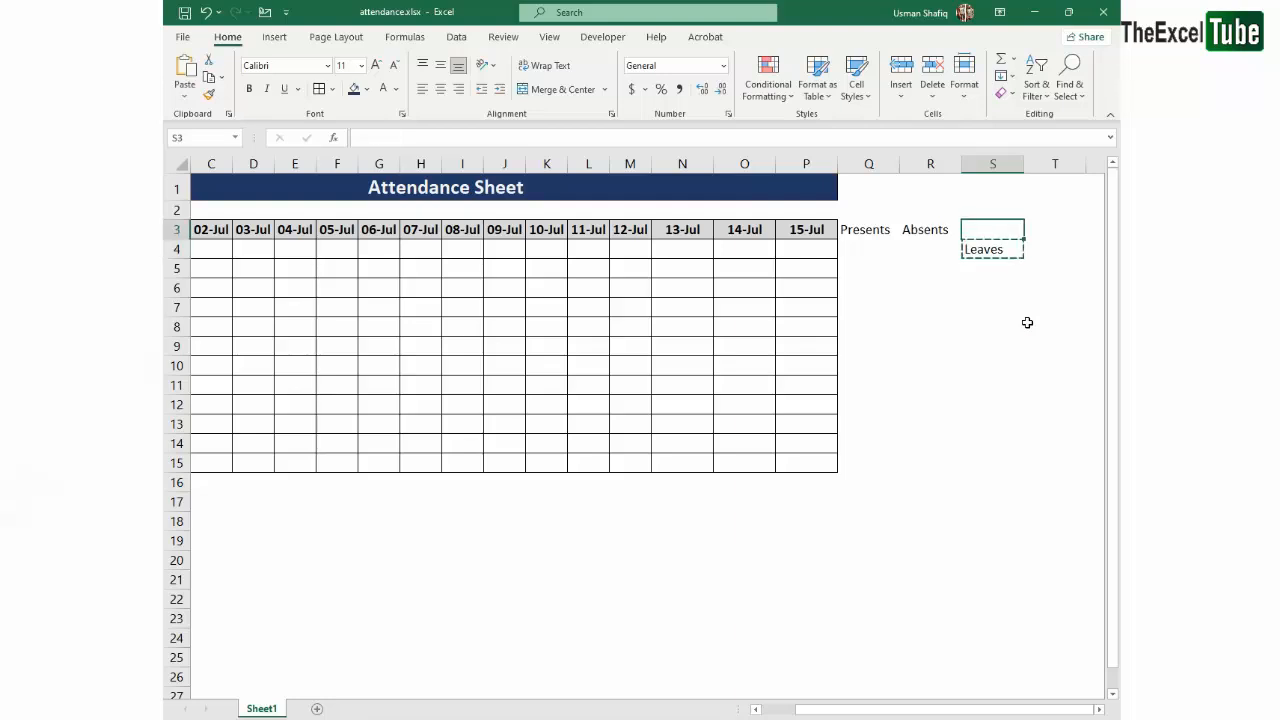
{"action": "key", "text": "ctrl+v"}
- AutoFit the width of all columns in the sheet to their contents
{"action": "key", "text": "ctrl+Left"}
{"action": "key", "text": "Right"}
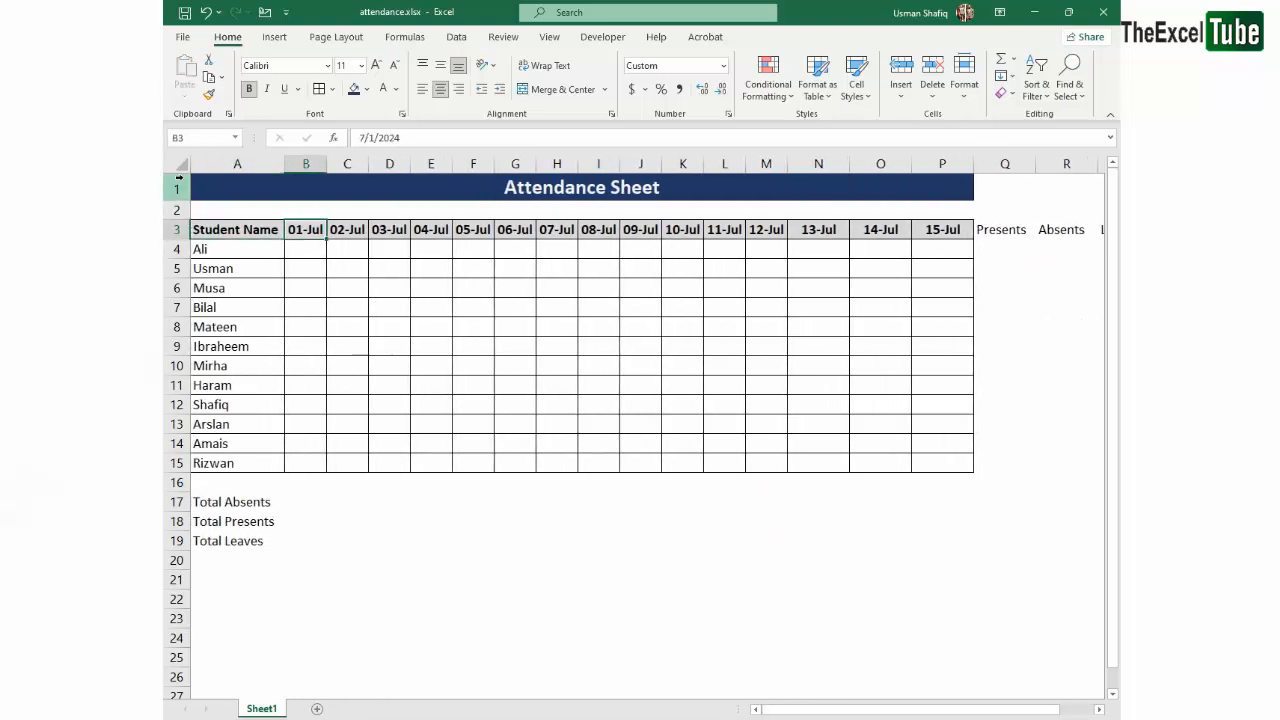
{"action": "left_click", "coordinate": [182, 164]}
{"action": "double_click", "coordinate": [284, 162]}
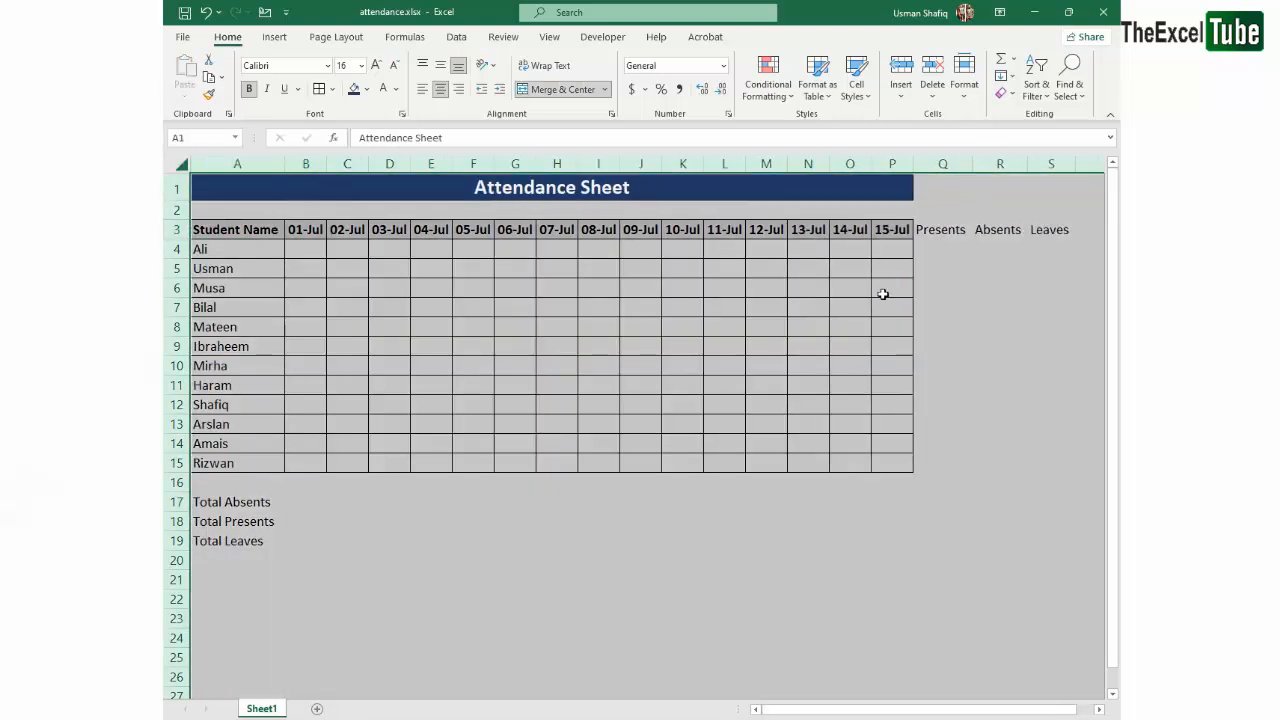
{"action": "left_click", "coordinate": [1000, 237]}
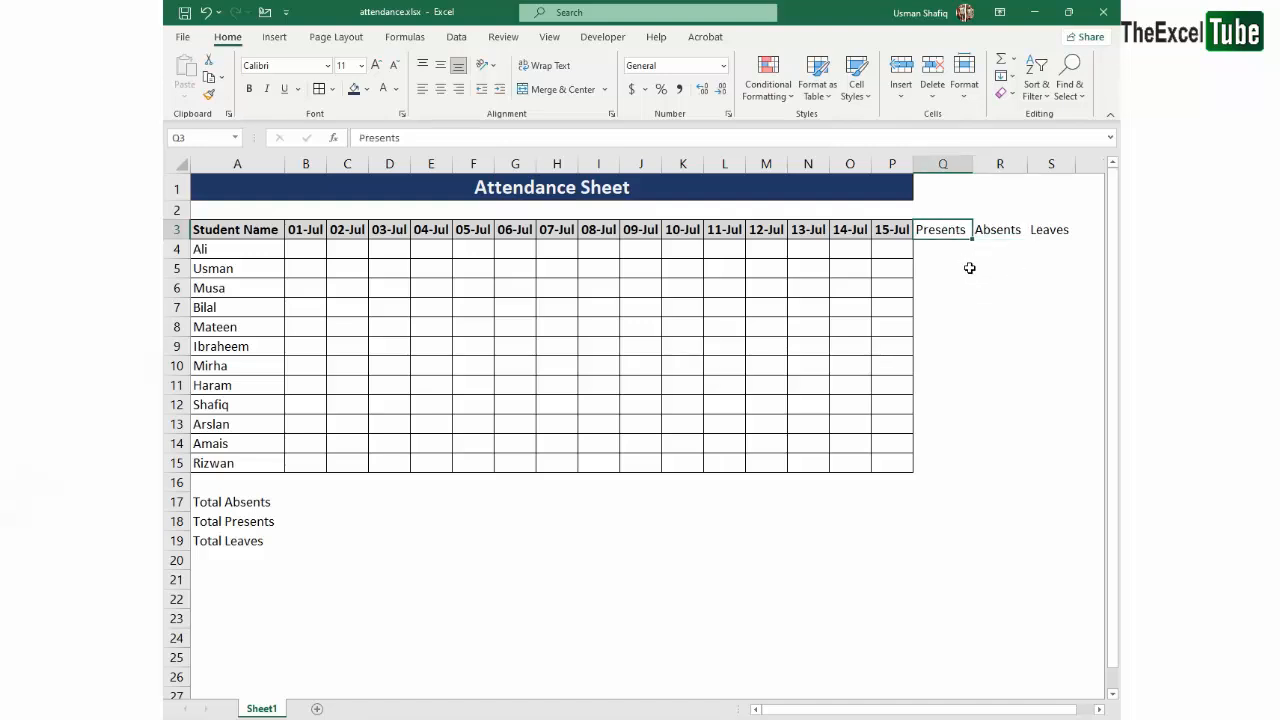
{"action": "left_click", "coordinate": [241, 252]}
{"action": "left_click_drag", "start_coordinate": [899, 232], "coordinate": [1108, 231]}
{"action": "left_click_drag", "start_coordinate": [582, 311], "coordinate": [165, 423]}
{"action": "left_click", "coordinate": [578, 308]}
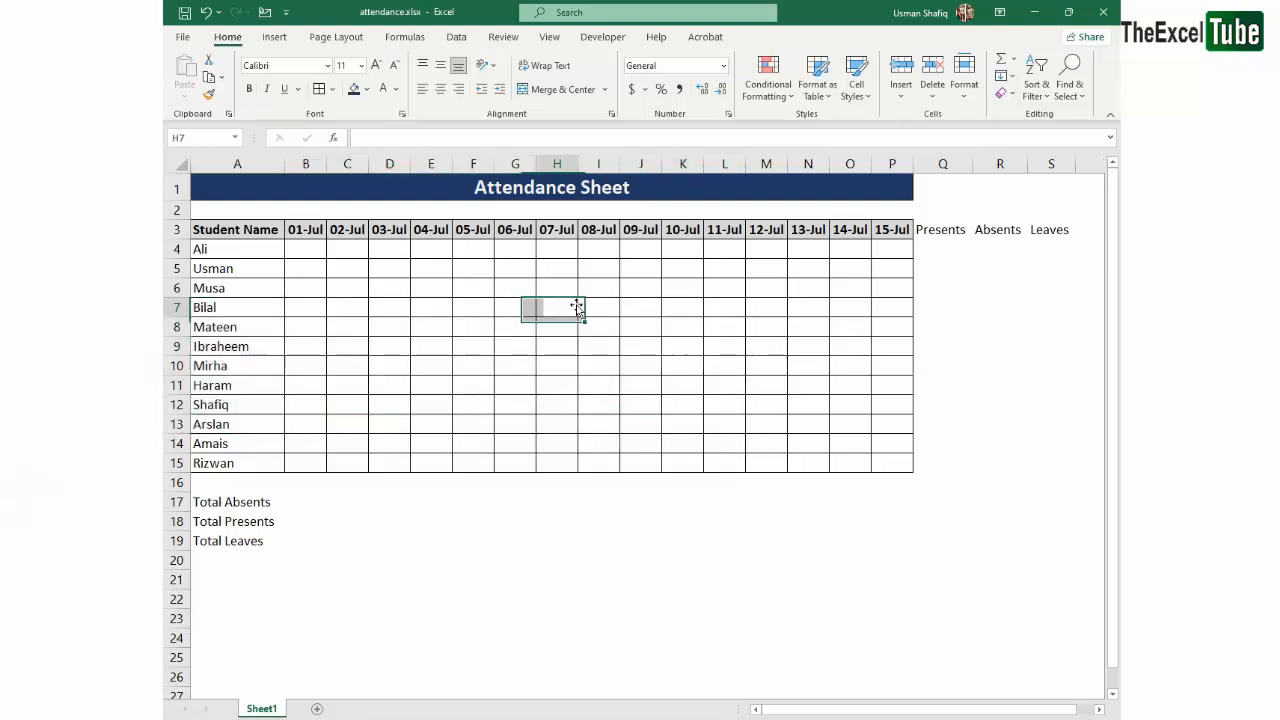
{"action": "left_click_drag", "start_coordinate": [268, 231], "coordinate": [1056, 455]}
- Apply all borders to the attendance table A3:S15 and to the totals rows A17:S19
{"action": "left_click", "coordinate": [1087, 228]}
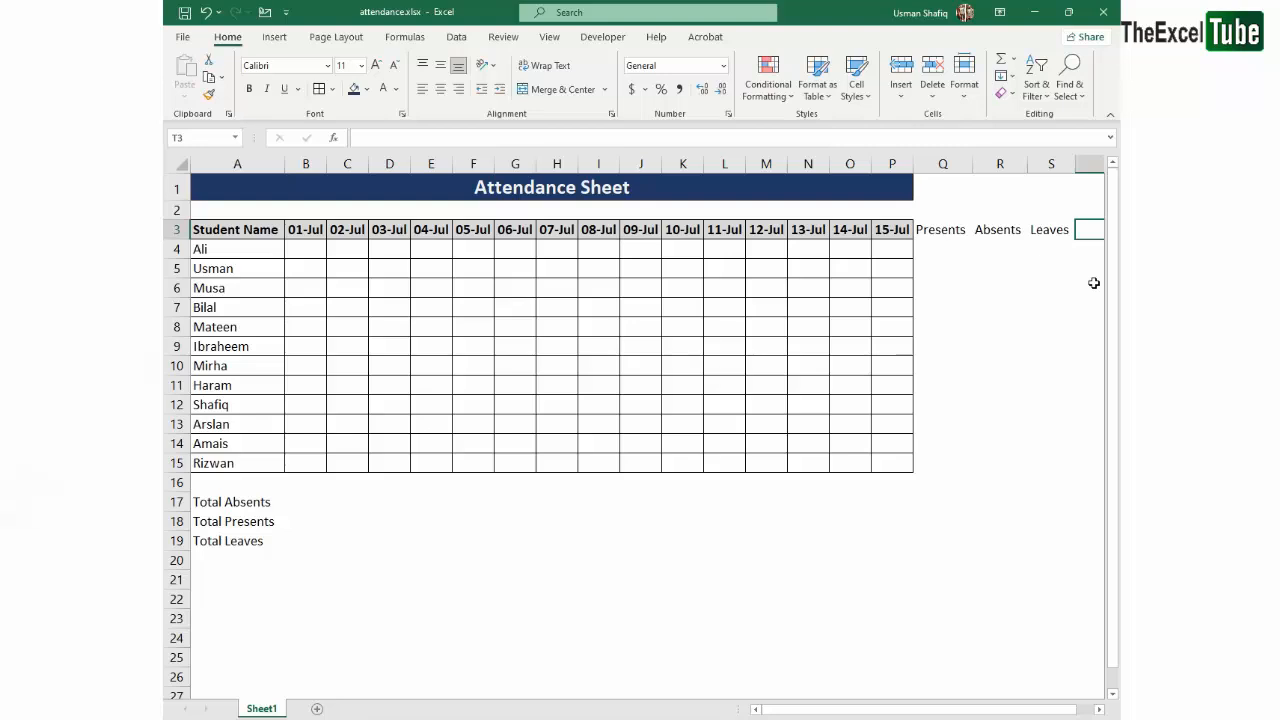
{"action": "key", "text": "ctrl+shift+Right"}
{"action": "key", "text": "shift+Down"}
{"action": "key", "text": "shift+Down"}
{"action": "key", "text": "shift+Down"}
{"action": "key", "text": "shift+Down"}
{"action": "key", "text": "shift+Down"}
{"action": "key", "text": "shift+Down"}
{"action": "key", "text": "shift+Down"}
{"action": "key", "text": "shift+Down"}
{"action": "key", "text": "shift+Down"}
{"action": "key", "text": "shift+Down"}
{"action": "key", "text": "shift+Down"}
{"action": "key", "text": "shift+Down"}
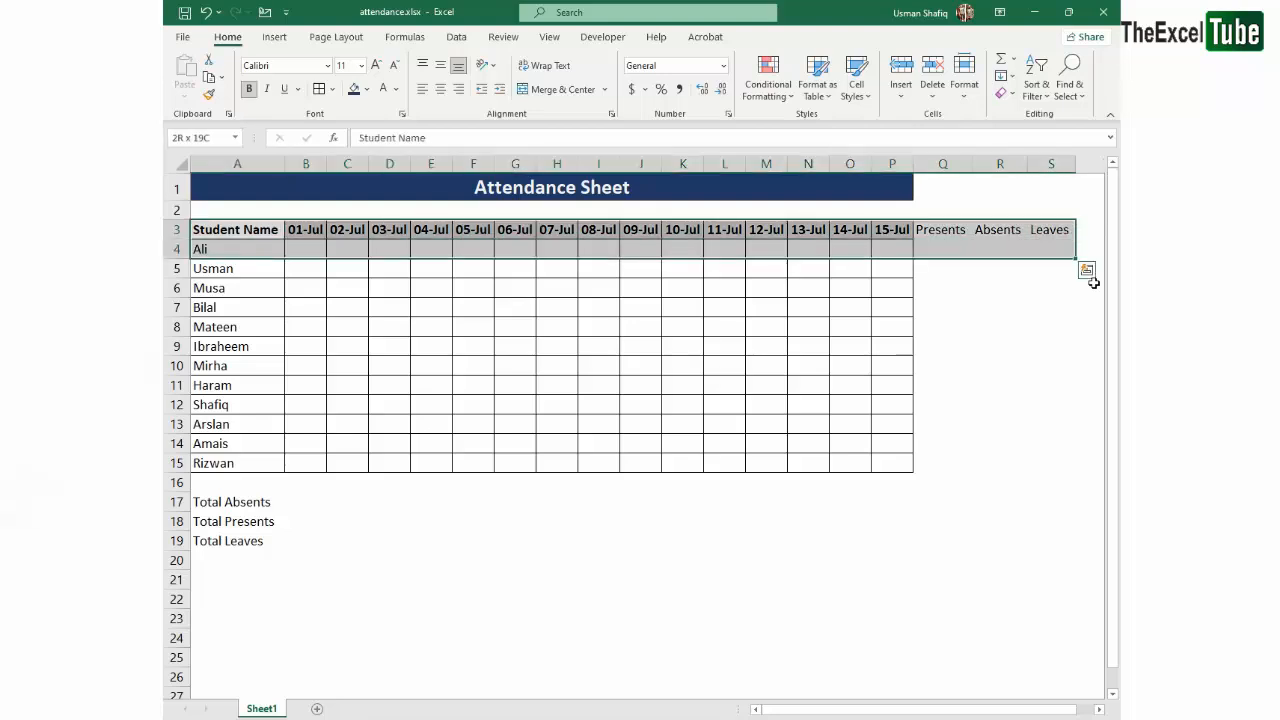
{"action": "left_click", "coordinate": [317, 91]}
{"action": "left_click_drag", "start_coordinate": [231, 505], "coordinate": [1071, 547]}
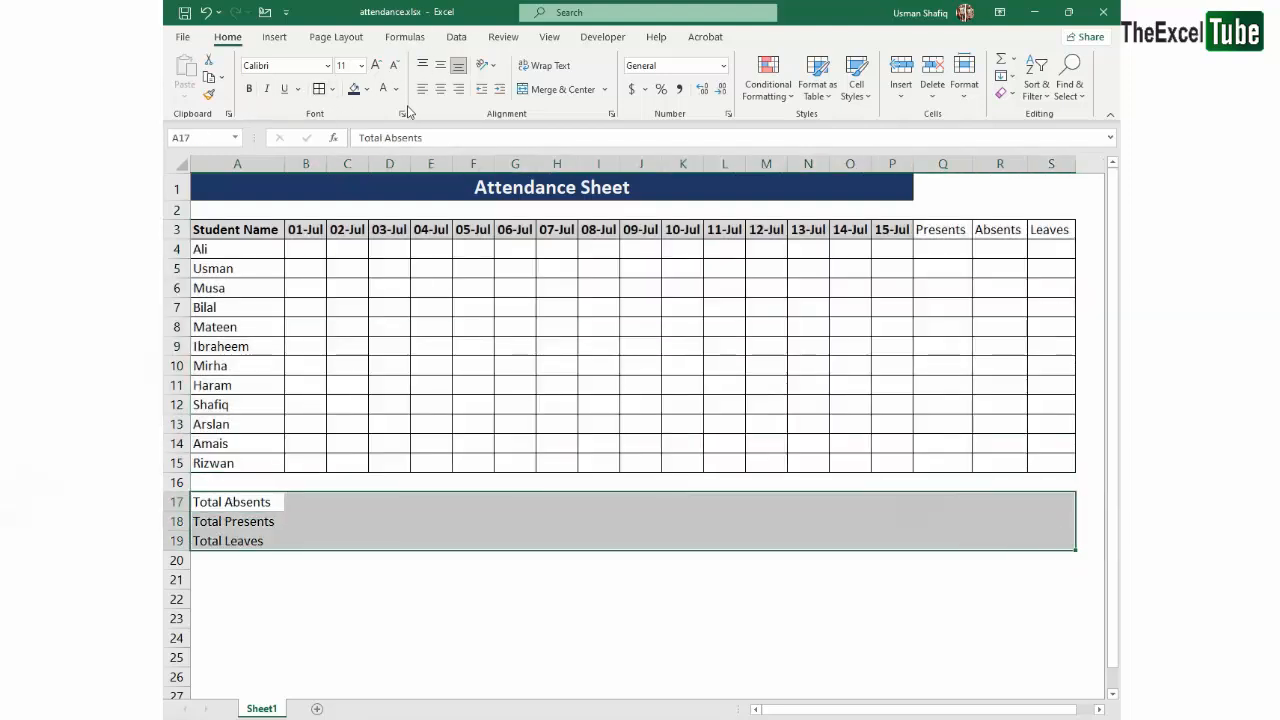
{"action": "left_click", "coordinate": [317, 91]}
- Fill the header cells P3:S3 with the same light grey as the other date headers
{"action": "left_click_drag", "start_coordinate": [904, 231], "coordinate": [1039, 232]}
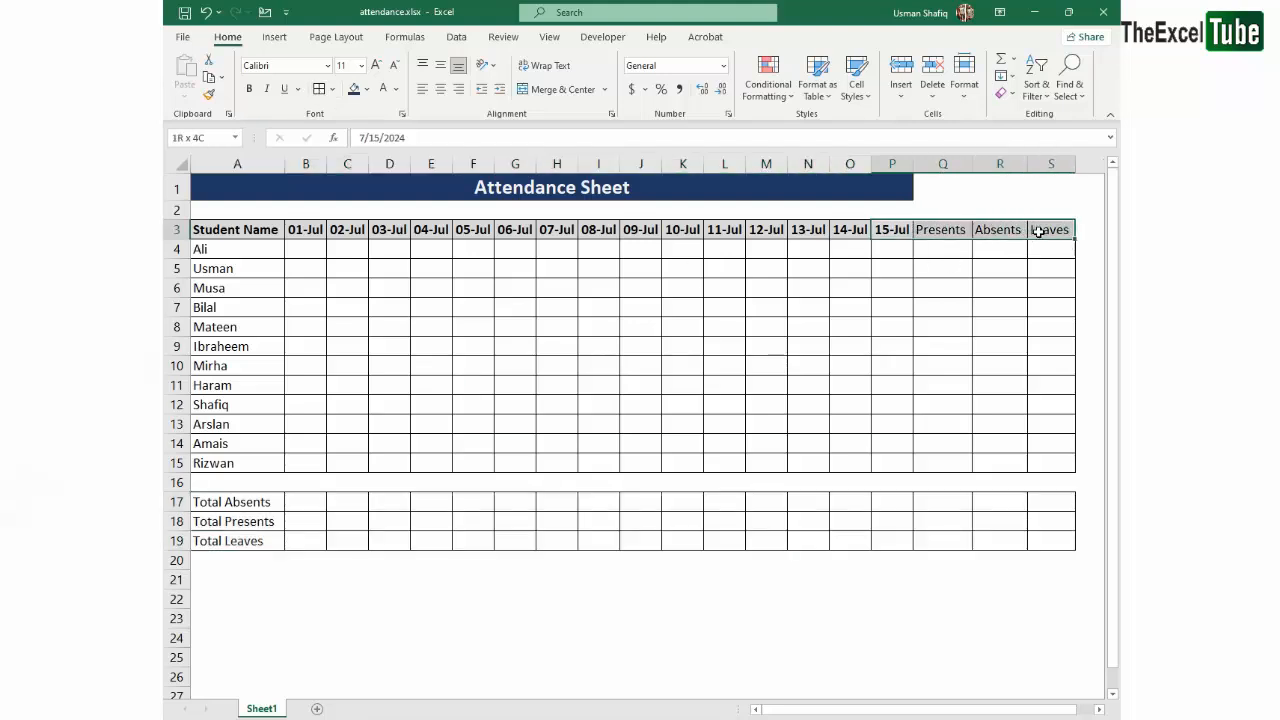
{"action": "left_click", "coordinate": [366, 89]}
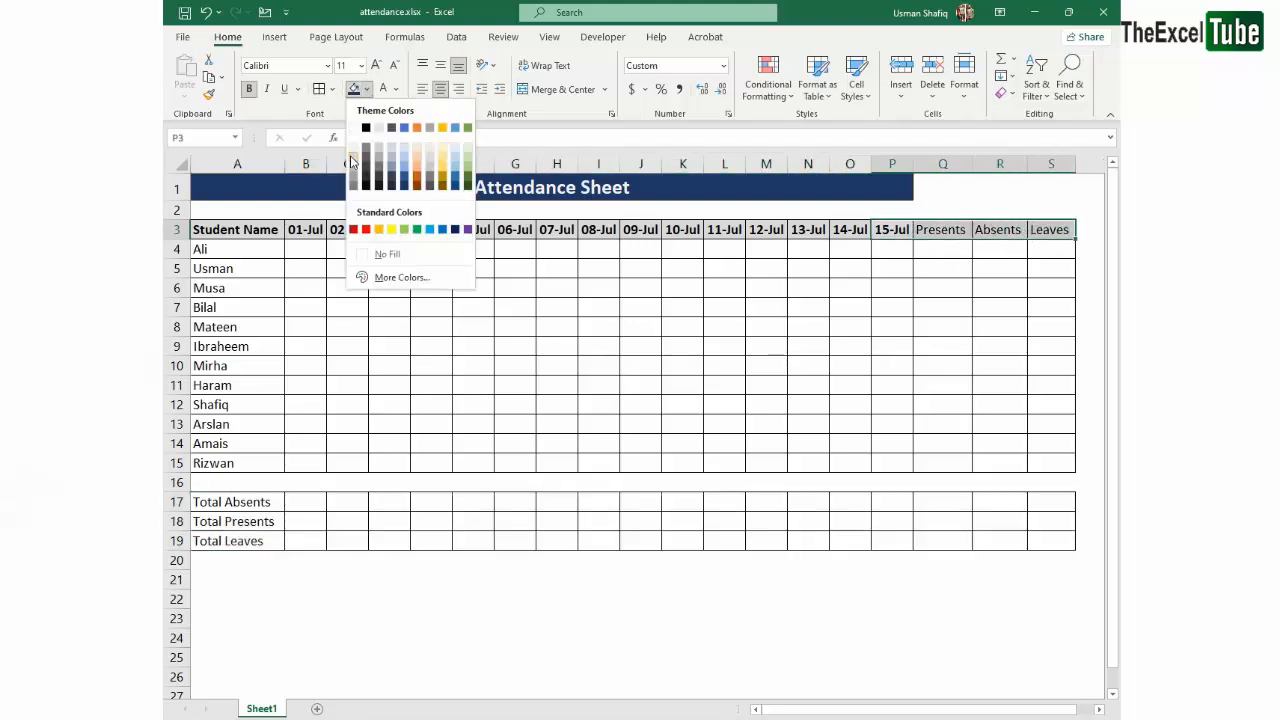
{"action": "left_click", "coordinate": [352, 155]}
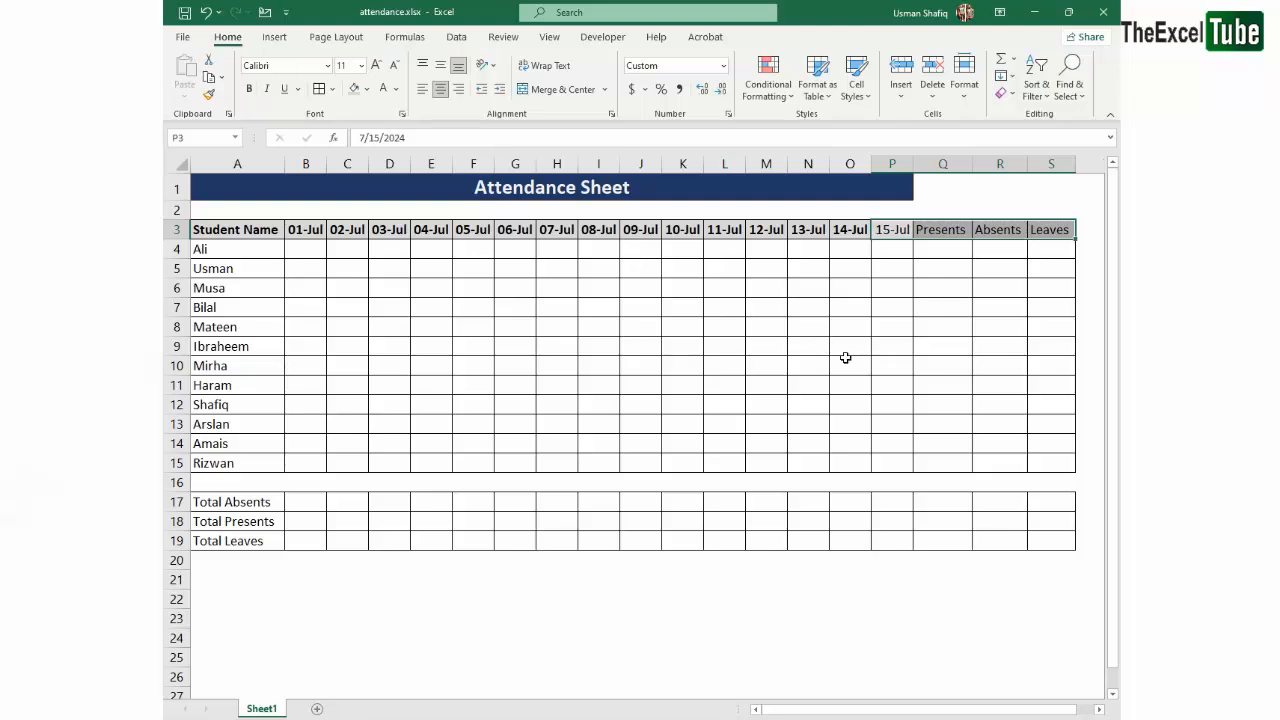
{"action": "left_click", "coordinate": [628, 465]}
{"action": "left_click", "coordinate": [248, 230]}
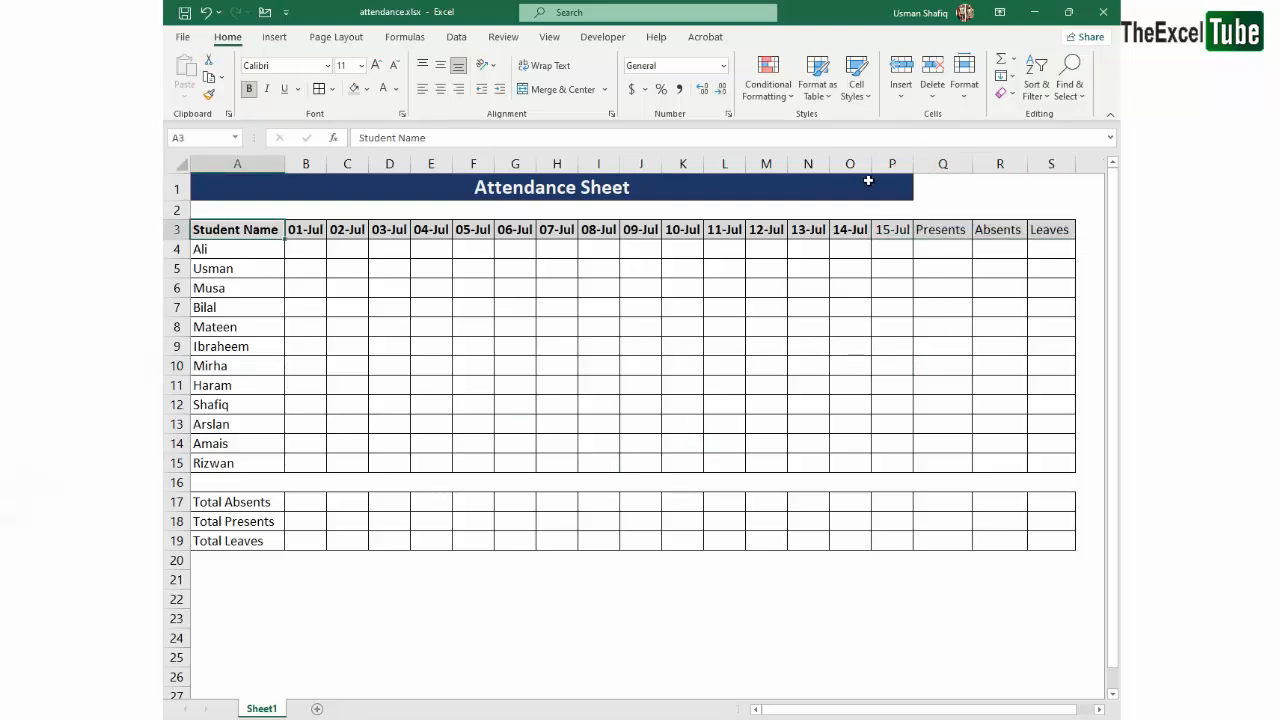
- Merge and center the "Attendance Sheet" title across A1:S1 so it spans the new columns
{"action": "left_click_drag", "start_coordinate": [868, 180], "coordinate": [1040, 188]}
{"action": "left_click", "coordinate": [557, 91]}
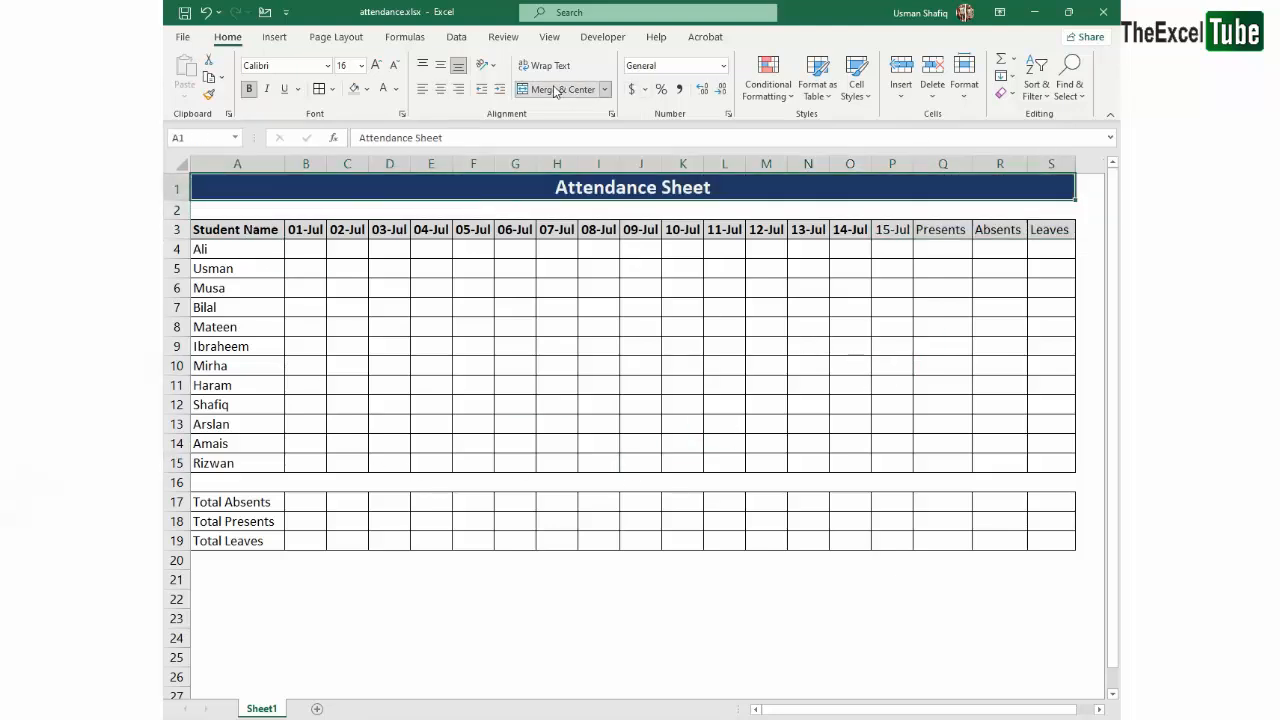
{"action": "left_click", "coordinate": [754, 388]}
{"action": "left_click", "coordinate": [473, 385]}
- Apply thick outside borders around the totals rows A17:S19
{"action": "left_click_drag", "start_coordinate": [236, 503], "coordinate": [1050, 541]}
{"action": "left_click", "coordinate": [332, 89]}
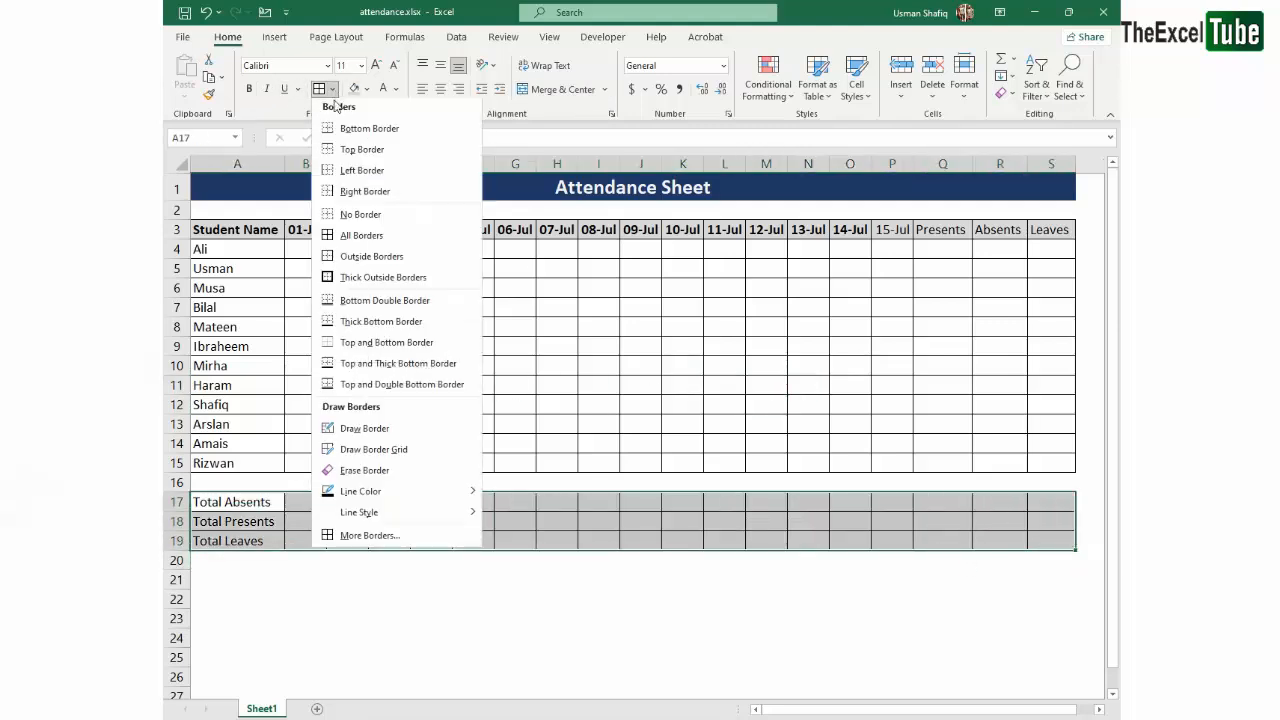
{"action": "left_click", "coordinate": [354, 277]}
{"action": "left_click", "coordinate": [286, 437]}
- Apply thick outside borders around the title and attendance table, A1:S15
{"action": "left_click", "coordinate": [252, 468]}
{"action": "left_click_drag", "start_coordinate": [252, 468], "coordinate": [893, 165]}
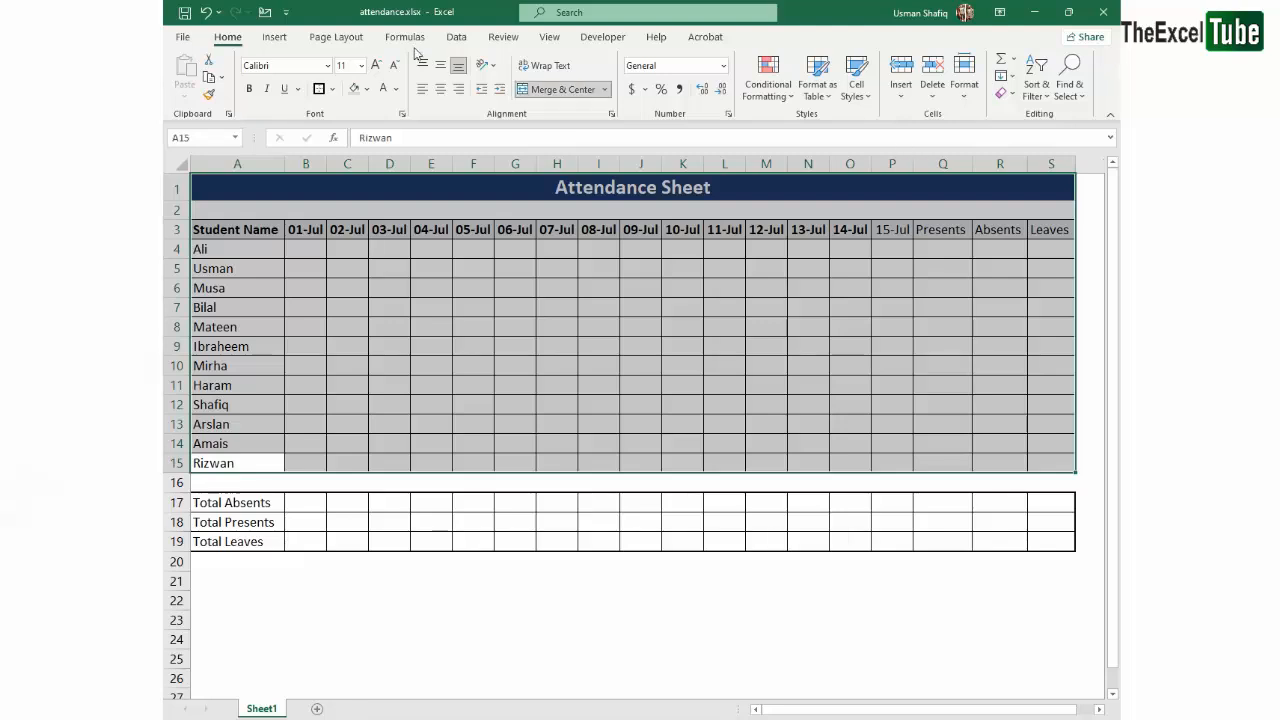
{"action": "left_click", "coordinate": [319, 89]}
{"action": "left_click", "coordinate": [386, 250]}
- Apply thick outside borders separately to the title row A1:S1 and the attendance table A3:S15
{"action": "left_click", "coordinate": [380, 192]}
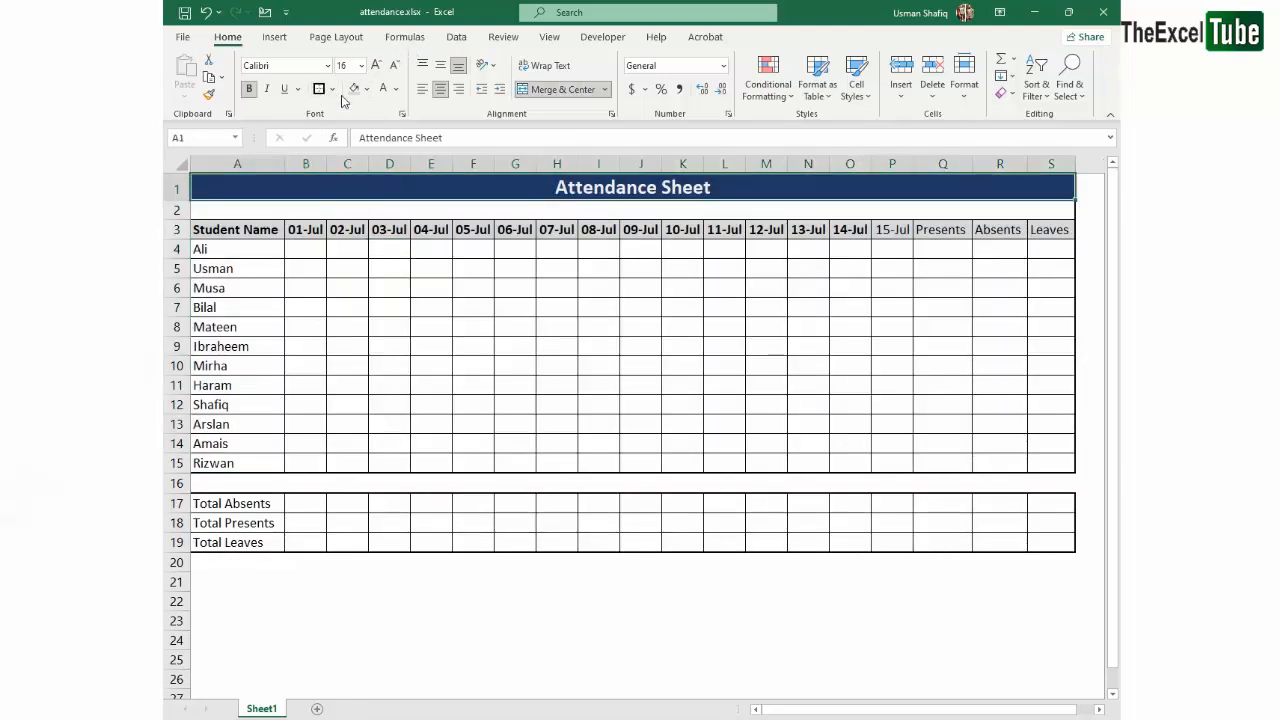
{"action": "left_click", "coordinate": [389, 307]}
{"action": "left_click_drag", "start_coordinate": [235, 231], "coordinate": [1032, 471]}
{"action": "left_click", "coordinate": [318, 90]}
{"action": "left_click", "coordinate": [472, 525]}
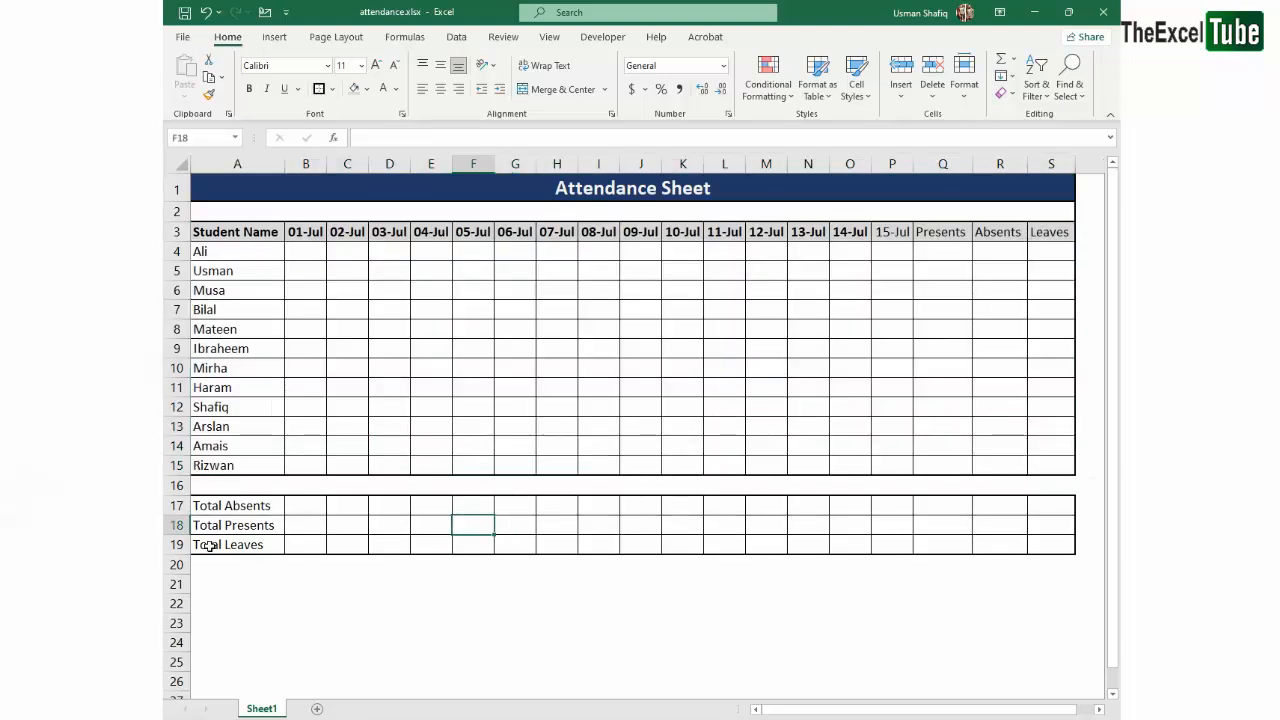
- Make the header cells B3:S3 bold, including 15-Jul, Presents, Absents and Leaves
{"action": "left_click", "coordinate": [215, 462]}
{"action": "left_click", "coordinate": [560, 403]}
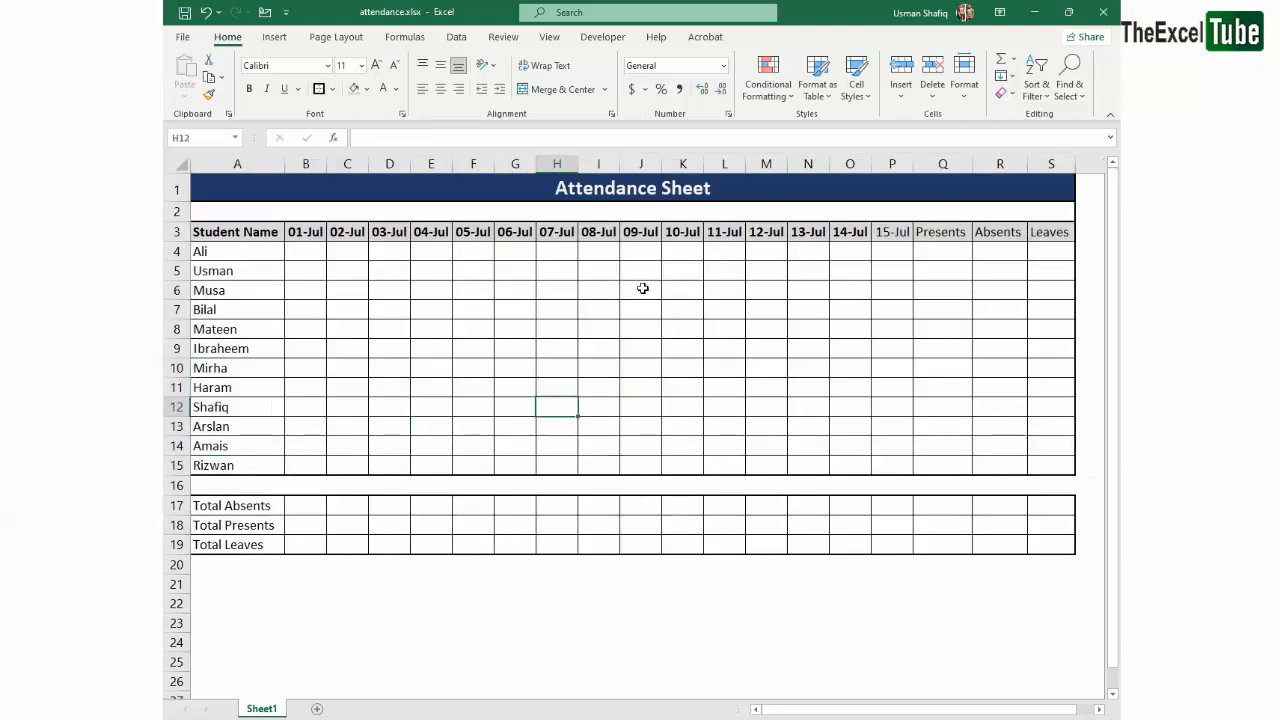
{"action": "left_click", "coordinate": [337, 271]}
{"action": "left_click", "coordinate": [311, 249]}
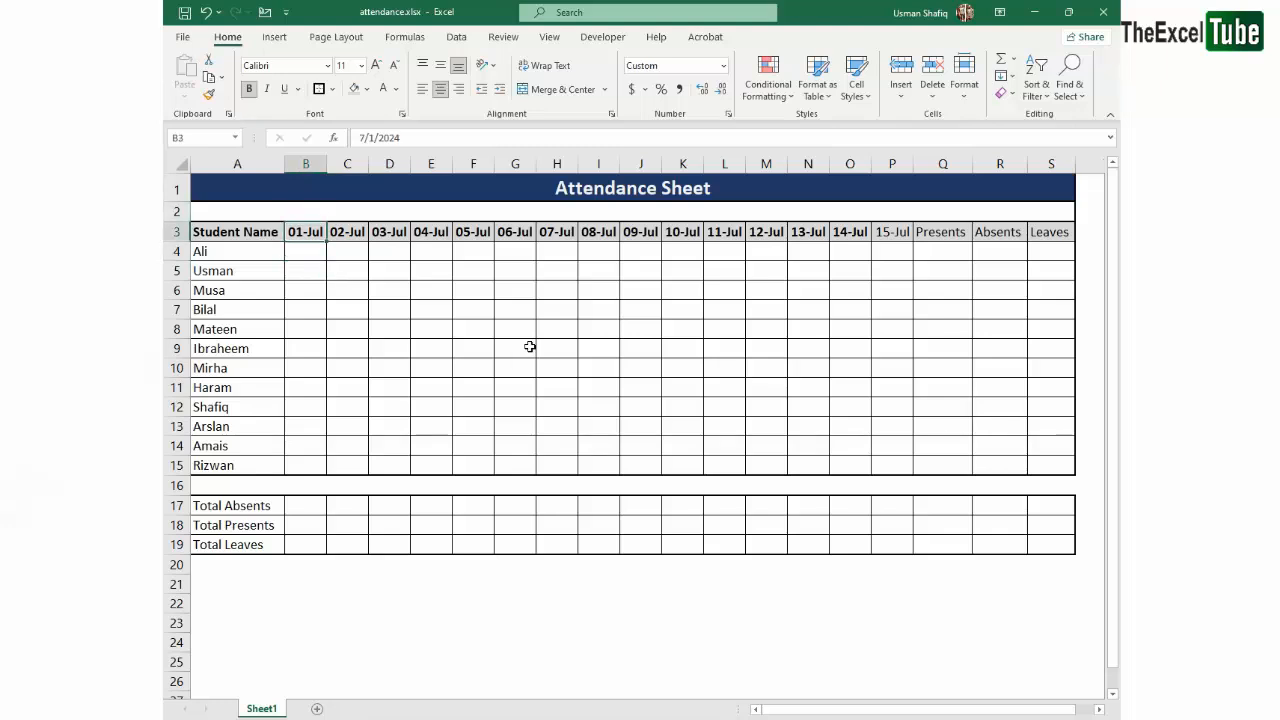
{"action": "key", "text": "ctrl+shift+Right"}
{"action": "key", "text": "ctrl+b"}
{"action": "key", "text": "Left"}
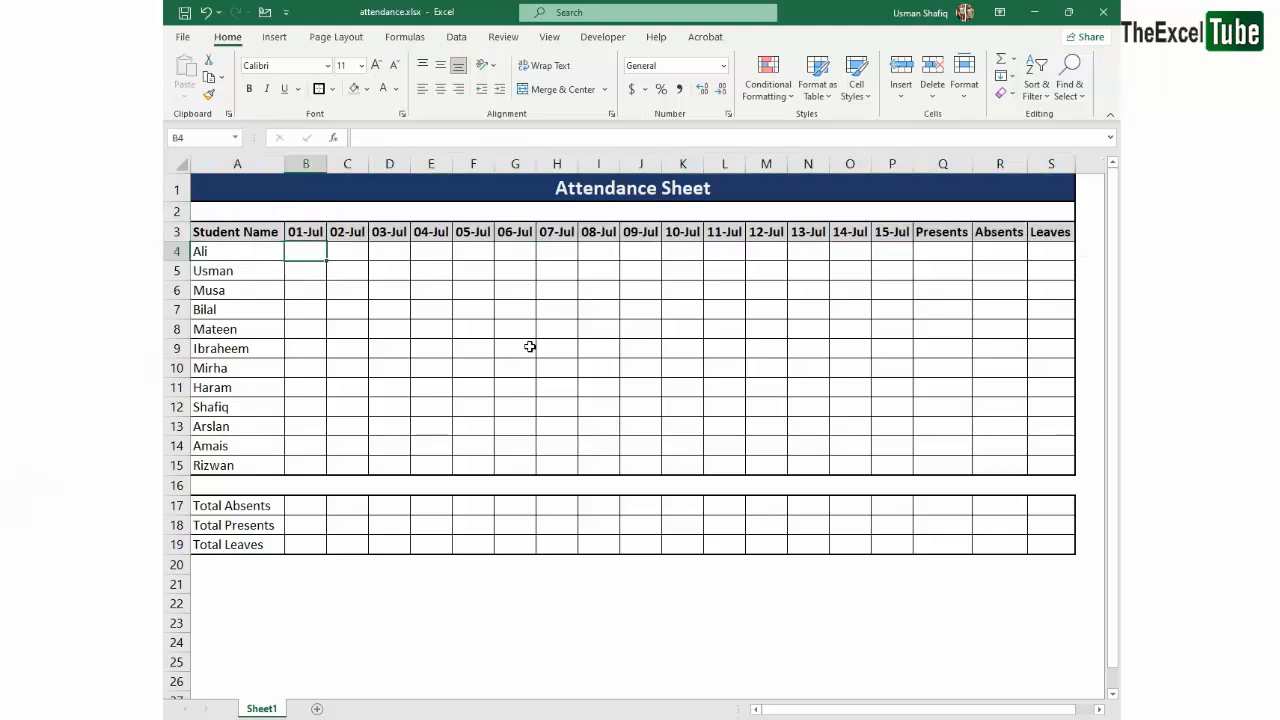
- Enter A in B4 and centre the cells B4:S15 horizontally and vertically
{"action": "type", "text": "A"}
{"action": "key", "text": "Return"}
{"action": "left_click_drag", "start_coordinate": [308, 252], "coordinate": [1048, 465]}
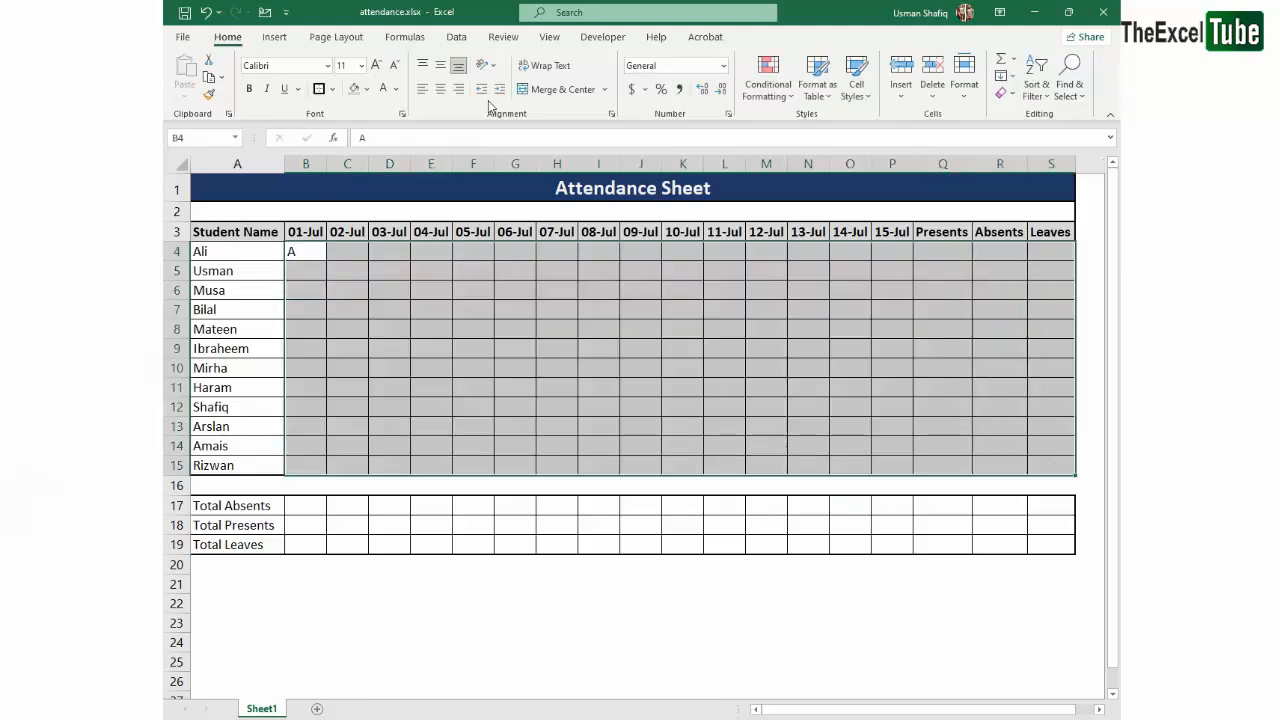
{"action": "left_click", "coordinate": [440, 89]}
{"action": "left_click", "coordinate": [440, 66]}
{"action": "left_click", "coordinate": [307, 349]}
- Centre the totals cells B17:S19 vertically and horizontally
{"action": "left_click_drag", "start_coordinate": [310, 506], "coordinate": [1050, 545]}
{"action": "left_click", "coordinate": [440, 66]}
{"action": "left_click", "coordinate": [440, 89]}
- Enter sample attendance codes along row 4, with A for 01-Jul and 02-Jul, and paste the copied codes starting at B5
{"action": "left_click", "coordinate": [308, 252]}
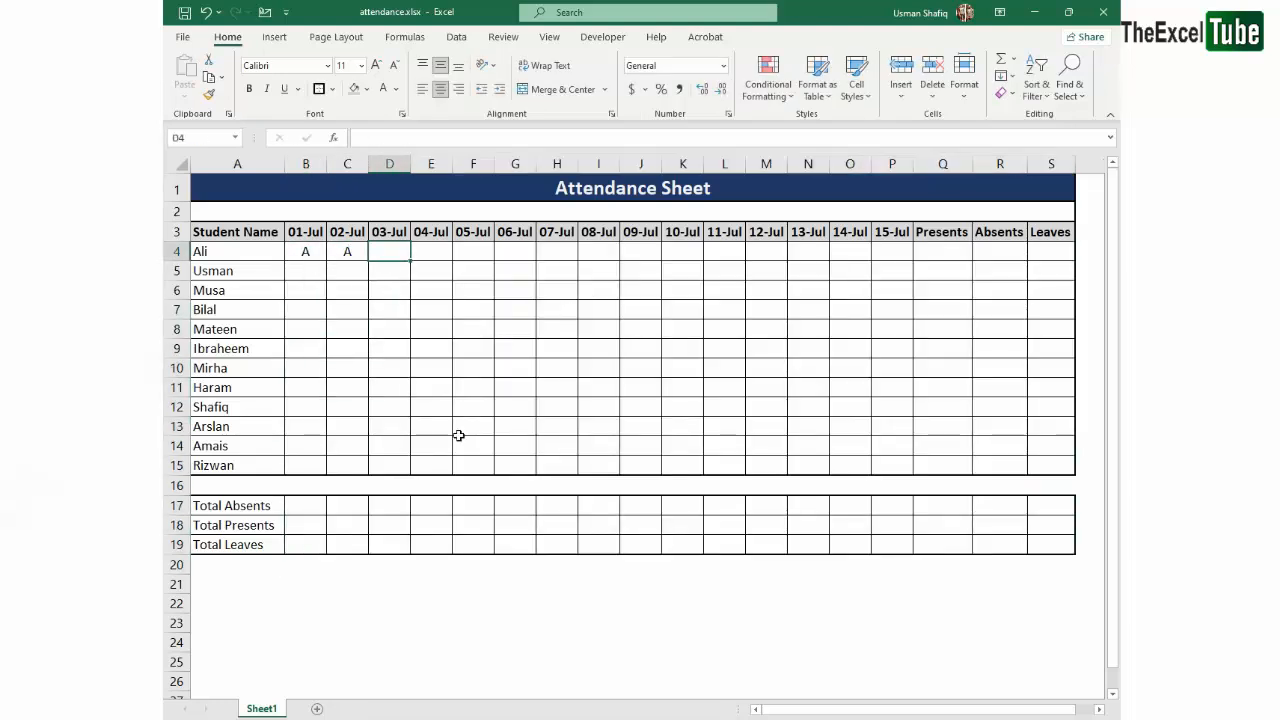
{"action": "type", "text": "A"}
{"action": "key", "text": "Right"}
{"action": "type", "text": "L"}
{"action": "left_click_drag", "start_coordinate": [308, 252], "coordinate": [476, 252]}
{"action": "key", "text": "ctrl+c"}
{"action": "right_click", "coordinate": [308, 269]}
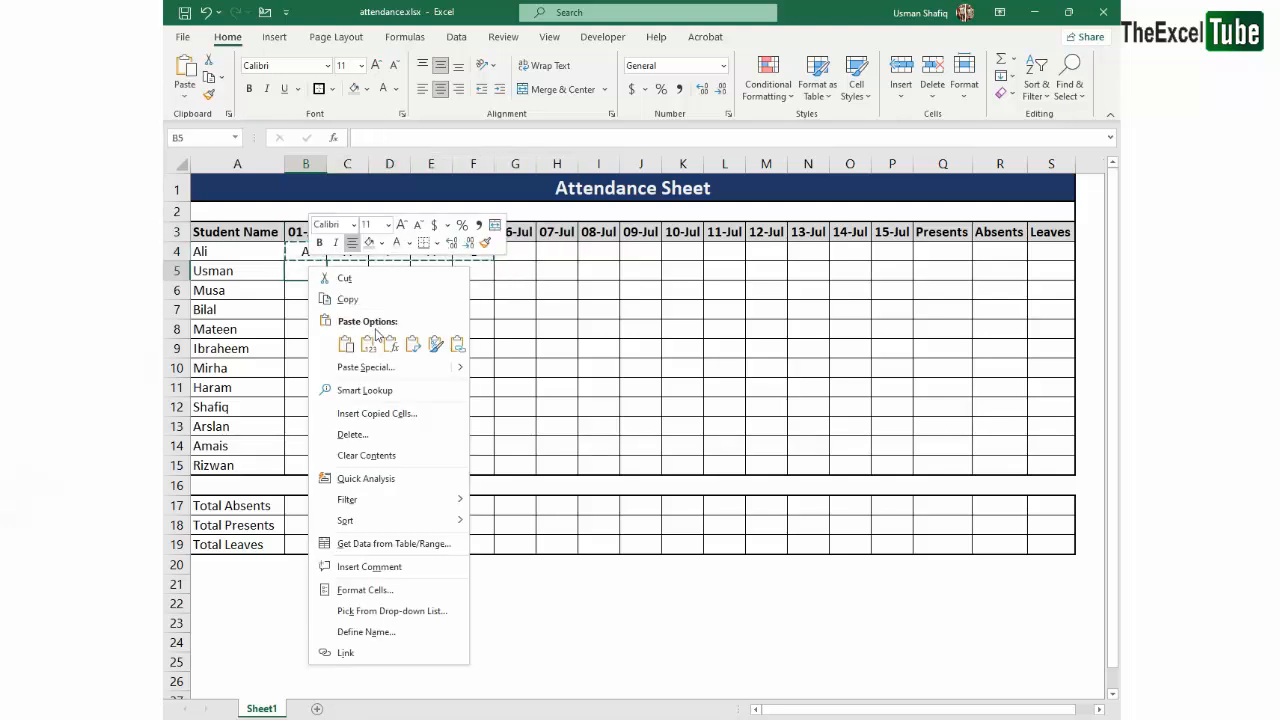
{"action": "left_click", "coordinate": [411, 345]}
- Copy the existing codes into neighbouring cells to fill rows 4 to 9 with sample attendance through 10-Jul
{"action": "left_click_drag", "start_coordinate": [347, 252], "coordinate": [474, 252]}
{"action": "key", "text": "ctrl+c"}
{"action": "right_click", "coordinate": [346, 271]}
{"action": "left_click", "coordinate": [376, 345]}
{"action": "left_click_drag", "start_coordinate": [307, 252], "coordinate": [307, 309]}
{"action": "key", "text": "ctrl+c"}
{"action": "right_click", "coordinate": [361, 292]}
{"action": "left_click", "coordinate": [391, 367]}
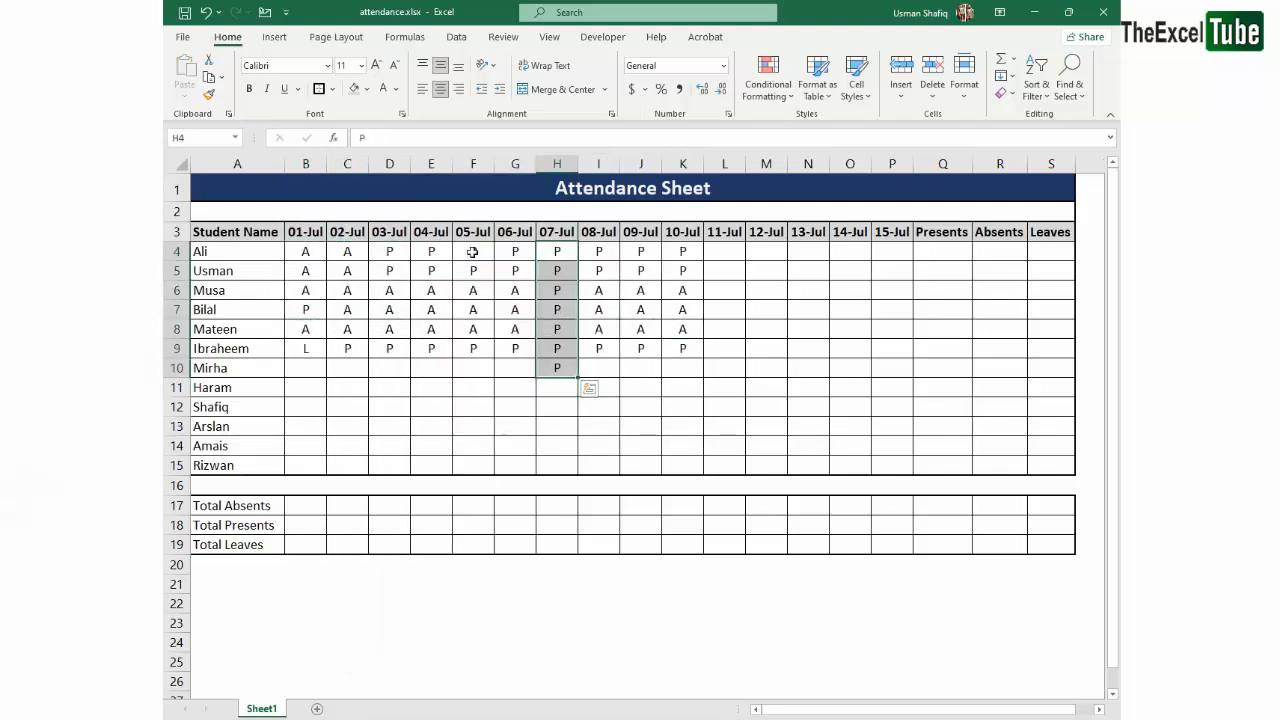
- Fill P down the 03-Jul column and copy existing codes into the 01-Jul and 02-Jul cells from row 10 down
{"action": "left_click_drag", "start_coordinate": [389, 251], "coordinate": [393, 398]}
{"action": "key", "text": "ctrl+d"}
{"action": "left_click_drag", "start_coordinate": [431, 310], "coordinate": [431, 368]}
{"action": "key", "text": "ctrl+c"}
{"action": "left_click", "coordinate": [306, 368]}
{"action": "key", "text": "ctrl+v"}
{"action": "left_click_drag", "start_coordinate": [599, 310], "coordinate": [599, 348]}
{"action": "key", "text": "ctrl+c"}
{"action": "left_click", "coordinate": [347, 368]}
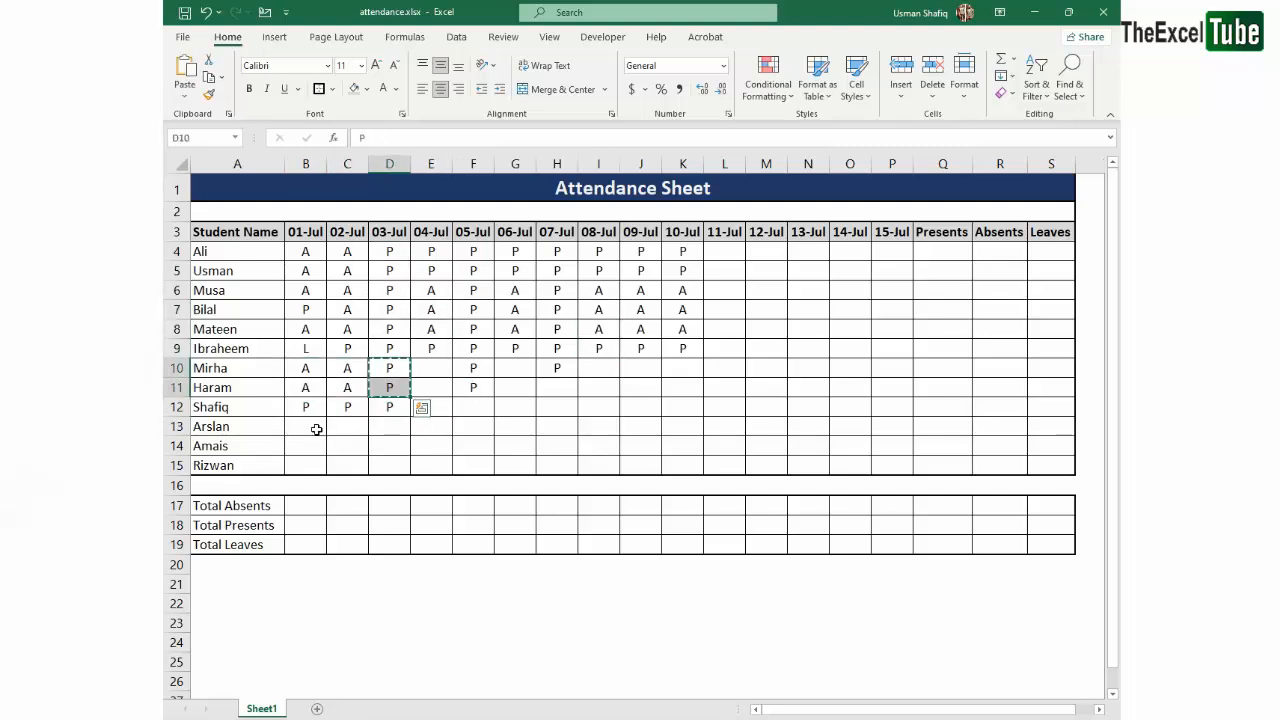
- Fill the remaining attendance cells through 15-Jul with P, using A in F10:P10 and L in F12:P12
{"action": "left_click_drag", "start_coordinate": [347, 443], "coordinate": [347, 465]}
{"action": "key", "text": "ctrl+d"}
{"action": "left_click", "coordinate": [473, 348]}
{"action": "left_click_drag", "start_coordinate": [431, 271], "coordinate": [431, 465]}
{"action": "key", "text": "ctrl+v"}
{"action": "left_click_drag", "start_coordinate": [389, 368], "coordinate": [409, 463]}
{"action": "key", "text": "ctrl+d"}
{"action": "left_click", "coordinate": [474, 369]}
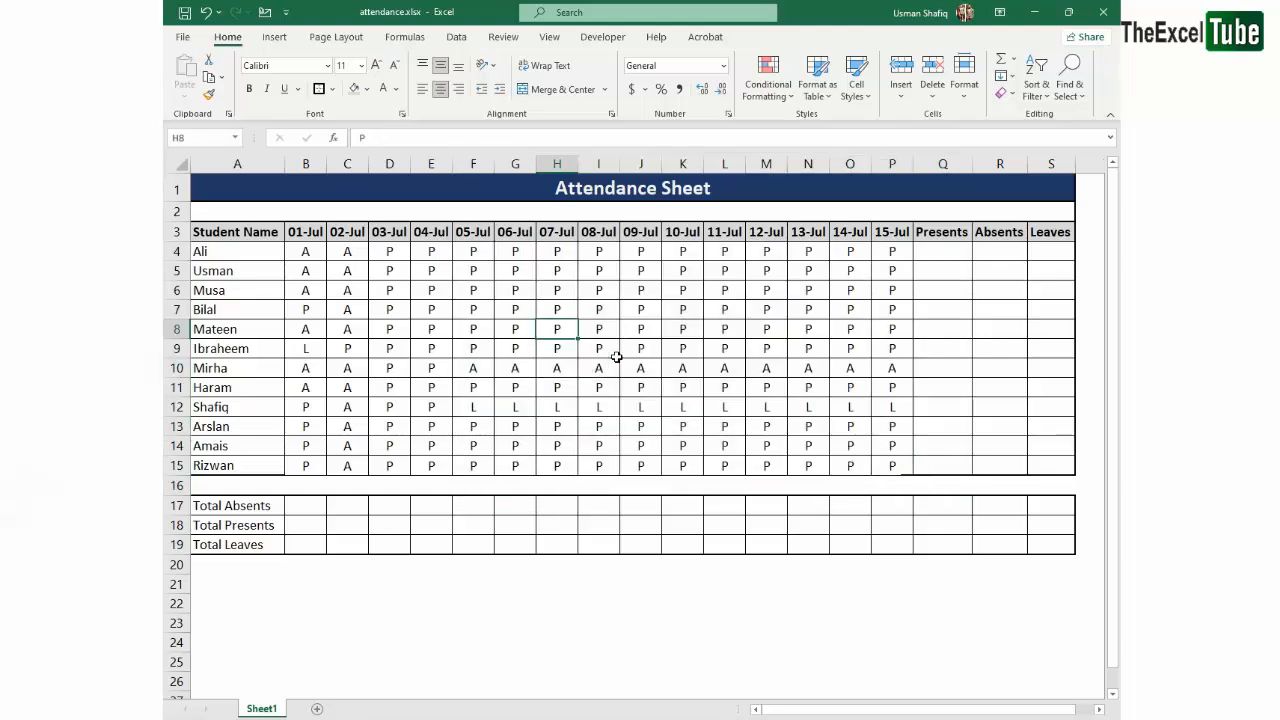
- Vary the attendance by entering A in E5, H5, K6, H7, I7, K7 and H8, and L in J7, J8 and J11
{"action": "key", "text": "Up"}
{"action": "key", "text": "Right"}
{"action": "key", "text": "Right"}
{"action": "key", "text": "Right"}
{"action": "key", "text": "Left"}
{"action": "key", "text": "Left"}
{"action": "key", "text": "Left"}
{"action": "key", "text": "Right"}
{"action": "key", "text": "Right"}
{"action": "key", "text": "Down"}
{"action": "type", "text": "L"}
{"action": "key", "text": "Down"}
{"action": "type", "text": "L"}
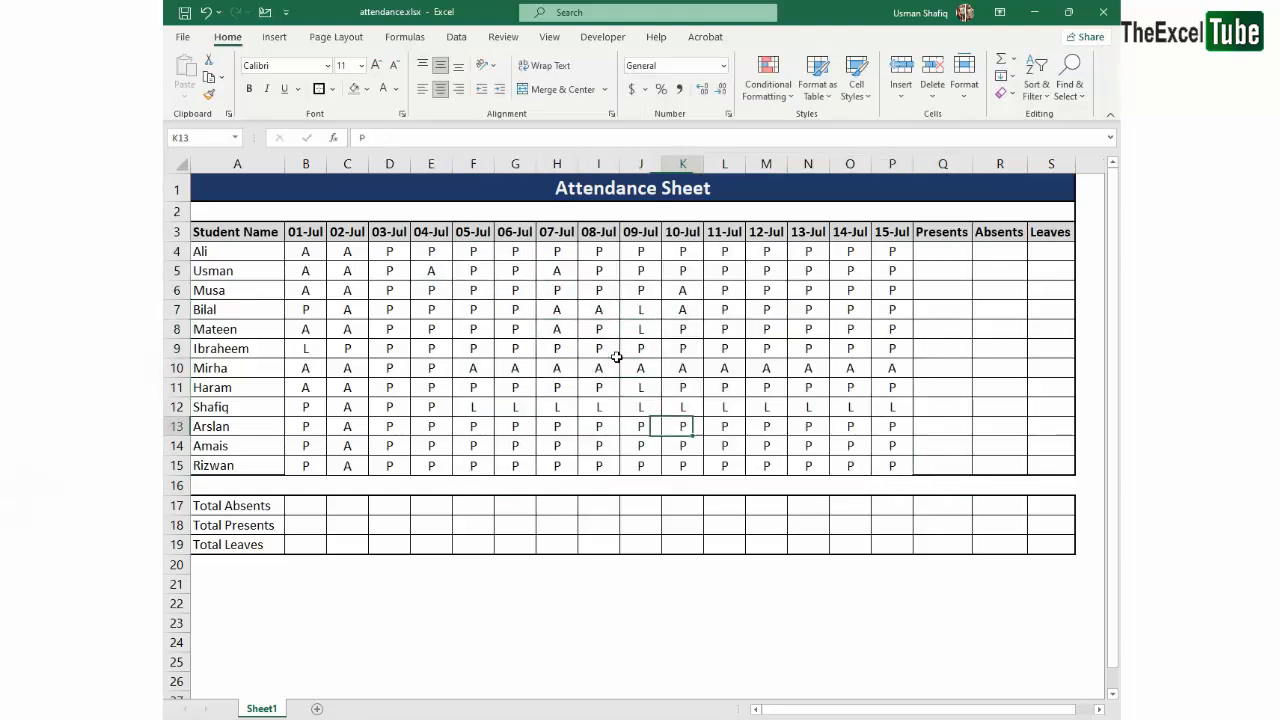
- Change the row 12 attendance from 08-Jul to 13-Jul, I12:N12, to P
{"action": "key", "text": "Up"}
{"action": "key", "text": "Right"}
{"action": "key", "text": "Right"}
{"action": "key", "text": "Right"}
{"action": "type", "text": "PP"}
{"action": "key", "text": "Right"}
{"action": "key", "text": "Right"}
{"action": "key", "text": "Right"}
{"action": "key", "text": "Right"}
{"action": "key", "text": "Right"}
{"action": "key", "text": "Right"}
{"action": "key", "text": "Up"}
{"action": "key", "text": "Up"}
{"action": "key", "text": "Up"}
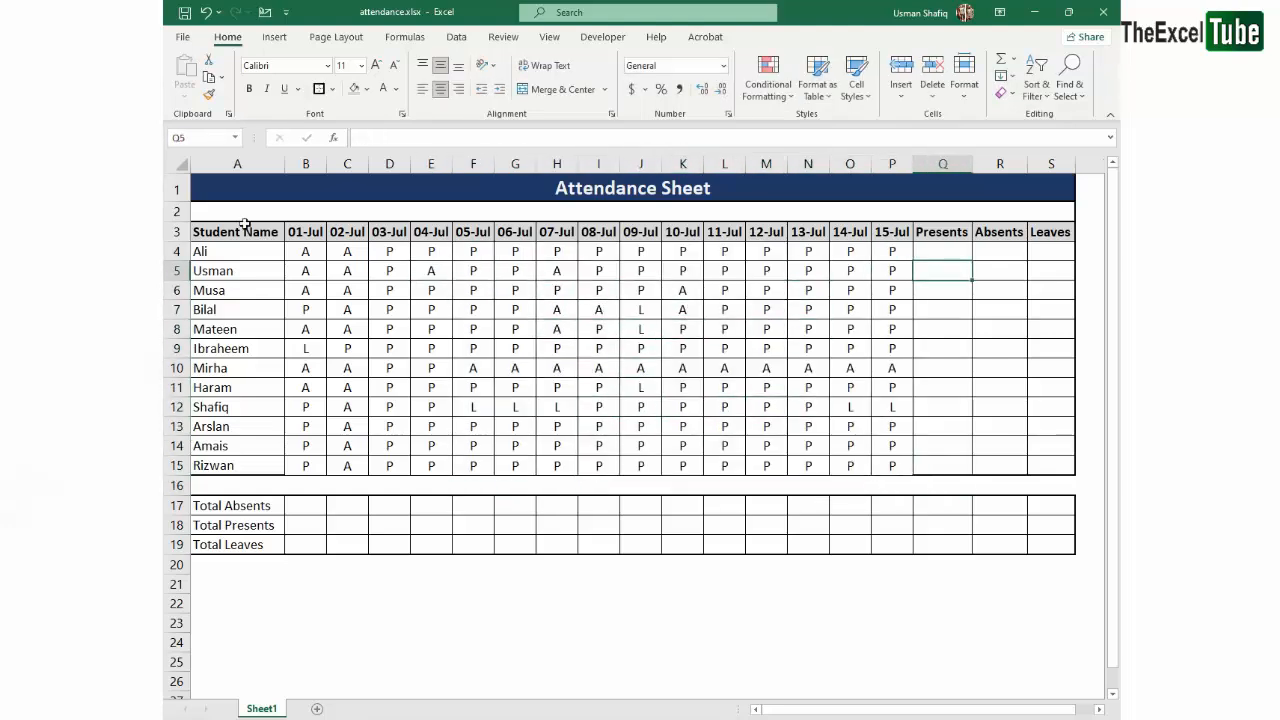
- Apply thick outside borders around the attendance table A3:S15 and around the Presents, Absents and Leaves columns Q3:S15
{"action": "left_click_drag", "start_coordinate": [244, 222], "coordinate": [1050, 466]}
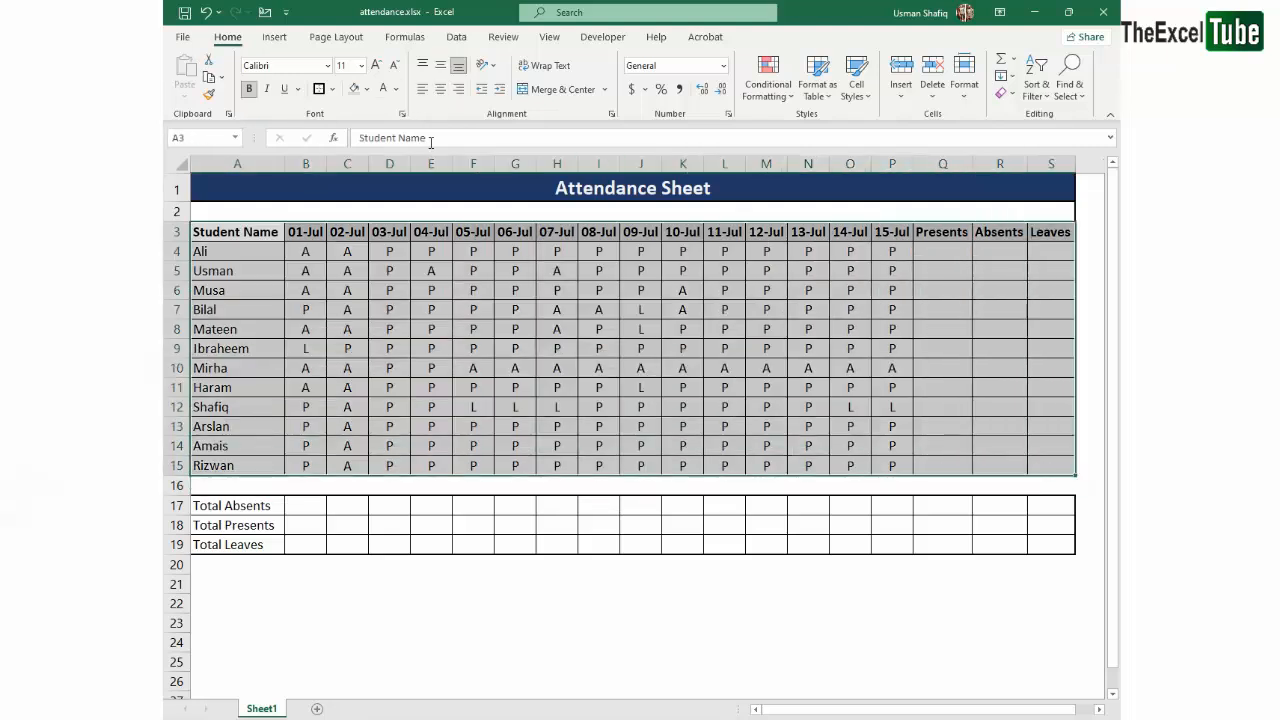
{"action": "left_click", "coordinate": [319, 89]}
{"action": "left_click", "coordinate": [683, 368]}
{"action": "left_click", "coordinate": [946, 309]}
{"action": "left_click", "coordinate": [946, 273]}
{"action": "left_click_drag", "start_coordinate": [942, 232], "coordinate": [1050, 466]}
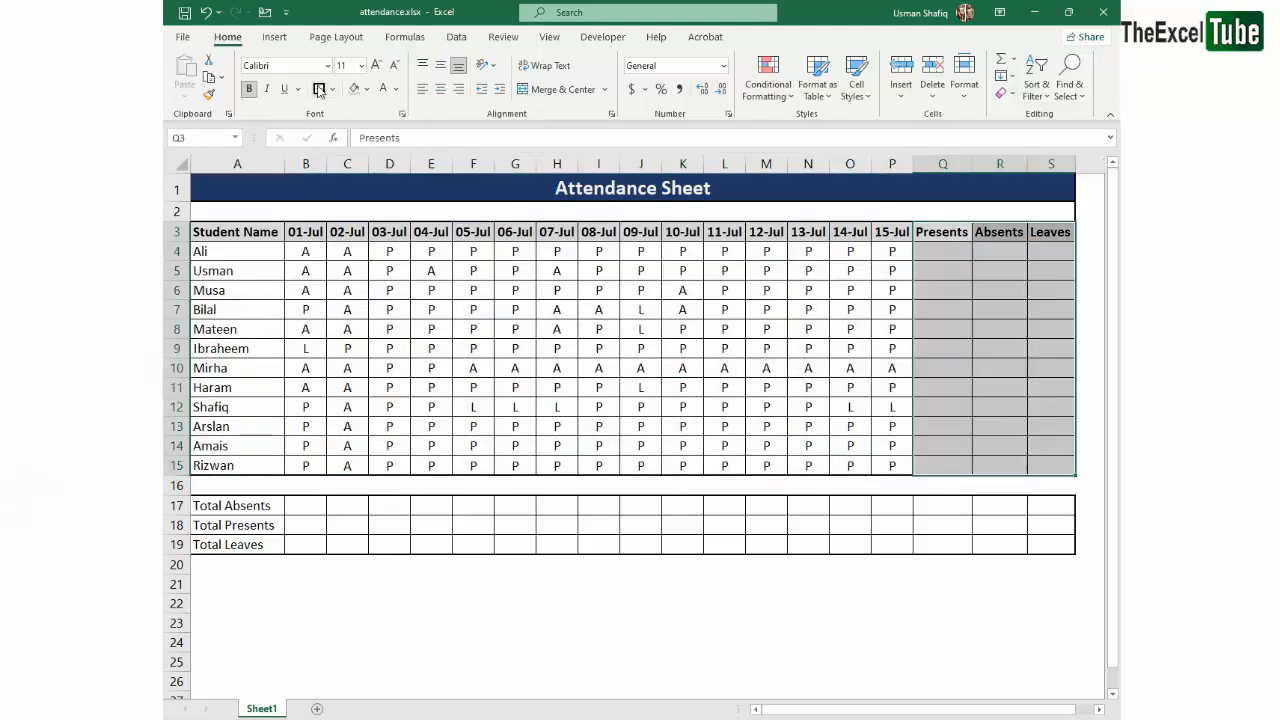
{"action": "left_click", "coordinate": [319, 91]}
{"action": "left_click", "coordinate": [1047, 311]}
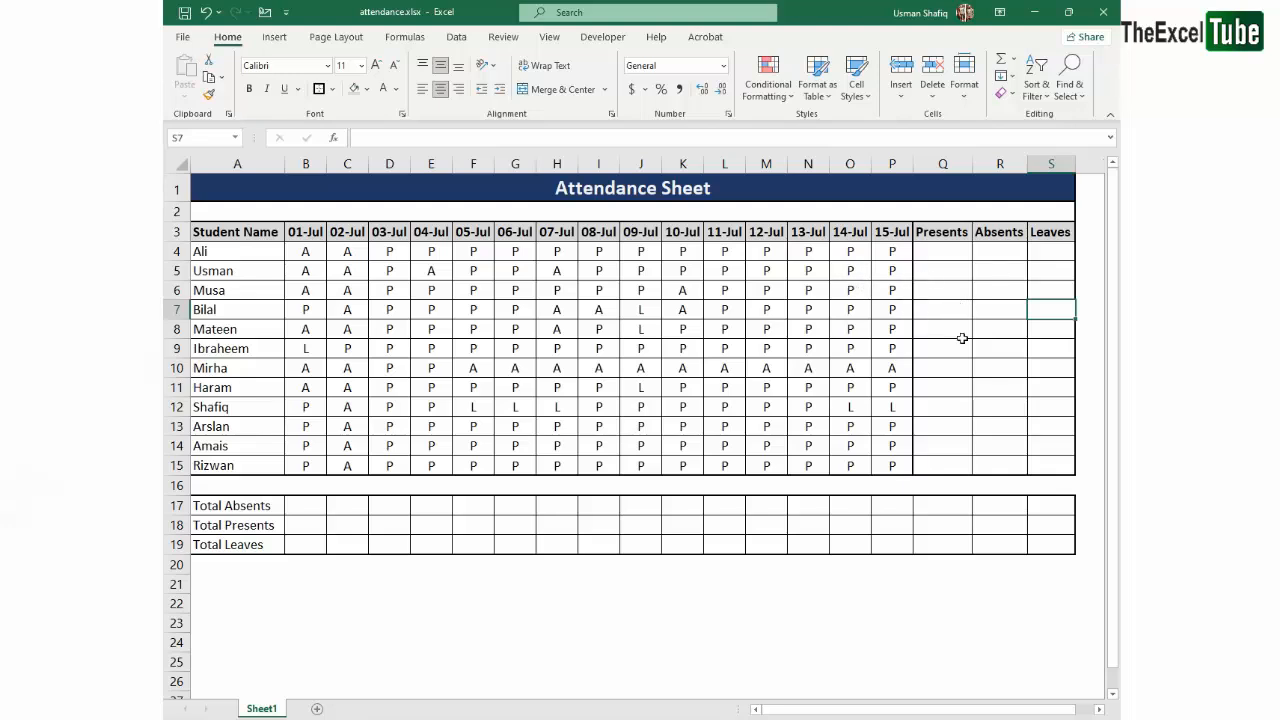
- Examine how the A, P and L codes relate to the Absents, Presents and Leaves columns
{"action": "left_click", "coordinate": [309, 251]}
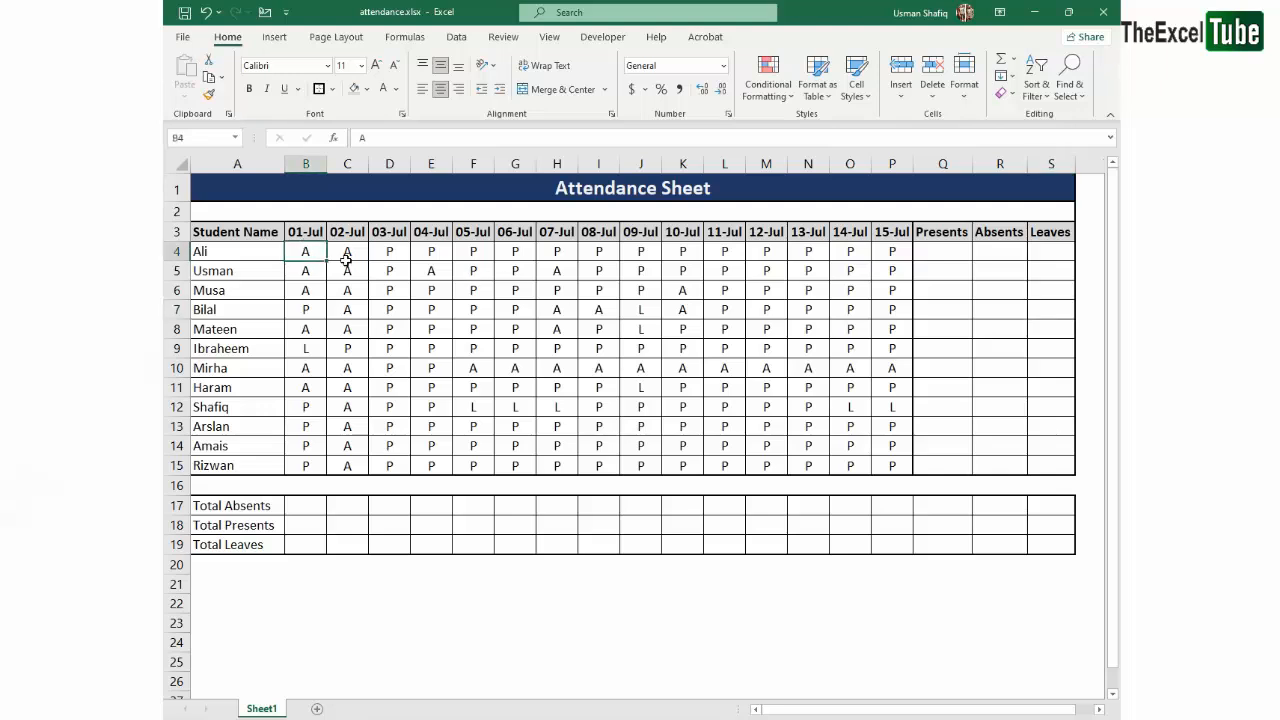
{"action": "double_click", "coordinate": [309, 251]}
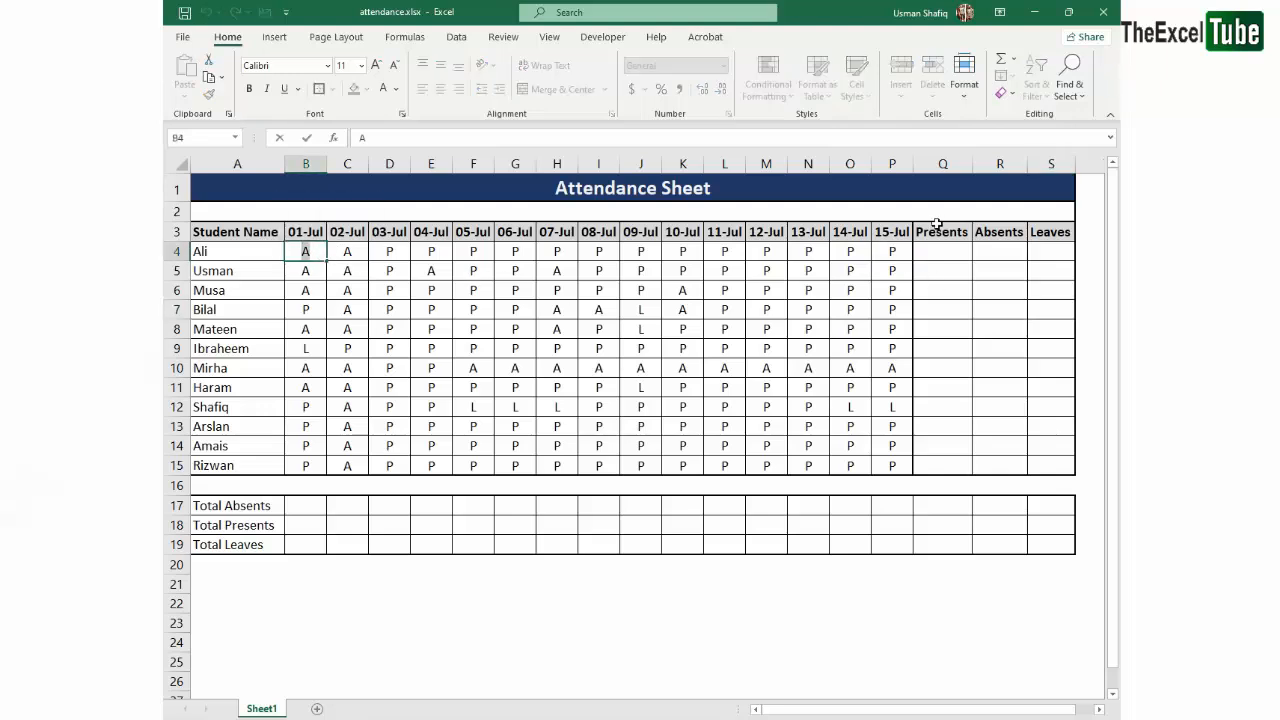
{"action": "left_click", "coordinate": [995, 232]}
{"action": "left_click", "coordinate": [388, 251]}
{"action": "double_click", "coordinate": [388, 251]}
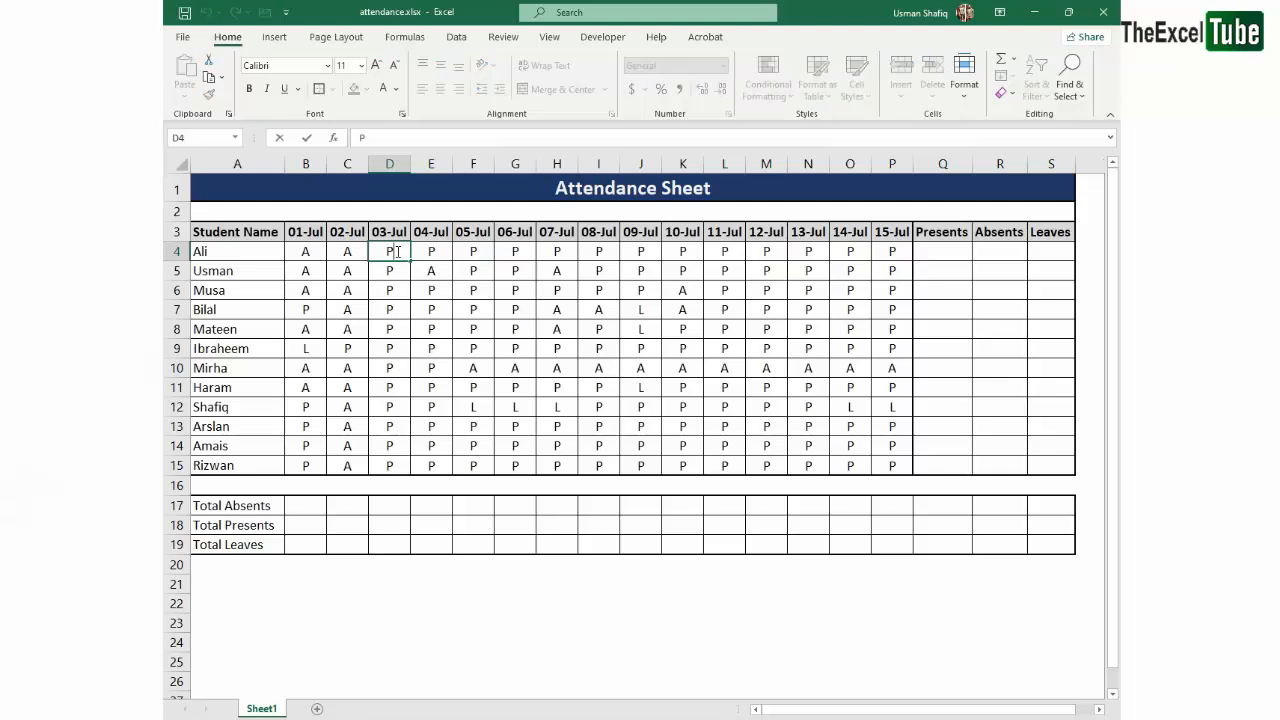
{"action": "left_click", "coordinate": [1014, 253]}
{"action": "left_click", "coordinate": [955, 235]}
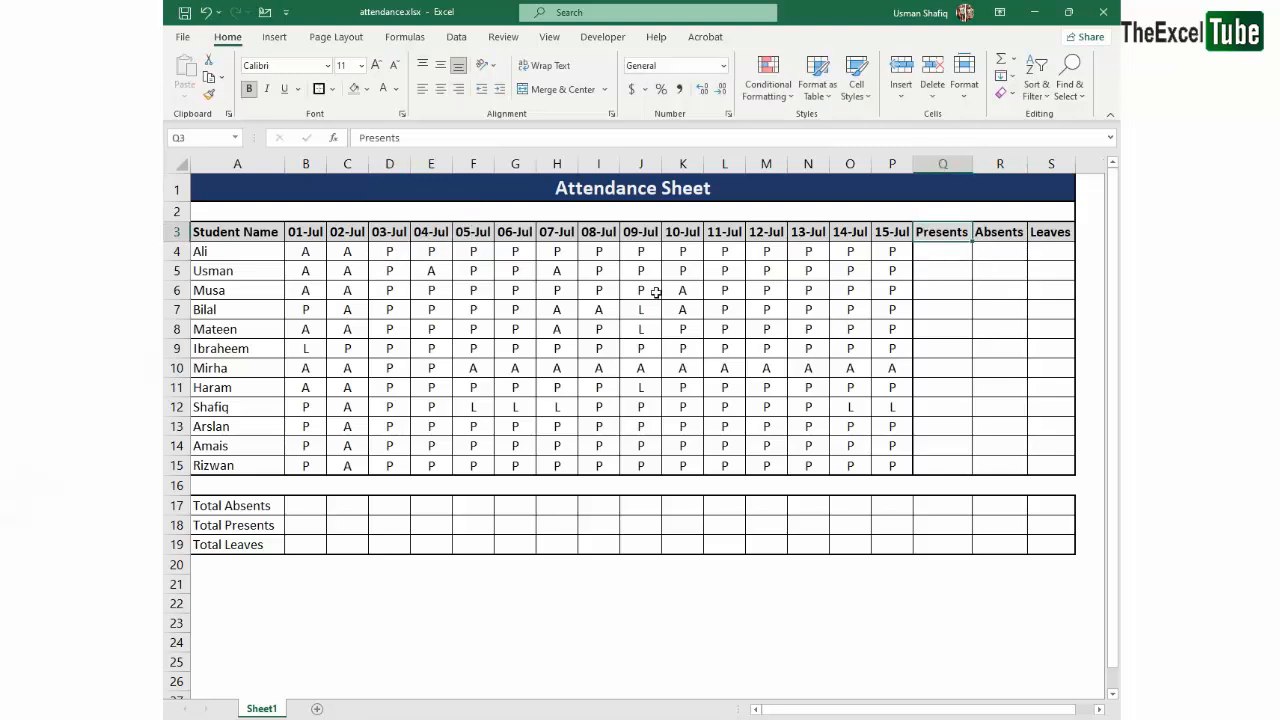
{"action": "left_click", "coordinate": [598, 252]}
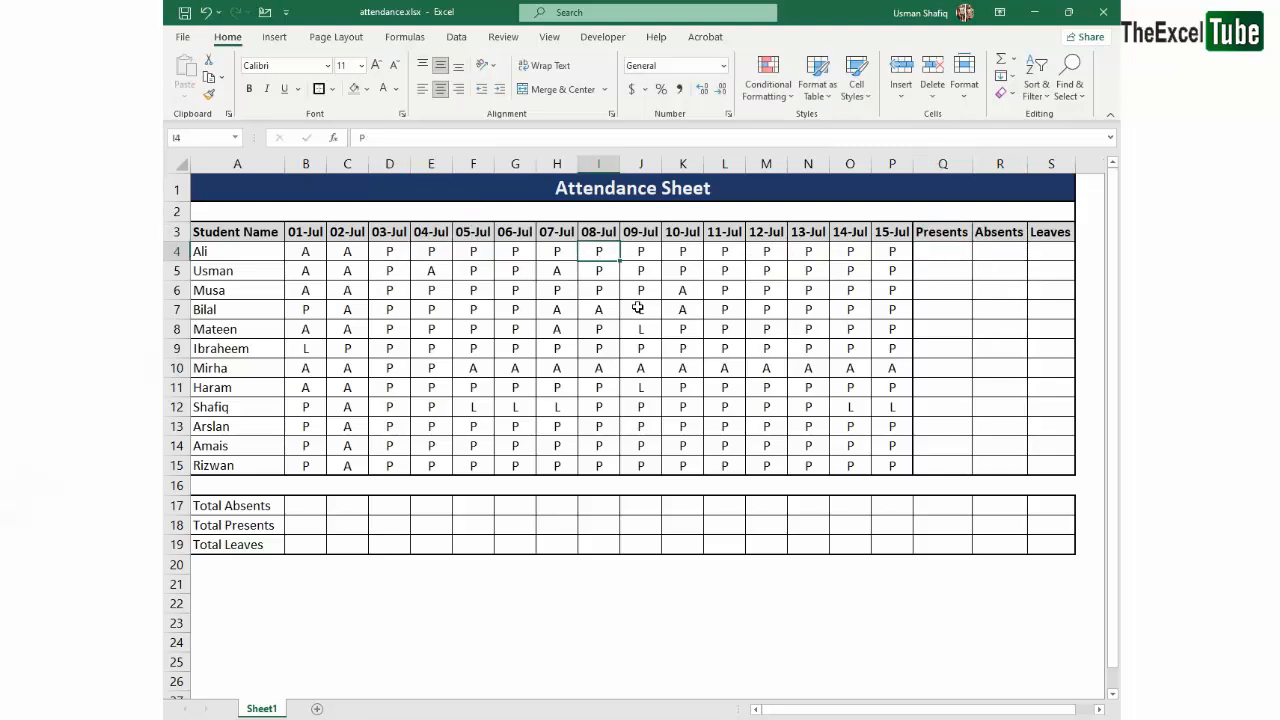
{"action": "left_click", "coordinate": [806, 237]}
{"action": "left_click", "coordinate": [1035, 238]}
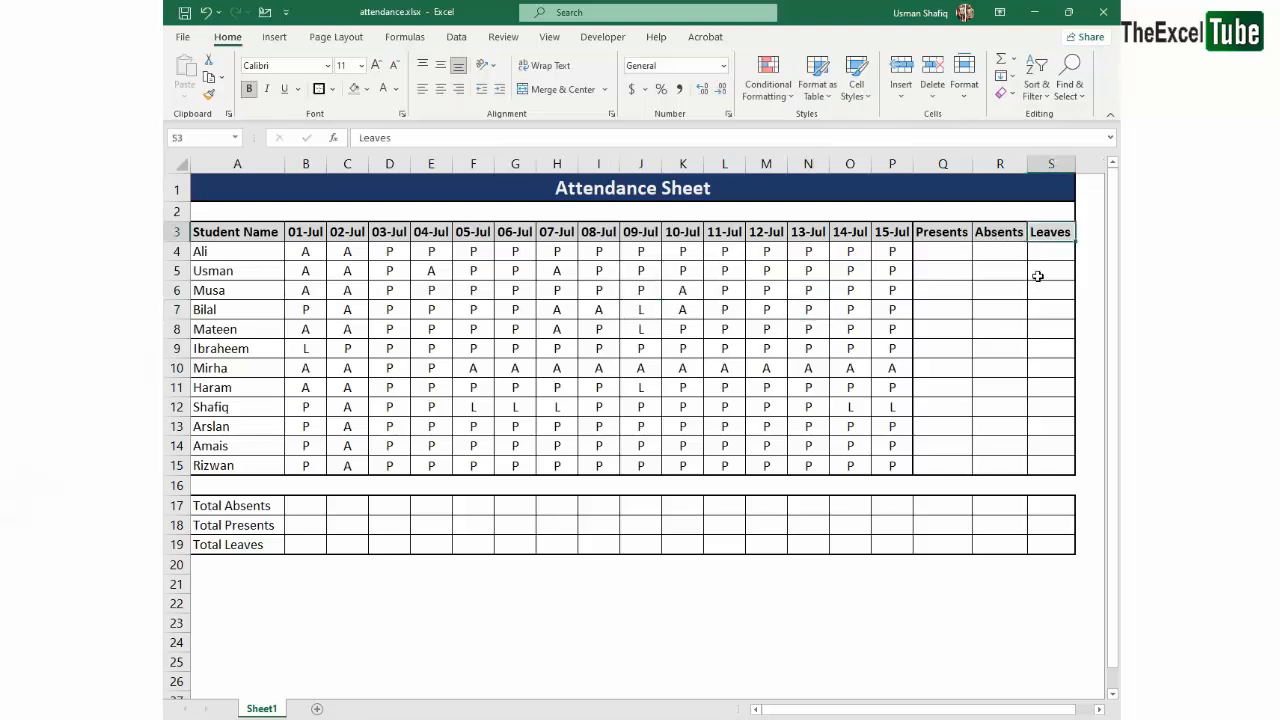
{"action": "left_click", "coordinate": [1002, 270]}
- Enter the formula =COUNTIF(B4:P4,"P") in Q4 to count the first student's presents
{"action": "left_click", "coordinate": [934, 256]}
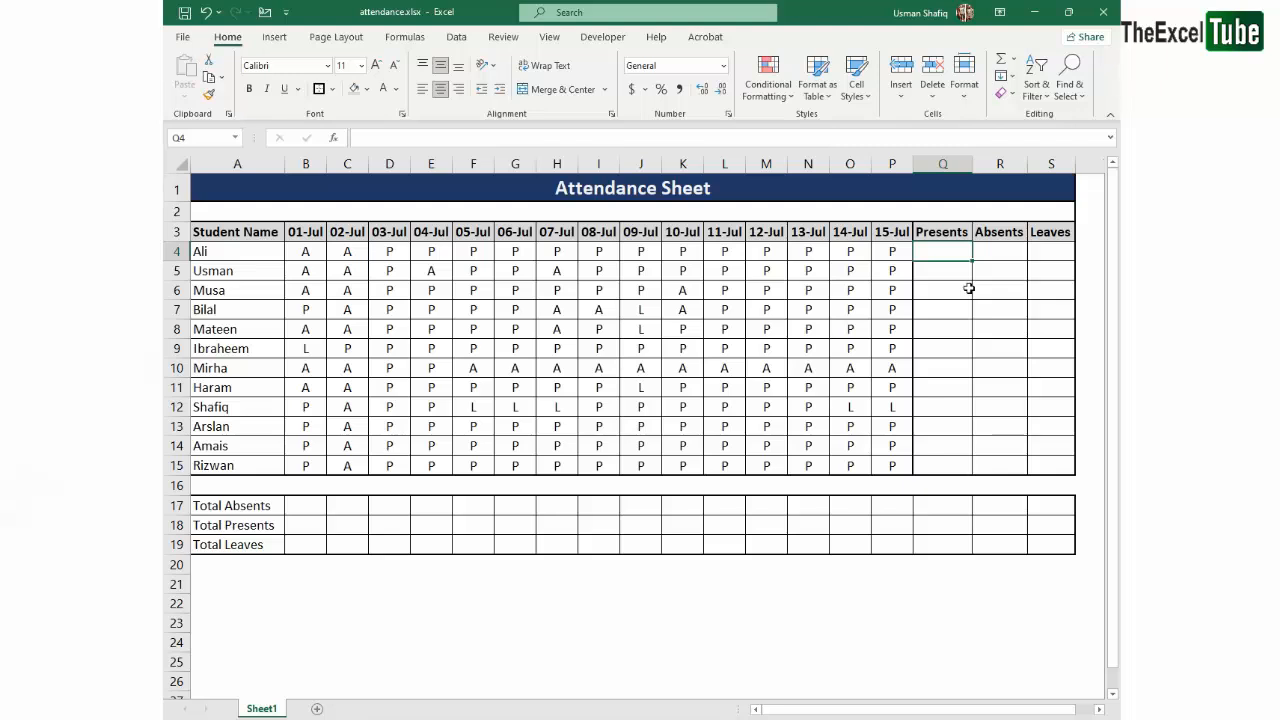
{"action": "type", "text": "=countif"}
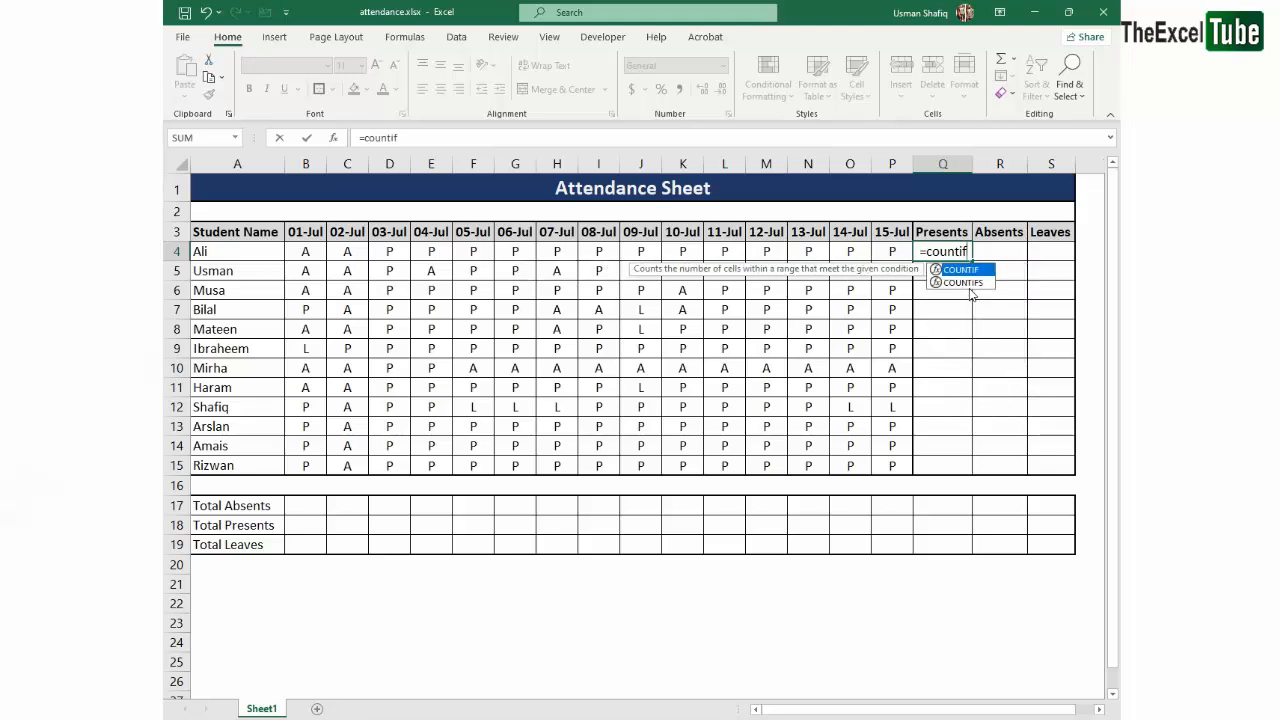
{"action": "key", "text": "Tab"}
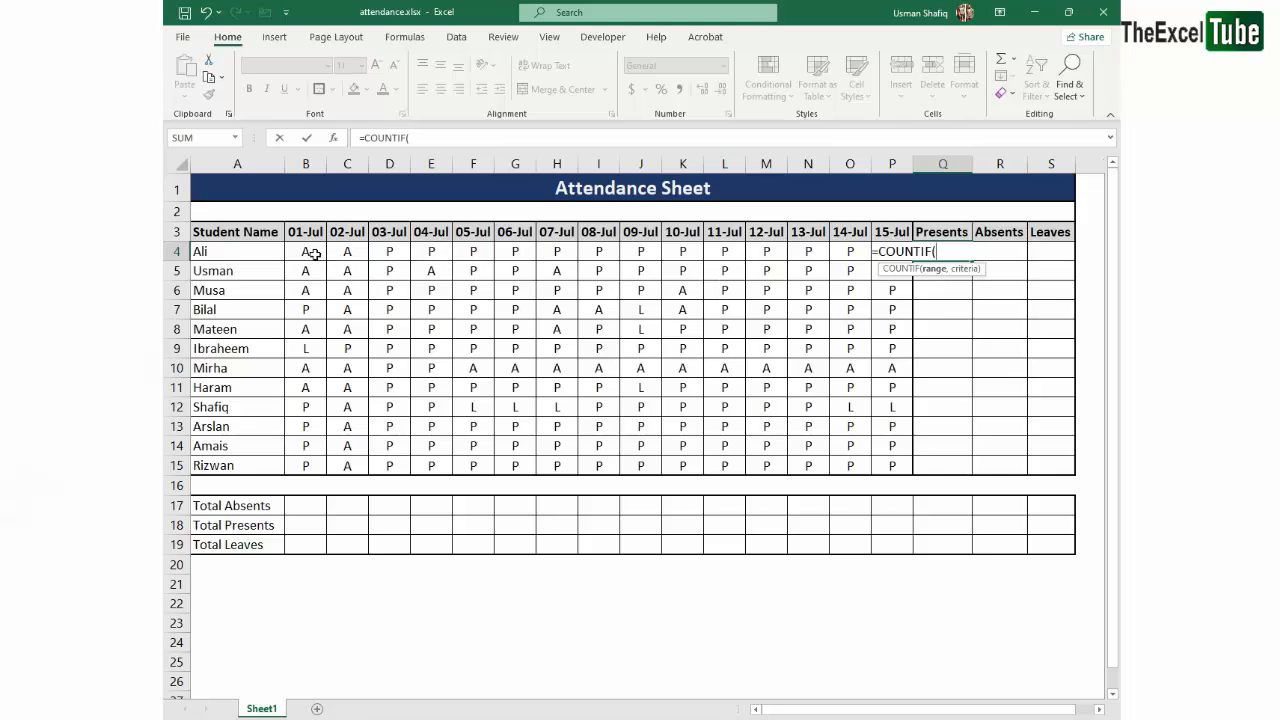
{"action": "left_click_drag", "start_coordinate": [314, 254], "coordinate": [886, 251]}
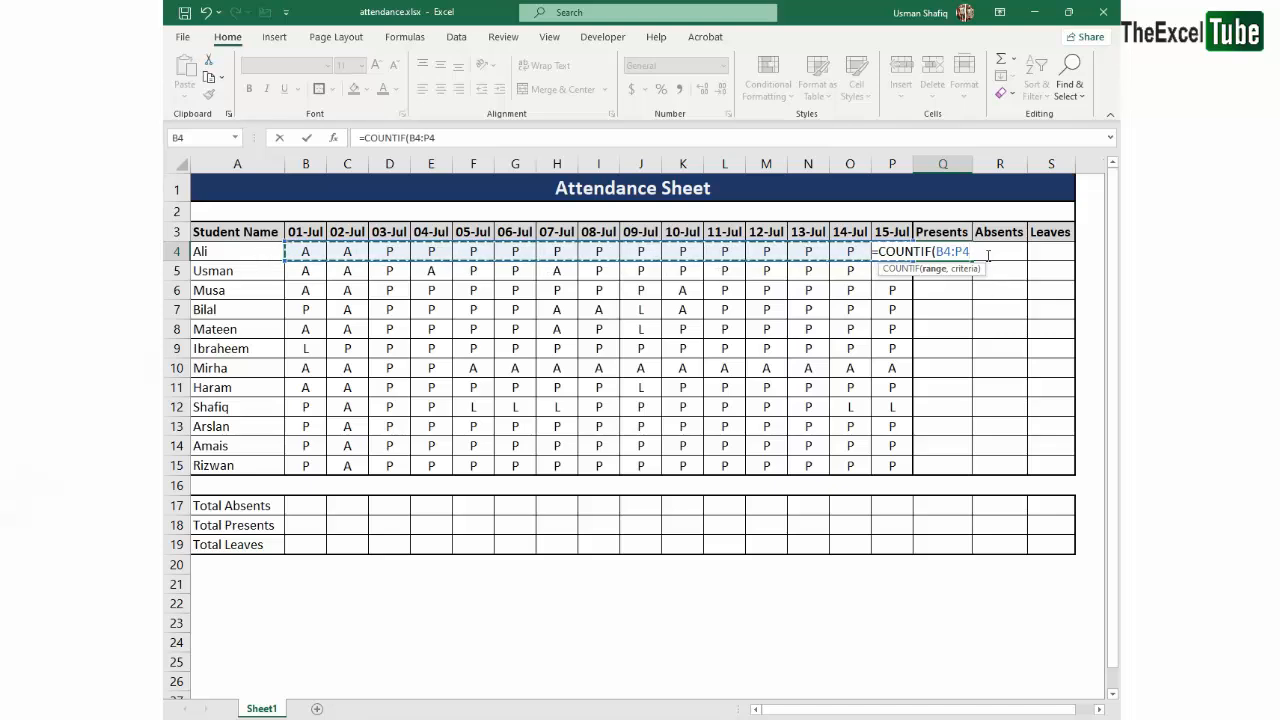
{"action": "left_click_drag", "start_coordinate": [988, 255], "coordinate": [938, 254]}
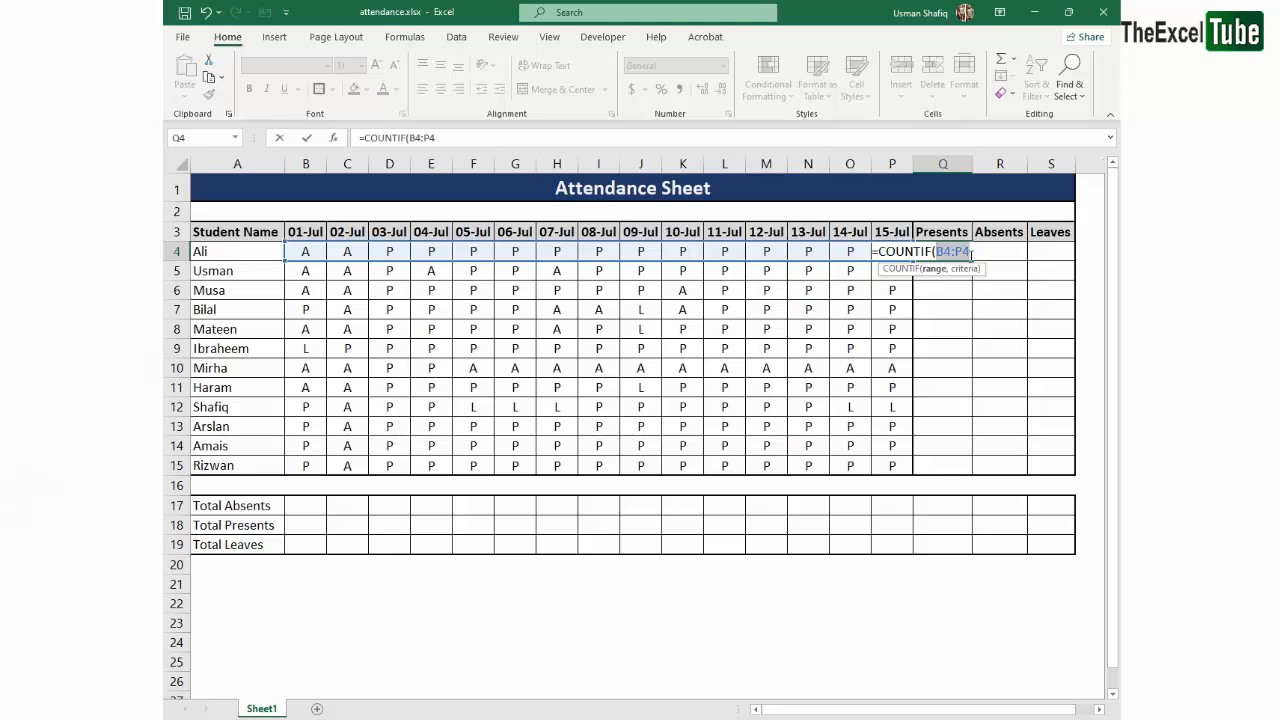
{"action": "key", "text": "F4"}
{"action": "key", "text": "ctrl+z"}
{"action": "left_click_drag", "start_coordinate": [935, 252], "coordinate": [996, 252]}
{"action": "left_click", "coordinate": [511, 141]}
{"action": "type", "text": ","}
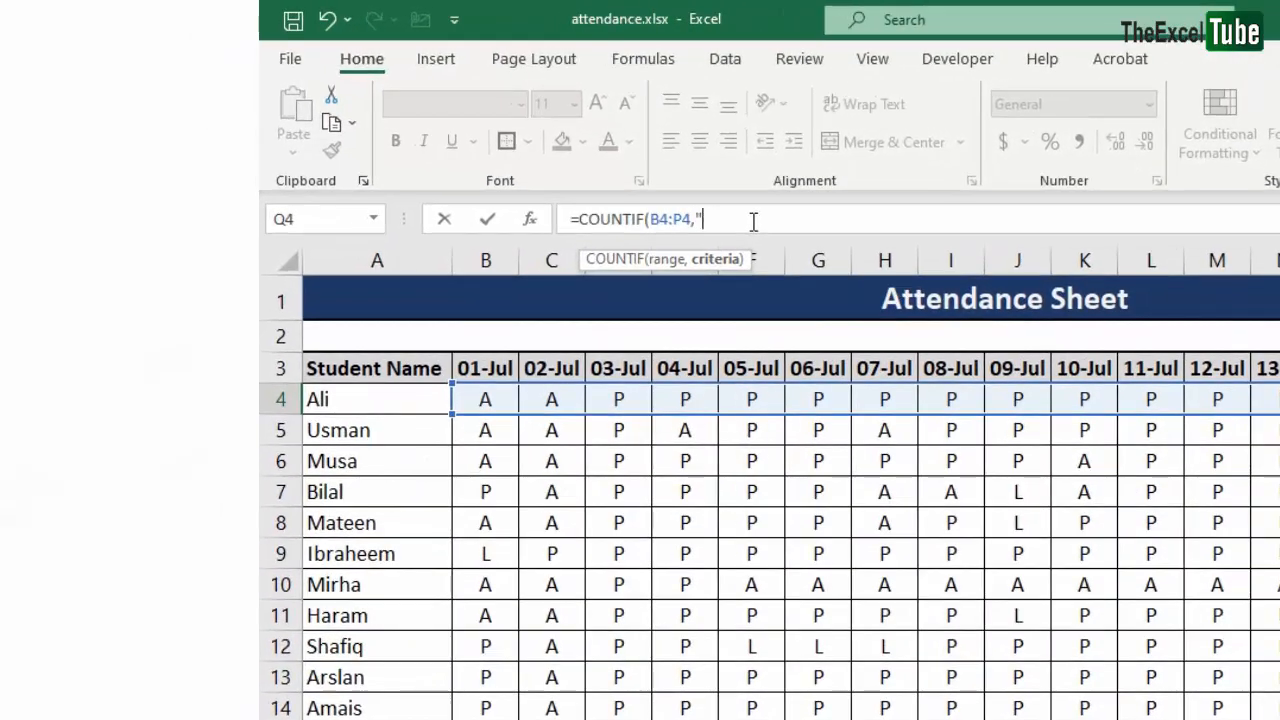
{"action": "type", "text": "P\")"}
{"action": "key", "text": "ctrl+Return"}
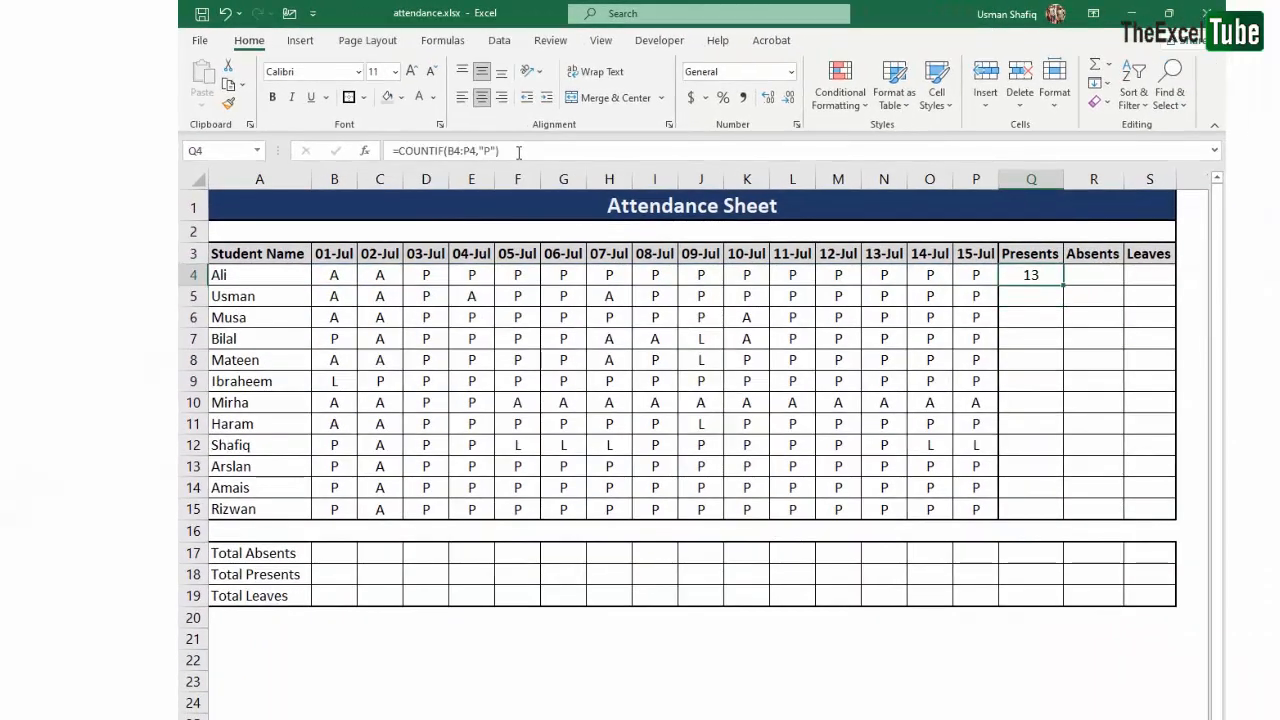
- Check the range counted by Q4 and fill its Presents formula down through Q15
{"action": "double_click", "coordinate": [1052, 275]}
{"action": "key", "text": "Escape"}
{"action": "left_click_drag", "start_coordinate": [335, 275], "coordinate": [985, 282]}
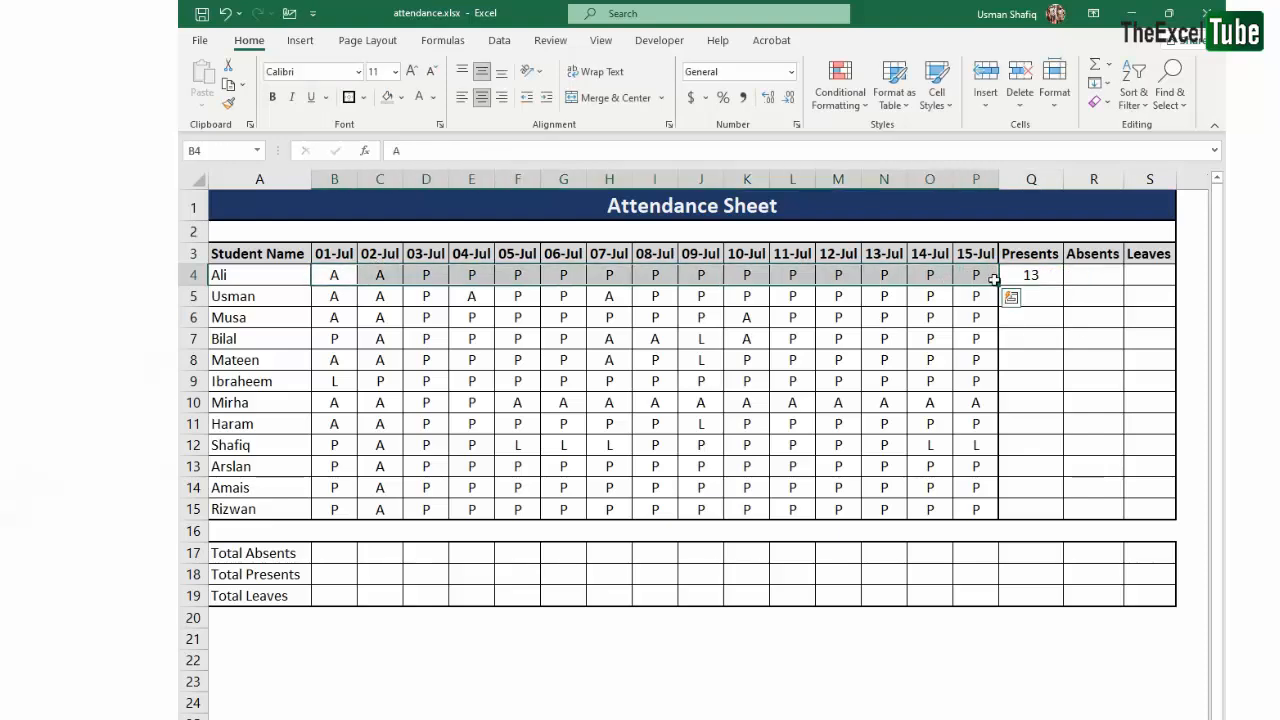
{"action": "left_click", "coordinate": [1043, 272]}
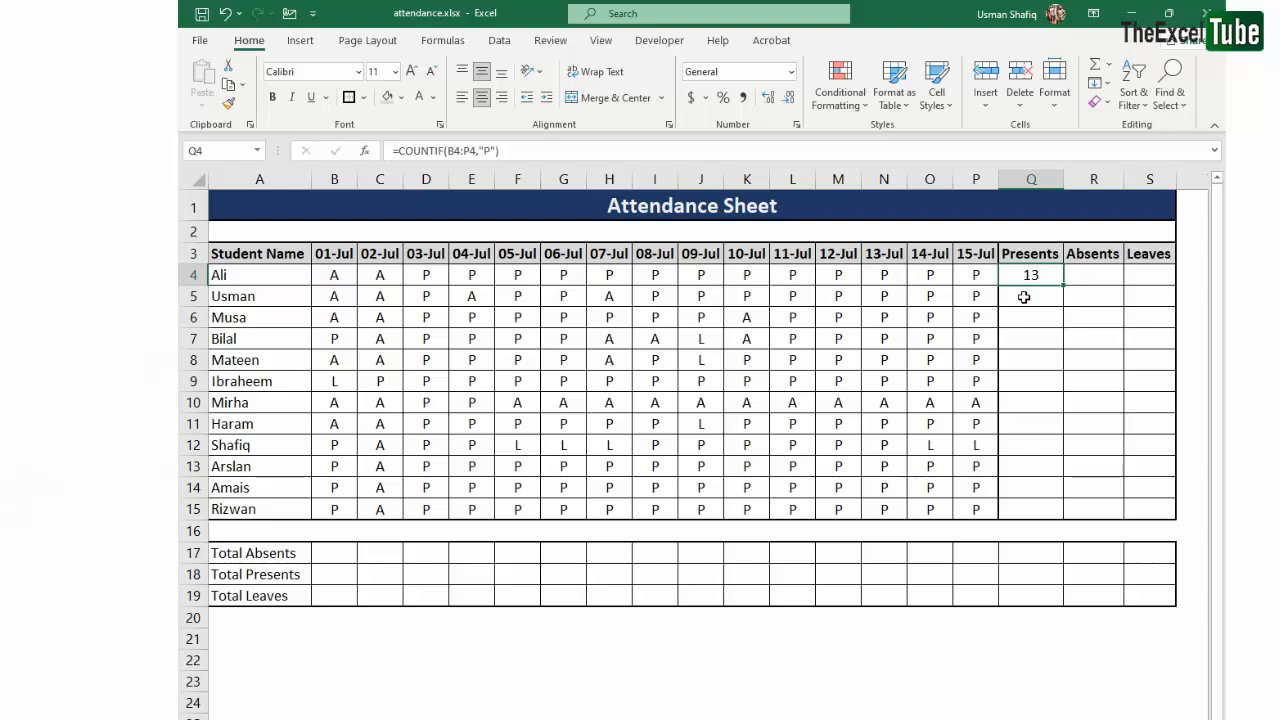
{"action": "left_click", "coordinate": [1033, 298]}
{"action": "left_click", "coordinate": [1040, 273]}
{"action": "left_click_drag", "start_coordinate": [1065, 285], "coordinate": [1055, 519]}
{"action": "left_click", "coordinate": [1082, 380]}
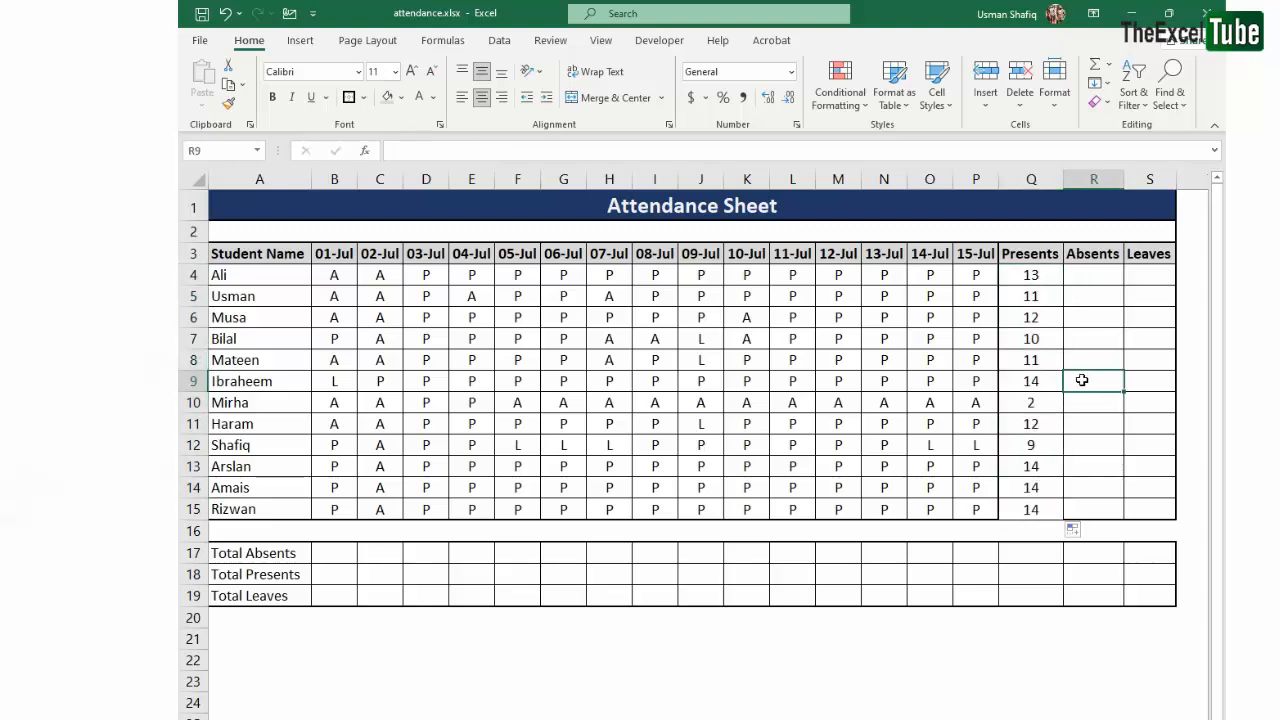
- Examine the COUNTIF formula in Q4 without changing it
{"action": "double_click", "coordinate": [1042, 277]}
{"action": "key", "text": "Escape"}
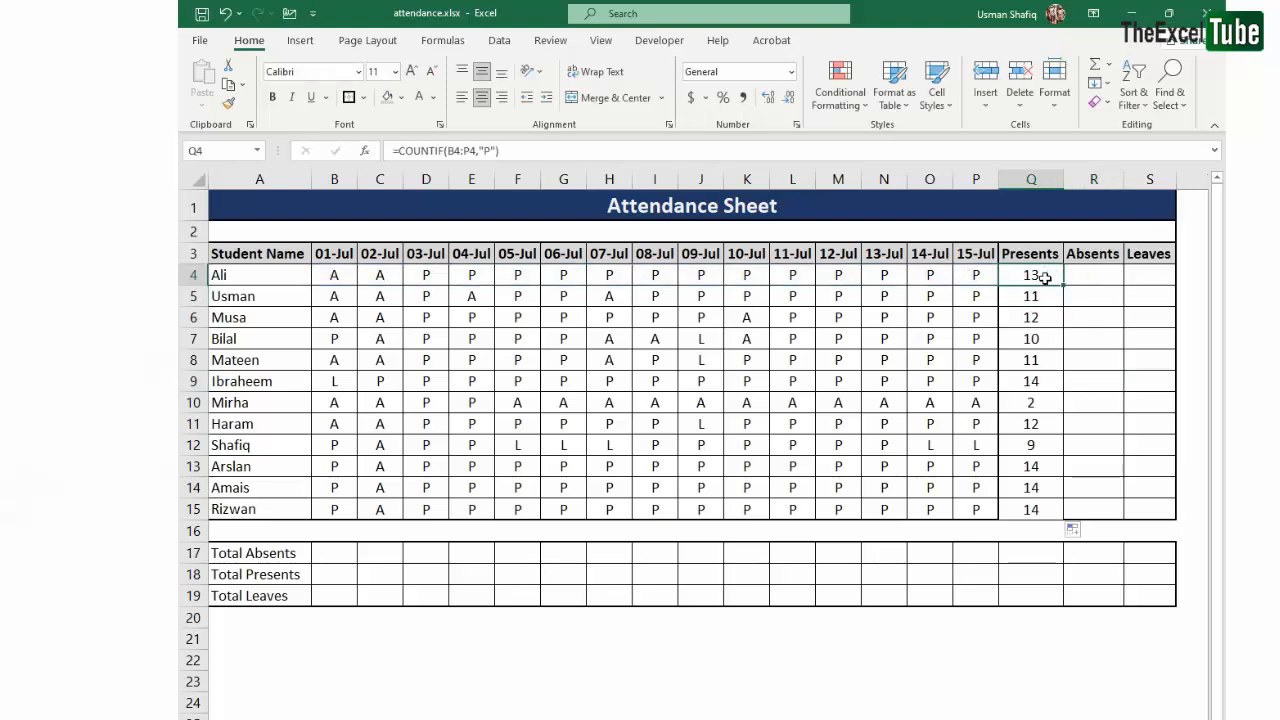
{"action": "double_click", "coordinate": [1044, 277]}
{"action": "key", "text": "Escape"}
{"action": "double_click", "coordinate": [1044, 276]}
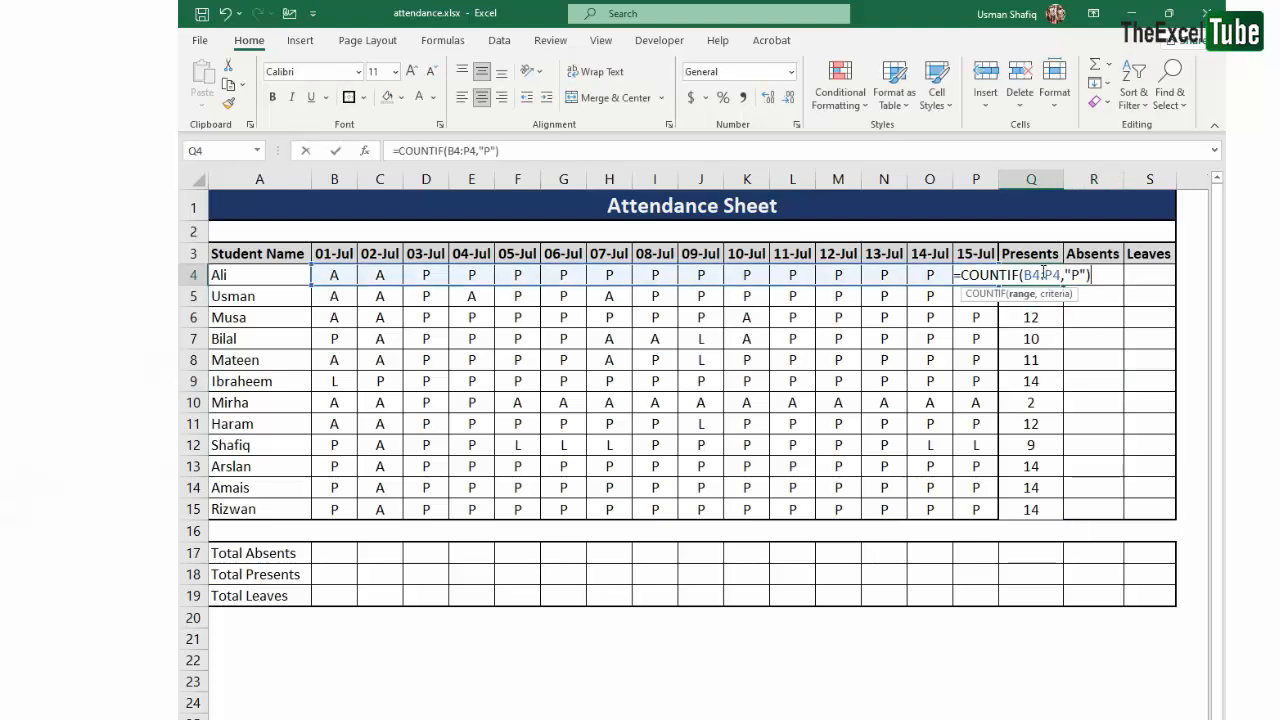
{"action": "key", "text": "Escape"}
- Try to fill the Presents formulas across the Absents and Leaves columns, R4:S15, and undo the fill
{"action": "left_click_drag", "start_coordinate": [1044, 276], "coordinate": [1144, 494]}
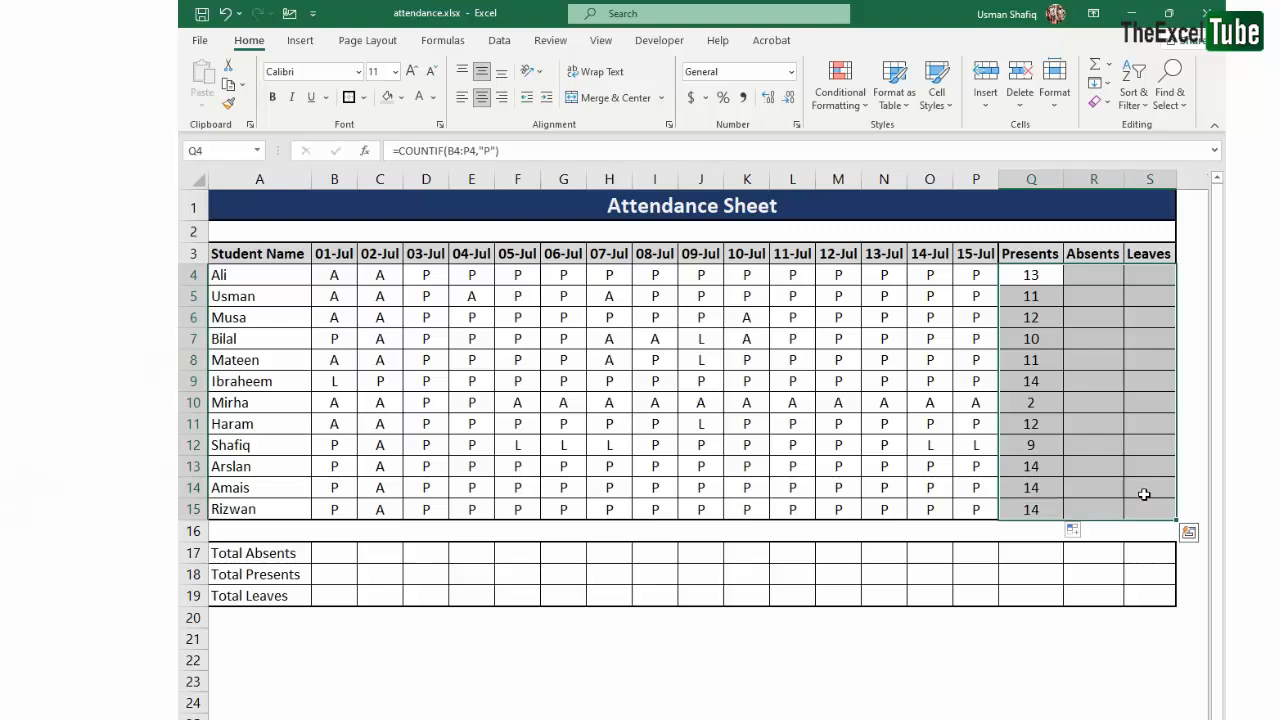
{"action": "key", "text": "ctrl+r"}
{"action": "key", "text": "ctrl+z"}
- Review the range and the "P" criterion of the Q4 formula against the Presents header
{"action": "left_click", "coordinate": [1058, 291]}
{"action": "left_click", "coordinate": [1035, 250]}
{"action": "double_click", "coordinate": [1040, 273]}
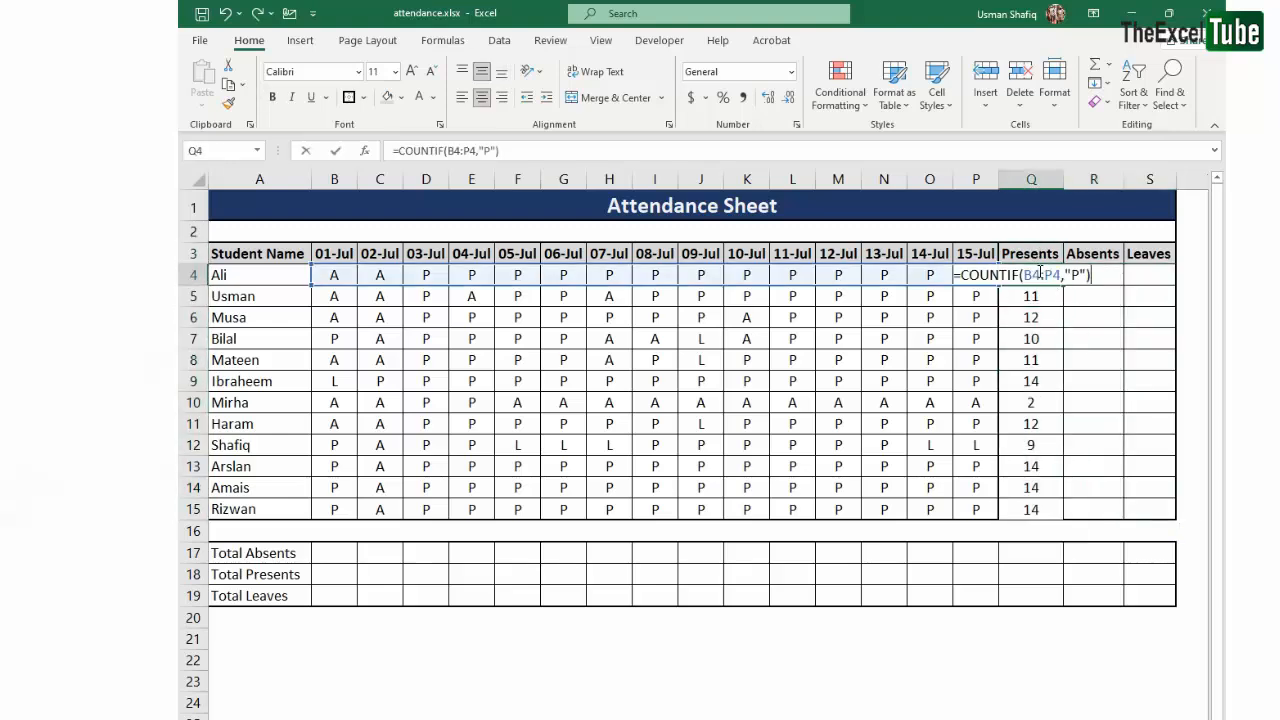
{"action": "key", "text": "Return"}
{"action": "left_click", "coordinate": [1055, 314]}
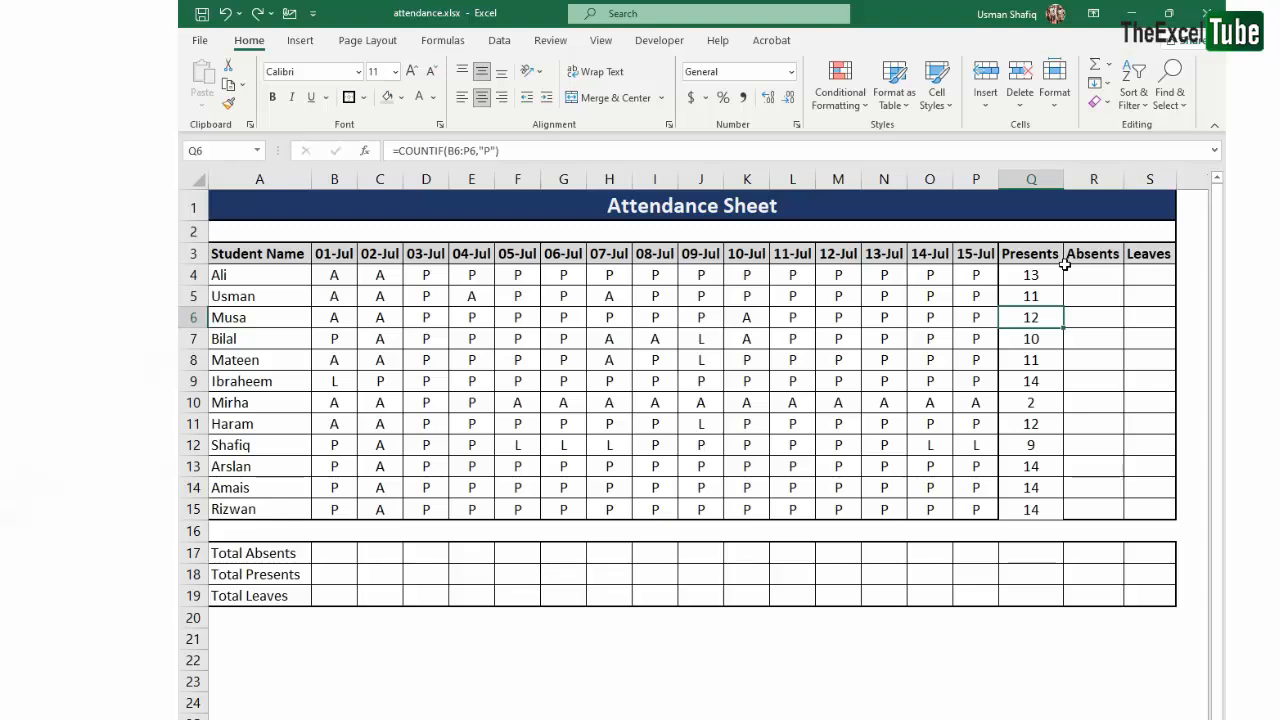
- Replace the Presents header in Q3 with P
{"action": "left_click", "coordinate": [1046, 258]}
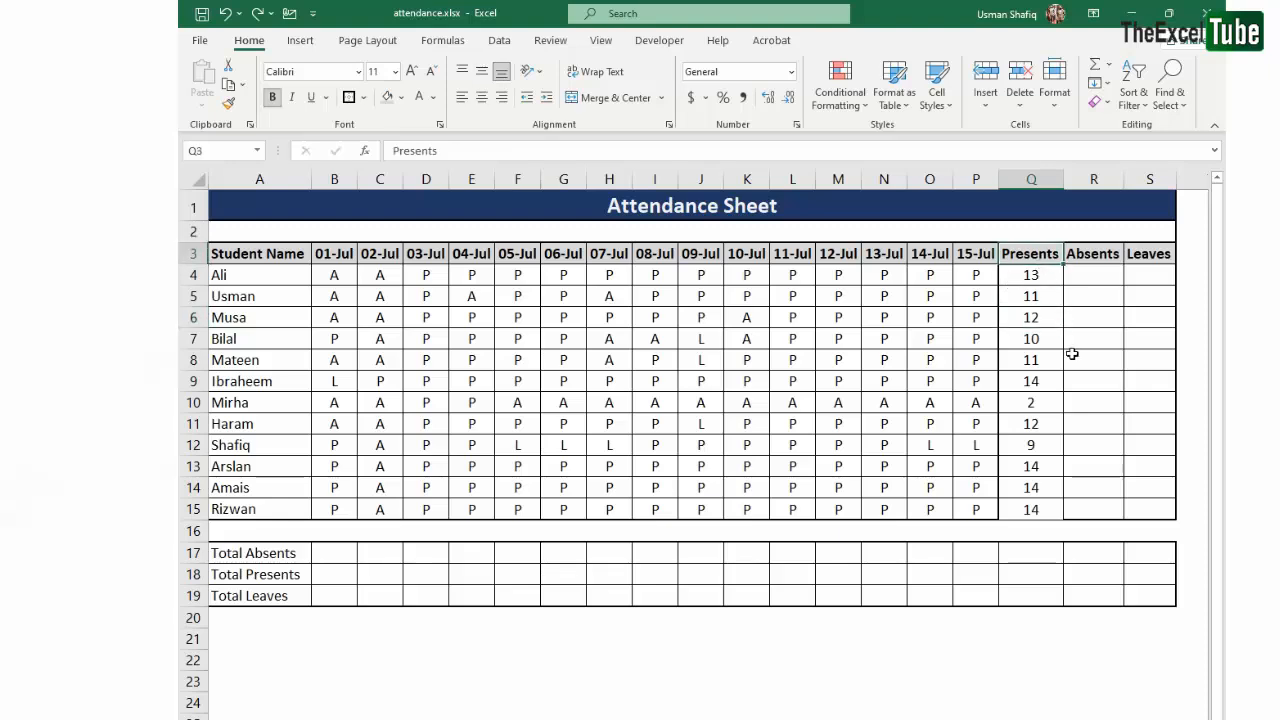
{"action": "type", "text": "="}
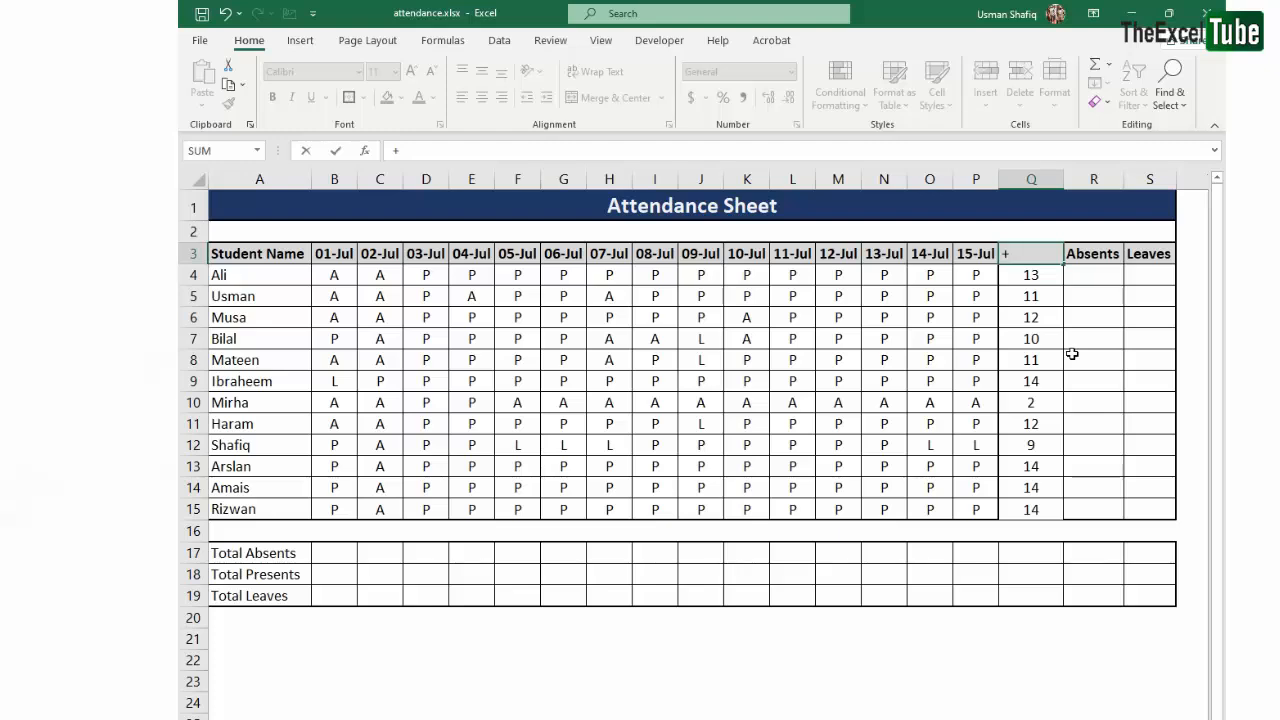
{"action": "key", "text": "Escape"}
{"action": "type", "text": "P"}
{"action": "key", "text": "Tab"}
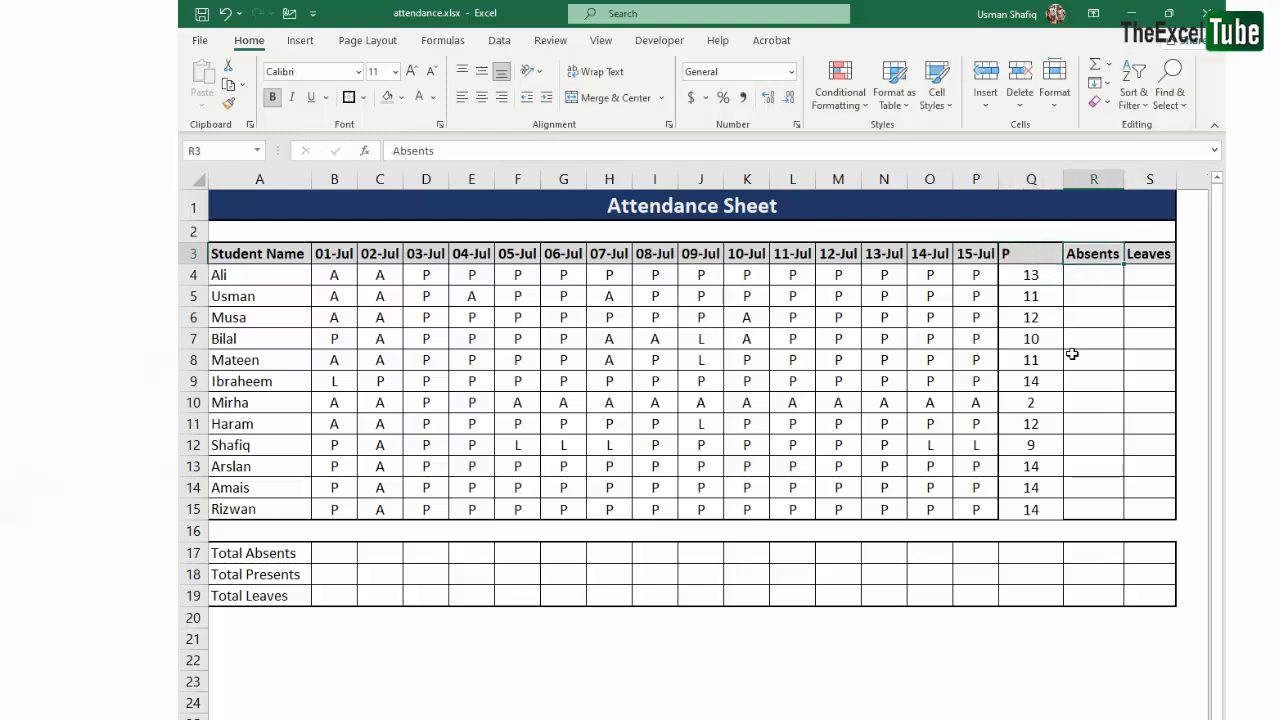
- Replace the Absents header in R3 with A and the Leaves header in S3 with L
{"action": "type", "text": "A"}
{"action": "key", "text": "Tab"}
{"action": "type", "text": "L"}
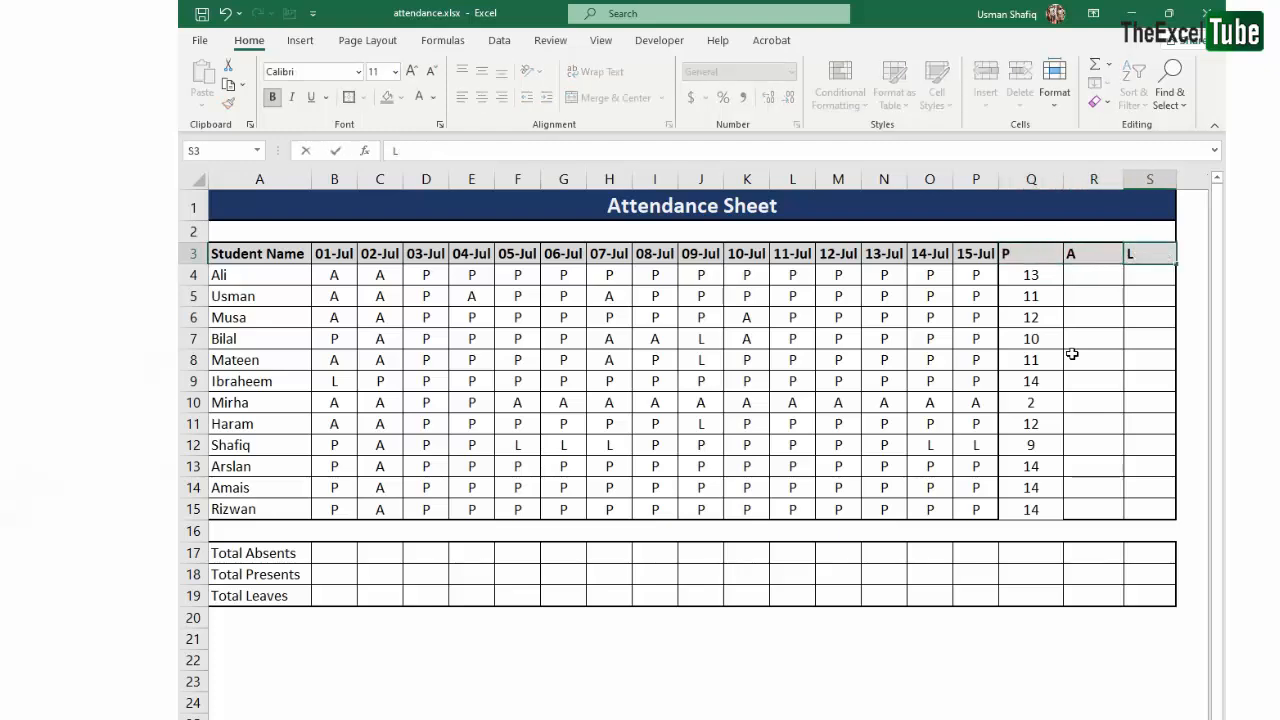
{"action": "left_click", "coordinate": [612, 295]}
{"action": "left_click_drag", "start_coordinate": [424, 276], "coordinate": [845, 424]}
{"action": "left_click", "coordinate": [978, 360]}
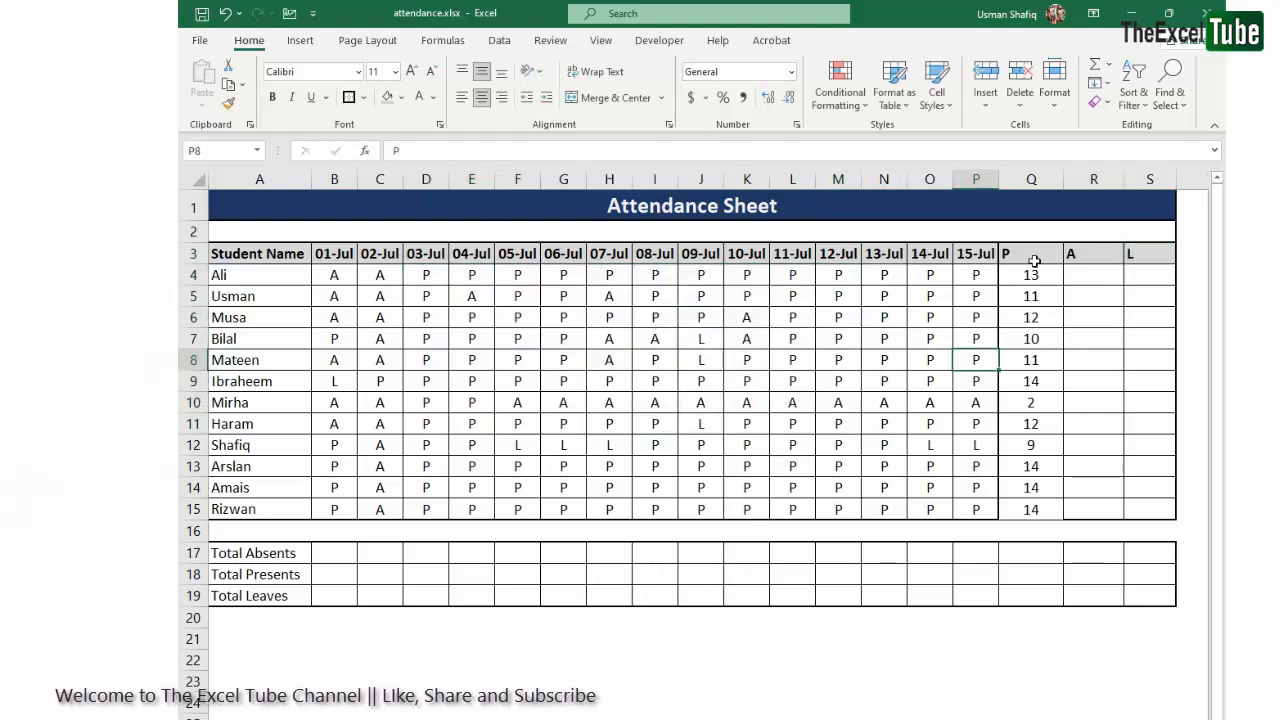
- Center the P, A and L headers in Q3:S3
{"action": "left_click_drag", "start_coordinate": [1035, 261], "coordinate": [1150, 253]}
{"action": "left_click", "coordinate": [481, 97]}
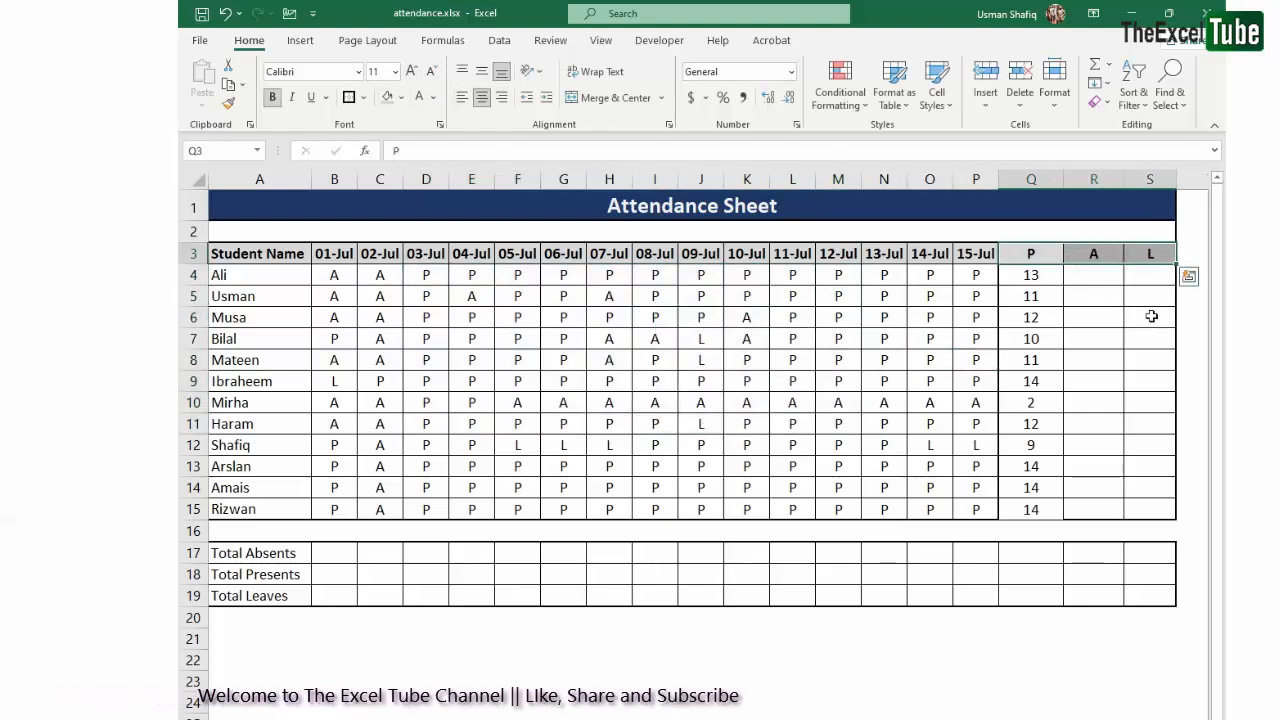
{"action": "left_click", "coordinate": [1151, 316]}
{"action": "left_click_drag", "start_coordinate": [1038, 253], "coordinate": [1112, 254]}
{"action": "left_click", "coordinate": [1114, 254]}
{"action": "left_click", "coordinate": [1148, 256]}
{"action": "left_click", "coordinate": [1045, 358]}
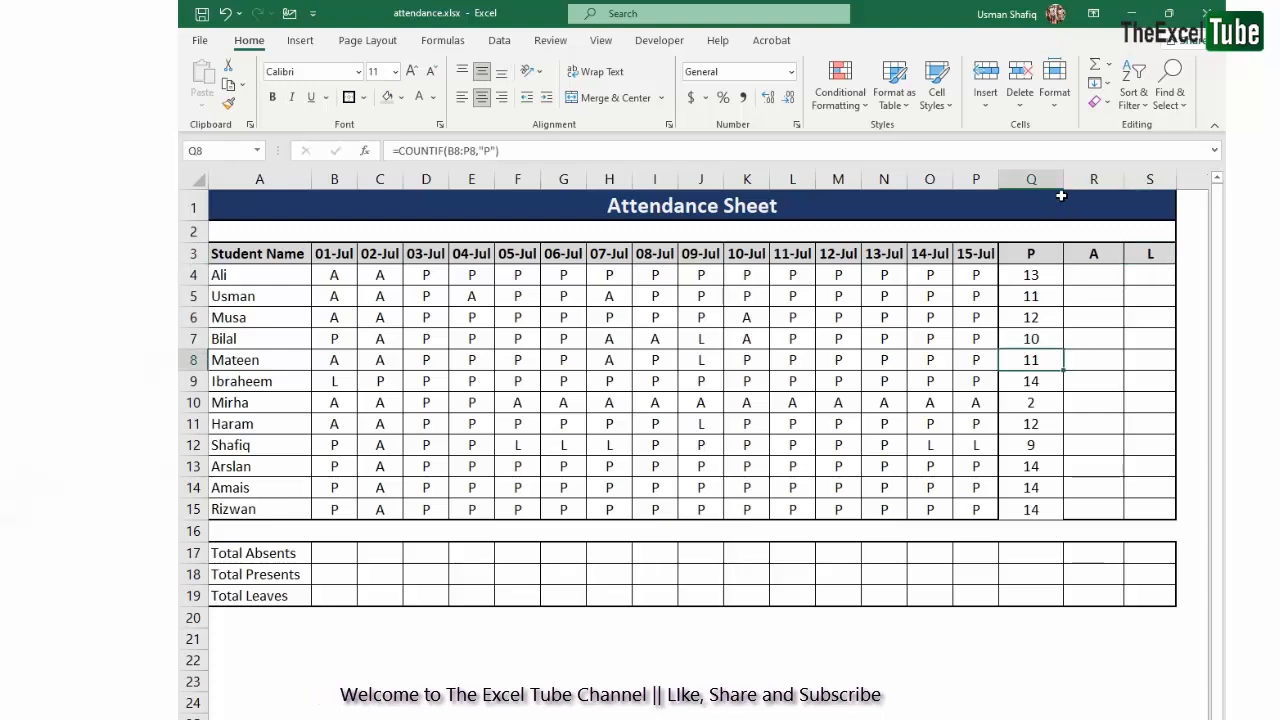
- Try to narrow columns Q to S to fit the short headers, and undo the width change
{"action": "left_click_drag", "start_coordinate": [1031, 179], "coordinate": [1150, 179]}
{"action": "left_click_drag", "start_coordinate": [1063, 179], "coordinate": [1022, 179]}
{"action": "left_click", "coordinate": [1088, 381]}
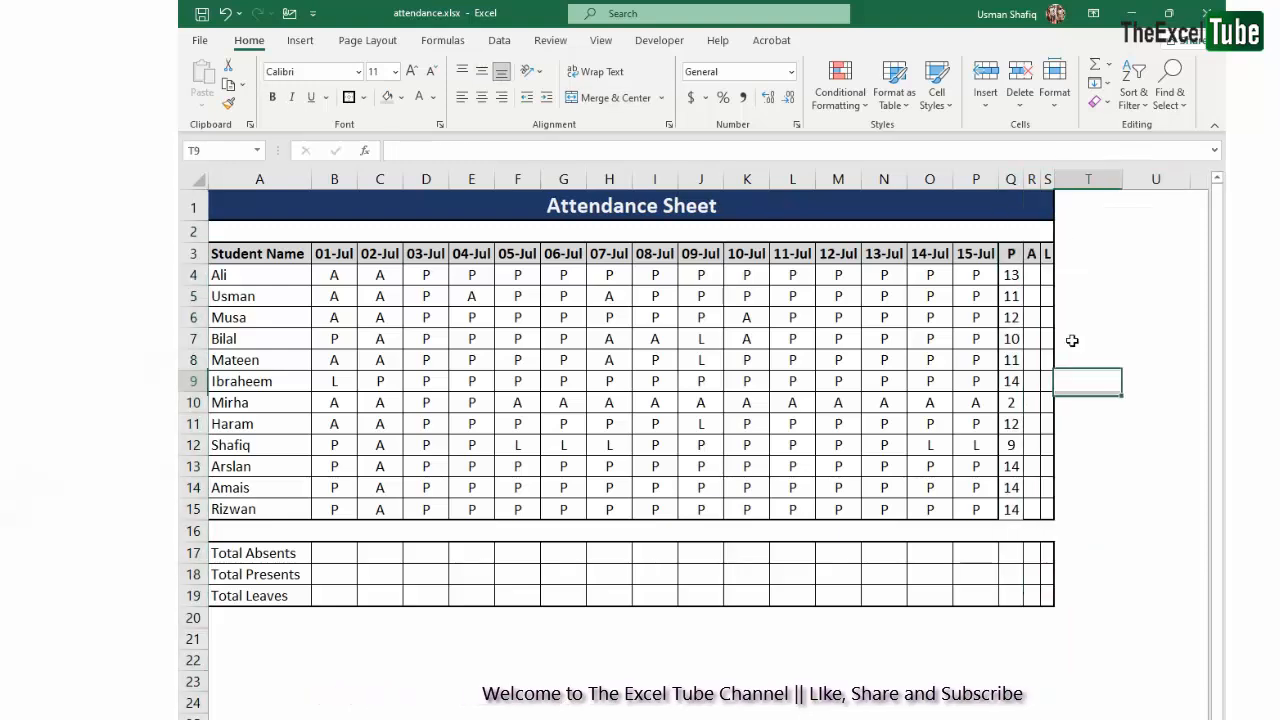
{"action": "key", "text": "ctrl+z"}
- Clear the existing present counts from Q4:Q15
{"action": "left_click", "coordinate": [1036, 273]}
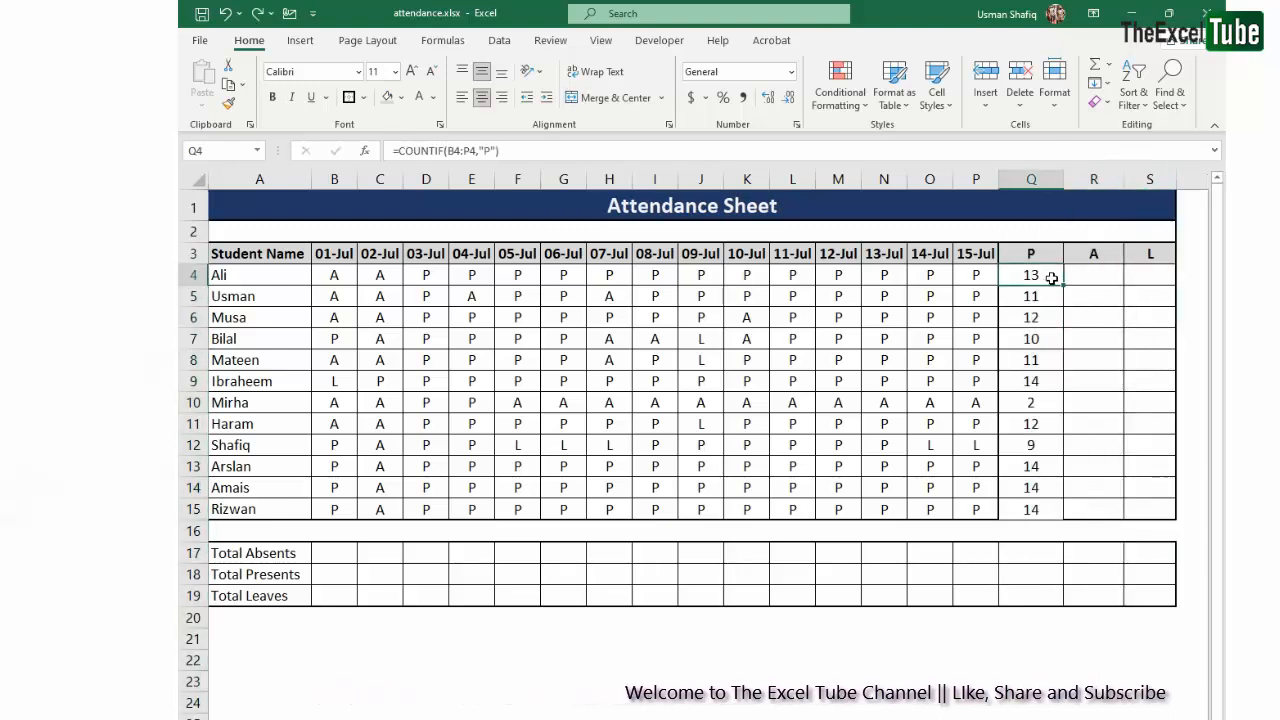
{"action": "left_click_drag", "start_coordinate": [1052, 278], "coordinate": [1046, 508]}
{"action": "key", "text": "Delete"}
{"action": "left_click", "coordinate": [1082, 356]}
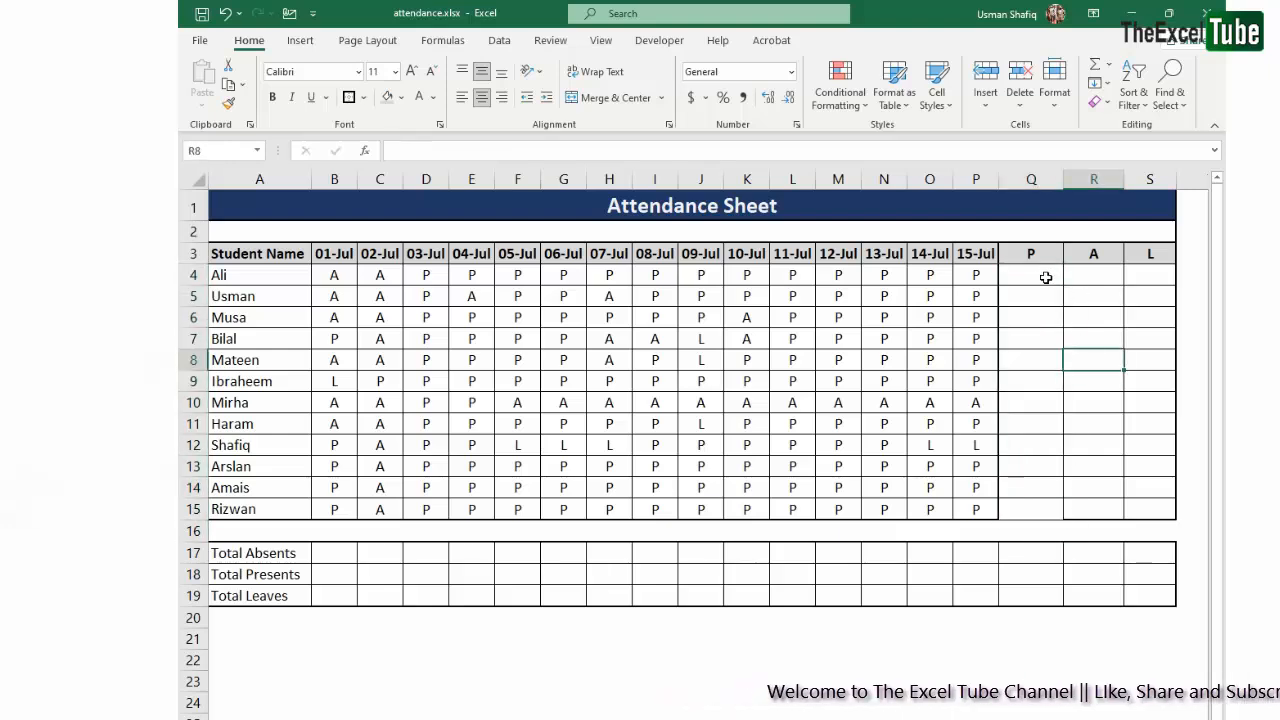
{"action": "double_click", "coordinate": [1042, 275]}
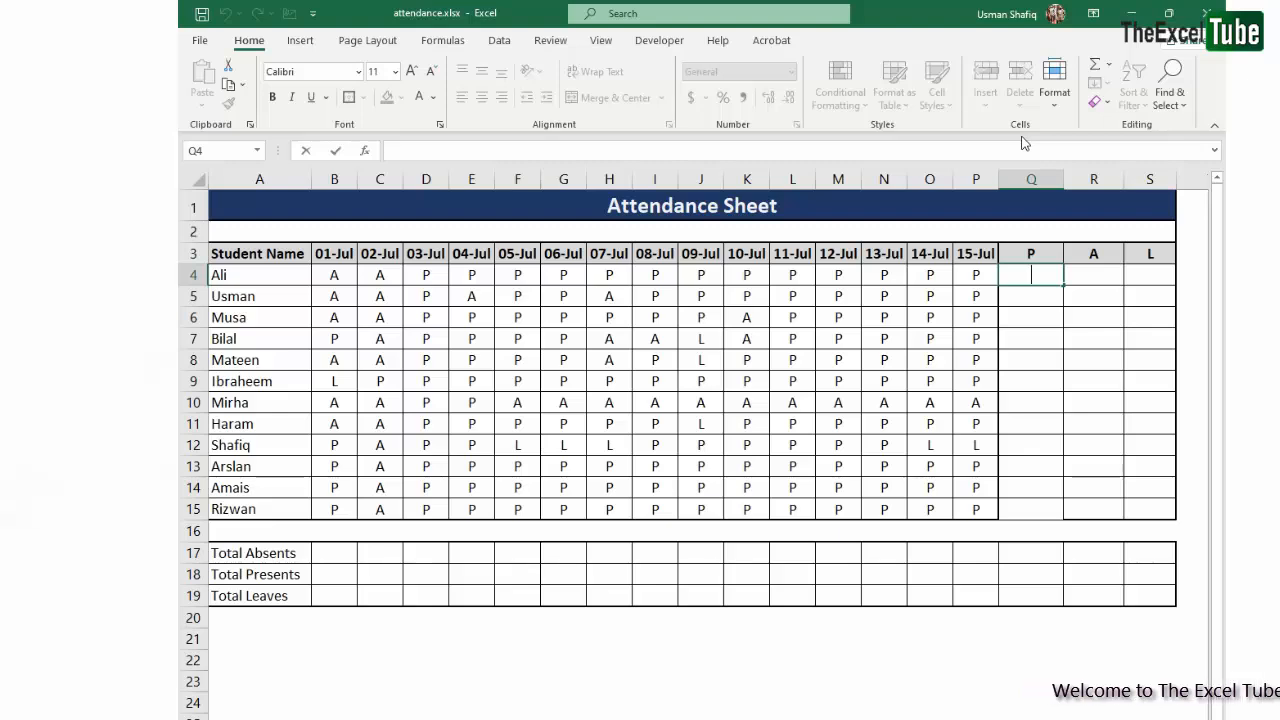
{"action": "left_click", "coordinate": [1057, 291]}
{"action": "left_click_drag", "start_coordinate": [1060, 274], "coordinate": [1144, 508]}
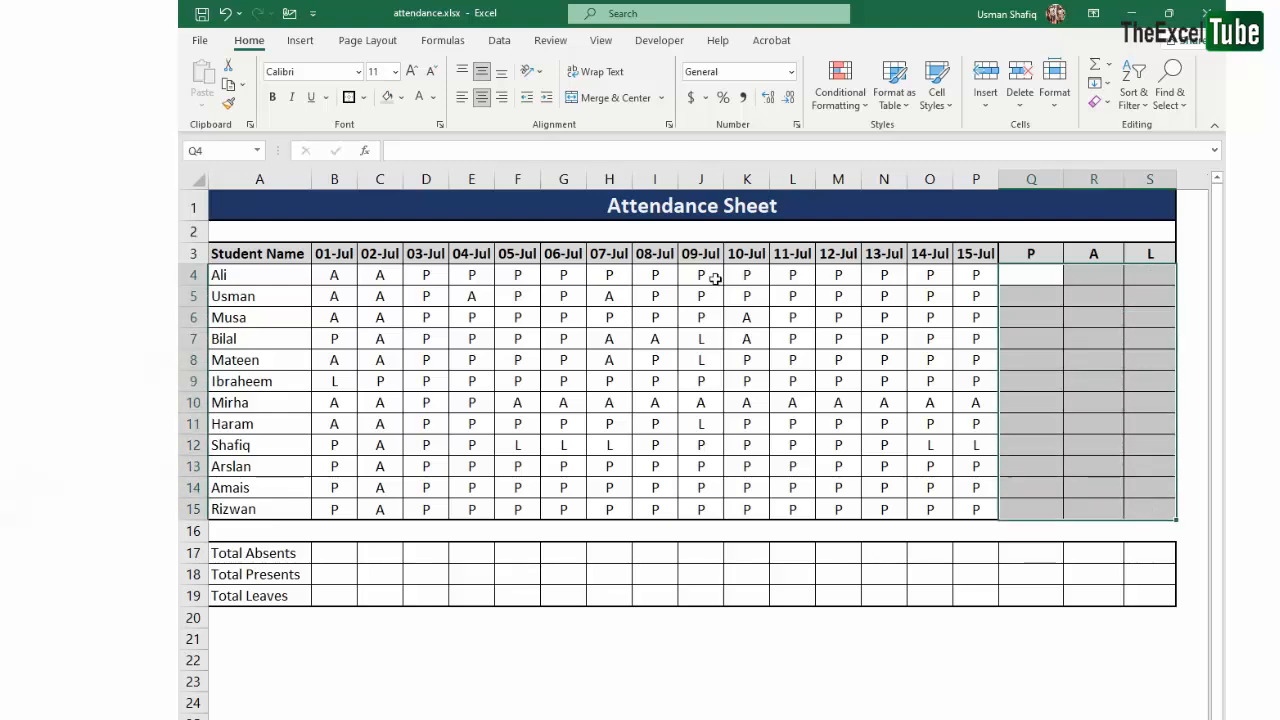
{"action": "left_click_drag", "start_coordinate": [505, 295], "coordinate": [1157, 509]}
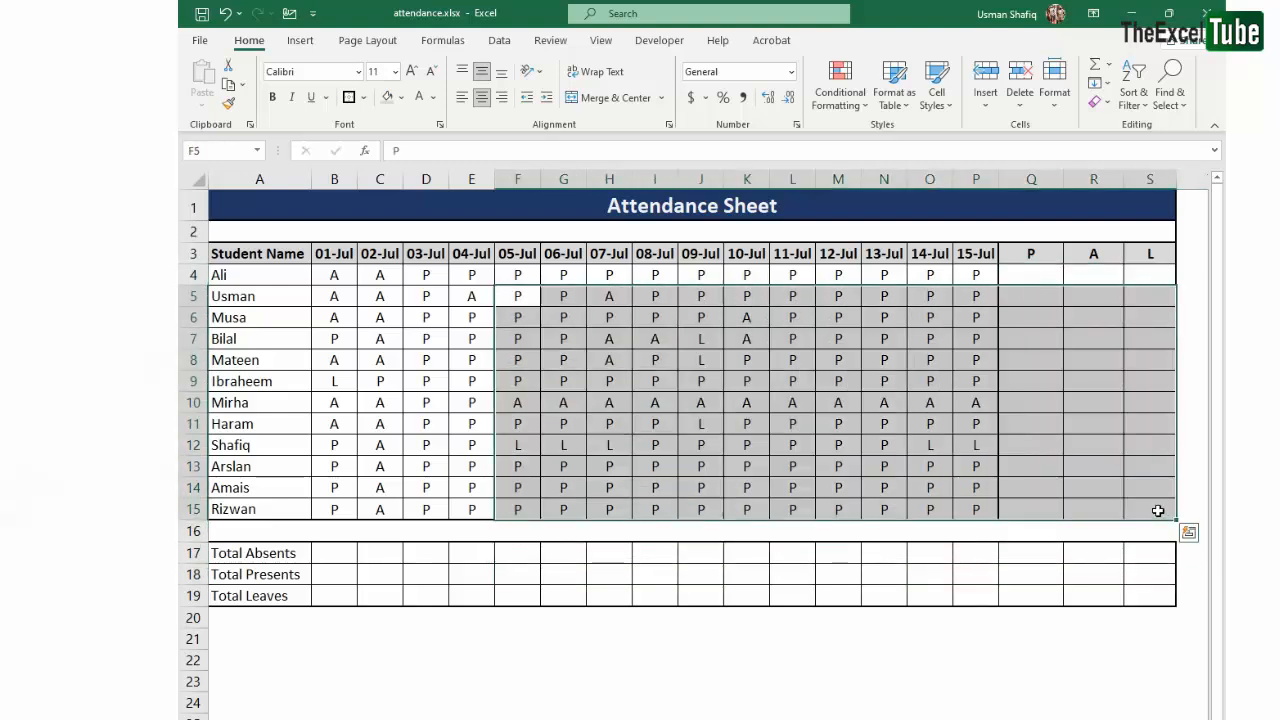
{"action": "left_click", "coordinate": [1094, 256]}
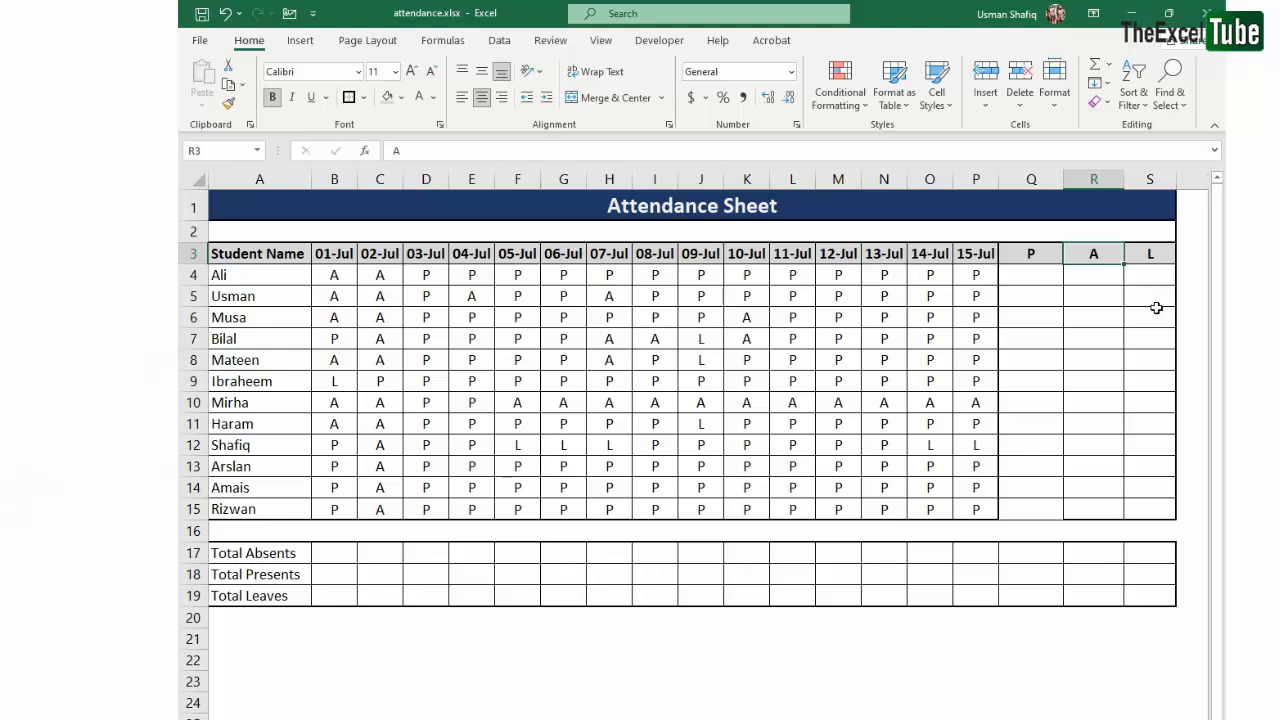
- Enter =COUNTIF(B4:P4,Q3) in Q4, taking the criterion from the P header cell
{"action": "left_click", "coordinate": [1034, 276]}
{"action": "type", "text": "=countif("}
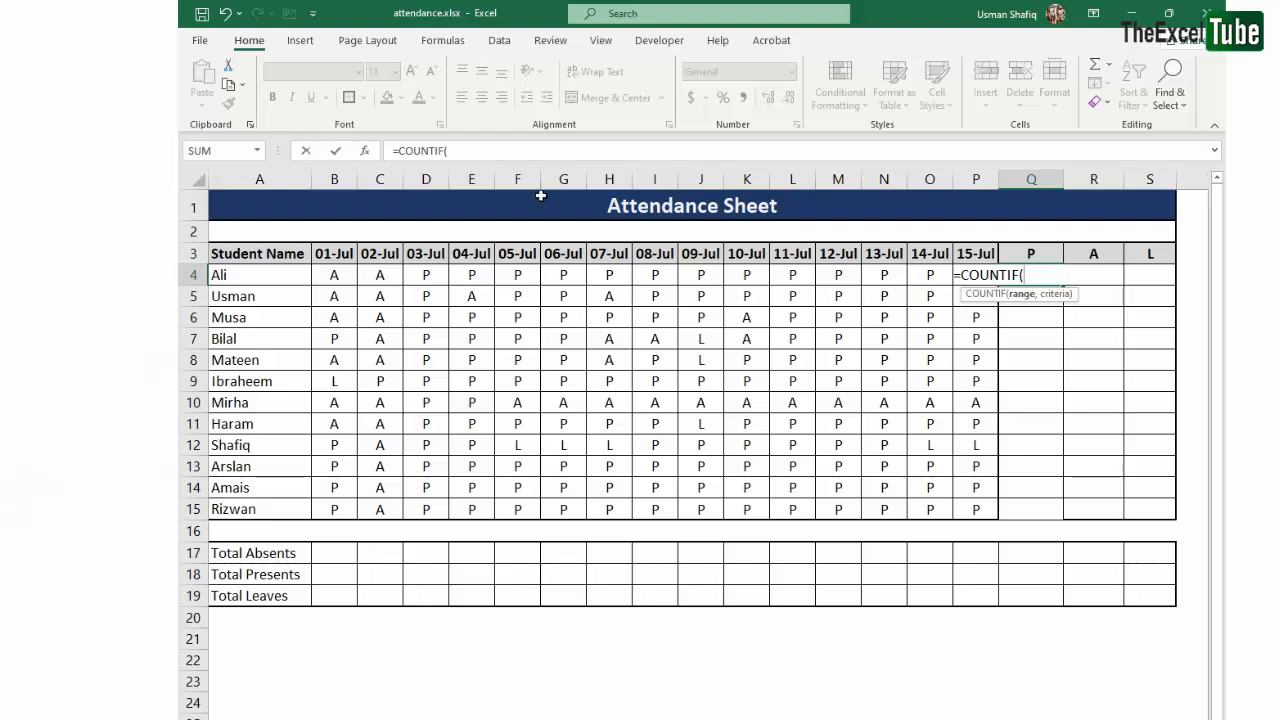
{"action": "left_click", "coordinate": [476, 151]}
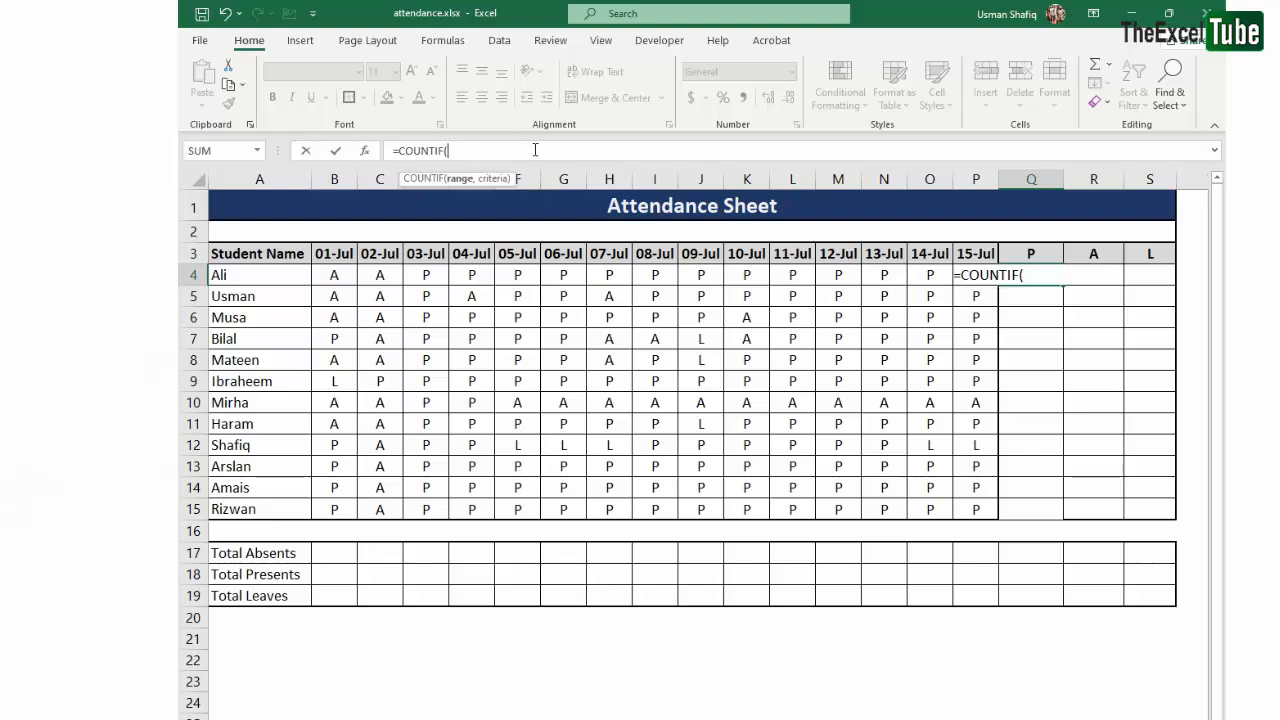
{"action": "left_click_drag", "start_coordinate": [340, 272], "coordinate": [978, 274]}
{"action": "left_click", "coordinate": [502, 151]}
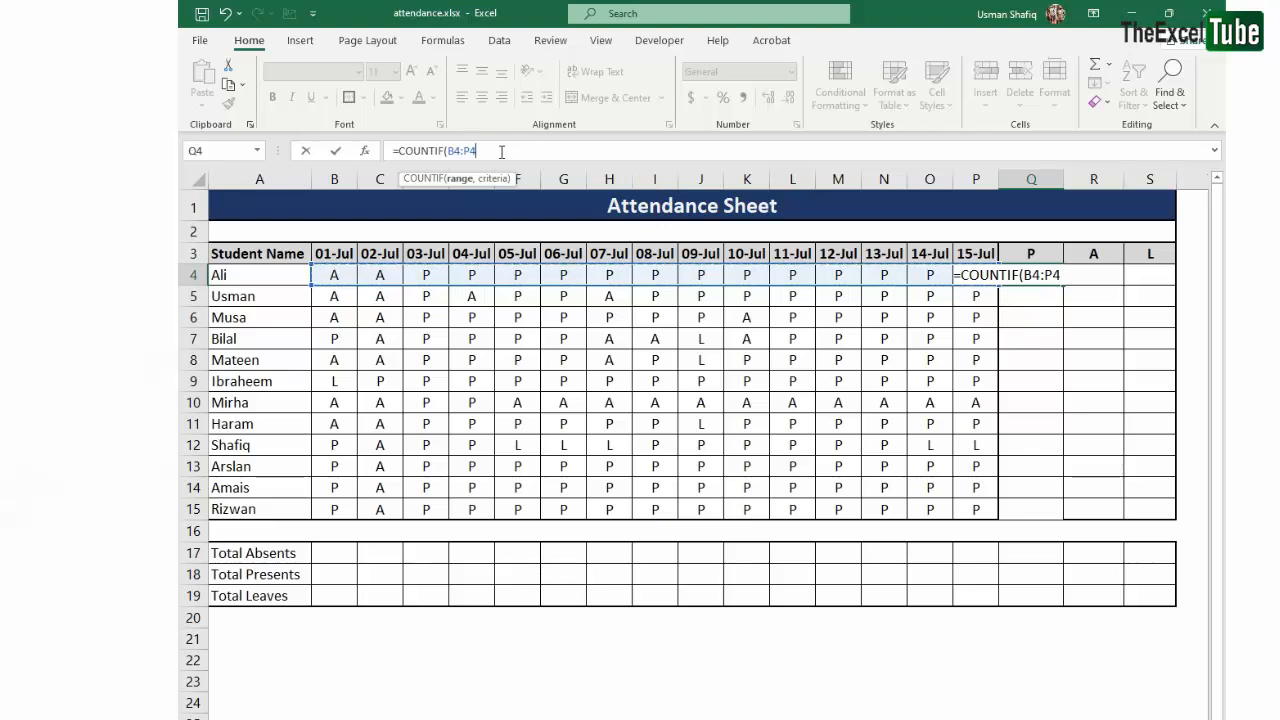
{"action": "type", "text": ","}
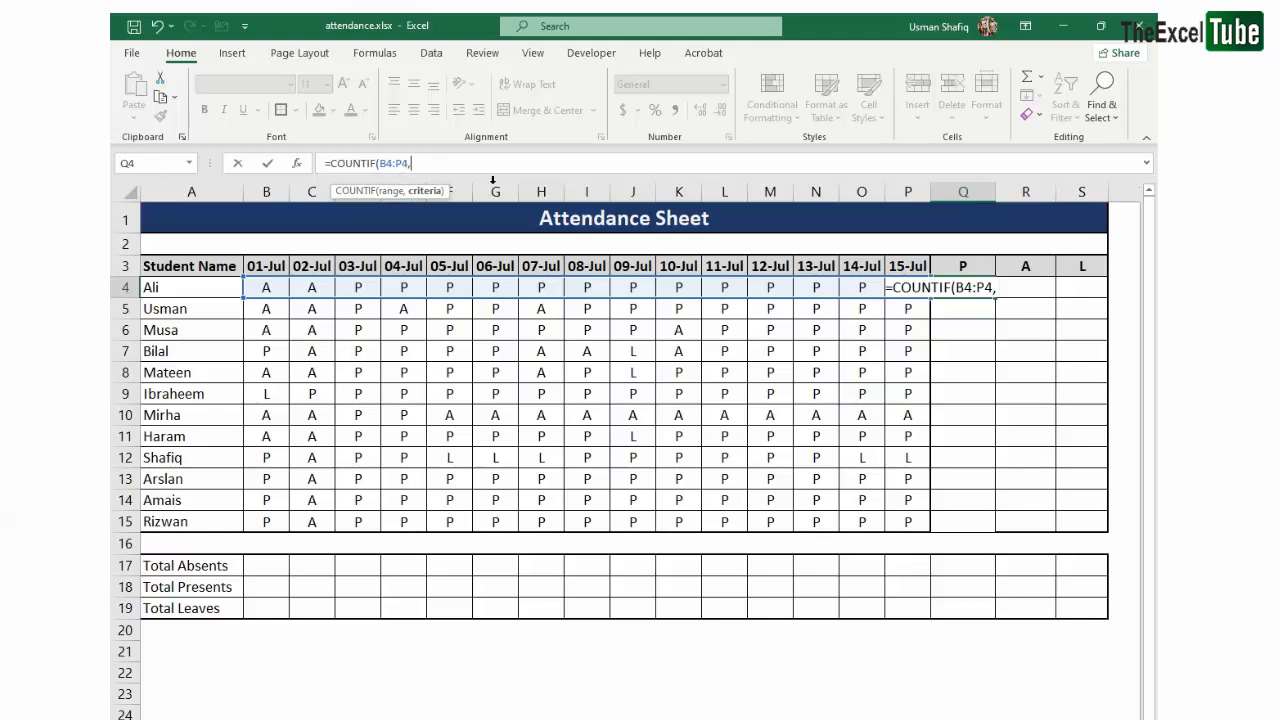
{"action": "left_click", "coordinate": [968, 266]}
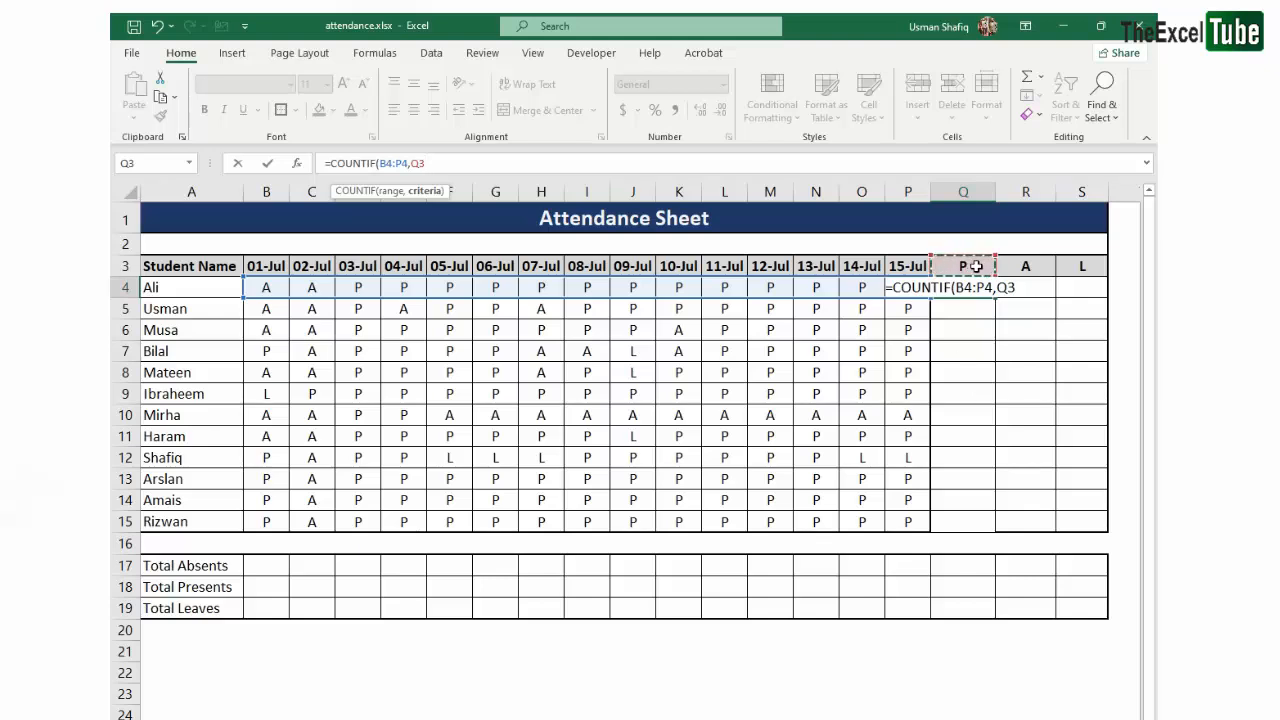
{"action": "double_click", "coordinate": [418, 163]}
{"action": "type", "text": "\"P\""}
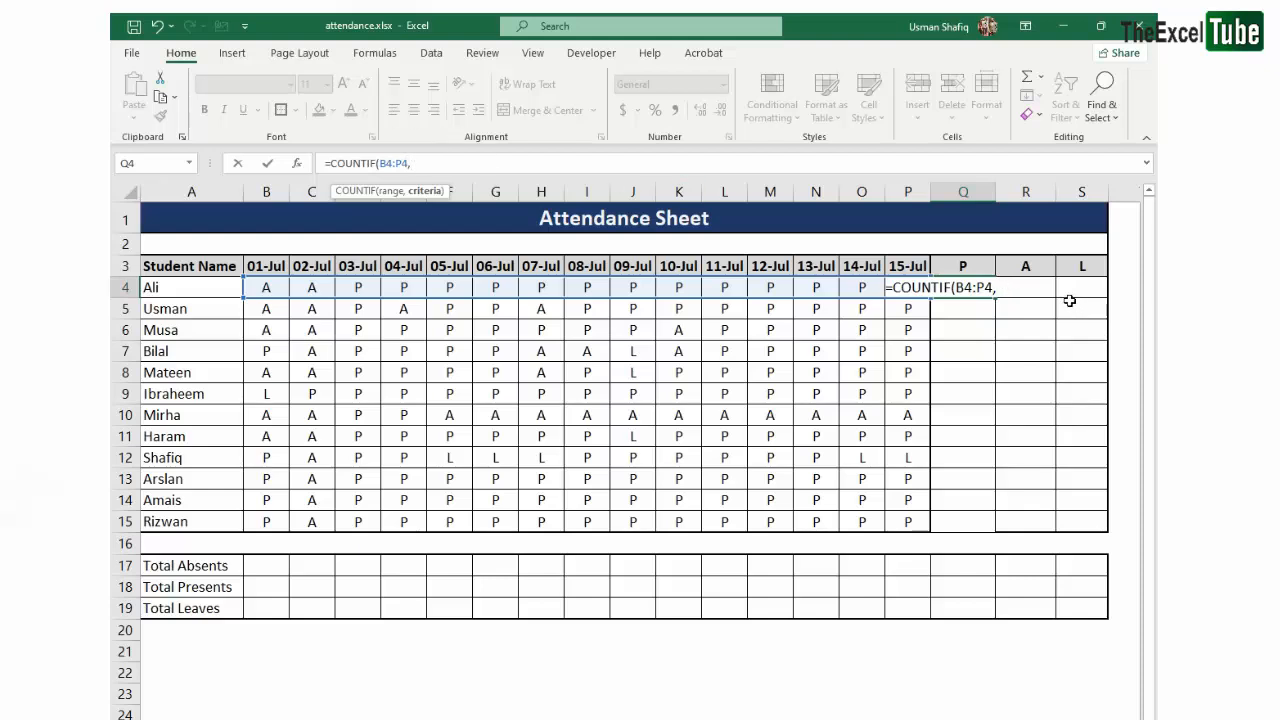
{"action": "left_click", "coordinate": [963, 266]}
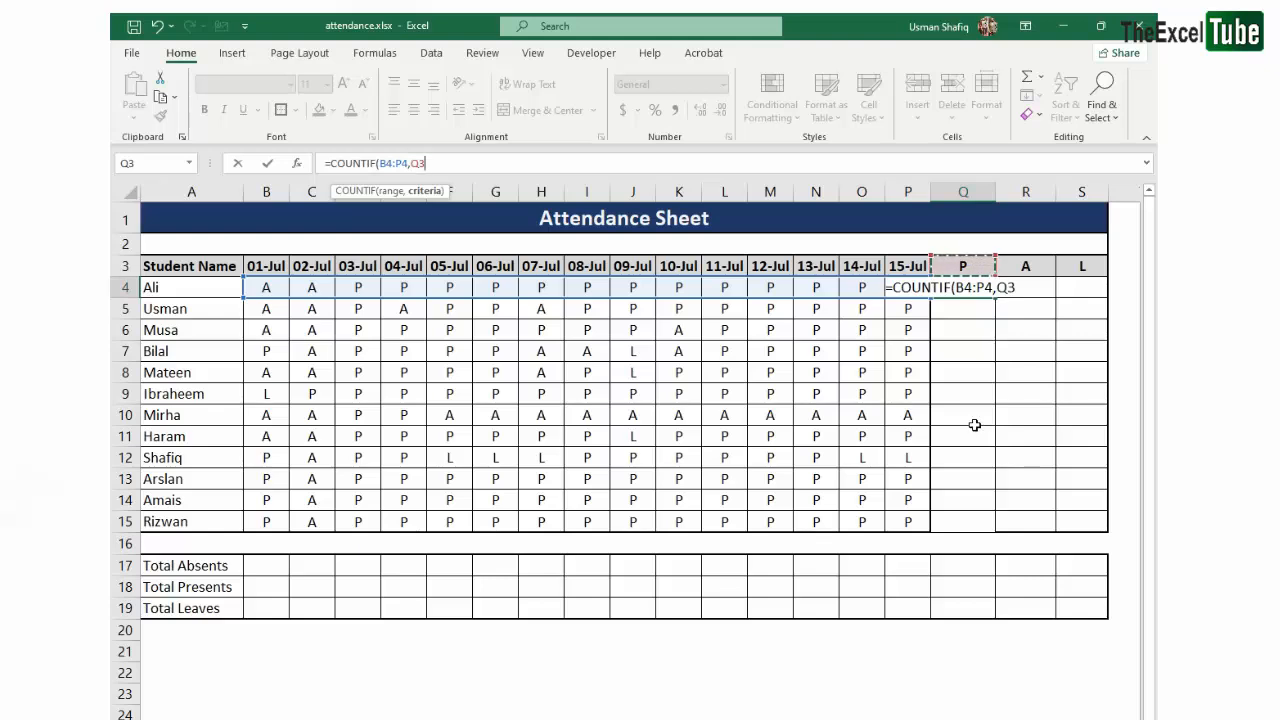
{"action": "type", "text": ")"}
{"action": "key", "text": "Return"}
{"action": "key", "text": "Up"}
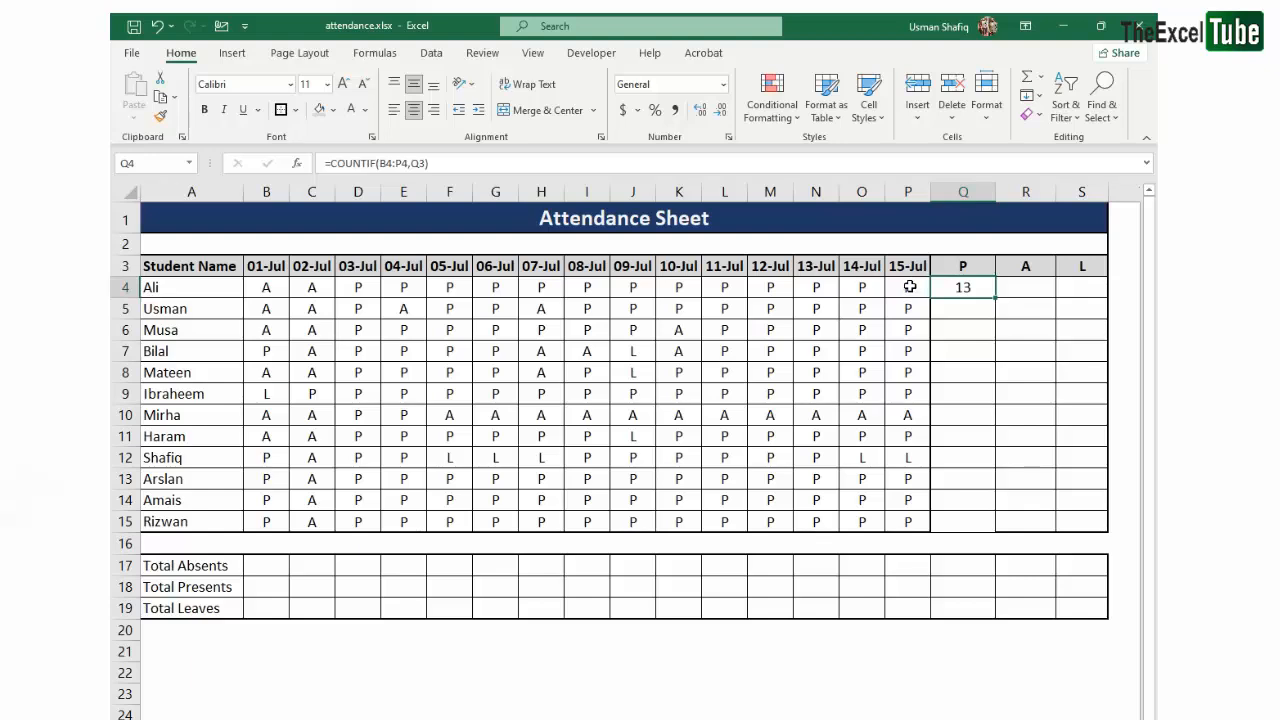
- Fill the Q4 formula across to S4 and down through row 15
{"action": "left_click_drag", "start_coordinate": [916, 288], "coordinate": [264, 288]}
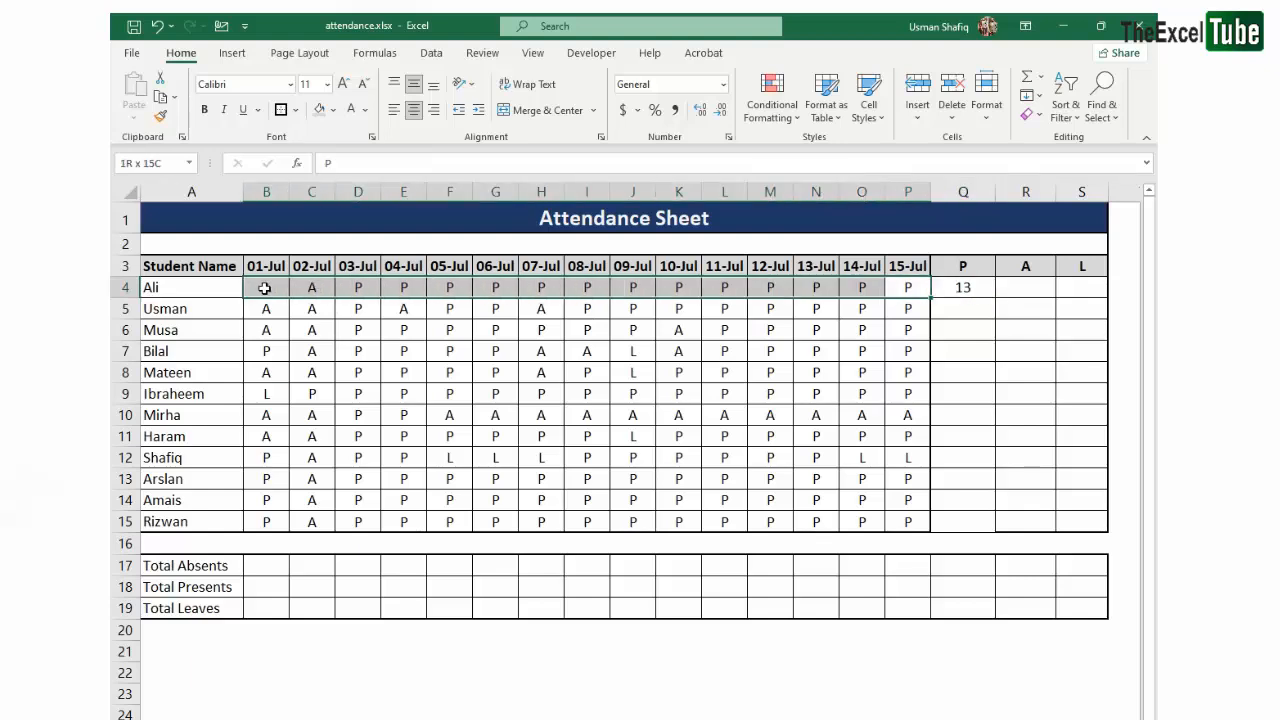
{"action": "left_click", "coordinate": [965, 263]}
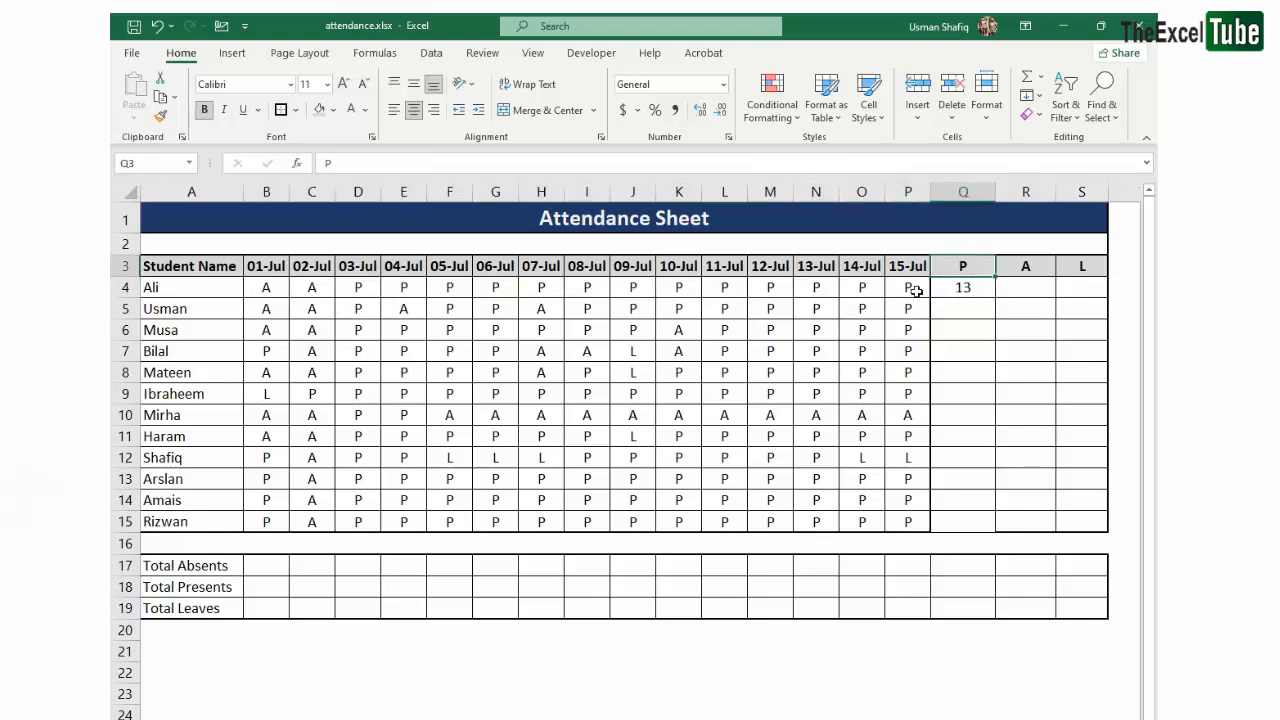
{"action": "left_click_drag", "start_coordinate": [916, 288], "coordinate": [185, 288]}
{"action": "left_click", "coordinate": [966, 283]}
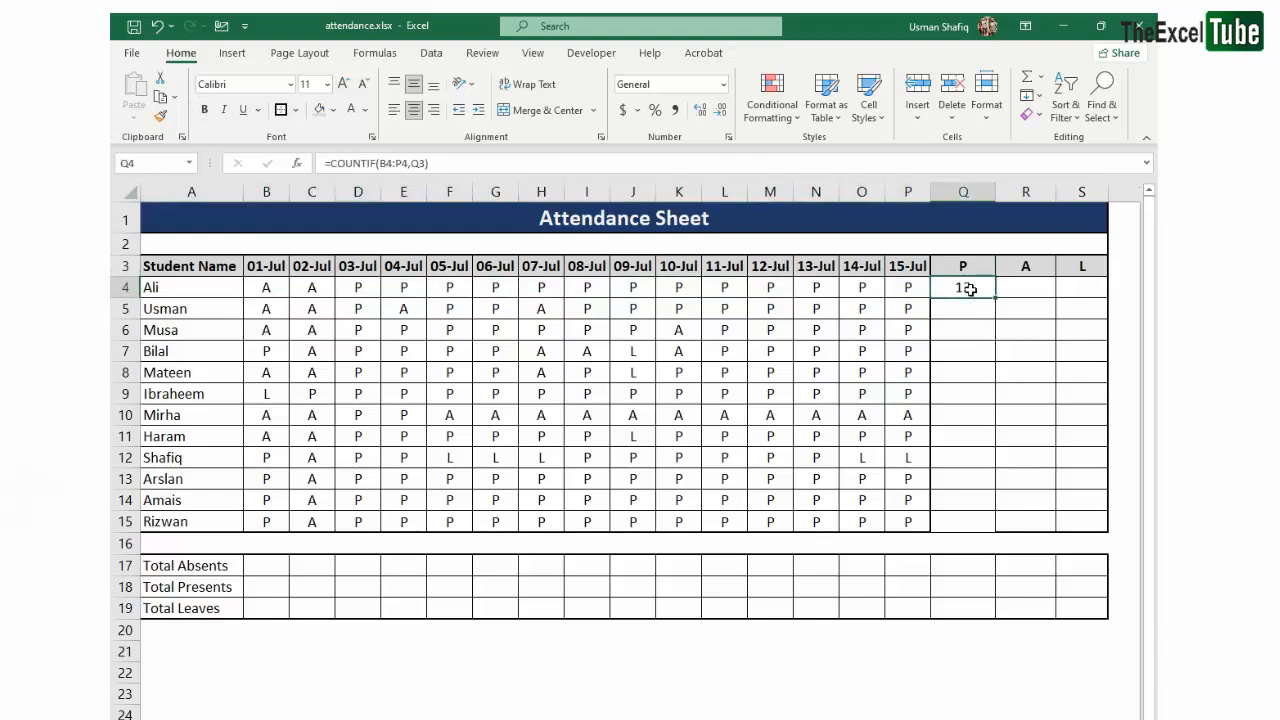
{"action": "left_click_drag", "start_coordinate": [968, 289], "coordinate": [1077, 287]}
{"action": "double_click", "coordinate": [1077, 287]}
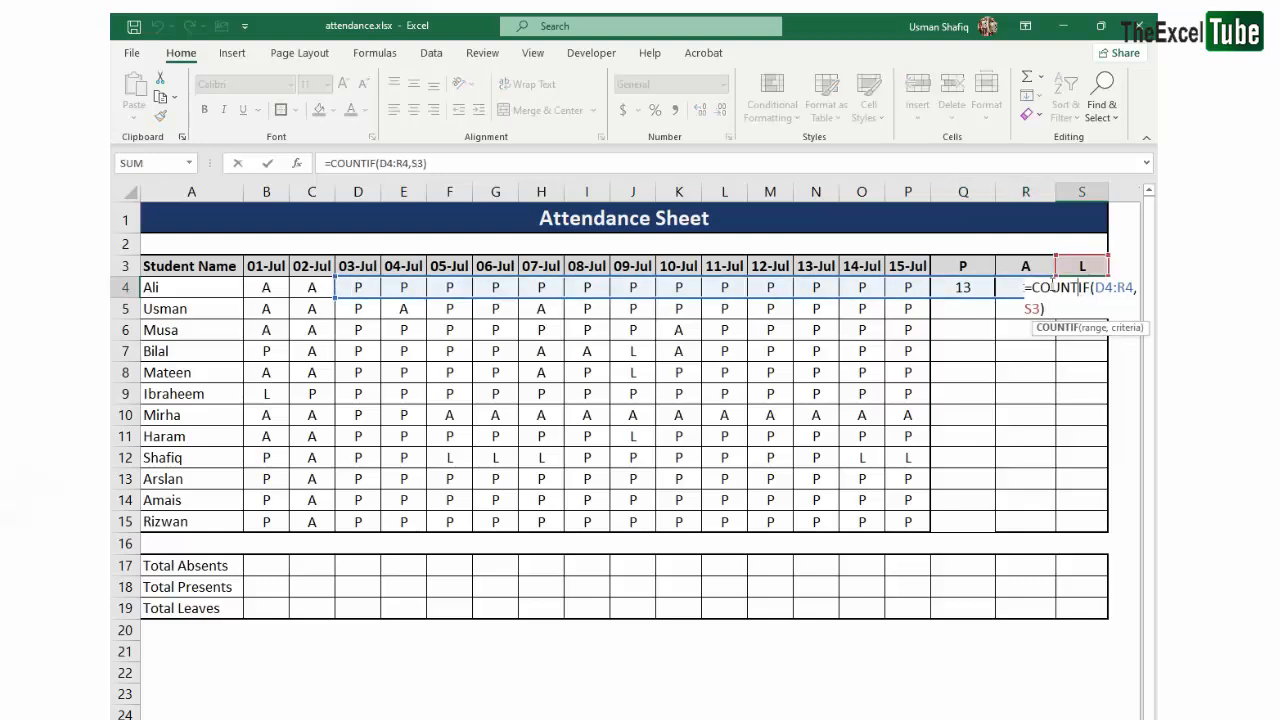
{"action": "key", "text": "Escape"}
{"action": "left_click_drag", "start_coordinate": [969, 288], "coordinate": [1069, 515]}
{"action": "key", "text": "ctrl+d"}
- Examine the range and criteria references of the filled COUNTIF formulas in S7, Q4, Q6 and R4 against the attendance data
{"action": "double_click", "coordinate": [1072, 345]}
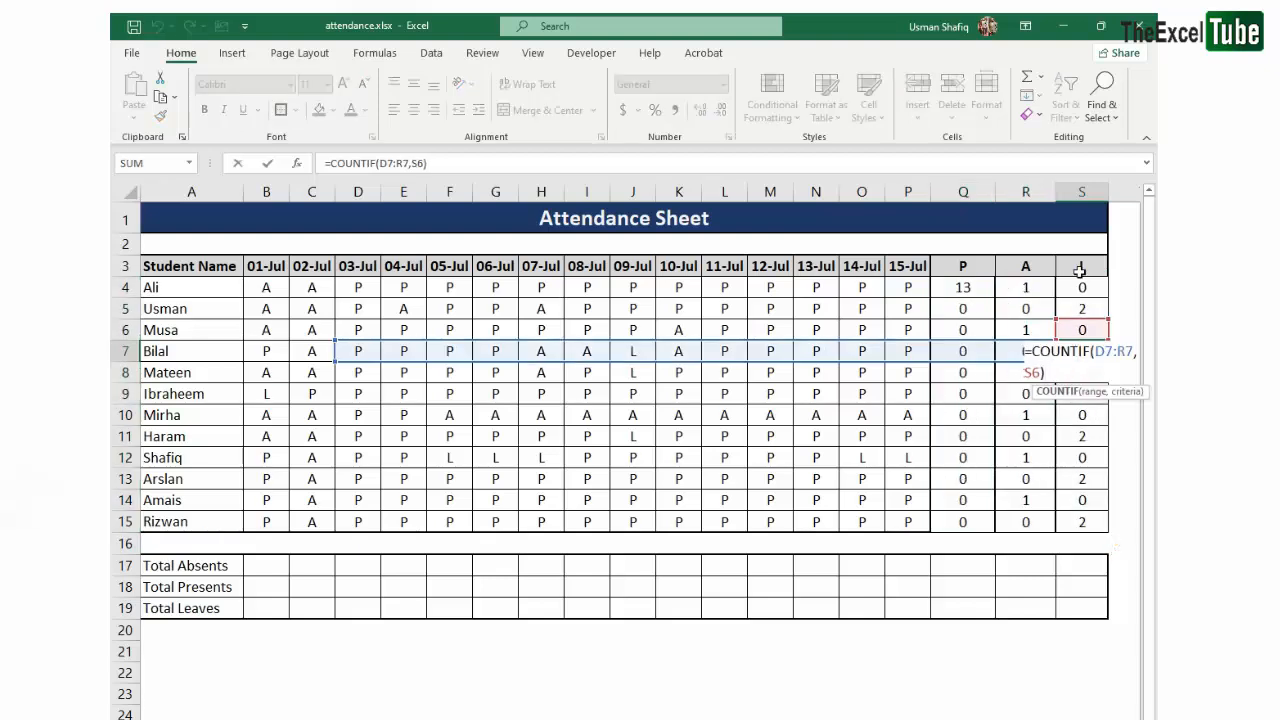
{"action": "key", "text": "Escape"}
{"action": "left_click", "coordinate": [962, 288]}
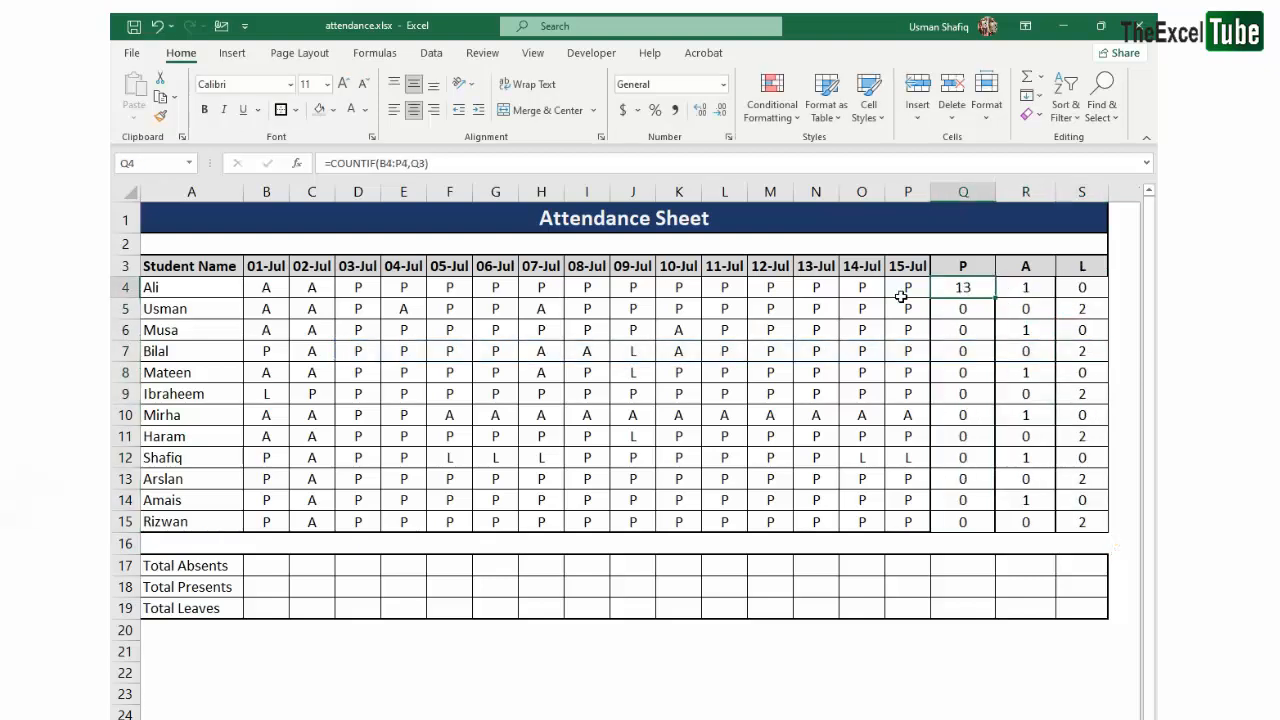
{"action": "left_click", "coordinate": [386, 162]}
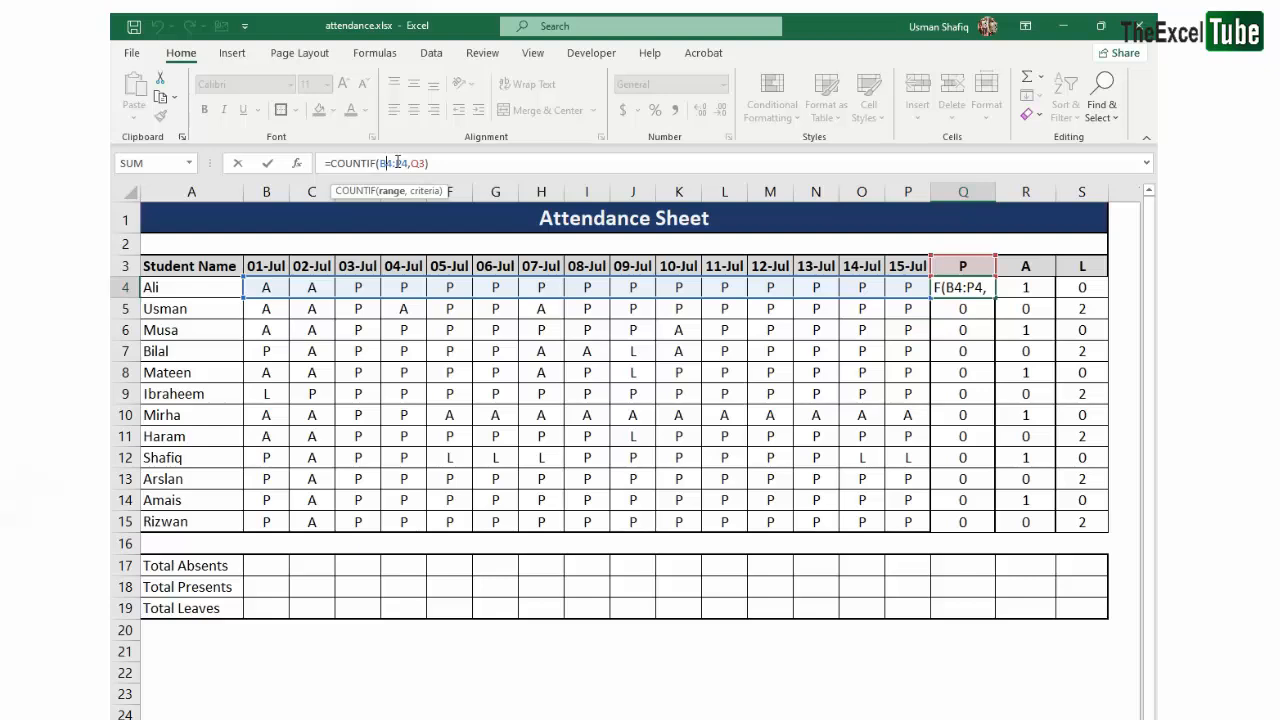
{"action": "key", "text": "Return"}
{"action": "left_click", "coordinate": [962, 333]}
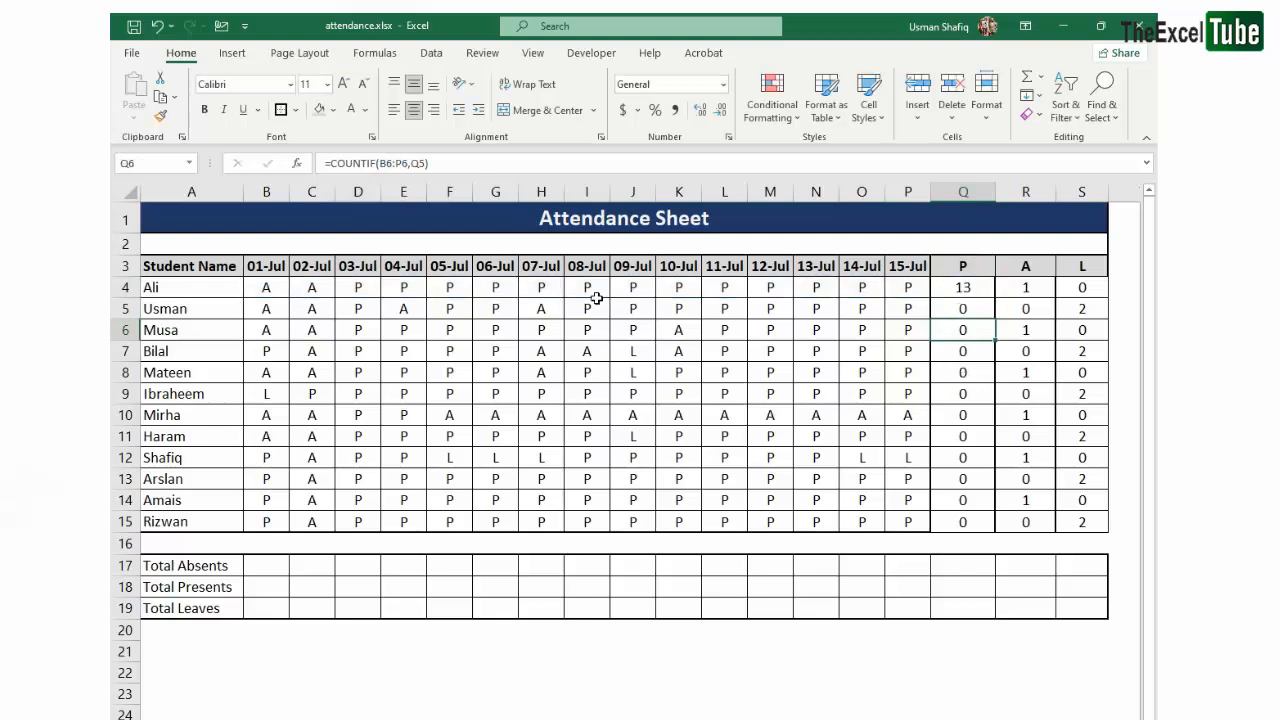
{"action": "left_click_drag", "start_coordinate": [254, 286], "coordinate": [910, 287]}
{"action": "left_click_drag", "start_coordinate": [175, 308], "coordinate": [168, 512]}
{"action": "left_click", "coordinate": [908, 287]}
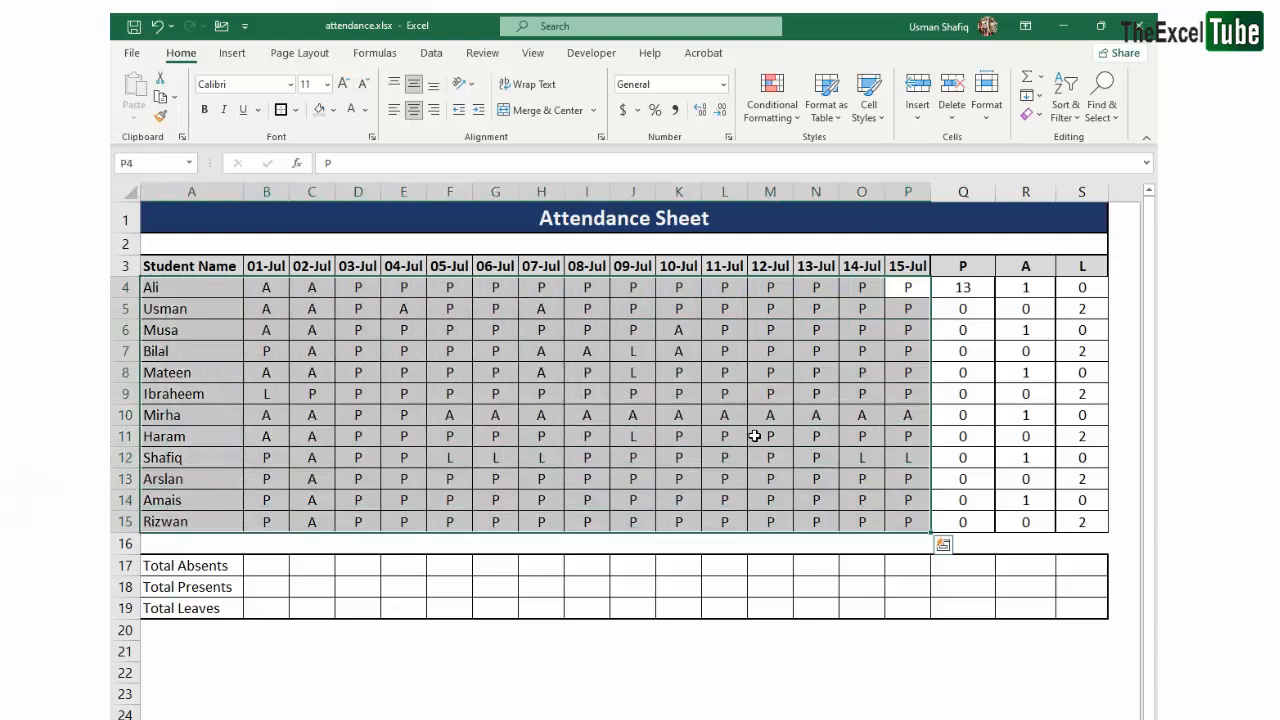
{"action": "left_click", "coordinate": [822, 345]}
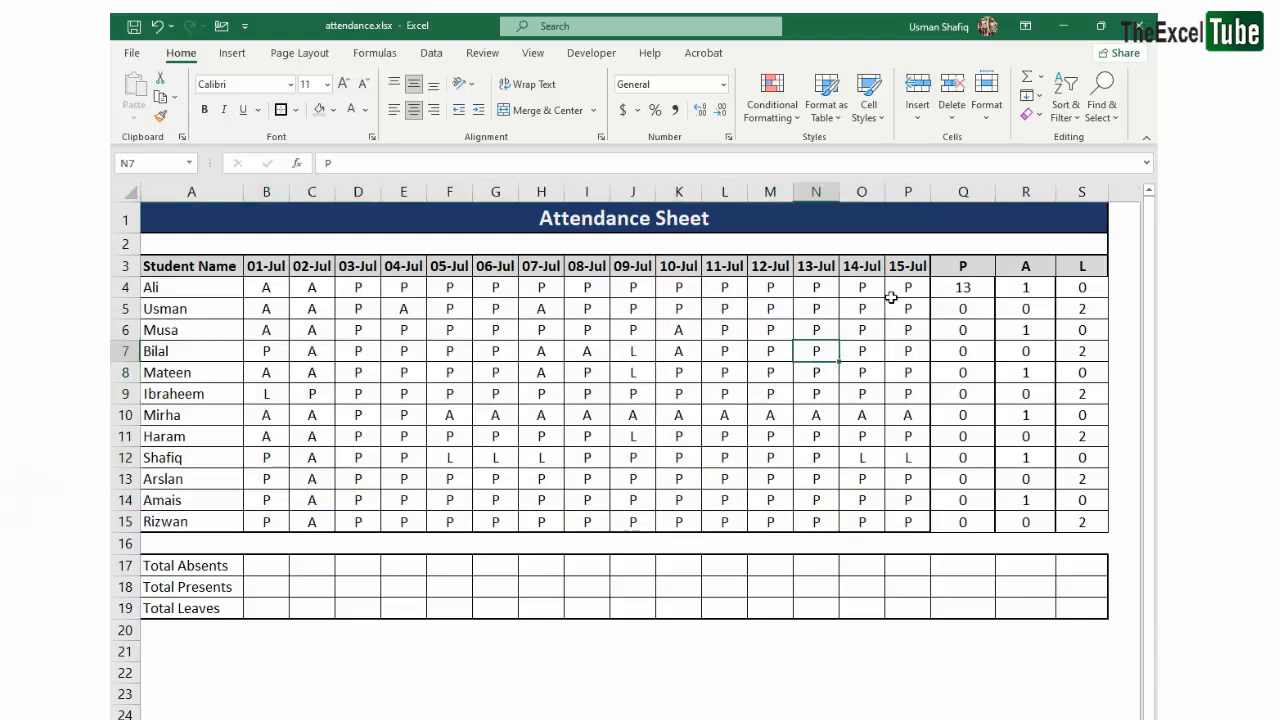
{"action": "left_click", "coordinate": [1032, 287]}
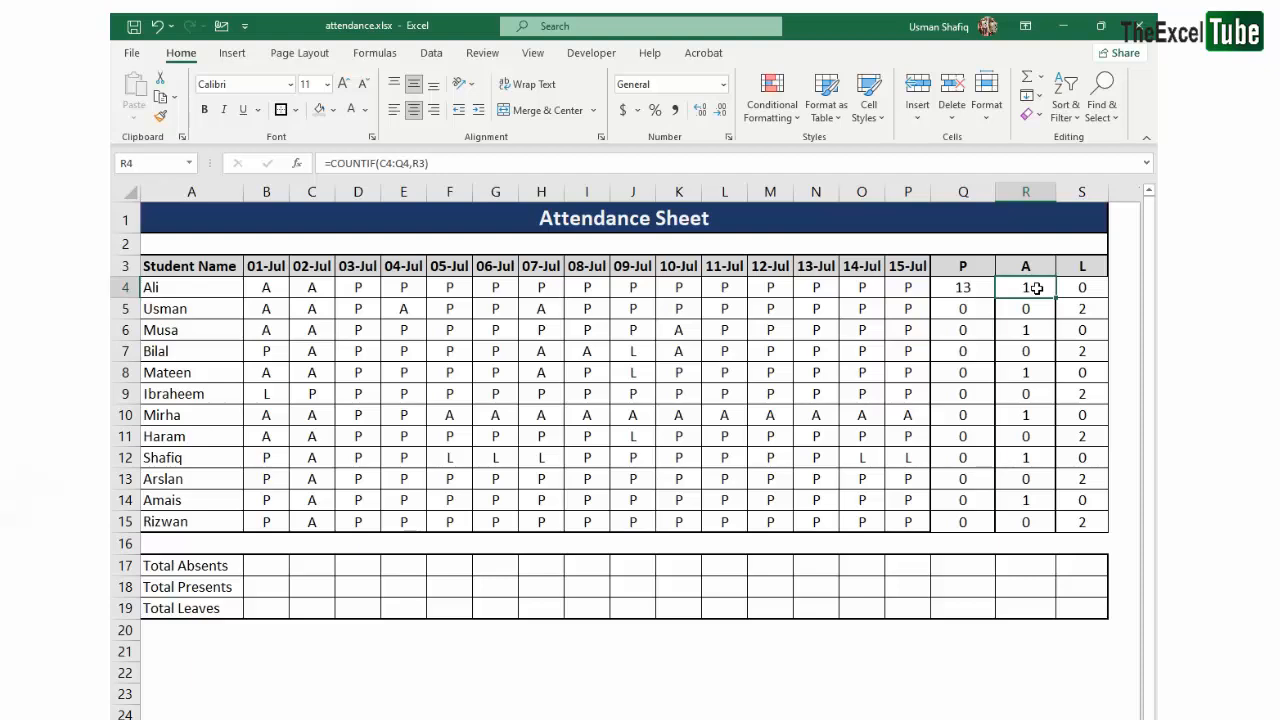
{"action": "left_click_drag", "start_coordinate": [914, 291], "coordinate": [277, 513]}
{"action": "left_click_drag", "start_coordinate": [265, 287], "coordinate": [285, 500]}
- Lock the range columns in the Q4 formula so it reads =COUNTIF($B4:$P4,Q3)
{"action": "left_click", "coordinate": [964, 286]}
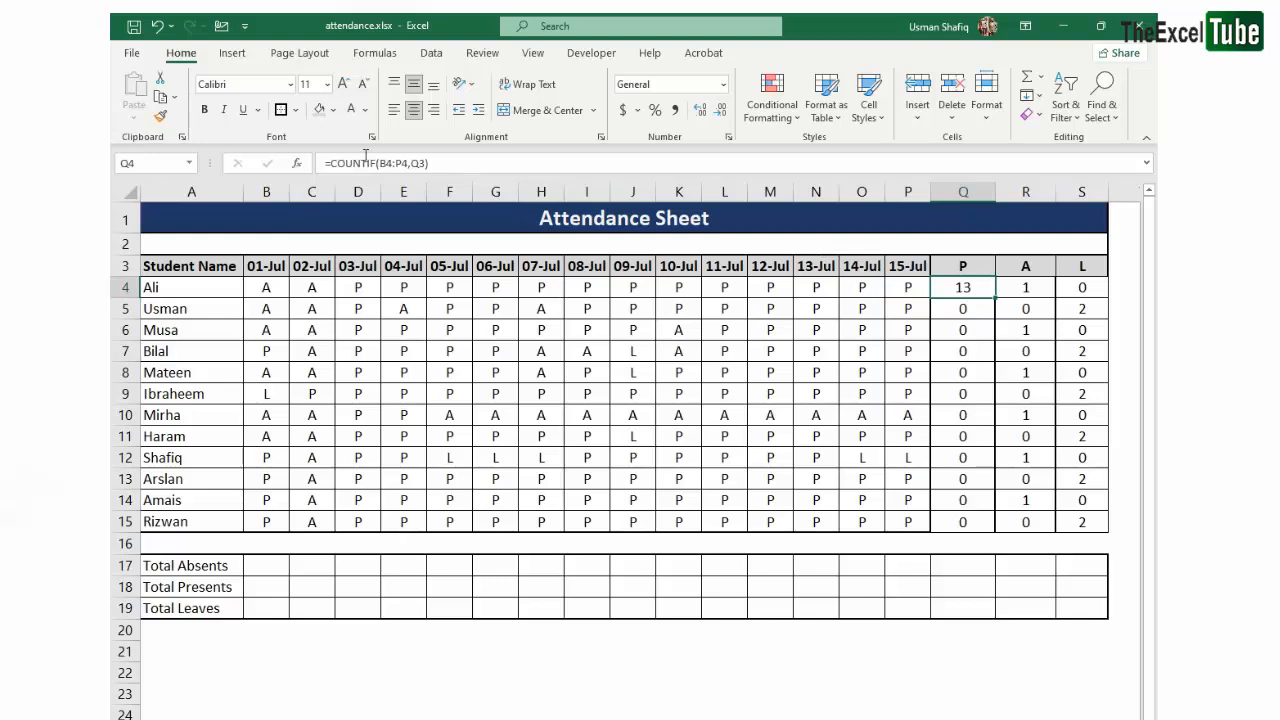
{"action": "left_click", "coordinate": [378, 162]}
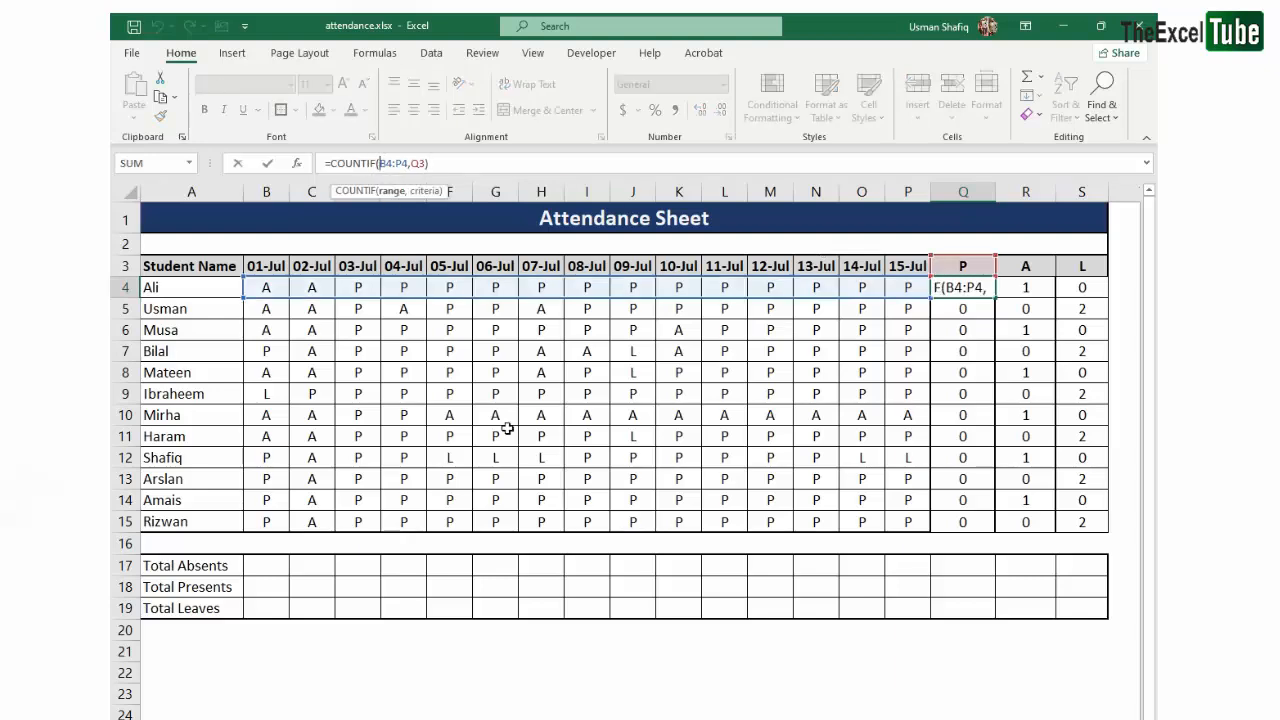
{"action": "type", "text": "$B4:"}
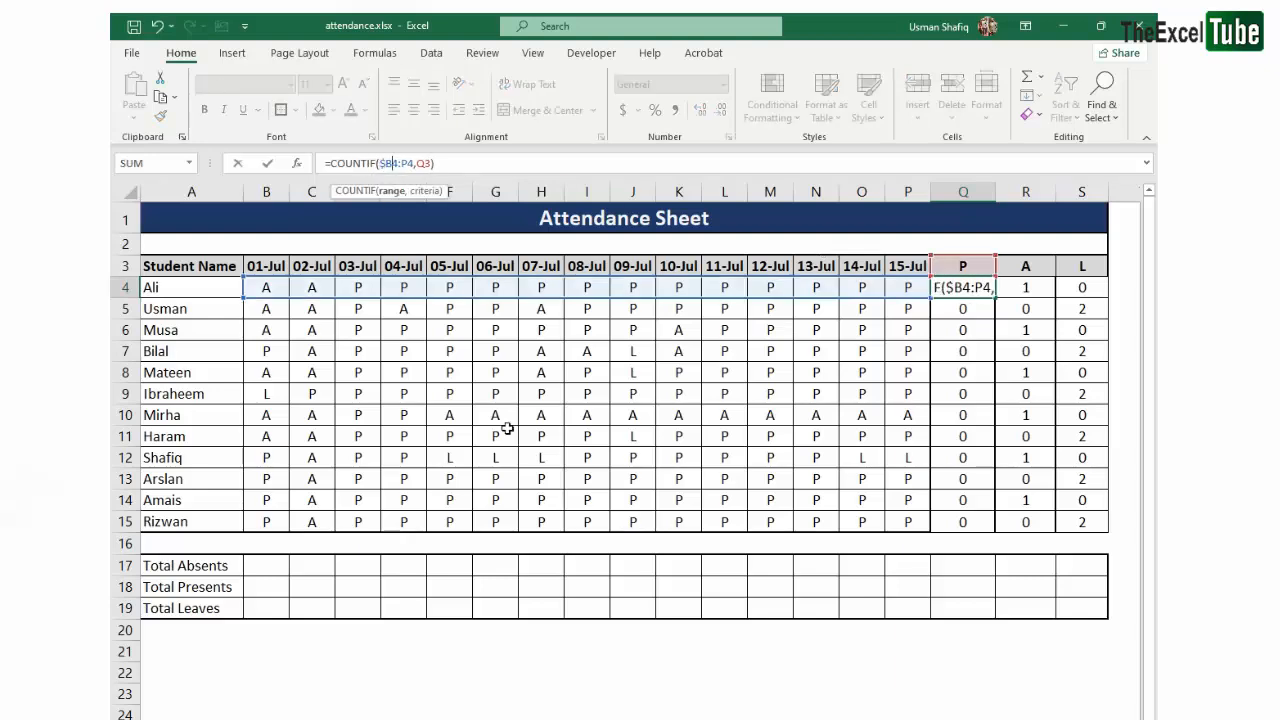
{"action": "type", "text": "$"}
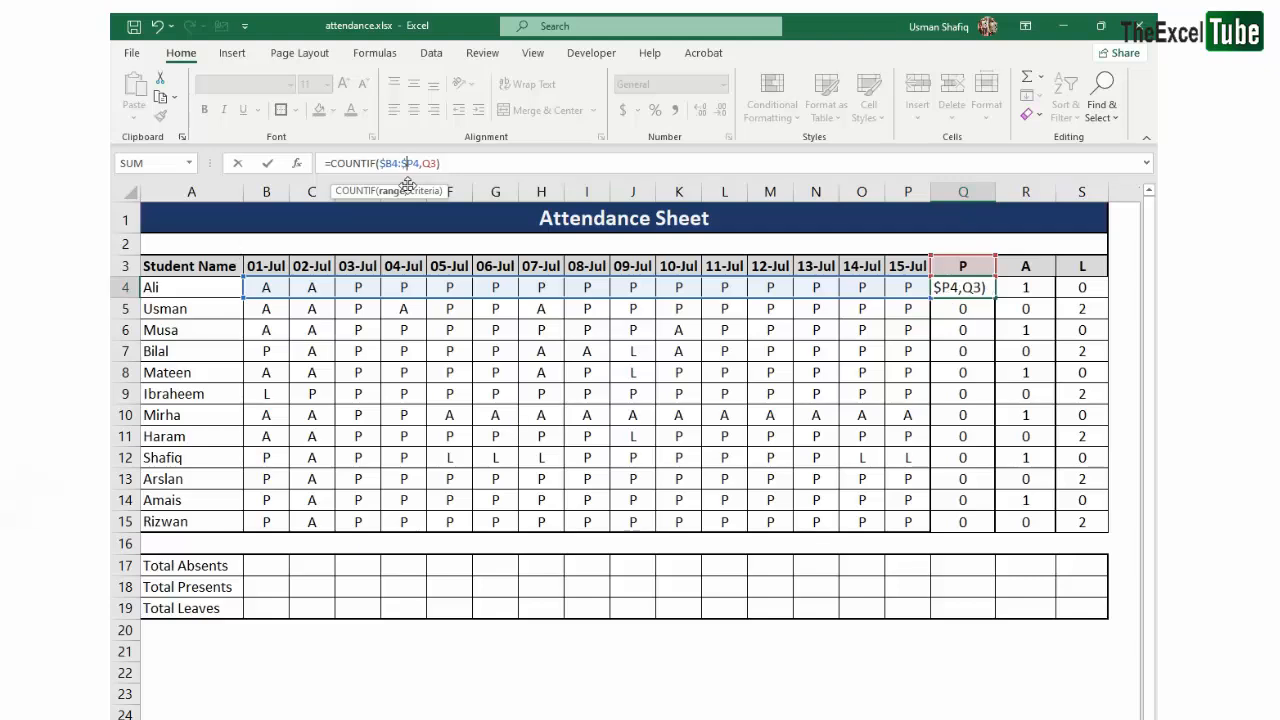
{"action": "left_click_drag", "start_coordinate": [391, 163], "coordinate": [325, 162]}
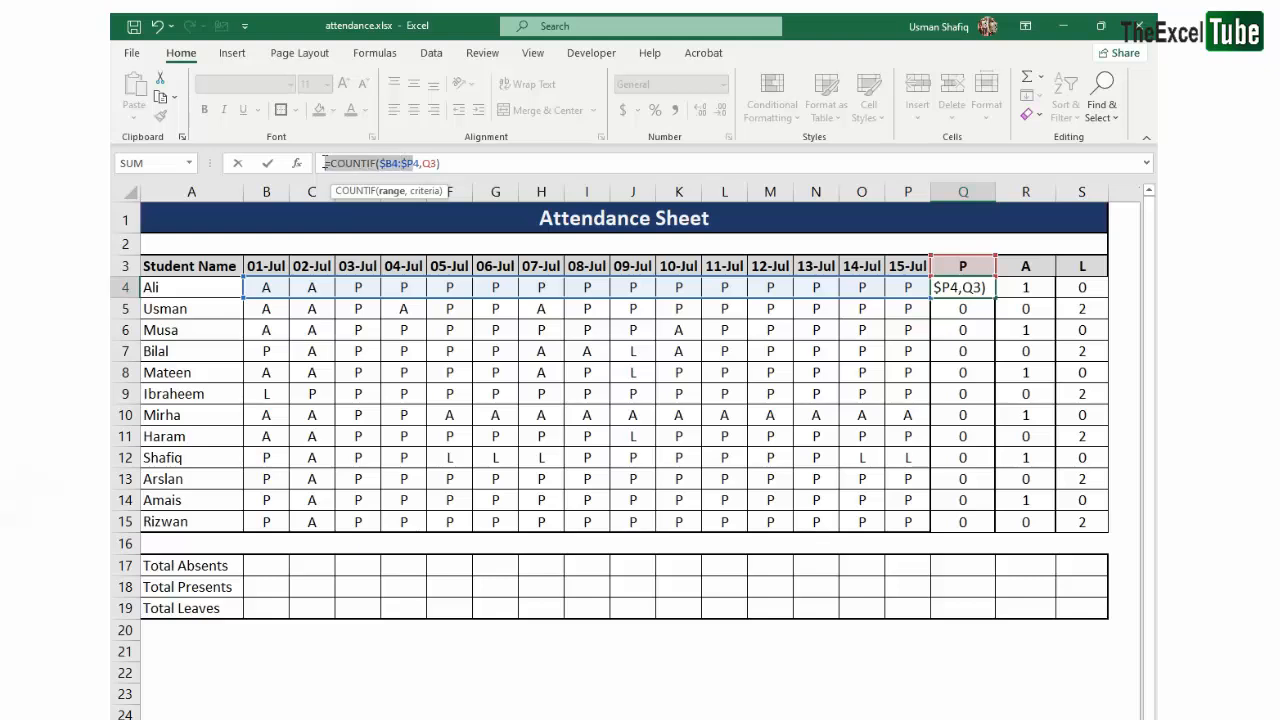
{"action": "left_click", "coordinate": [465, 163]}
{"action": "key", "text": "Return"}
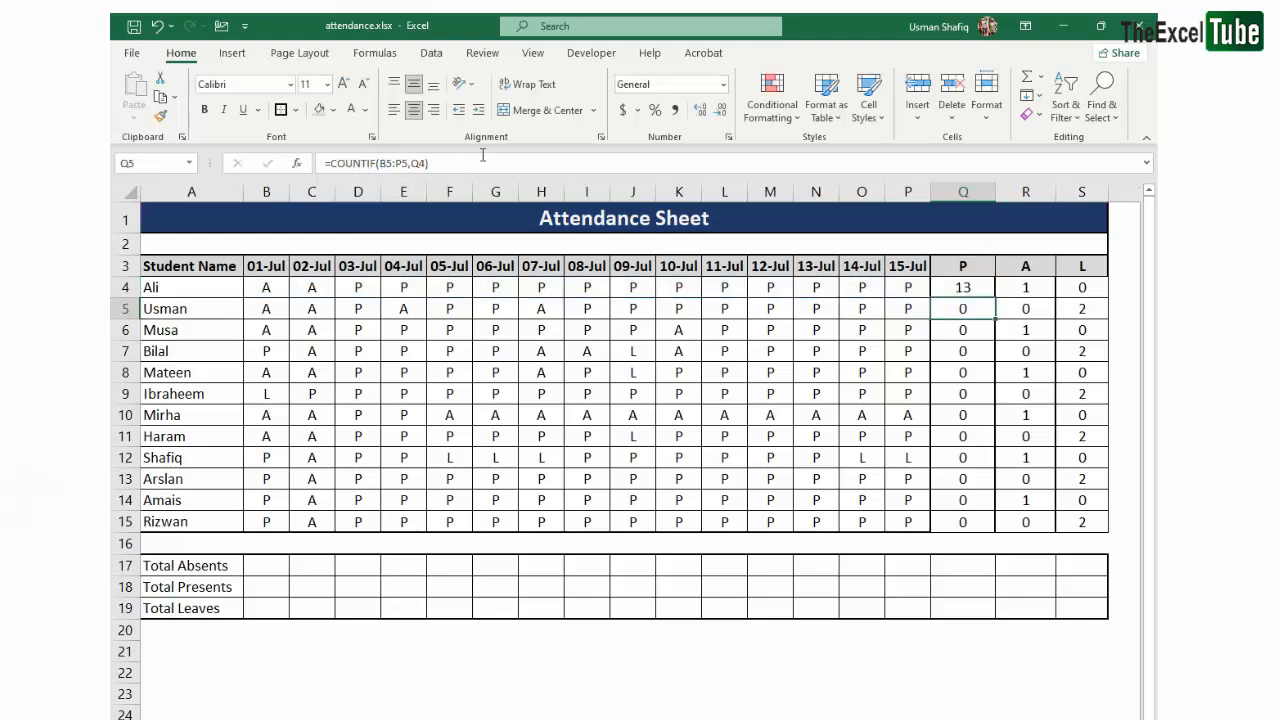
- Fill the column-locked Q4 formula down to row 15 and across to column S
{"action": "left_click_drag", "start_coordinate": [977, 289], "coordinate": [979, 517]}
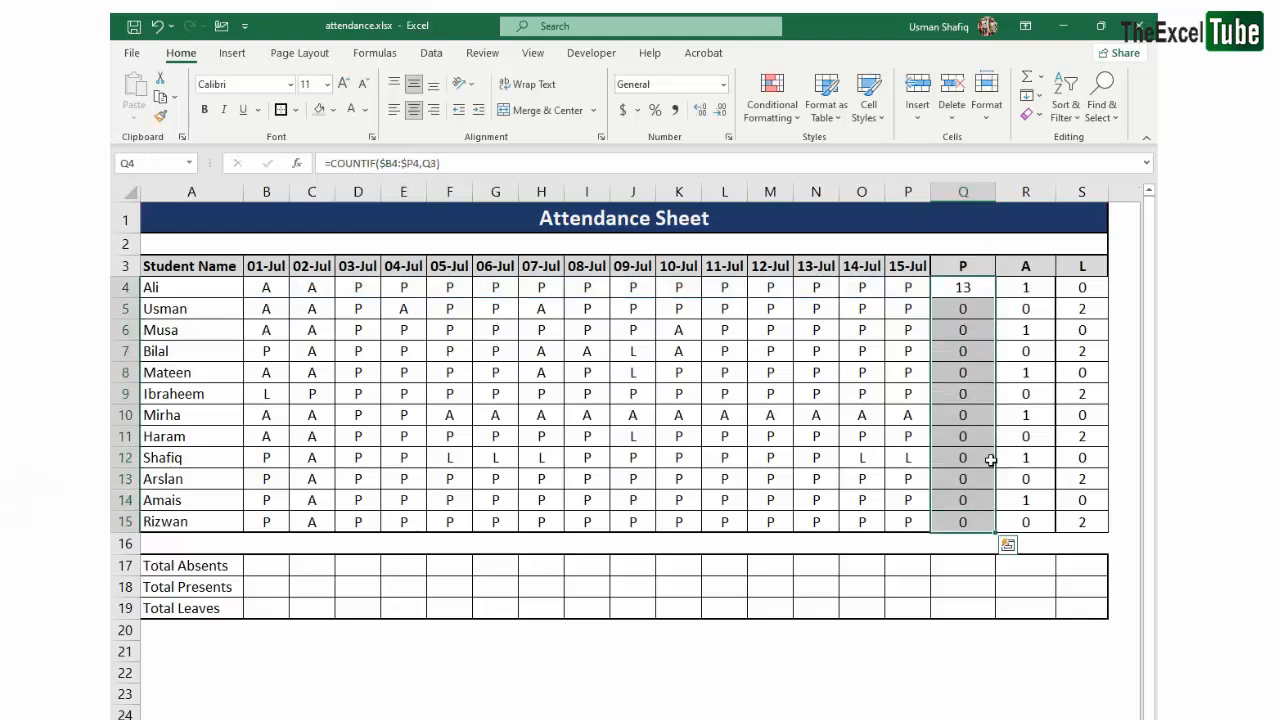
{"action": "key", "text": "ctrl+d"}
{"action": "left_click", "coordinate": [969, 330]}
{"action": "left_click_drag", "start_coordinate": [970, 293], "coordinate": [1082, 521]}
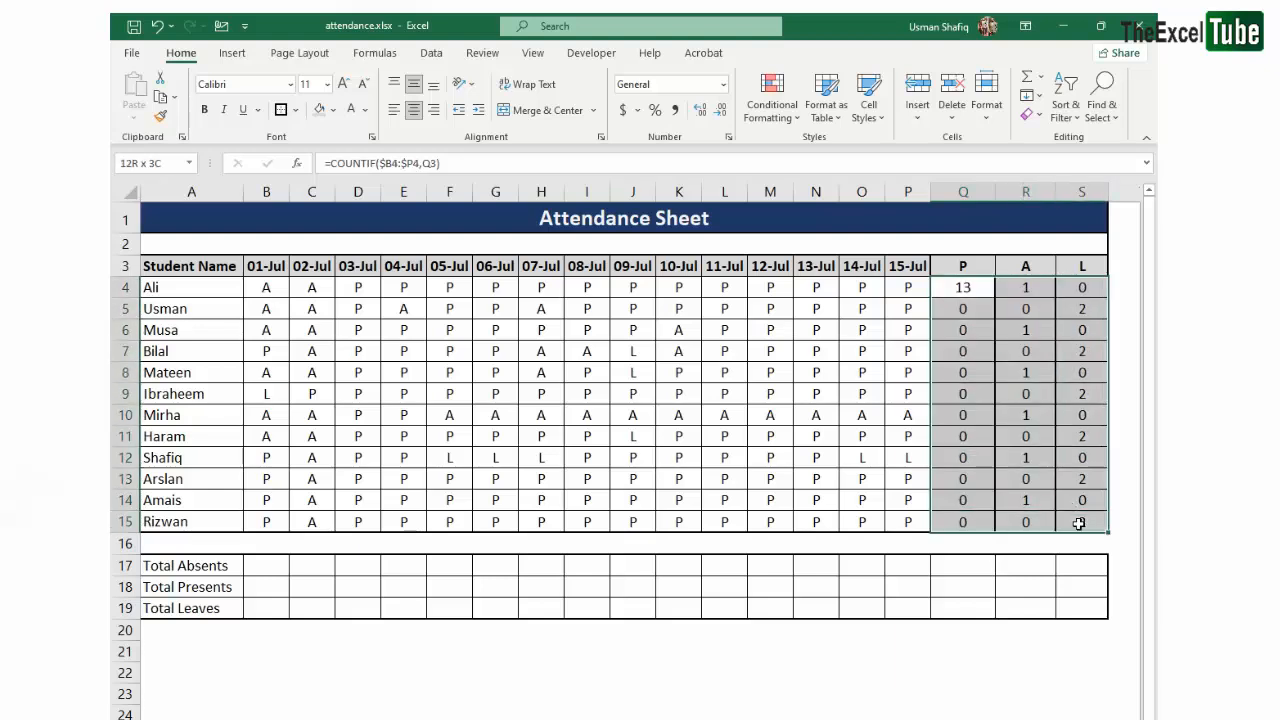
{"action": "key", "text": "ctrl+r"}
{"action": "left_click", "coordinate": [1050, 395]}
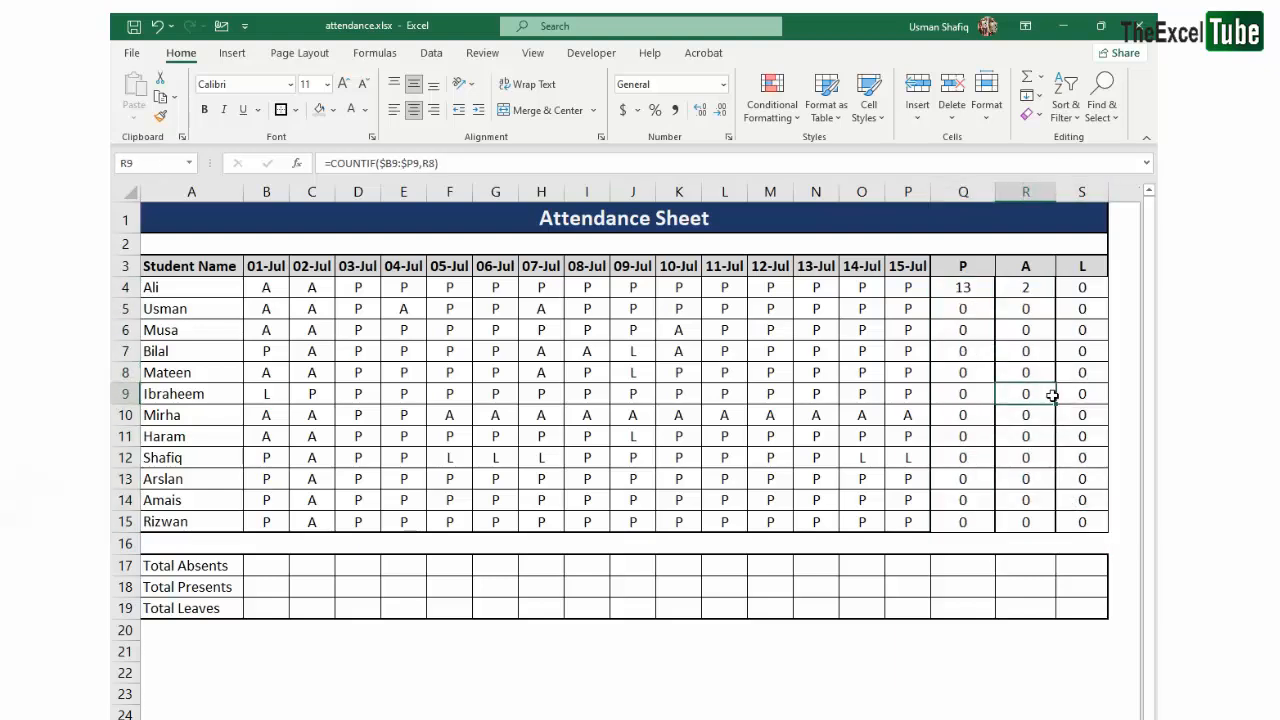
- Examine the range and criteria references of the refilled formulas in S4, S5, S7, Q9, S9 and S12
{"action": "double_click", "coordinate": [1081, 280]}
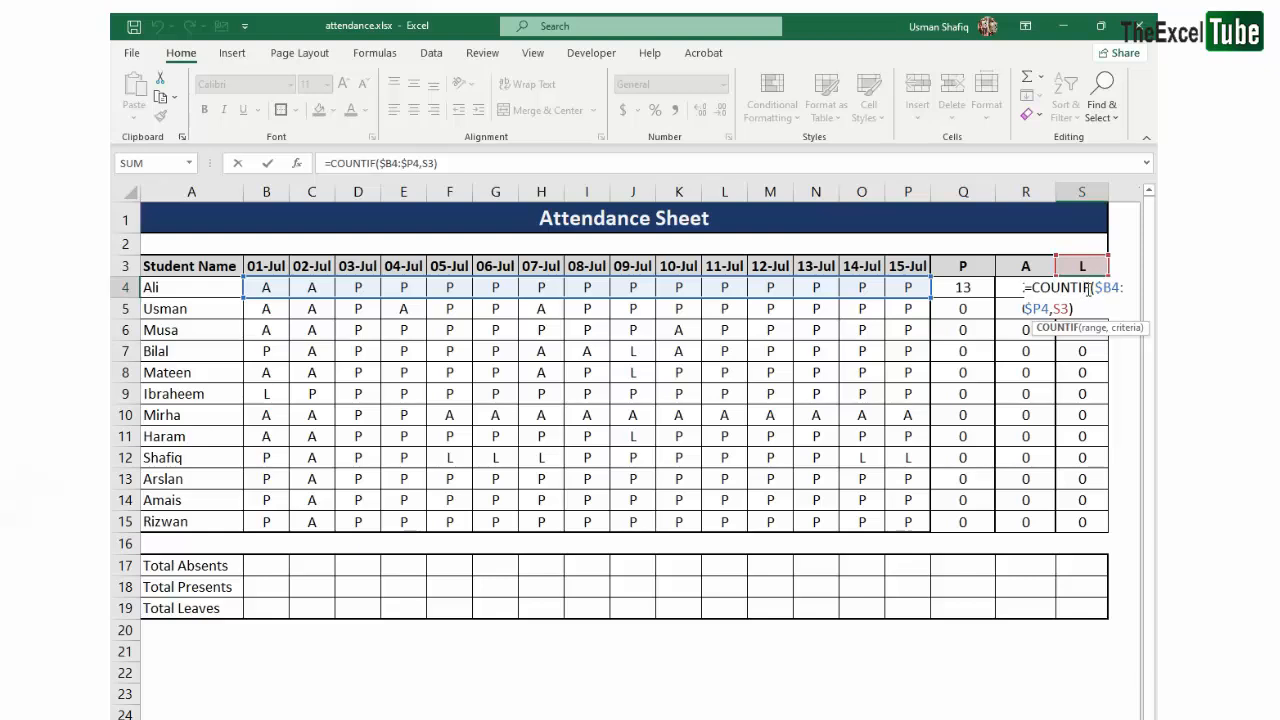
{"action": "key", "text": "Escape"}
{"action": "double_click", "coordinate": [1091, 313]}
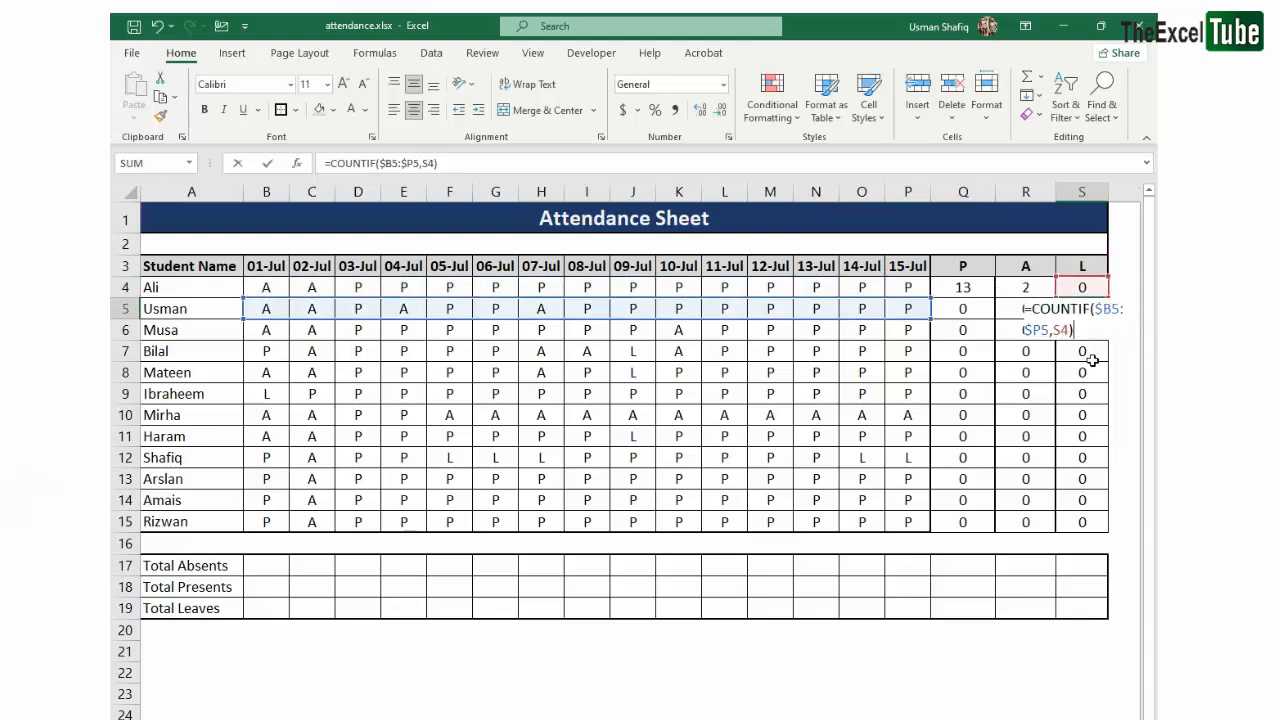
{"action": "key", "text": "Escape"}
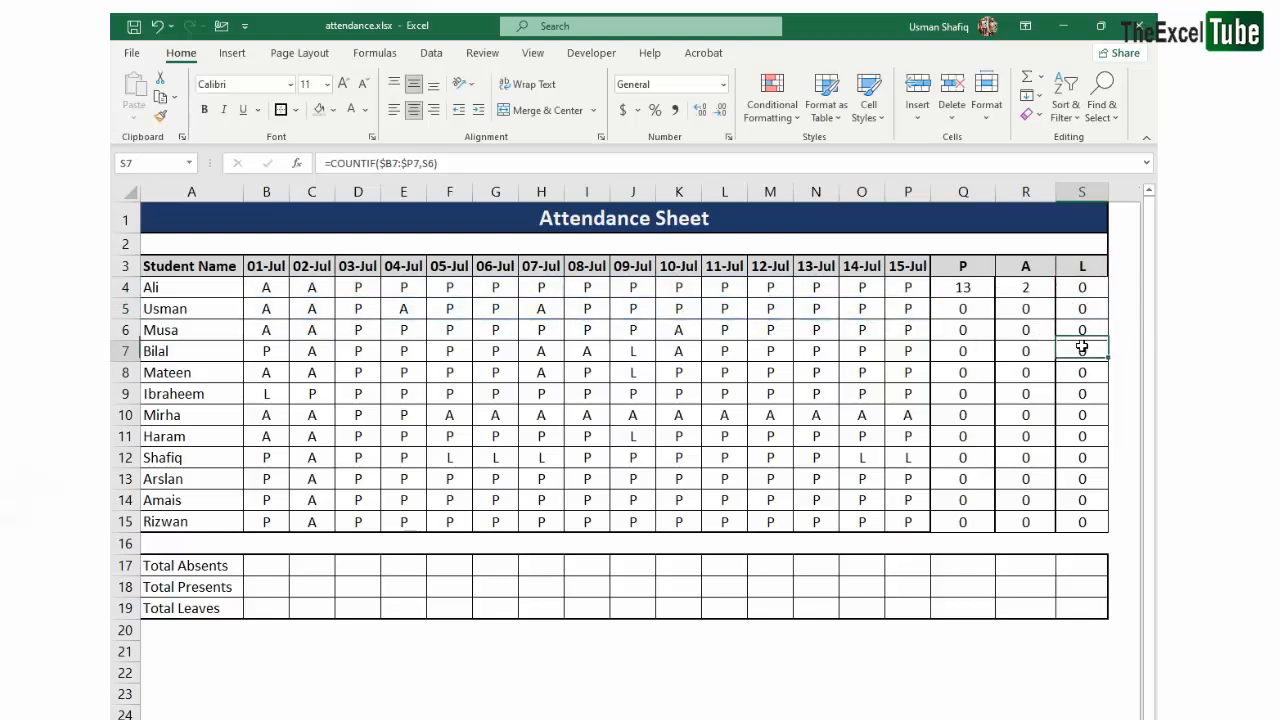
{"action": "double_click", "coordinate": [1080, 350]}
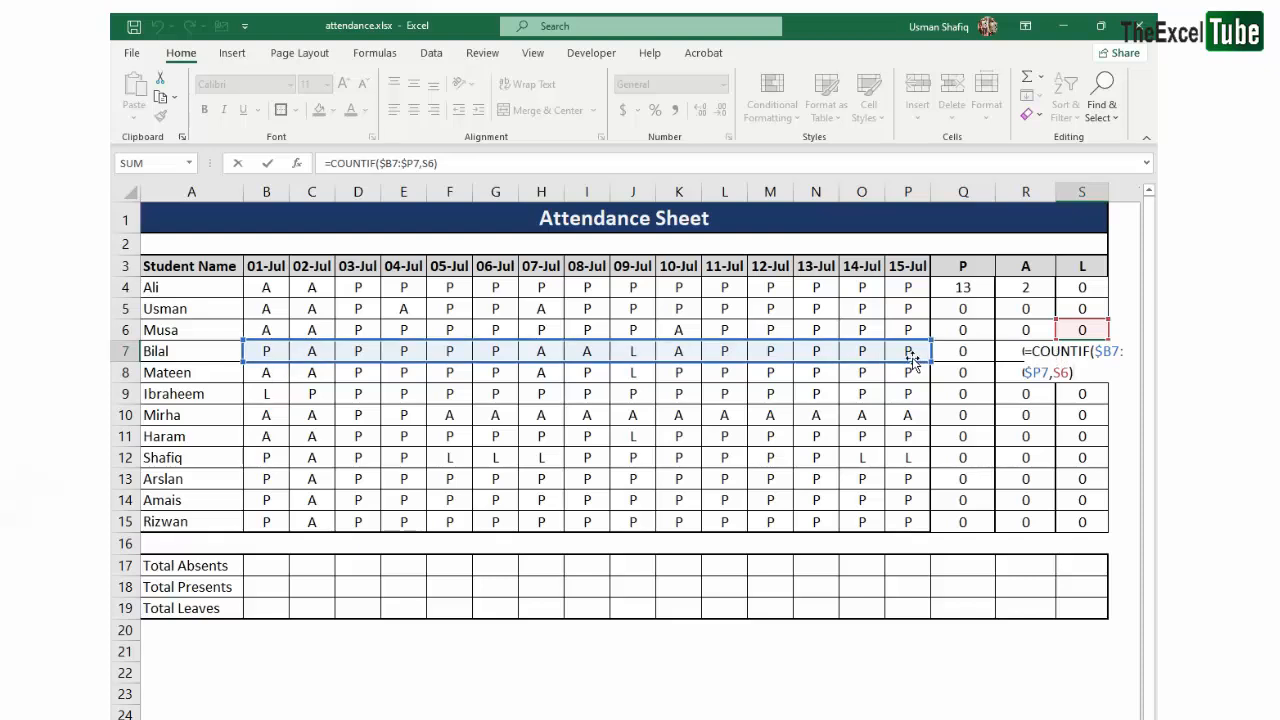
{"action": "key", "text": "Escape"}
{"action": "double_click", "coordinate": [986, 395]}
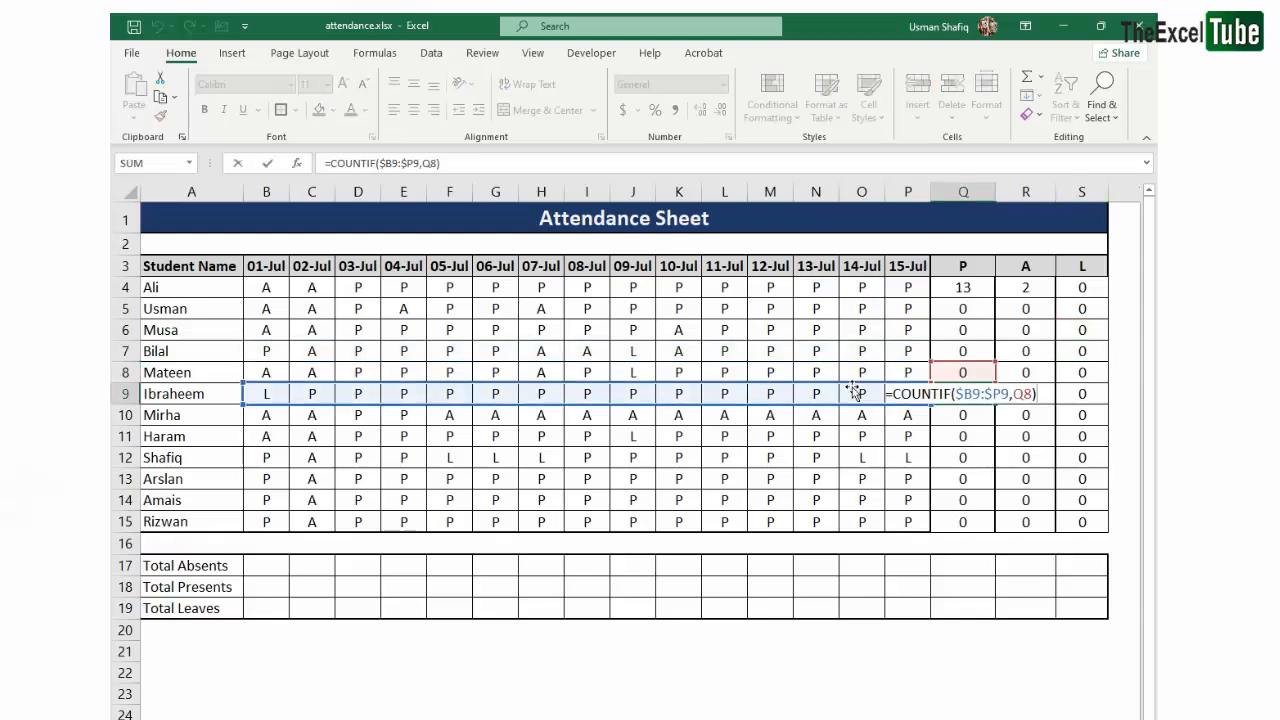
{"action": "key", "text": "Escape"}
{"action": "double_click", "coordinate": [1075, 394]}
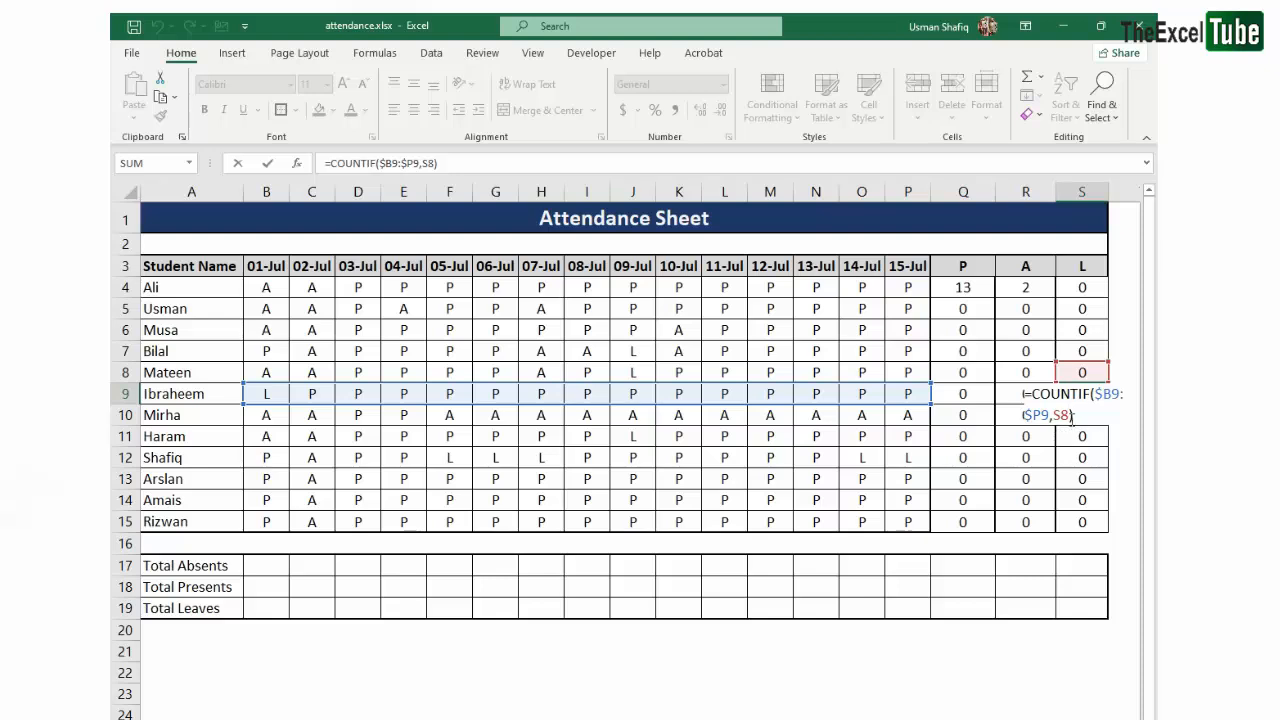
{"action": "key", "text": "Escape"}
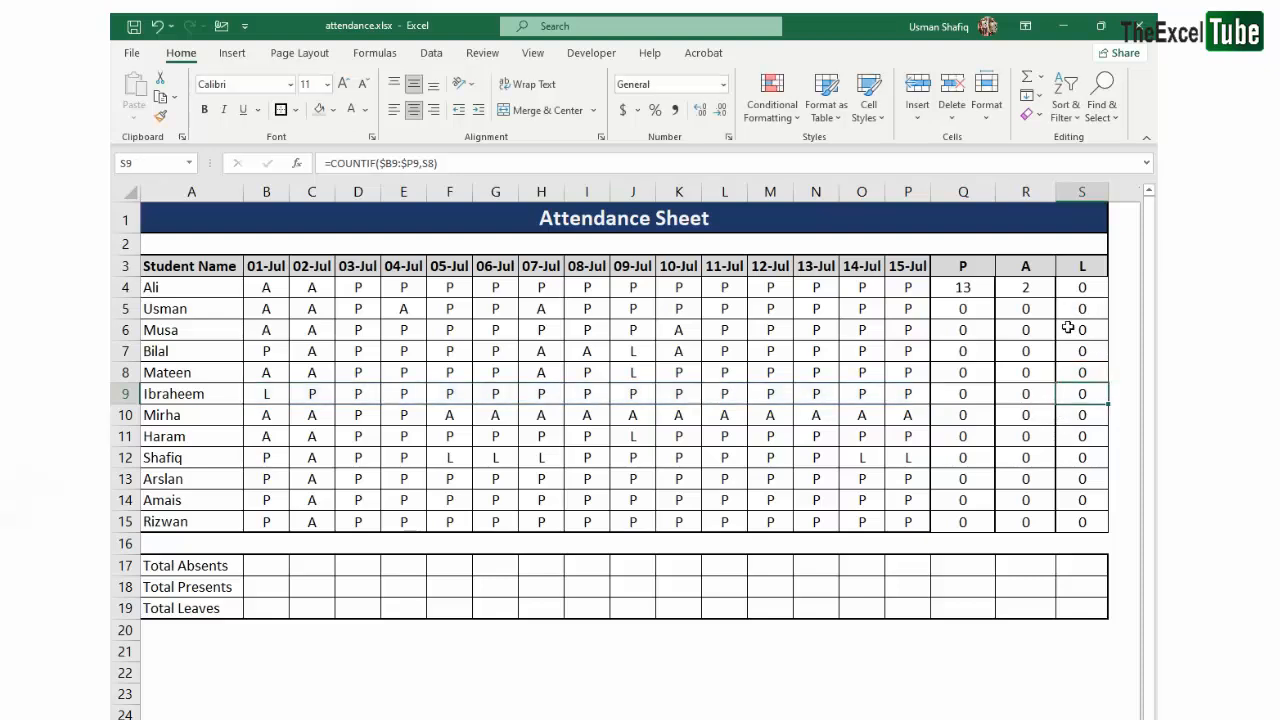
{"action": "double_click", "coordinate": [1087, 457]}
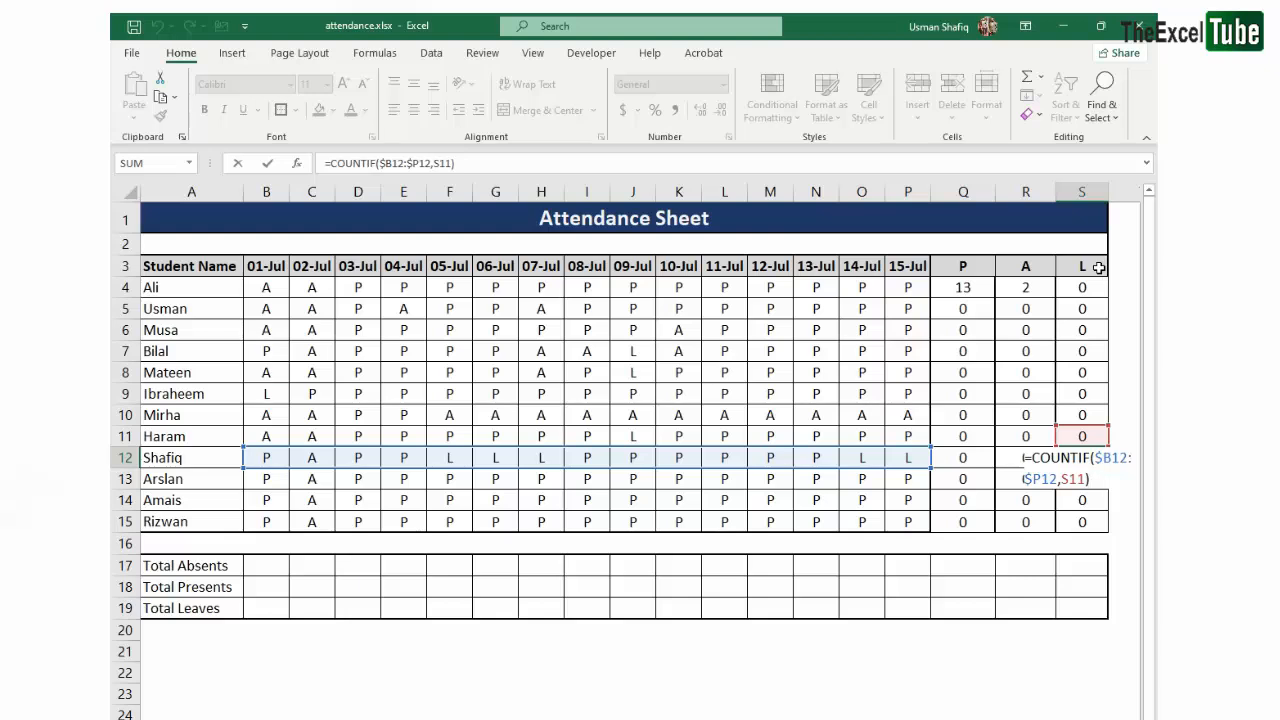
{"action": "key", "text": "Escape"}
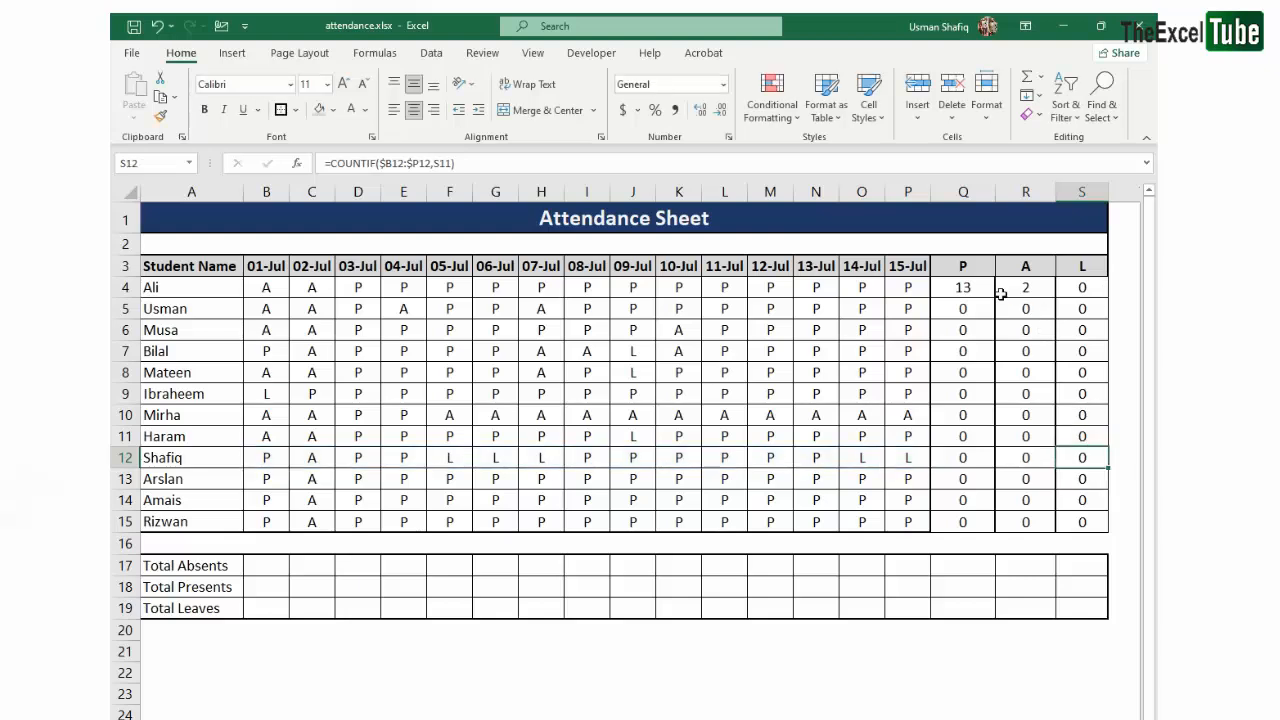
- Review the attendance range and the Q3 criterion of the Q4 formula against the P, A and L headers
{"action": "left_click", "coordinate": [985, 288]}
{"action": "left_click_drag", "start_coordinate": [264, 288], "coordinate": [1080, 266]}
{"action": "left_click", "coordinate": [955, 287]}
{"action": "left_click", "coordinate": [986, 284]}
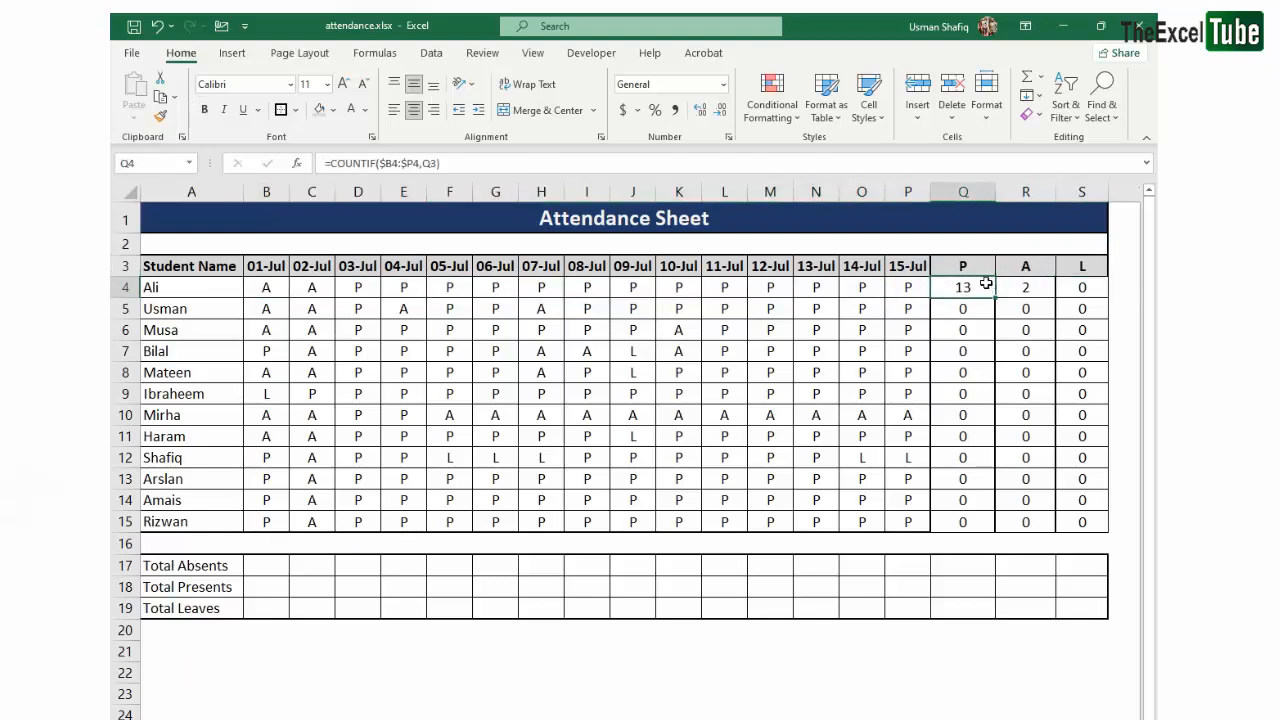
{"action": "left_click", "coordinate": [424, 170]}
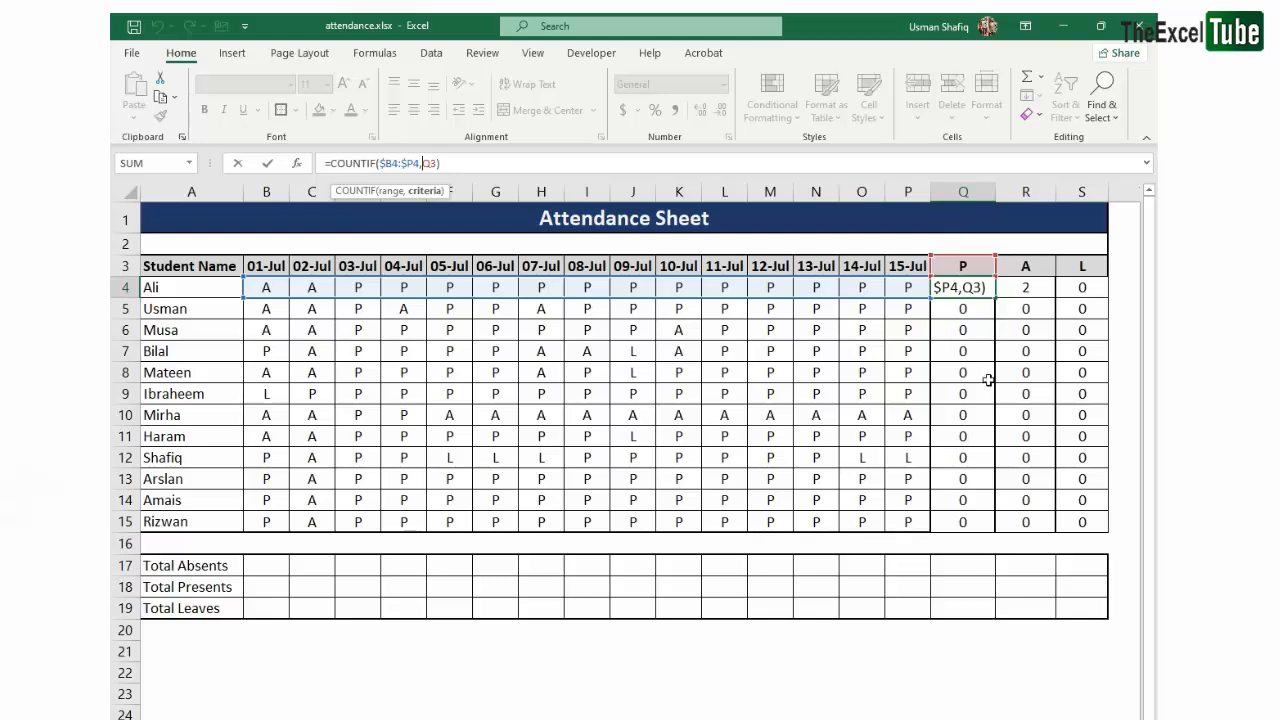
{"action": "key", "text": "ctrl+Return"}
- Check which criteria cells the formulas in Q11, R7 and S7 use instead of their headers in row 3
{"action": "left_click", "coordinate": [965, 436]}
{"action": "double_click", "coordinate": [973, 436]}
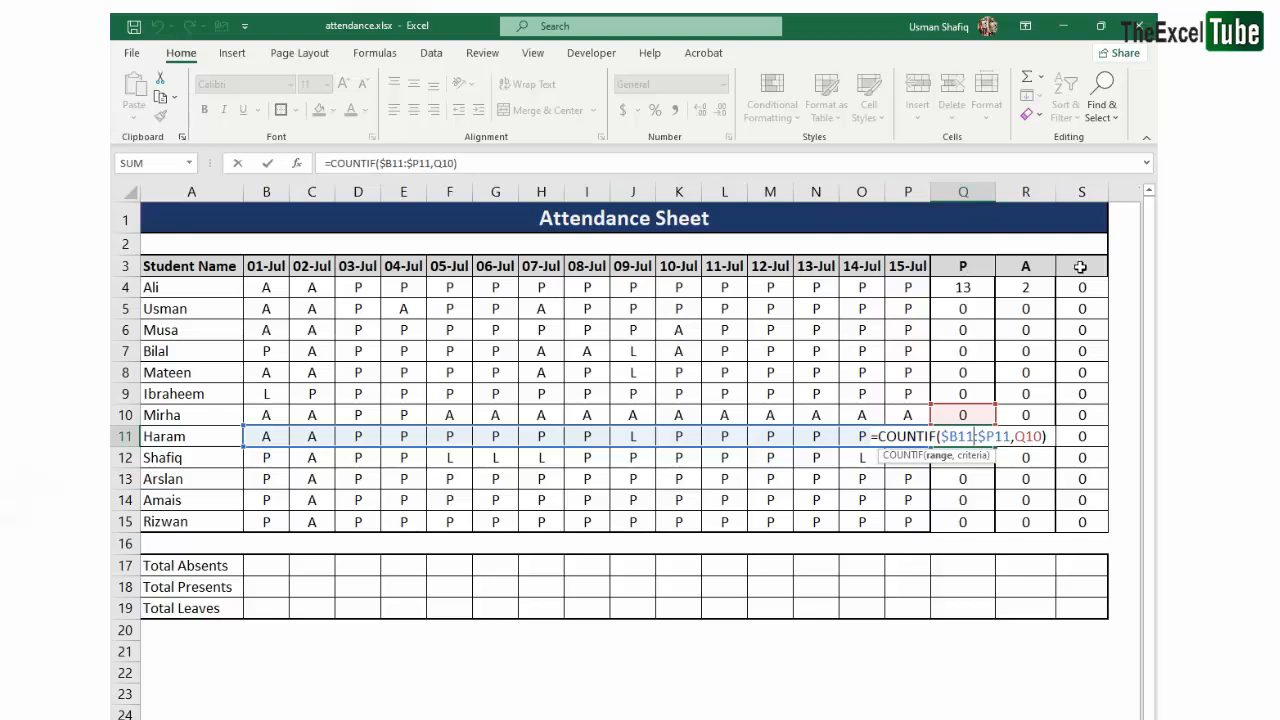
{"action": "key", "text": "Escape"}
{"action": "double_click", "coordinate": [1027, 351]}
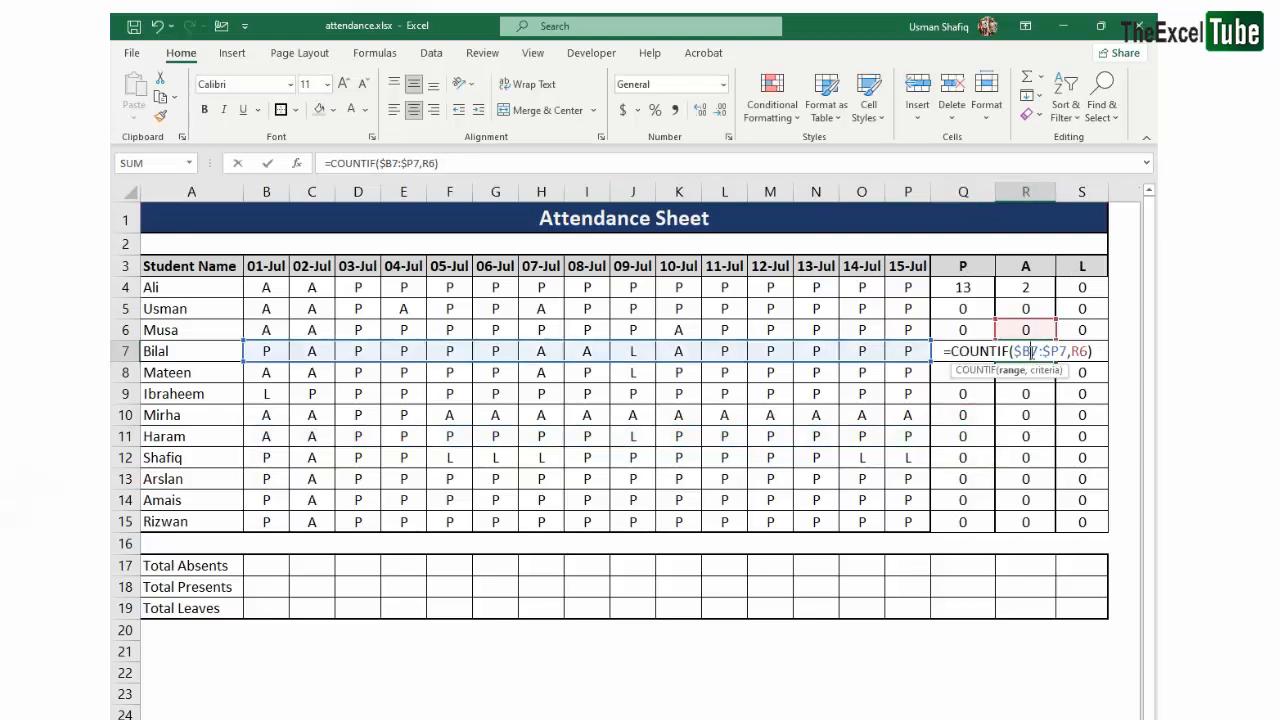
{"action": "key", "text": "Escape"}
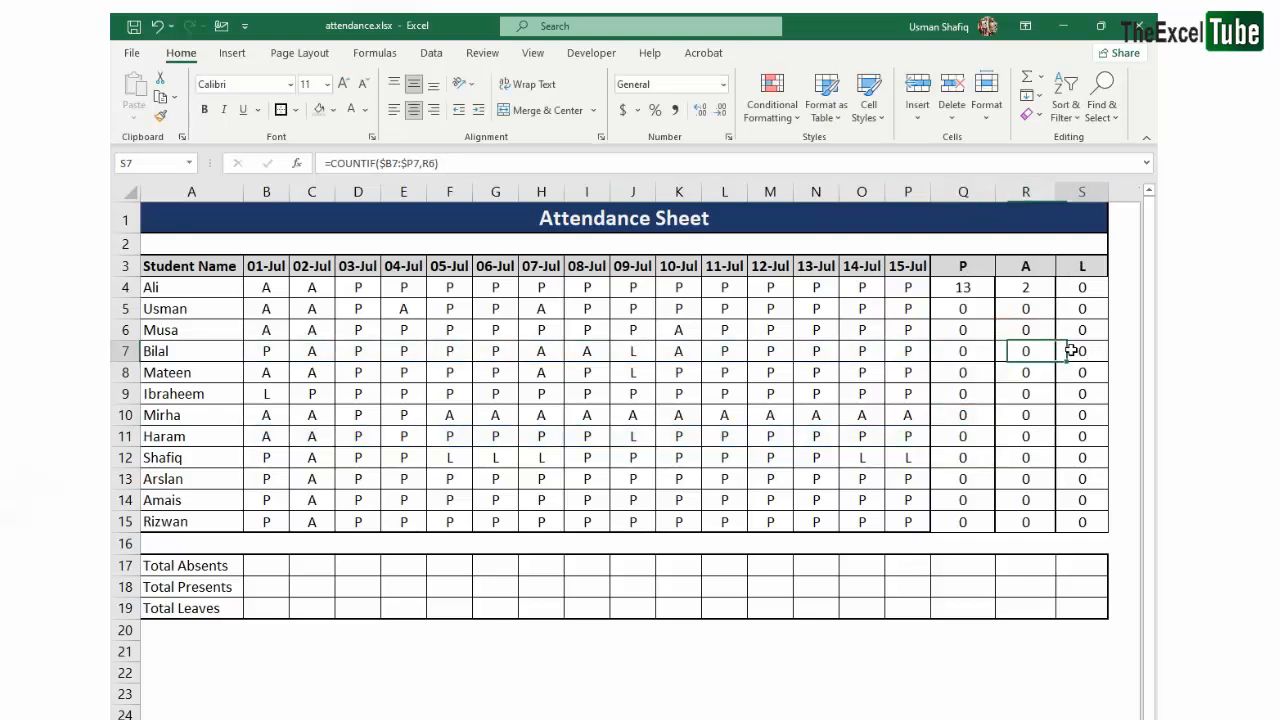
{"action": "double_click", "coordinate": [1082, 351]}
{"action": "key", "text": "Escape"}
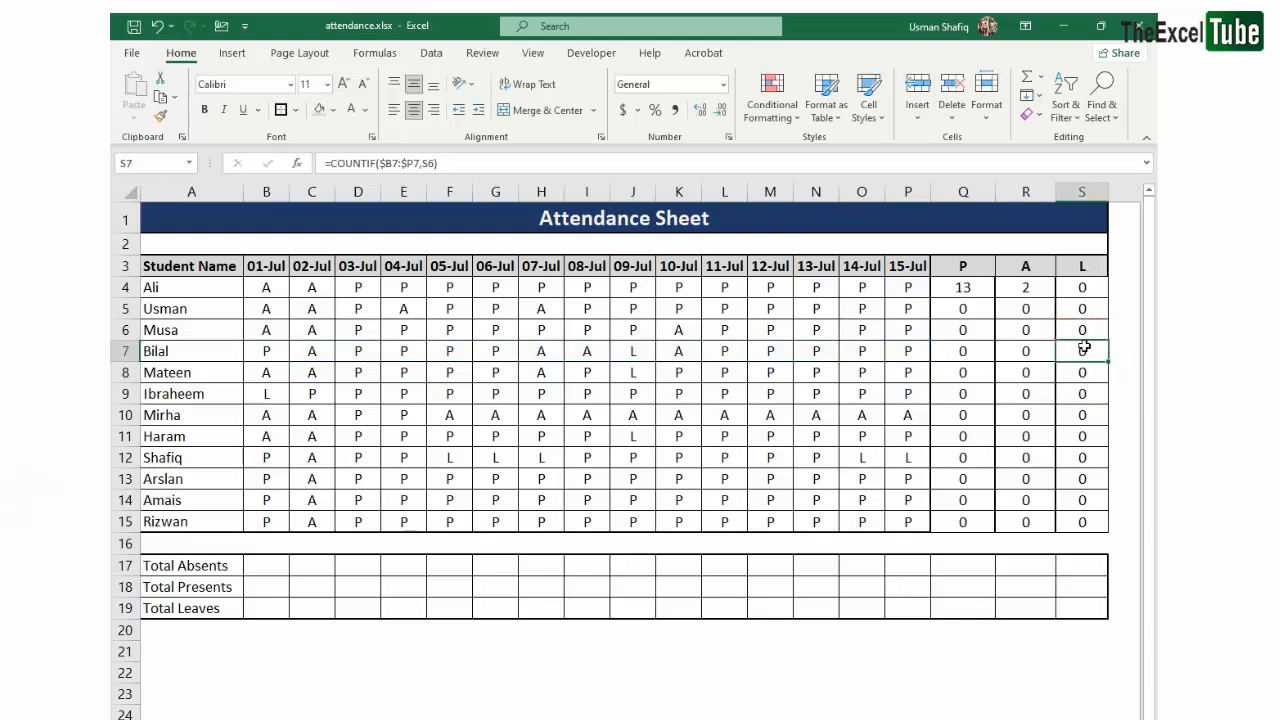
{"action": "double_click", "coordinate": [1083, 350]}
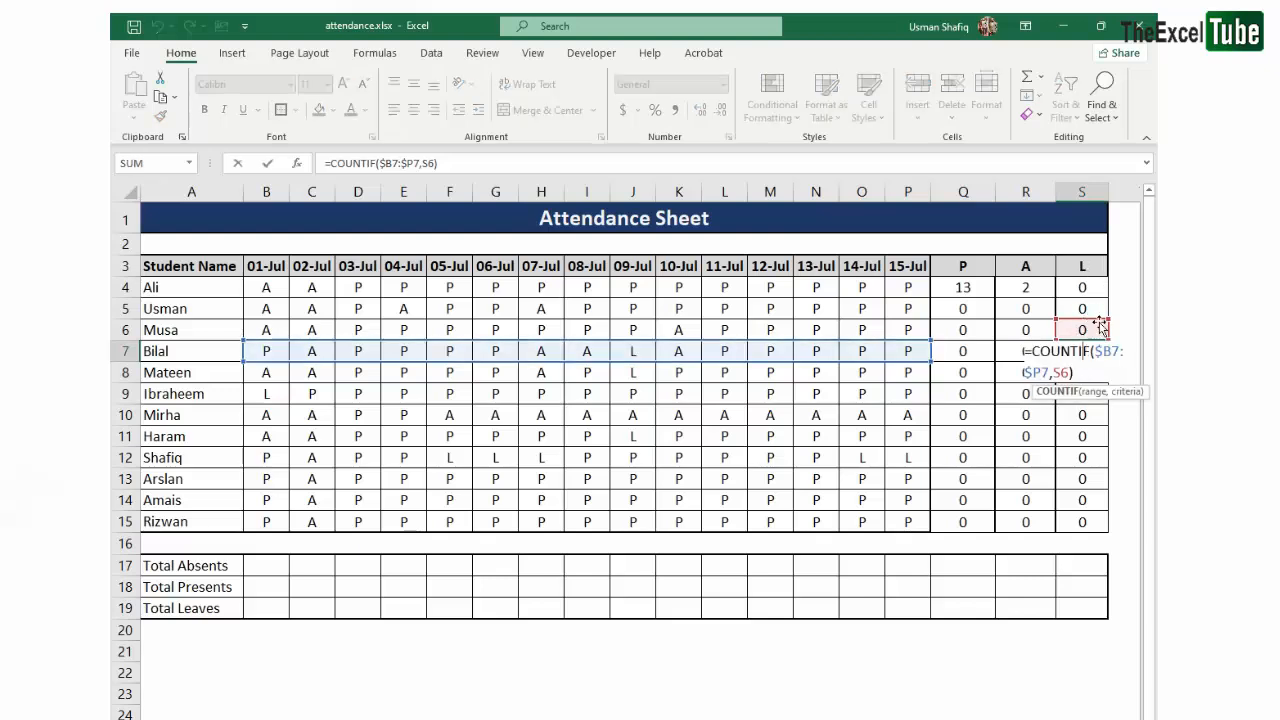
{"action": "key", "text": "Escape"}
- Lock the criterion row in the Q4 formula so it reads =COUNTIF($B4:$P4,Q$3)
{"action": "left_click", "coordinate": [960, 287]}
{"action": "left_click", "coordinate": [412, 162]}
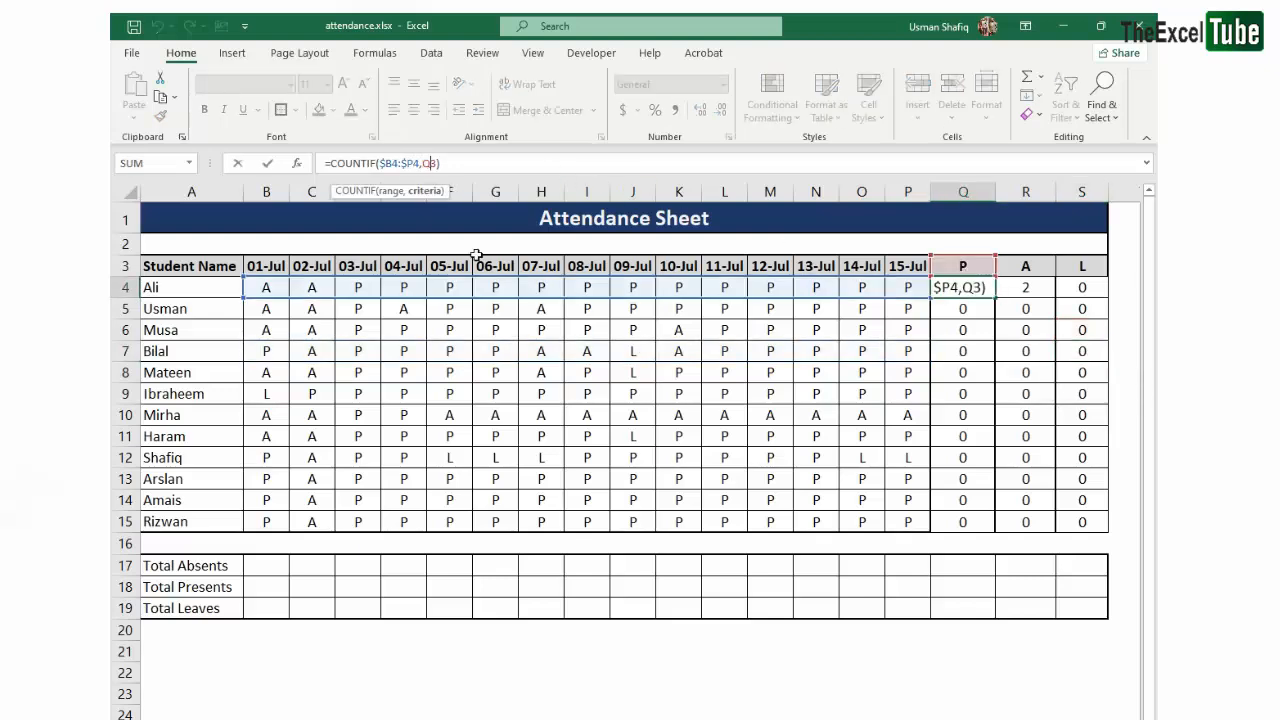
{"action": "key", "text": "Left"}
{"action": "key", "text": "Left"}
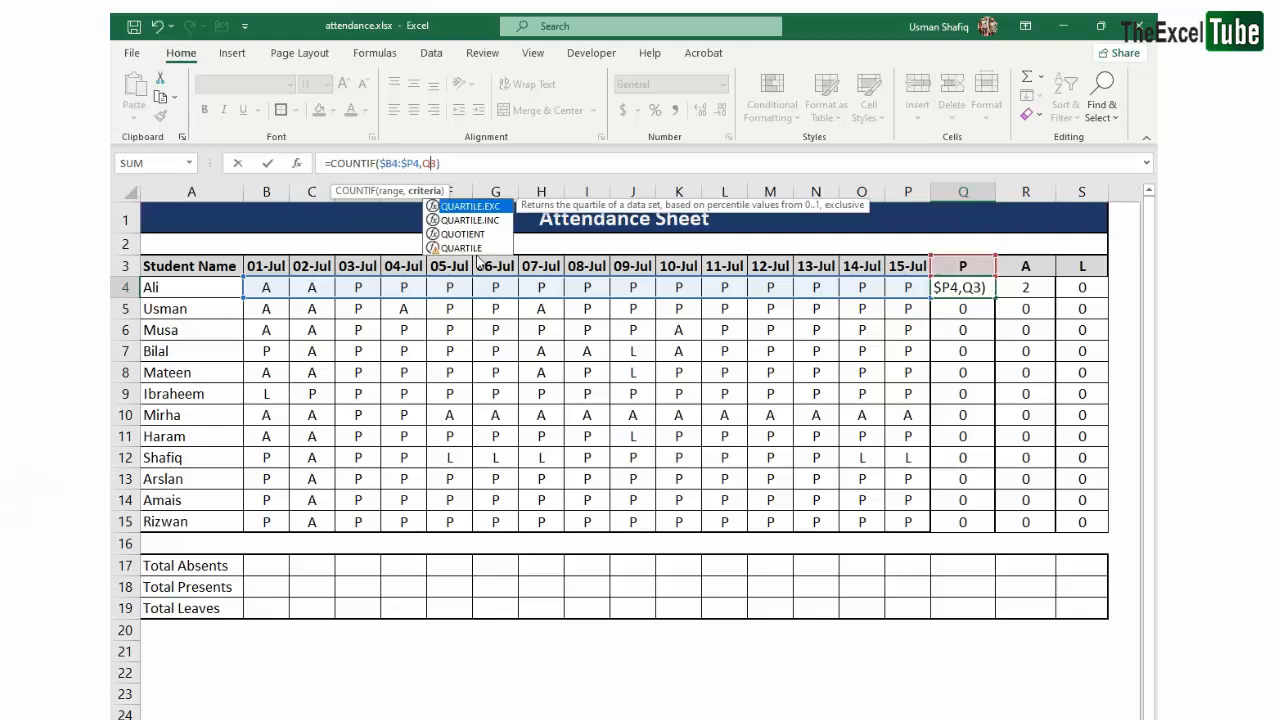
{"action": "type", "text": "$"}
{"action": "key", "text": "Return"}
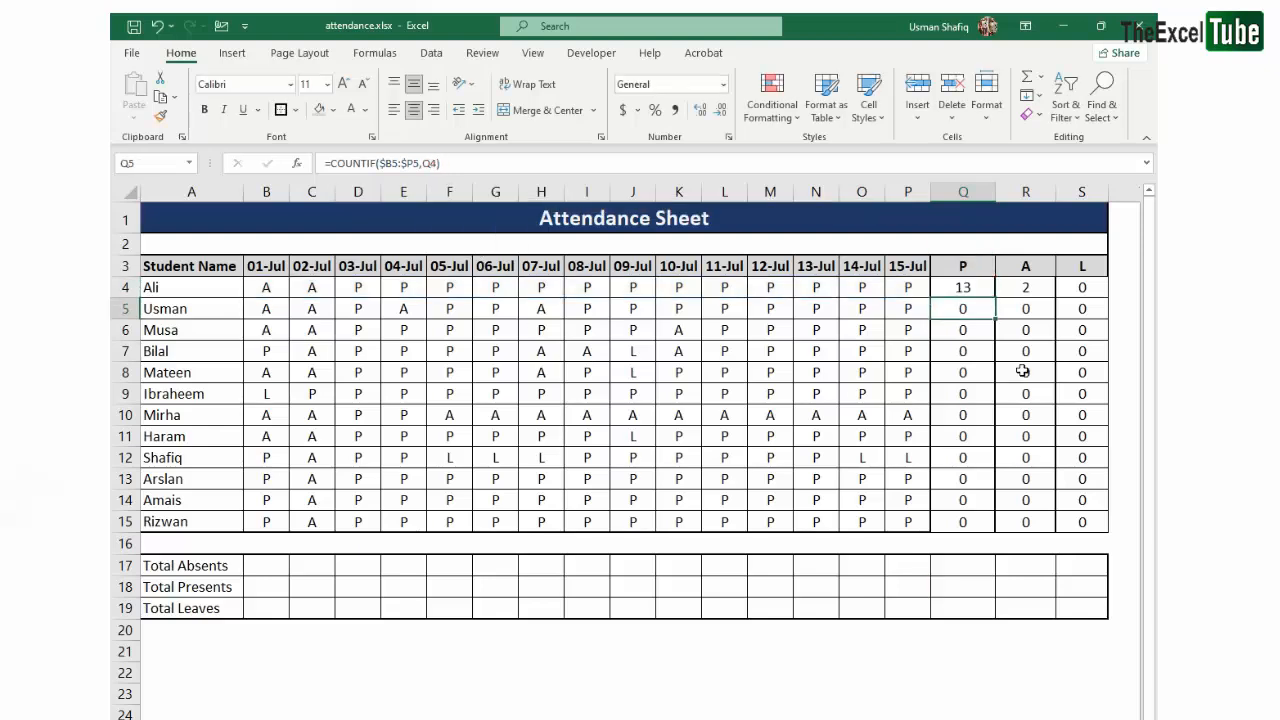
- Clear the old counts from R4:S15 and Q5:Q15, keeping only the formula in Q4
{"action": "left_click", "coordinate": [945, 285]}
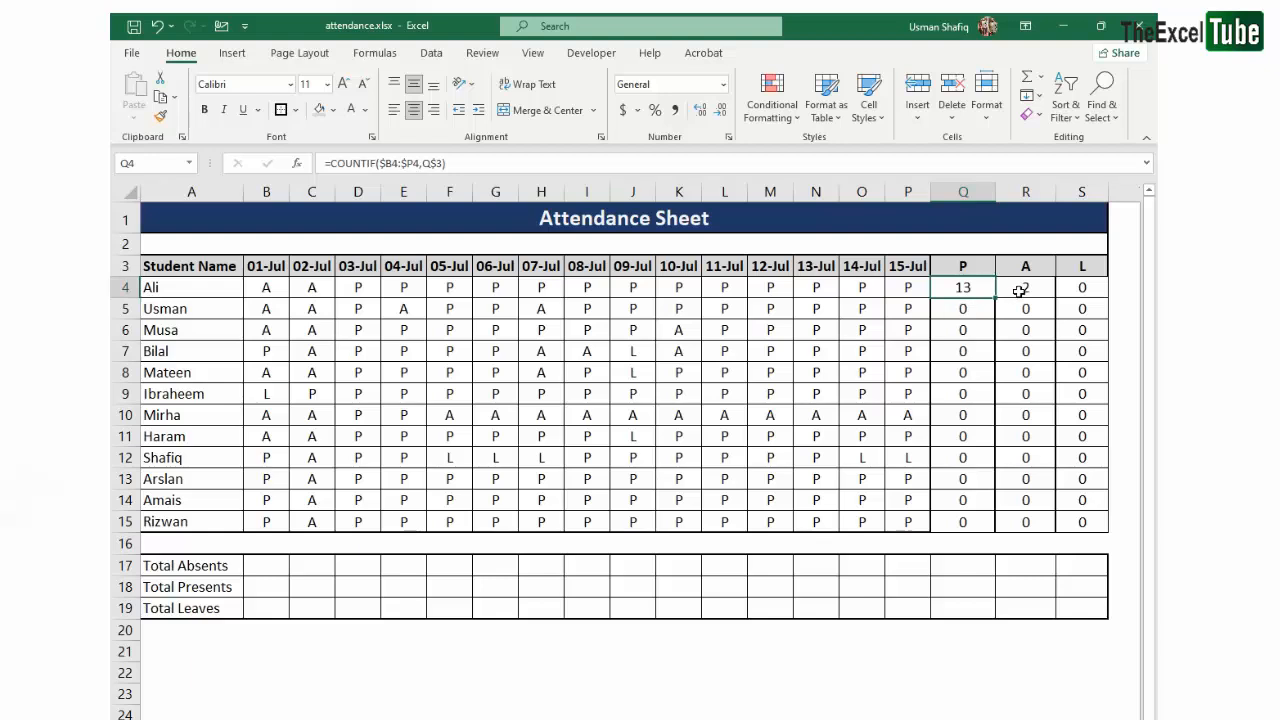
{"action": "left_click_drag", "start_coordinate": [1020, 289], "coordinate": [1083, 518]}
{"action": "key", "text": "Delete"}
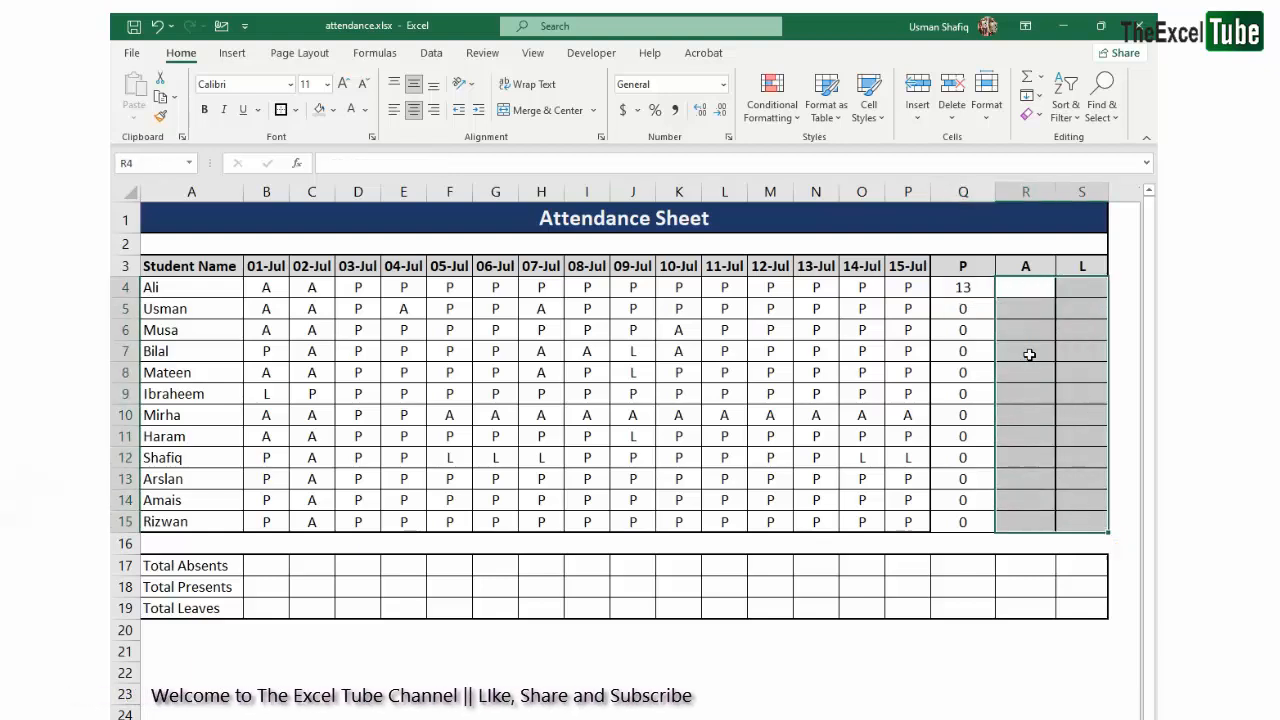
{"action": "left_click_drag", "start_coordinate": [963, 309], "coordinate": [979, 530]}
{"action": "key", "text": "Delete"}
- Fill the formula =COUNTIF($B4:$P4,Q$3) from Q4 through the whole range Q4:S15
{"action": "left_click", "coordinate": [975, 289]}
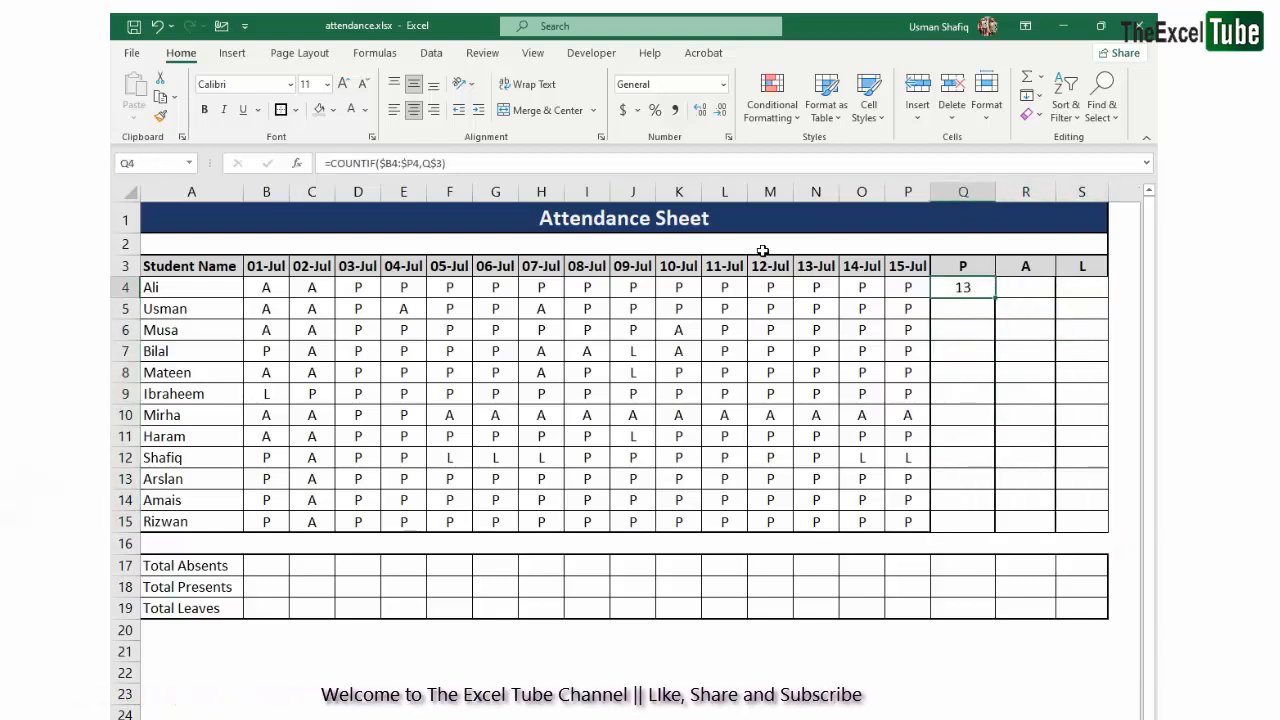
{"action": "key", "text": "F2"}
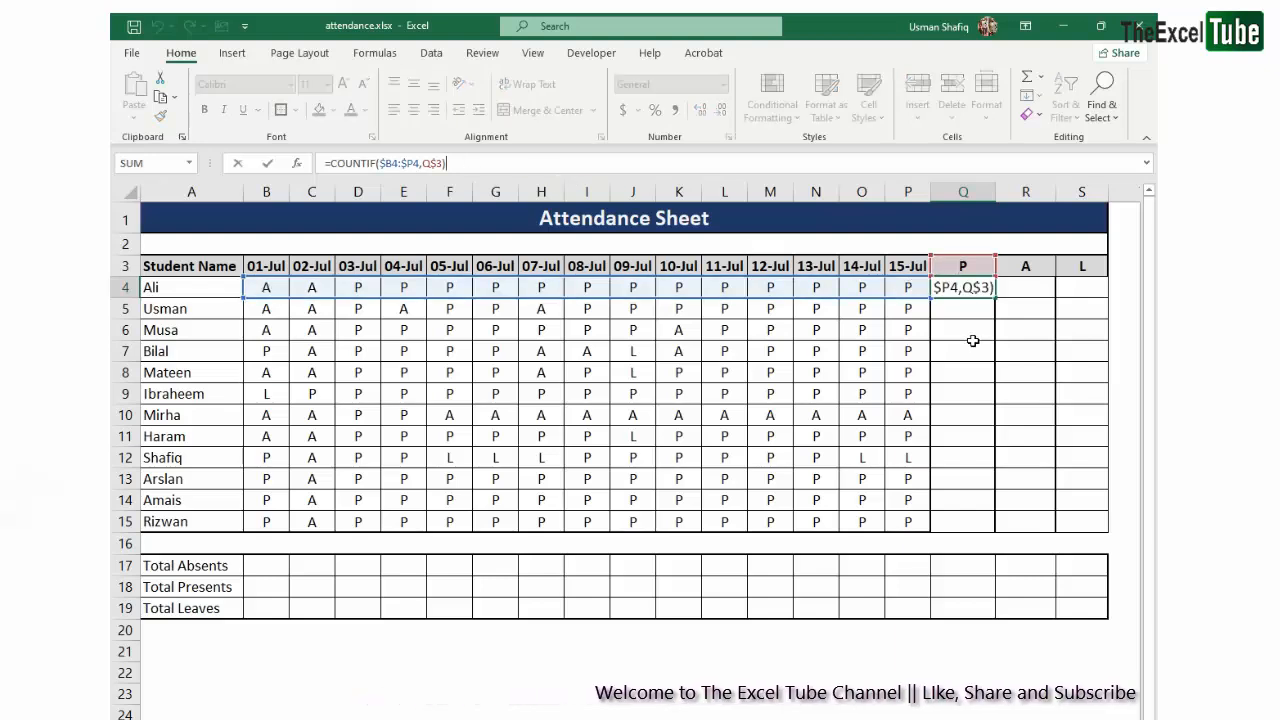
{"action": "key", "text": "Return"}
{"action": "left_click", "coordinate": [958, 287]}
{"action": "left_click_drag", "start_coordinate": [995, 297], "coordinate": [1073, 510]}
{"action": "key", "text": "ctrl+d"}
- Verify the row ranges and locked header criteria of the filled formulas in S7, R11, S11 and S14
{"action": "left_click", "coordinate": [1078, 352]}
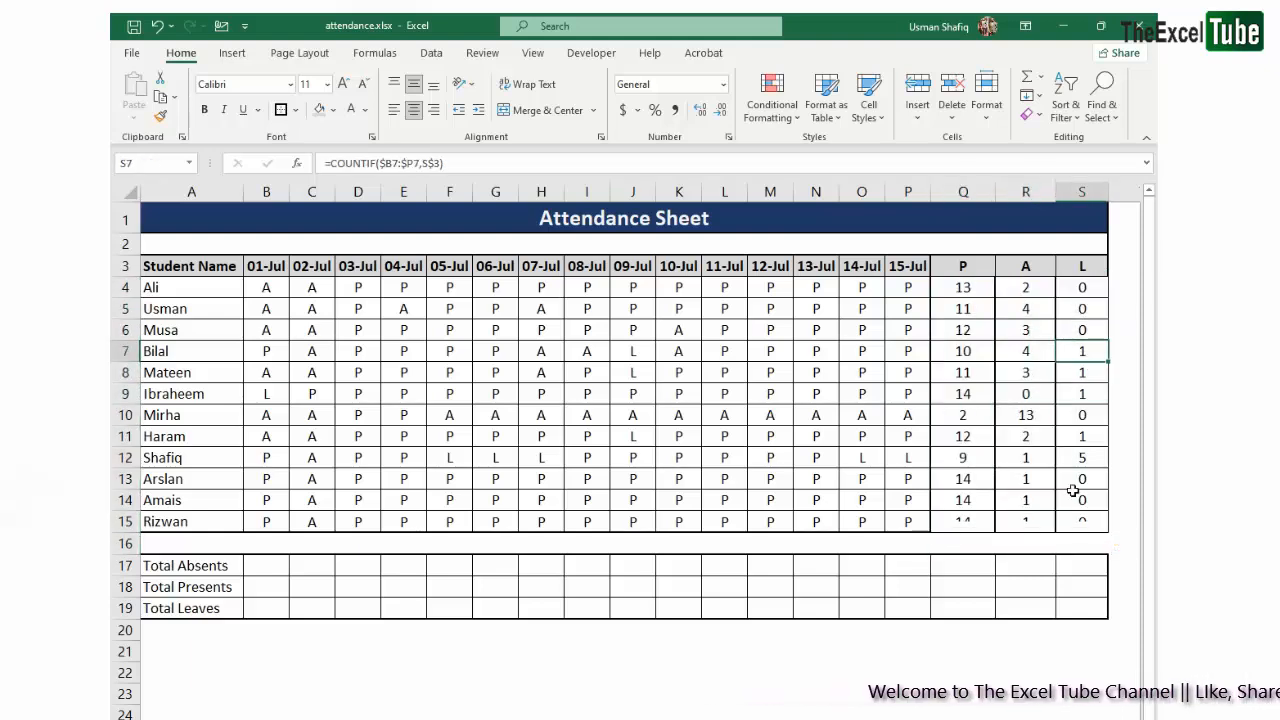
{"action": "double_click", "coordinate": [1042, 437]}
{"action": "key", "text": "Escape"}
{"action": "double_click", "coordinate": [1085, 437]}
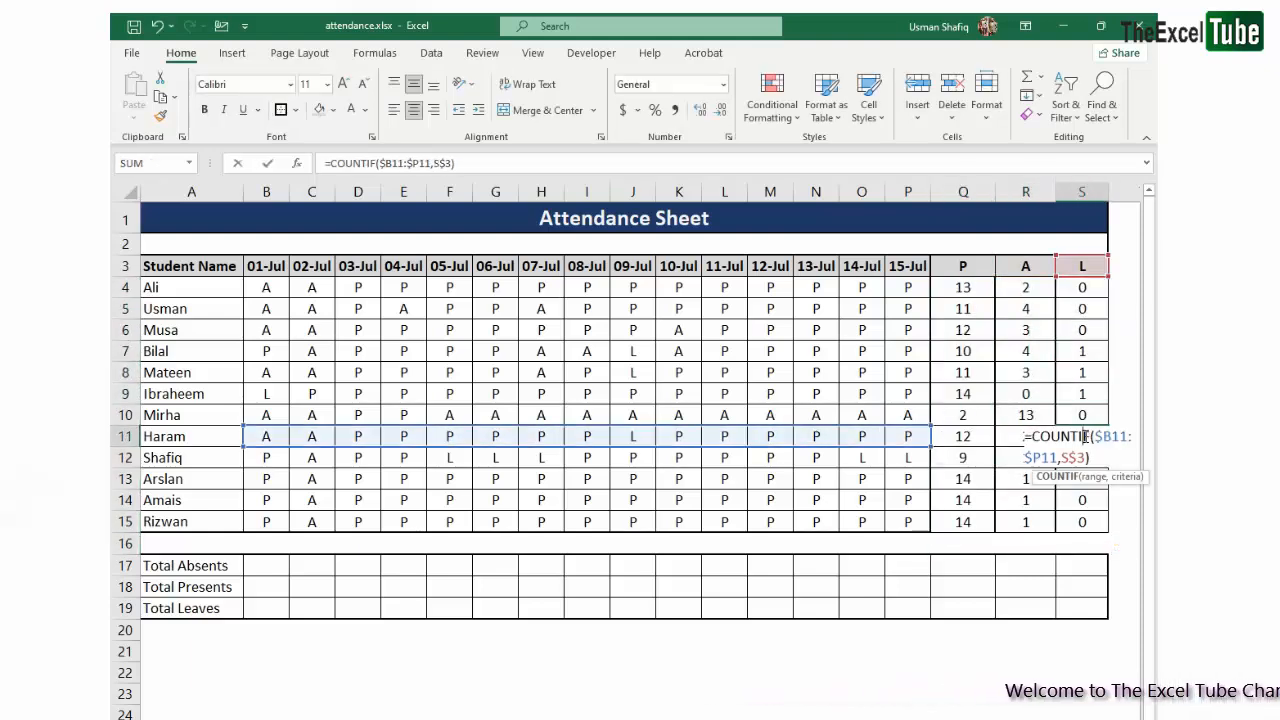
{"action": "key", "text": "Escape"}
{"action": "double_click", "coordinate": [1088, 499]}
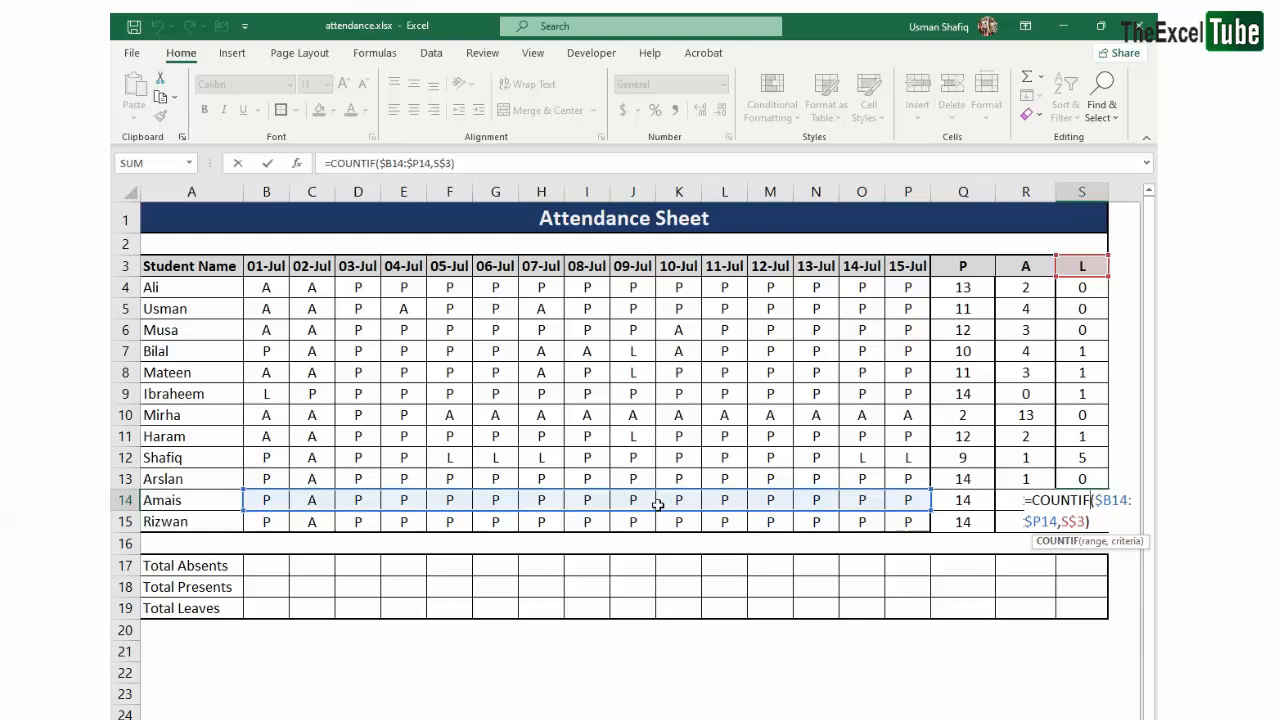
- Review the mixed references in the Q4 formula =COUNTIF($B4:$P4,Q$3)
{"action": "key", "text": "Escape"}
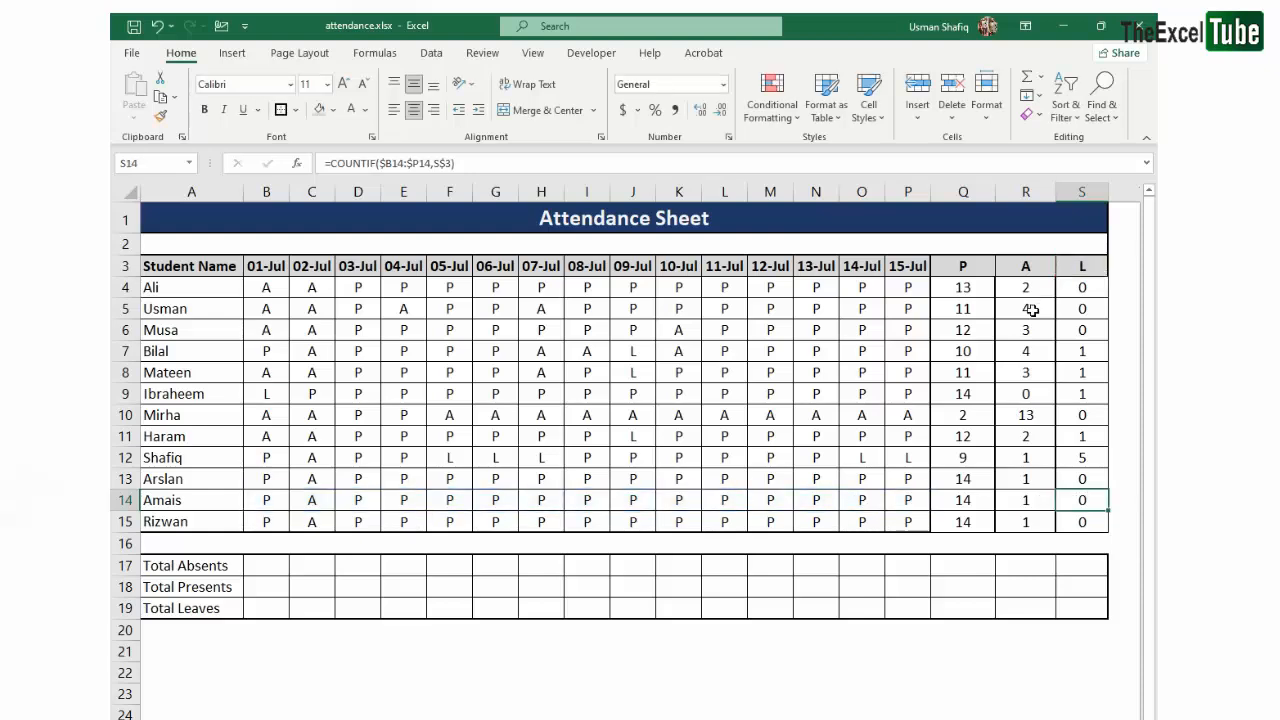
{"action": "double_click", "coordinate": [970, 287]}
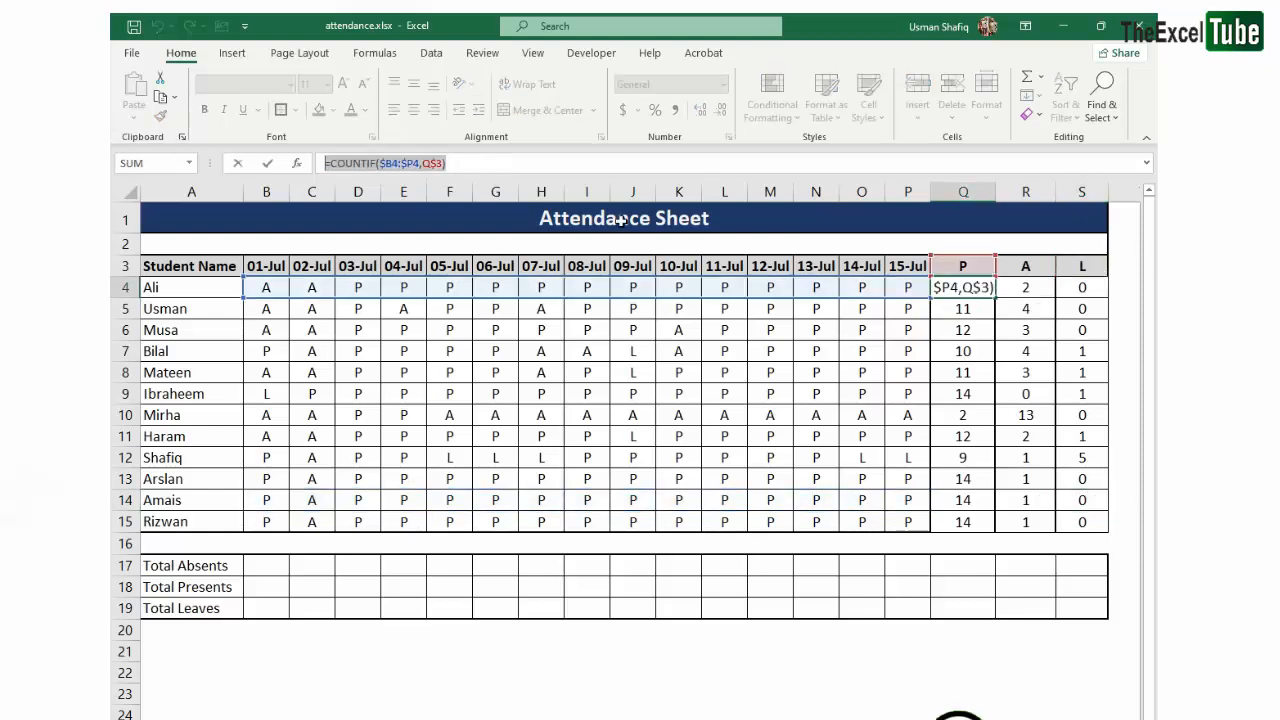
{"action": "left_click", "coordinate": [1003, 314]}
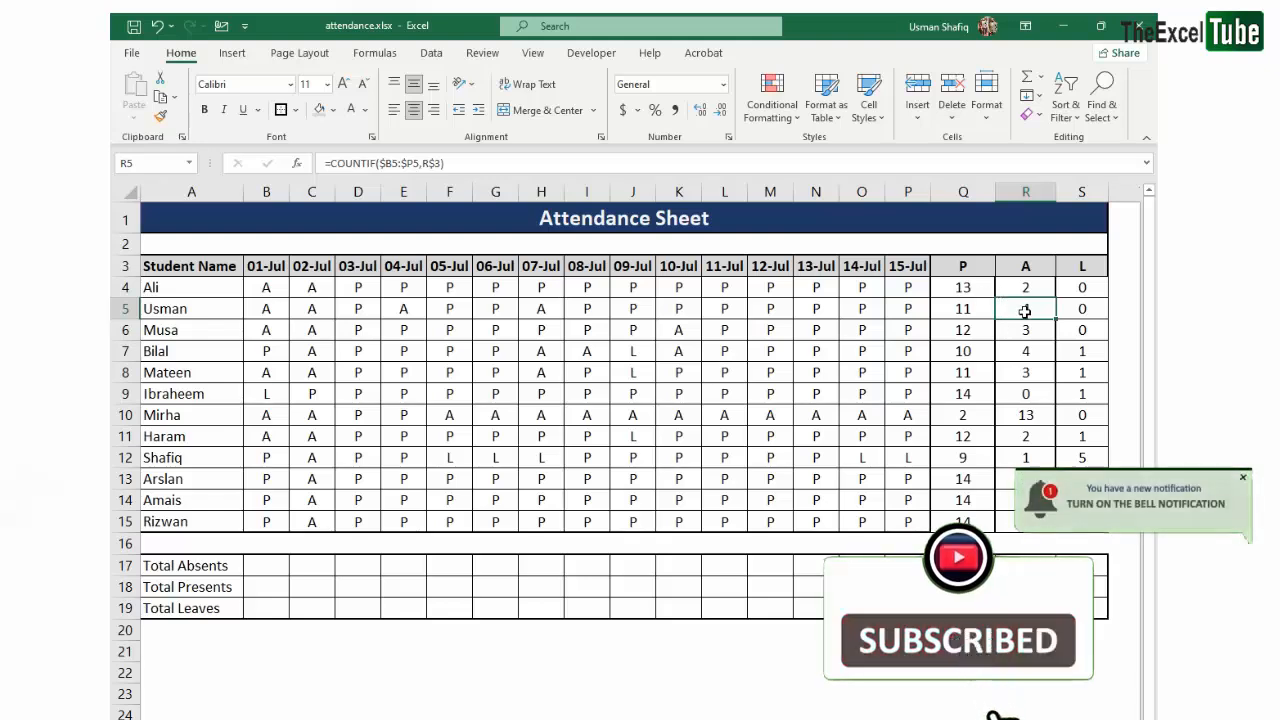
{"action": "left_click", "coordinate": [985, 290]}
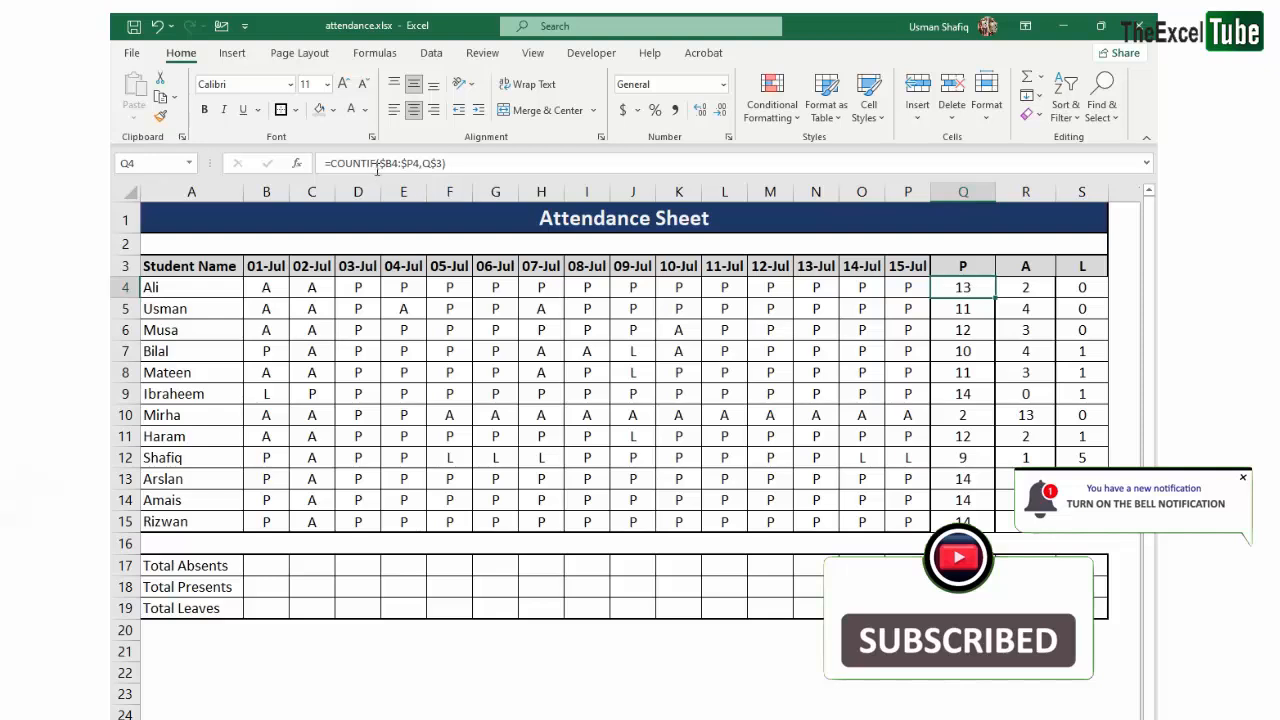
{"action": "left_click_drag", "start_coordinate": [467, 163], "coordinate": [200, 158]}
{"action": "key", "text": "Escape"}
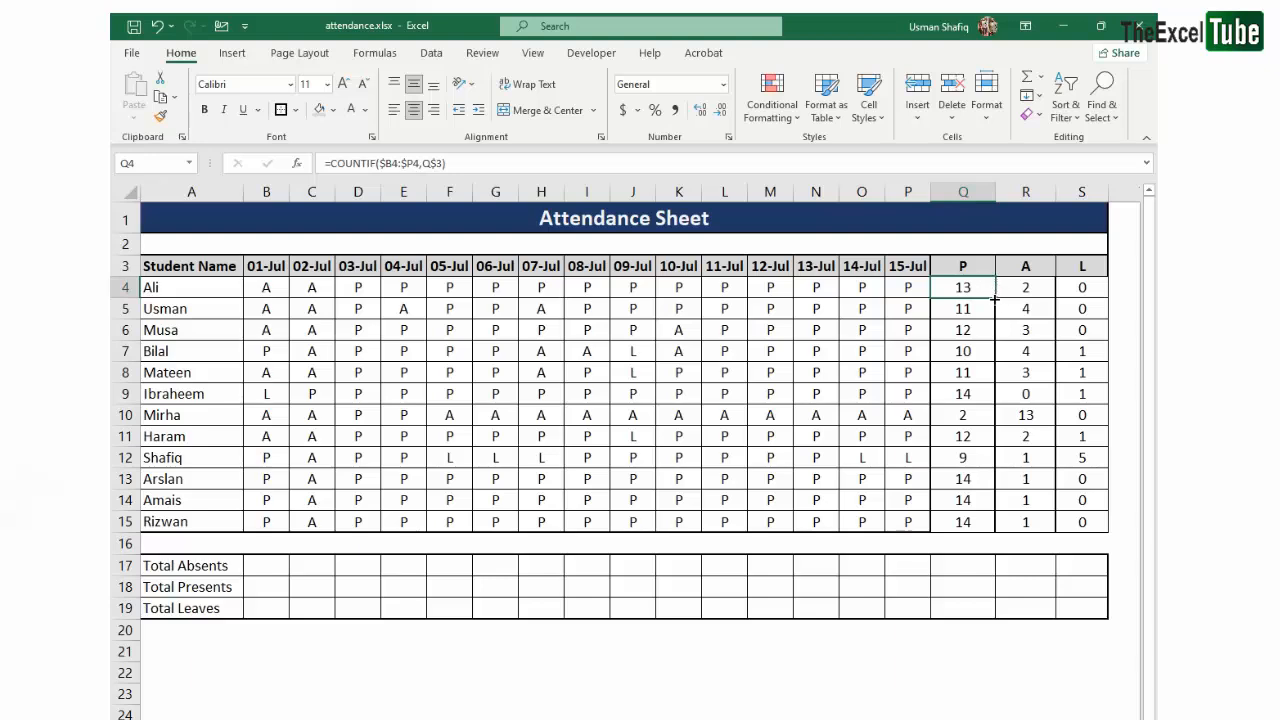
- Change the summary headers in Q3, R3 and S3 to L, P and A
{"action": "key", "text": "Up"}
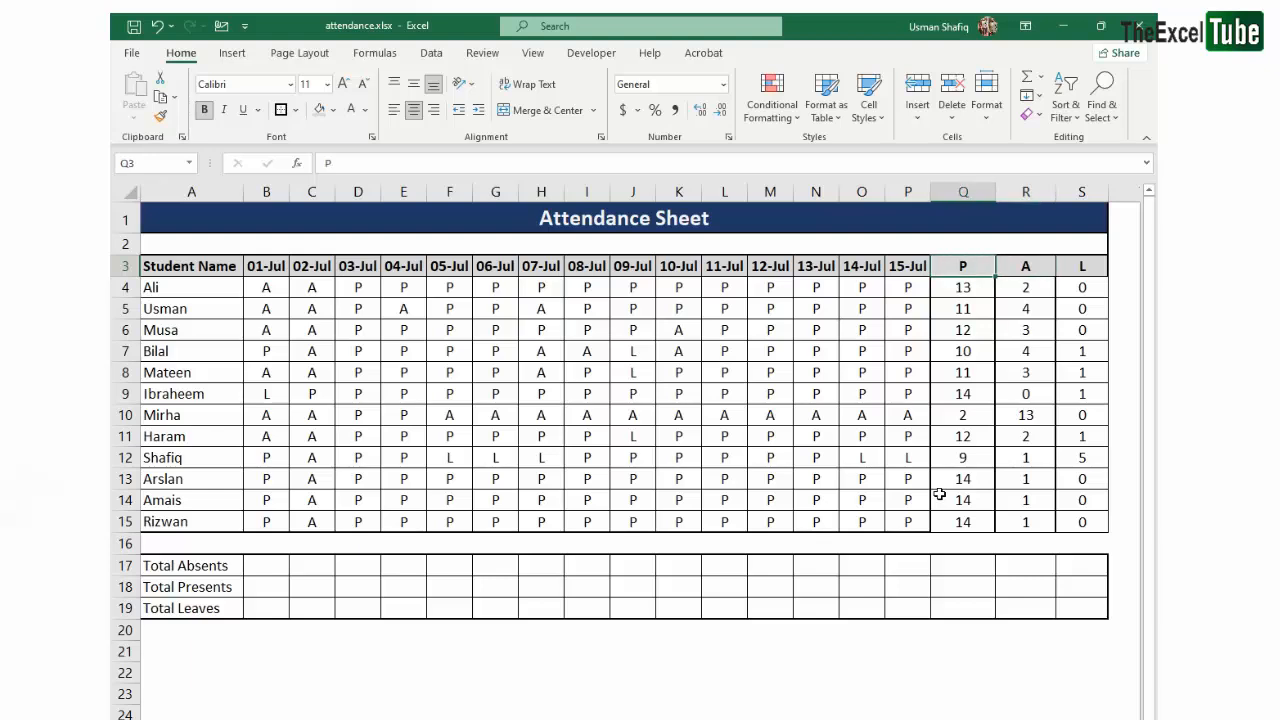
{"action": "type", "text": "L"}
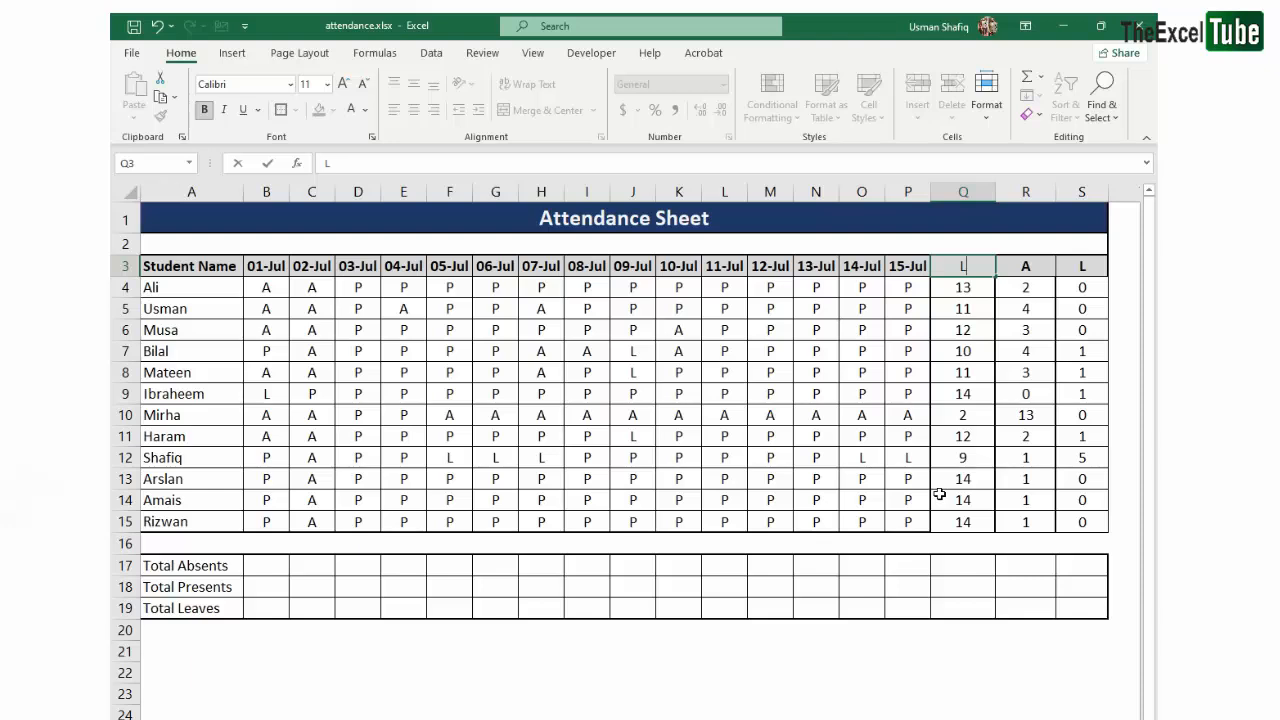
{"action": "key", "text": "Tab"}
{"action": "type", "text": "A"}
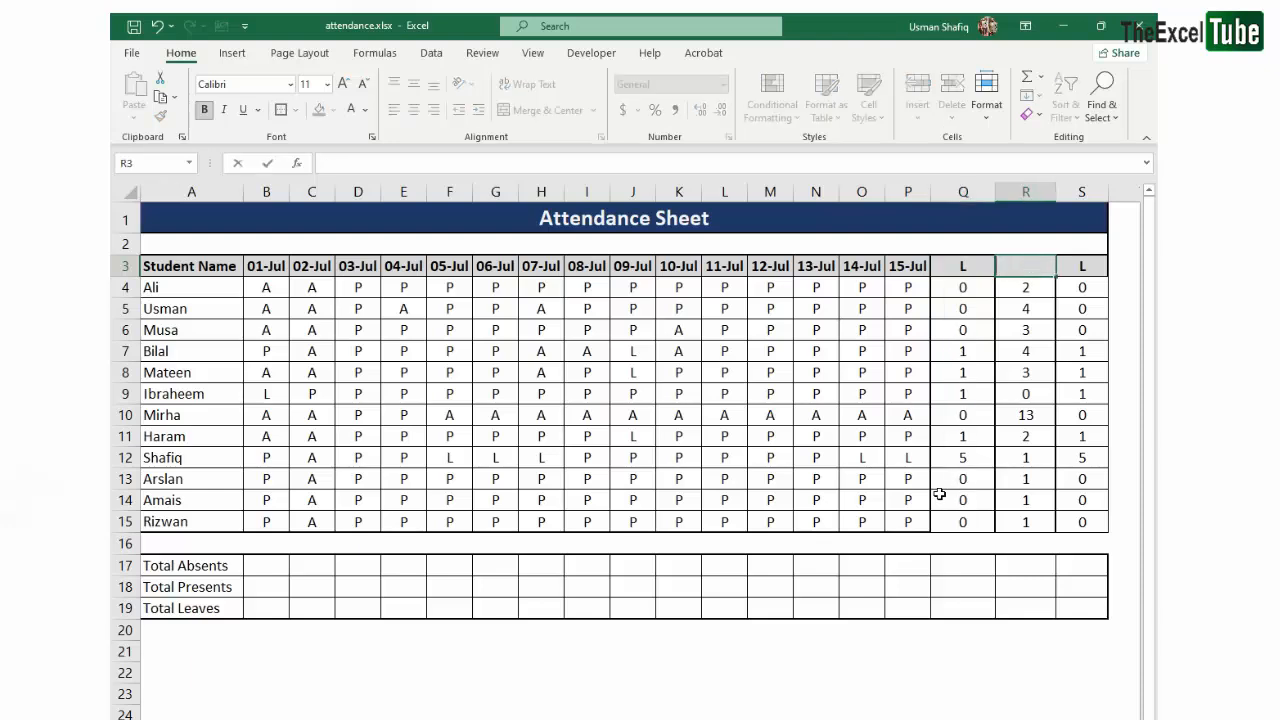
{"action": "key", "text": "Tab"}
{"action": "type", "text": "A"}
{"action": "key", "text": "Return"}
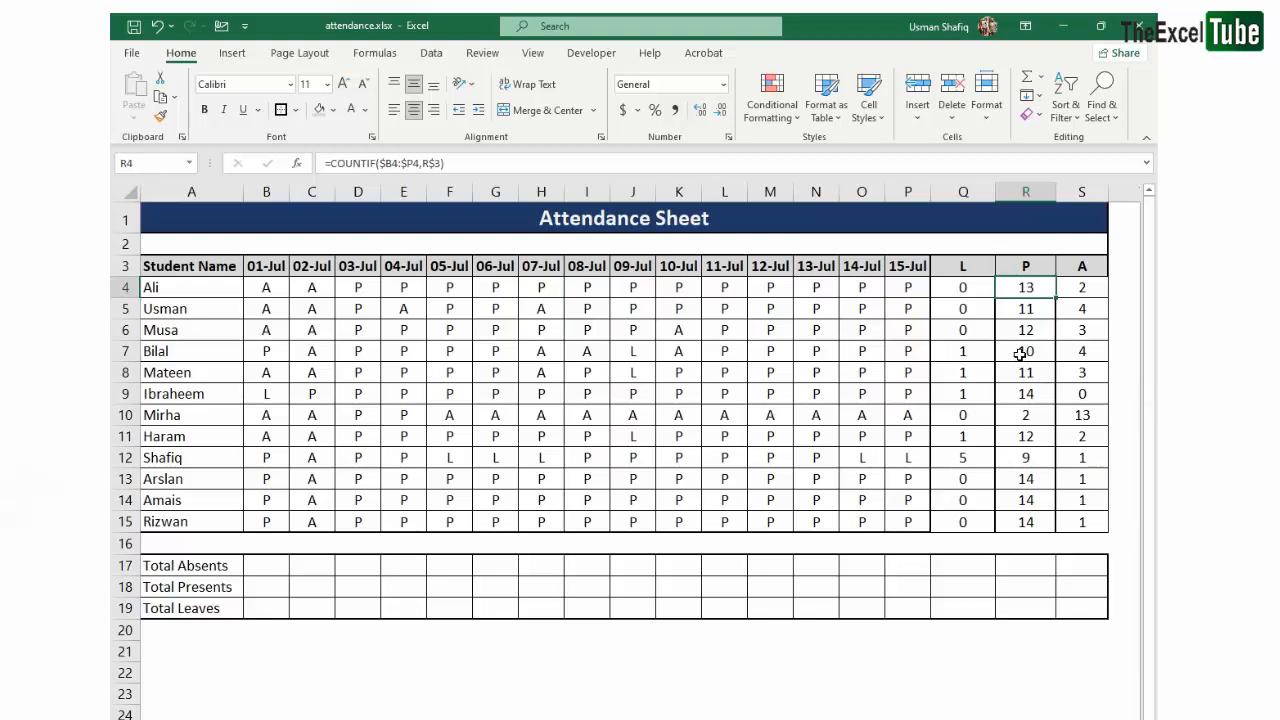
- Check the Q4 formula and the counts listed under each reordered header in columns Q, R and S
{"action": "double_click", "coordinate": [979, 282]}
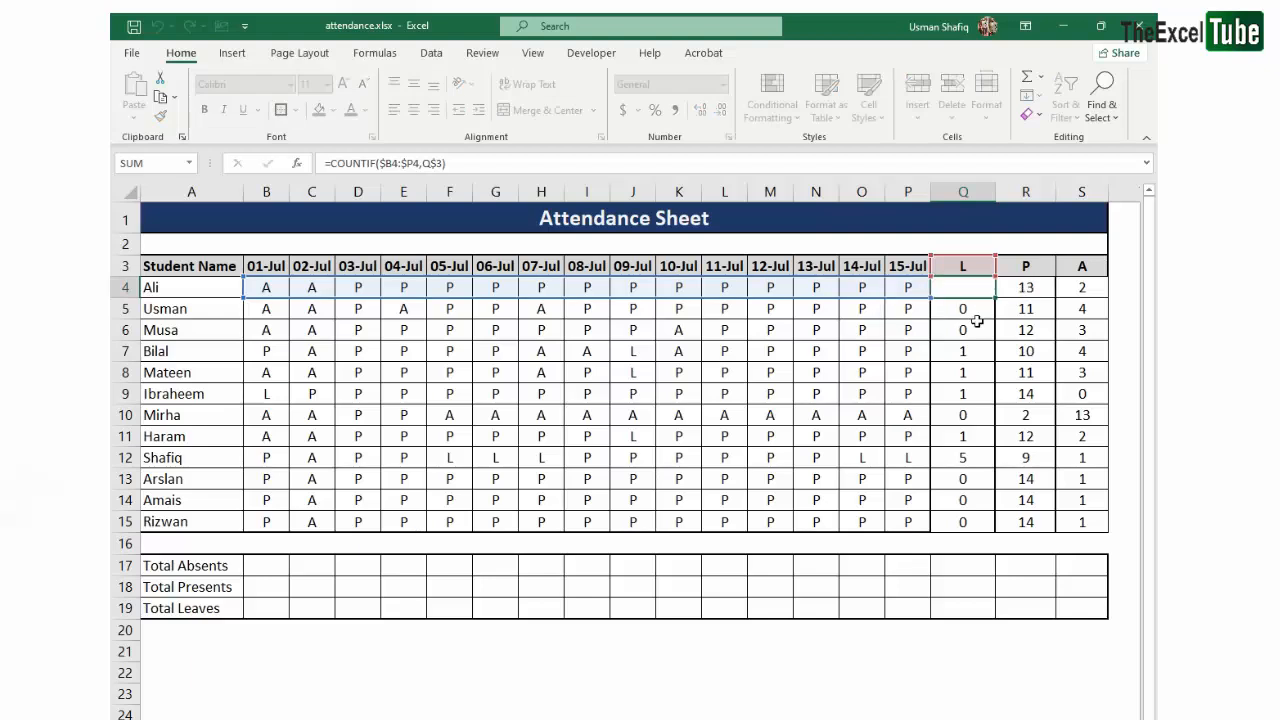
{"action": "key", "text": "Escape"}
{"action": "left_click_drag", "start_coordinate": [972, 265], "coordinate": [985, 530]}
{"action": "left_click_drag", "start_coordinate": [1036, 251], "coordinate": [1041, 498]}
{"action": "left_click_drag", "start_coordinate": [1089, 267], "coordinate": [1088, 497]}
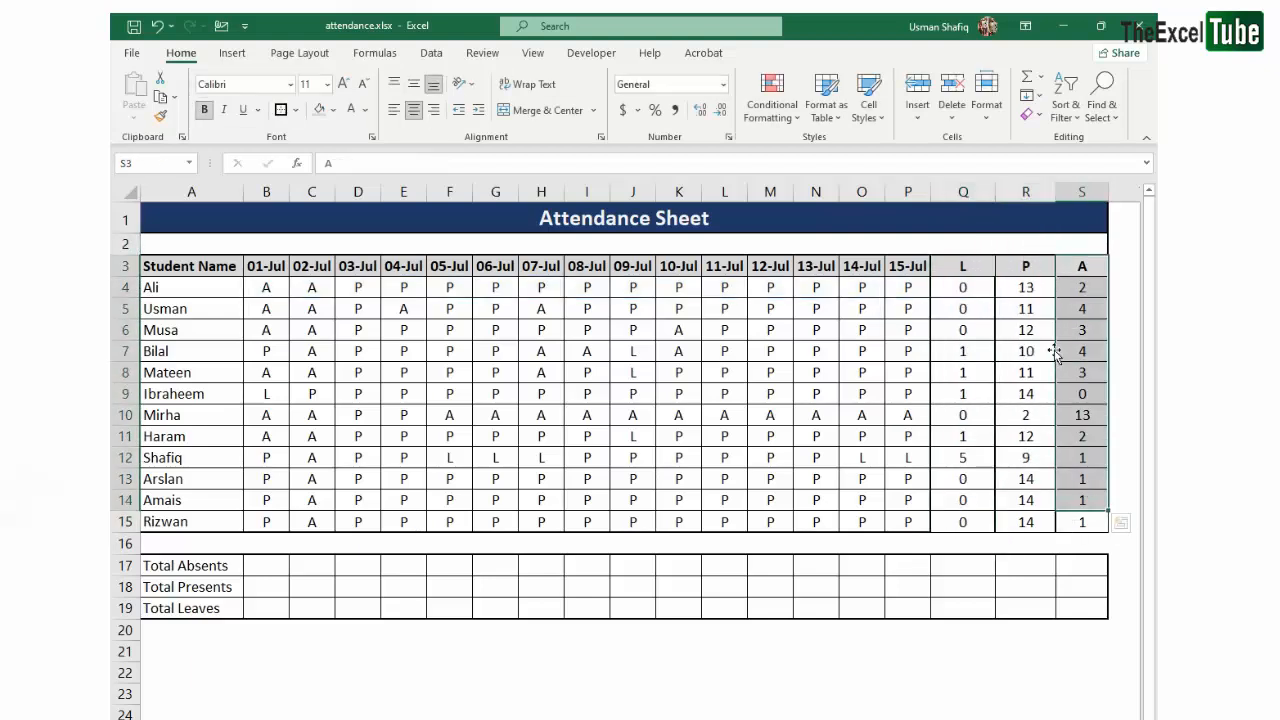
- Reorder the summary headers in Q3, R3 and S3 to A, L and P
{"action": "left_click", "coordinate": [1063, 266]}
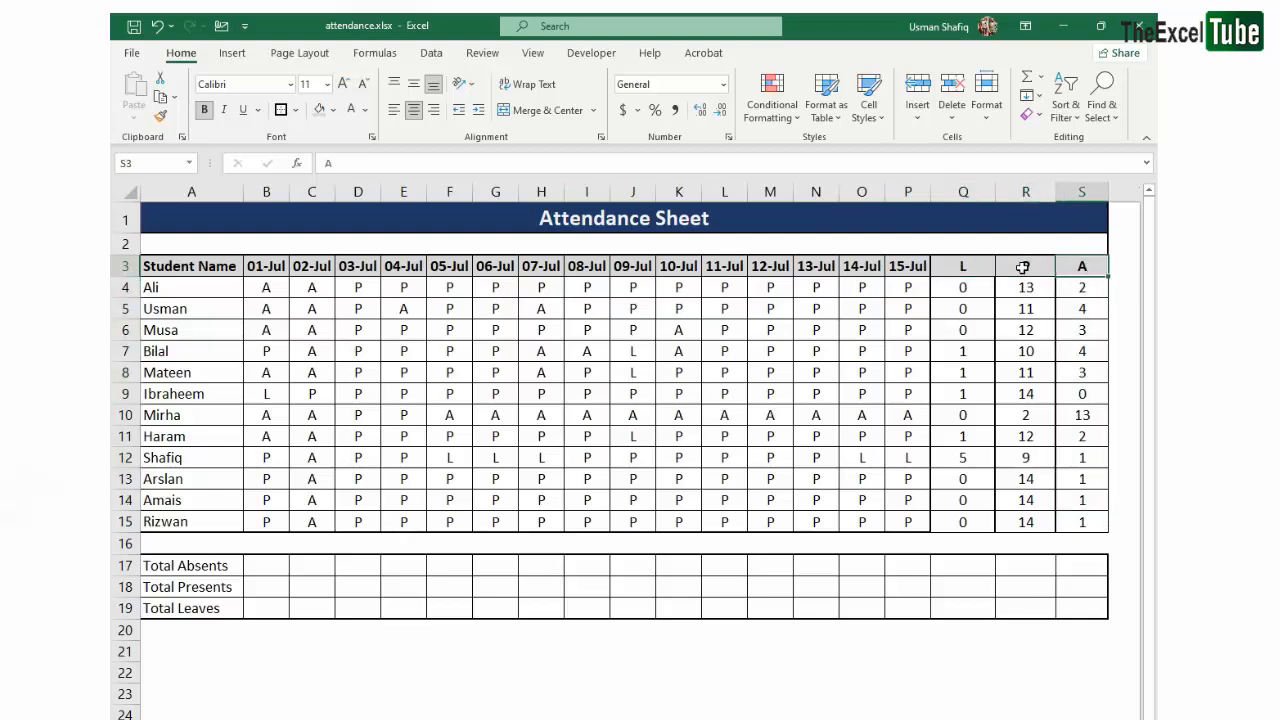
{"action": "left_click", "coordinate": [989, 266]}
{"action": "type", "text": "A"}
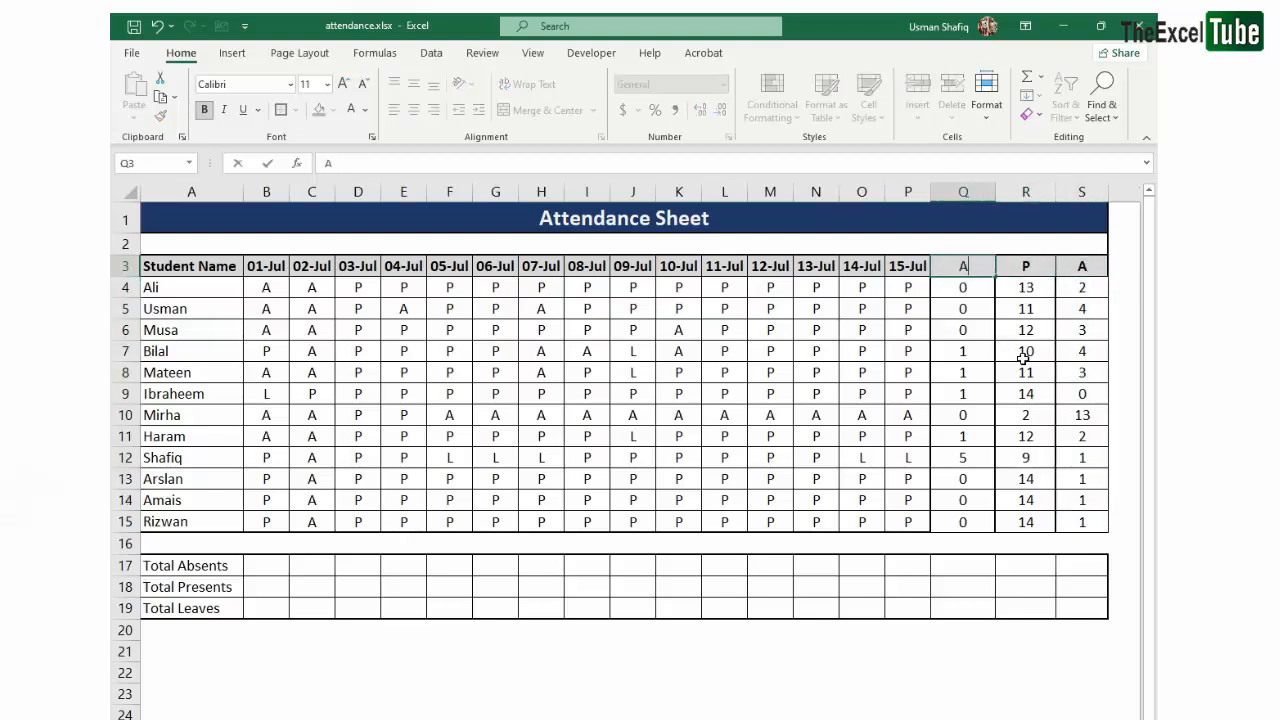
{"action": "key", "text": "Tab"}
{"action": "key", "text": "Tab"}
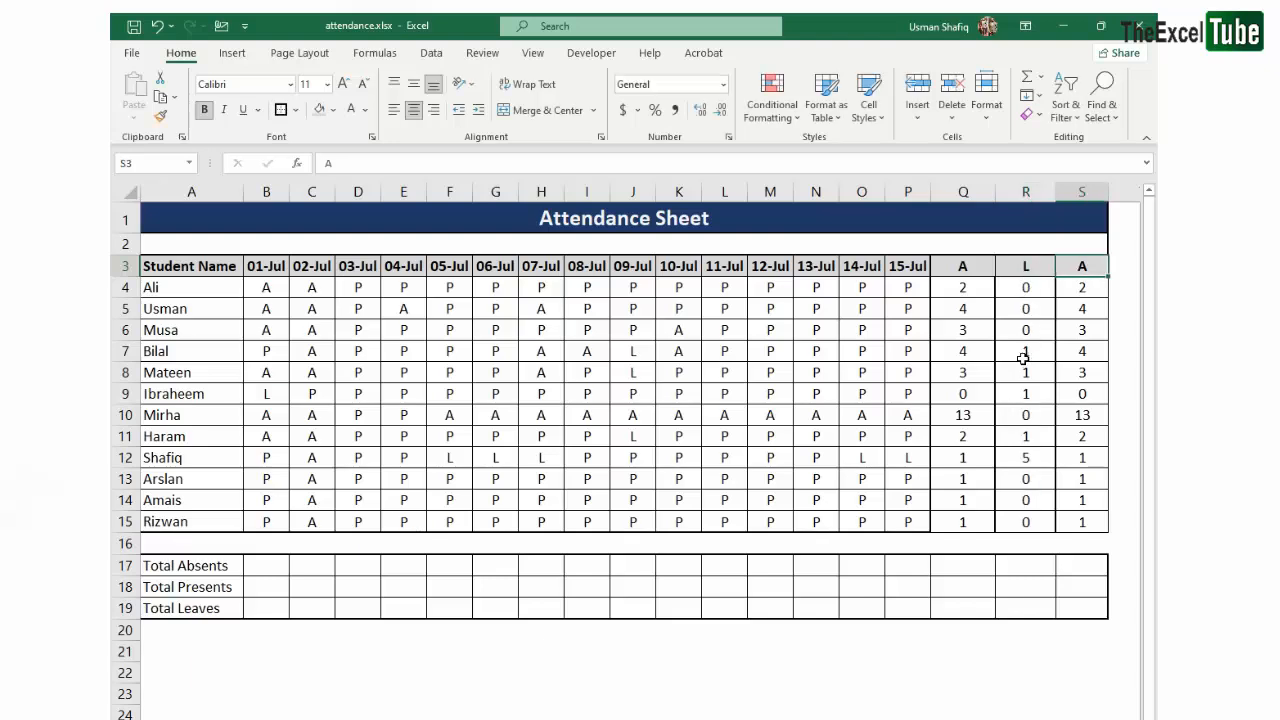
{"action": "type", "text": "A"}
{"action": "type", "text": "P"}
{"action": "key", "text": "Return"}
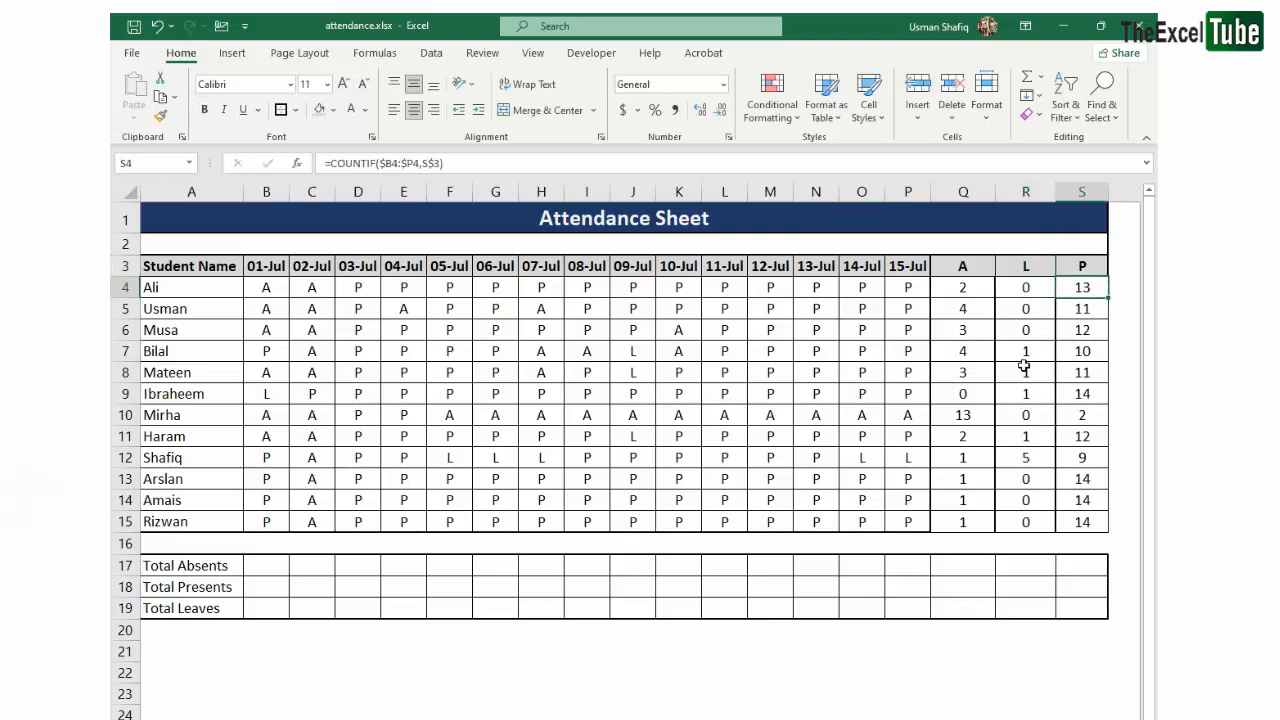
- Inspect the row range and header criterion of the COUNTIF formulas in S14 and Q4
{"action": "double_click", "coordinate": [1100, 500]}
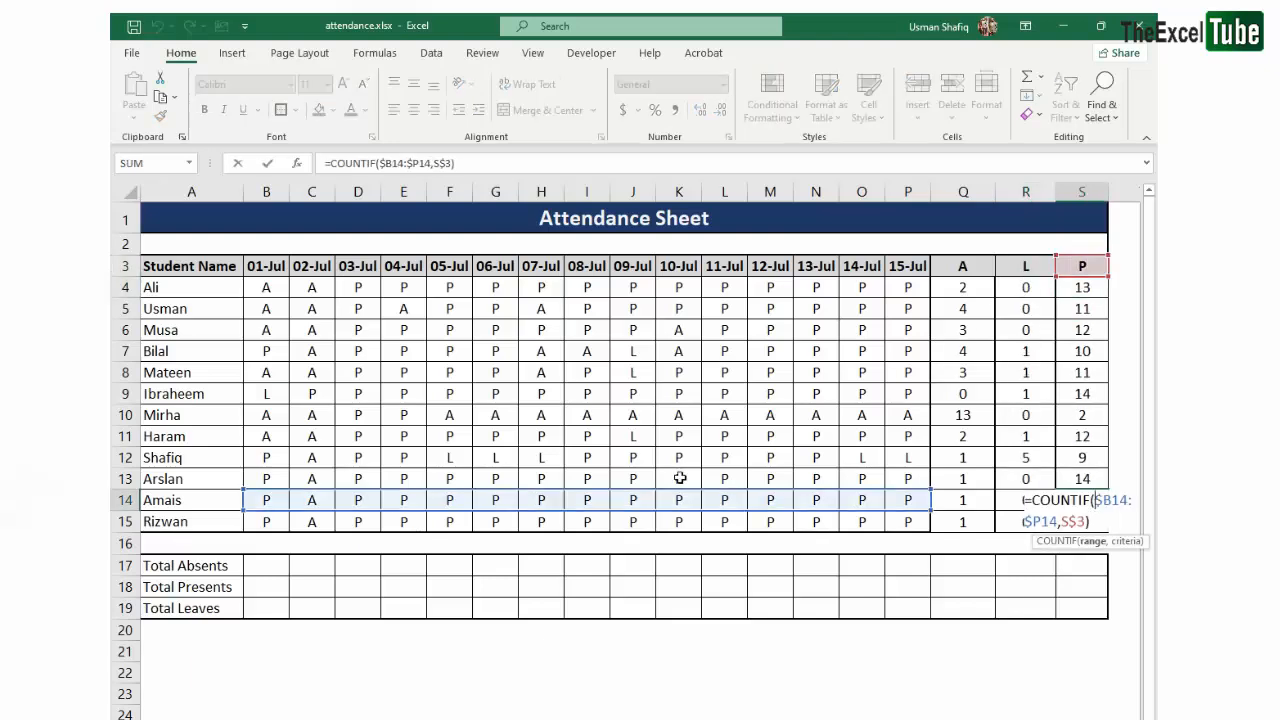
{"action": "key", "text": "Escape"}
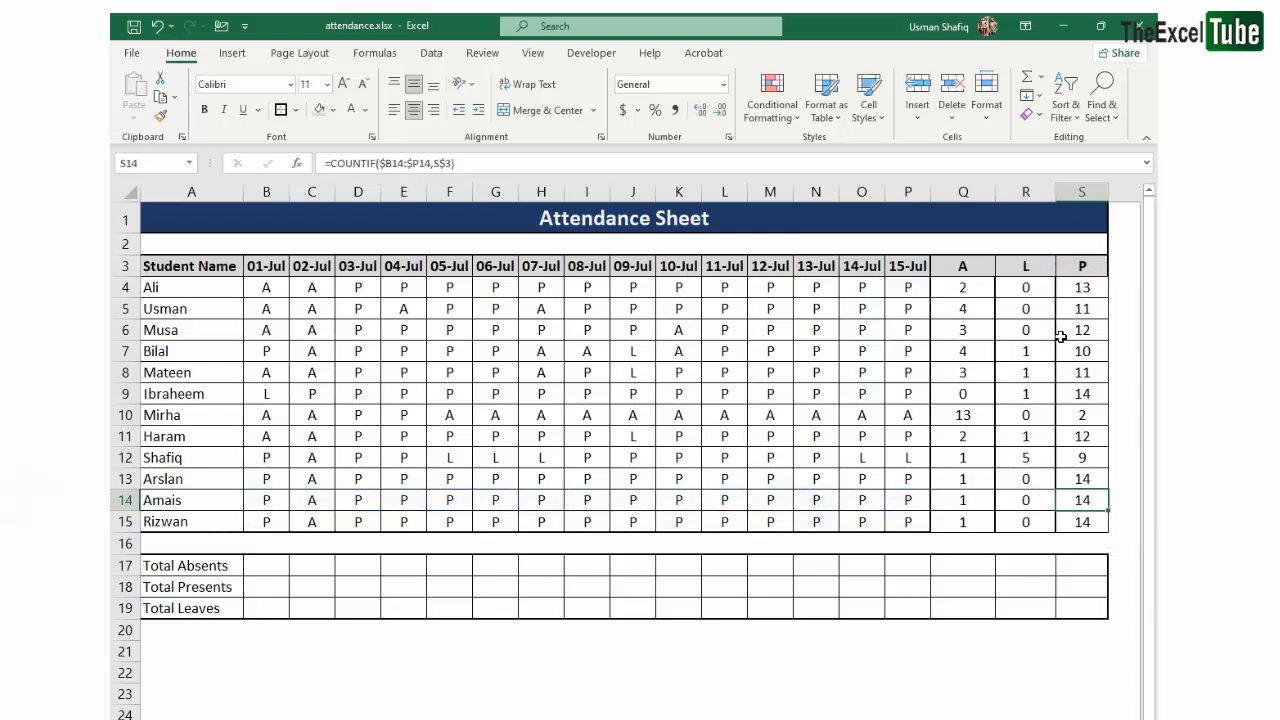
{"action": "left_click", "coordinate": [955, 287]}
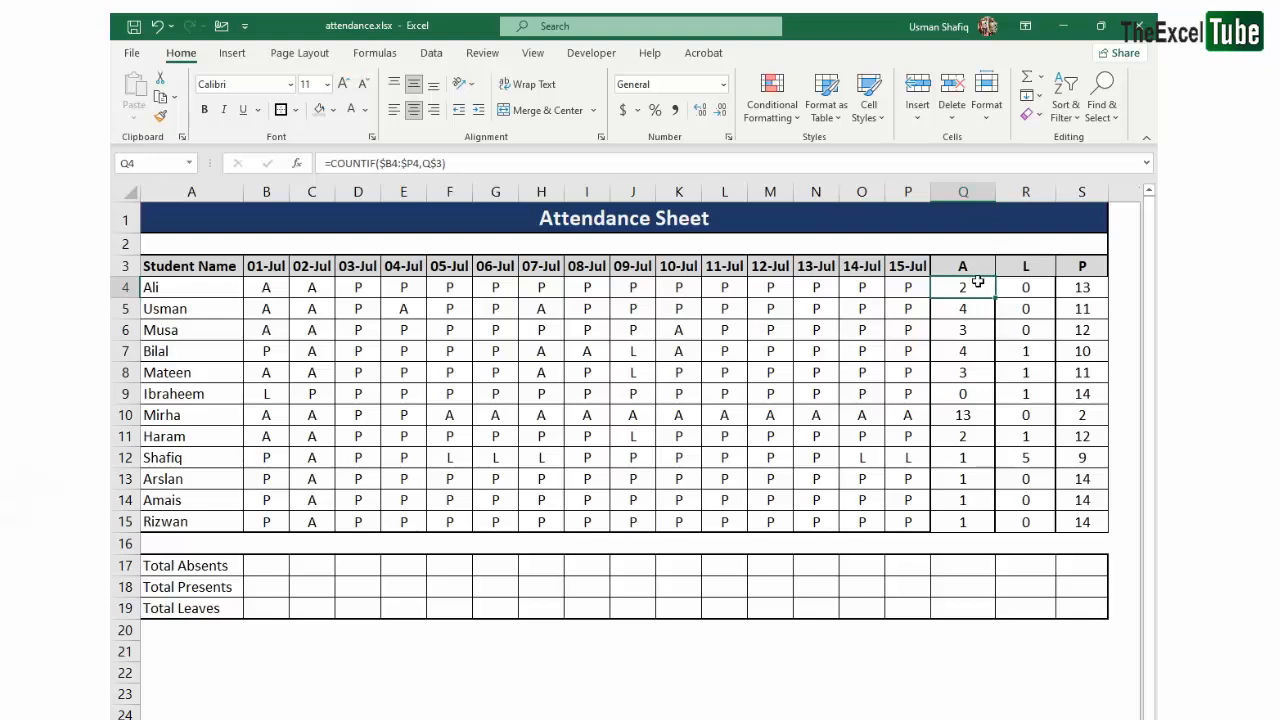
- Apply all borders and thick outside borders to the summary range Q3:S15
{"action": "left_click_drag", "start_coordinate": [975, 266], "coordinate": [1088, 523]}
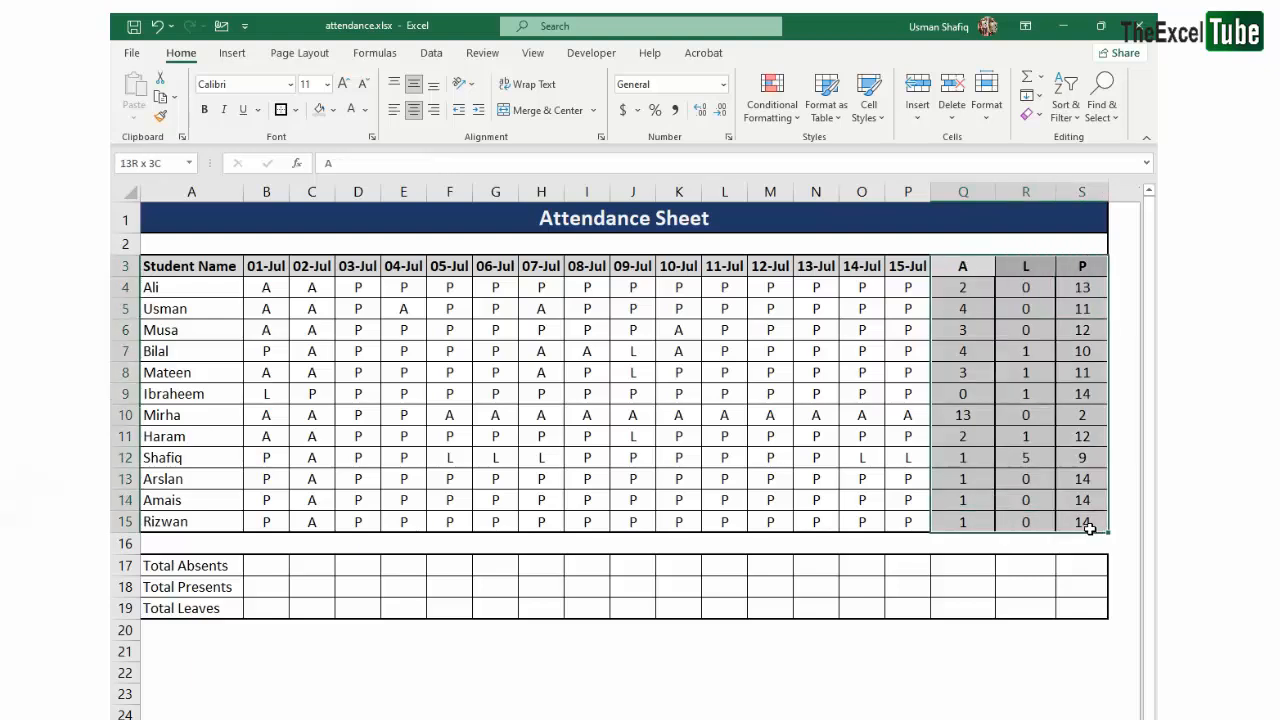
{"action": "left_click", "coordinate": [297, 110]}
{"action": "left_click", "coordinate": [327, 273]}
{"action": "left_click", "coordinate": [297, 110]}
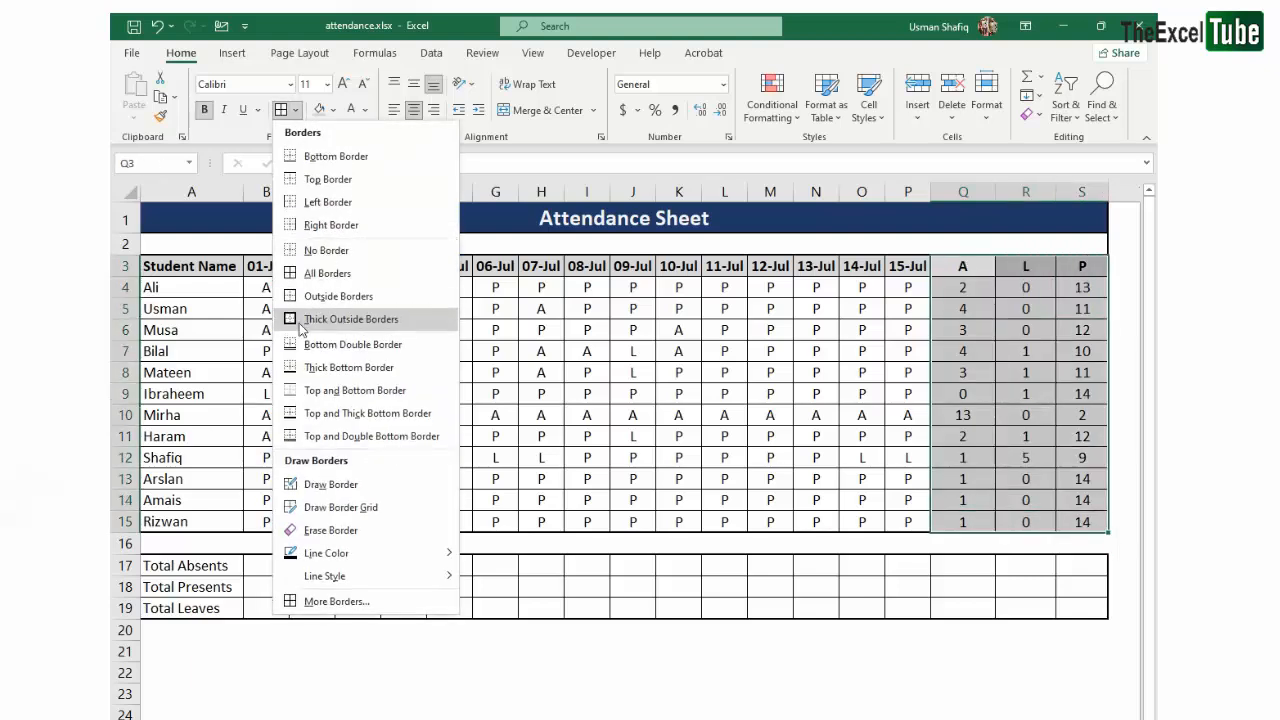
{"action": "left_click", "coordinate": [300, 320]}
{"action": "left_click", "coordinate": [865, 351]}
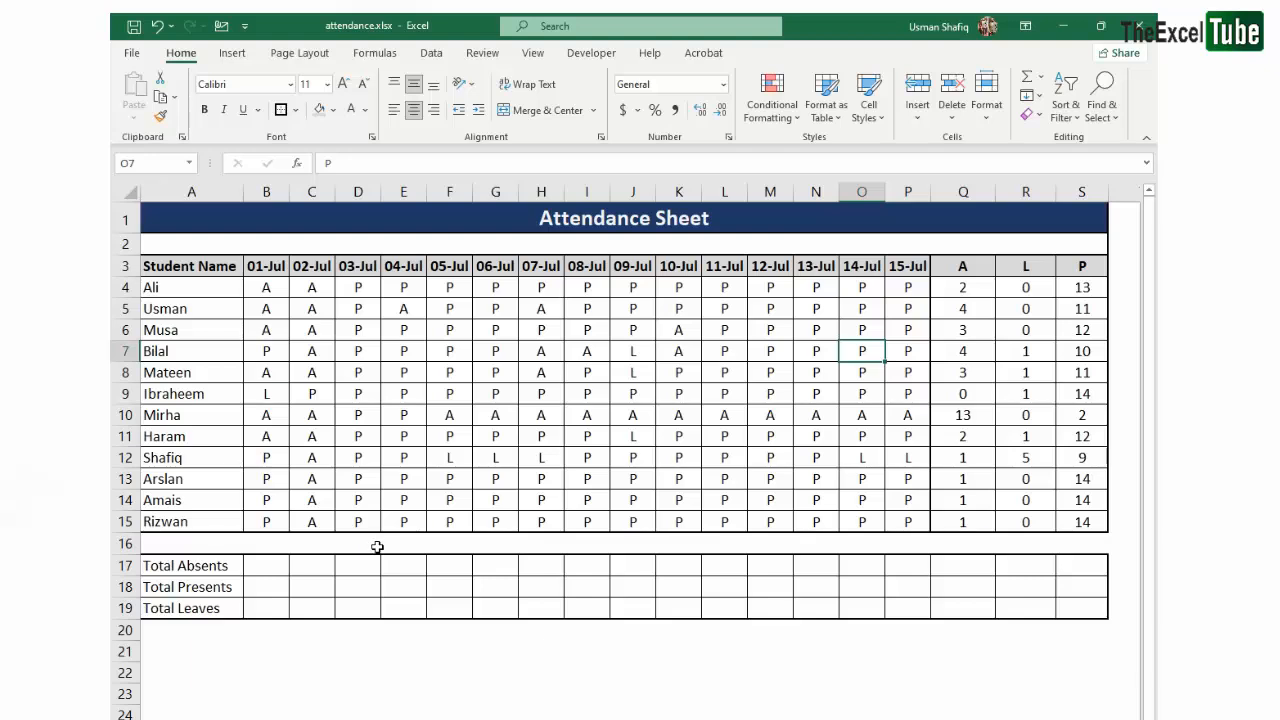
- Examine the empty totals block B17:S19 and compare it with the first student's row-wise counts in Q4:S4
{"action": "left_click", "coordinate": [213, 566]}
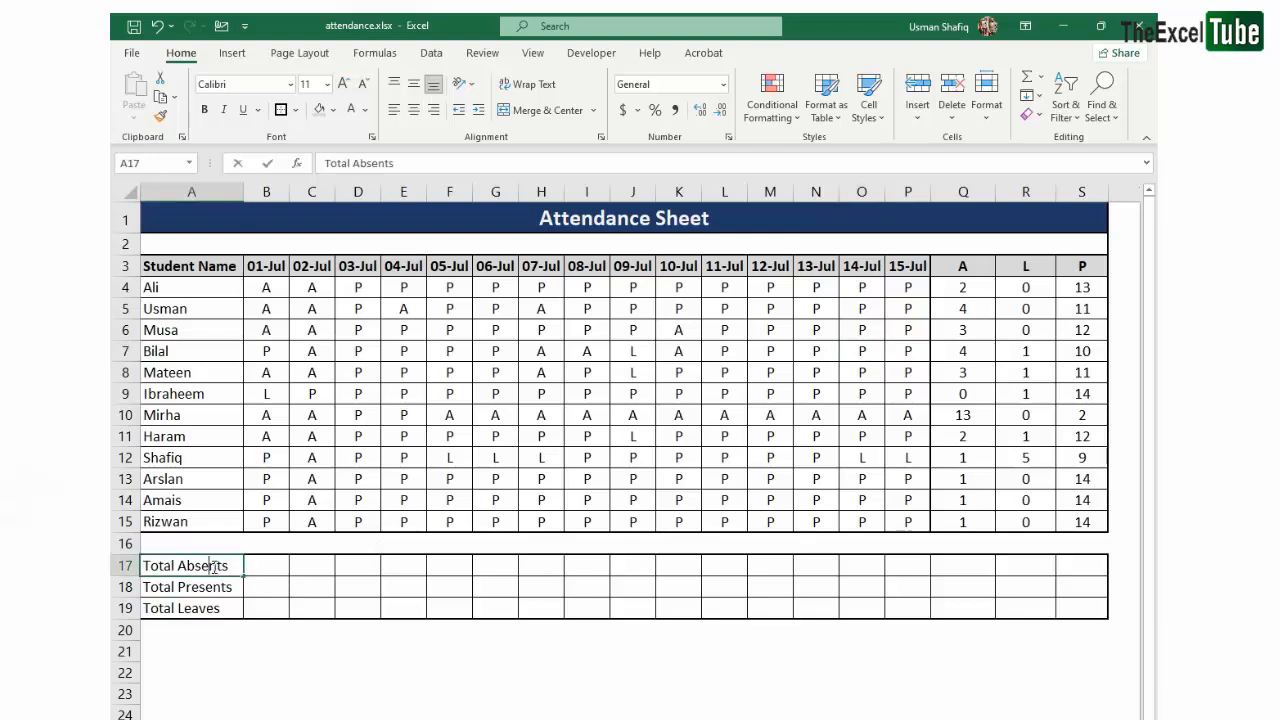
{"action": "left_click", "coordinate": [262, 571]}
{"action": "left_click_drag", "start_coordinate": [273, 565], "coordinate": [1066, 609]}
{"action": "left_click", "coordinate": [497, 606]}
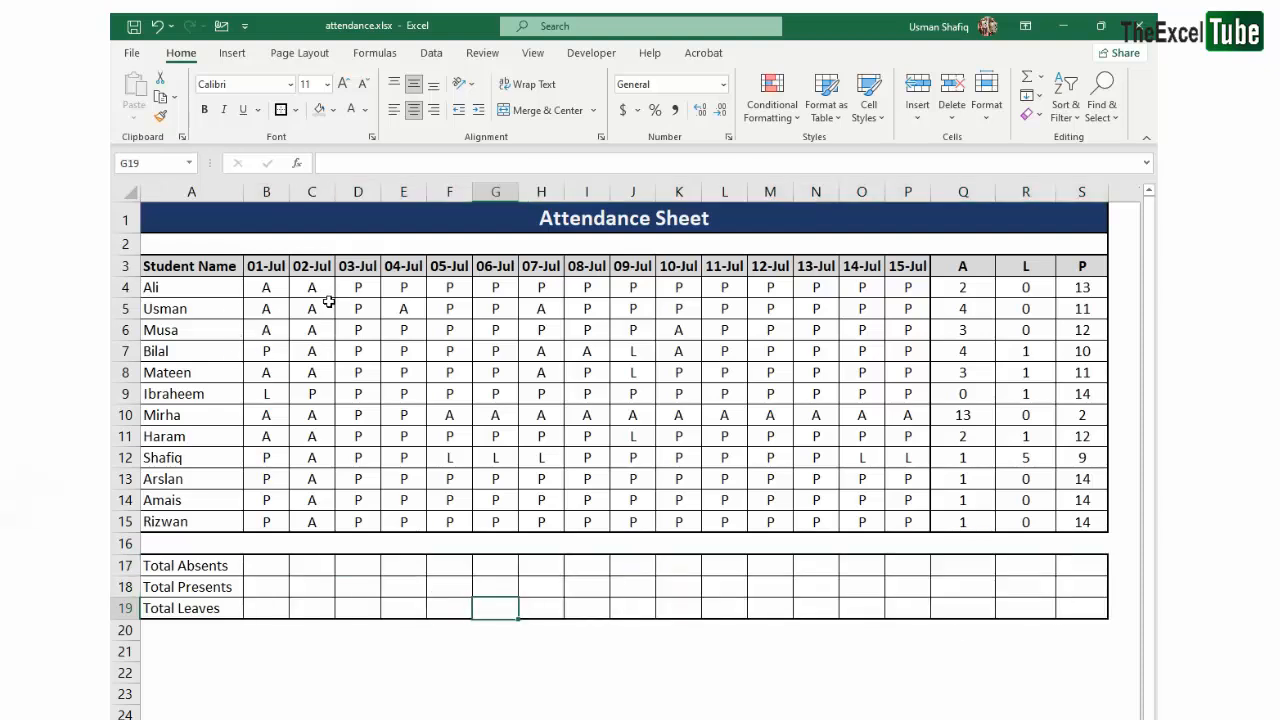
{"action": "left_click_drag", "start_coordinate": [987, 289], "coordinate": [1096, 291]}
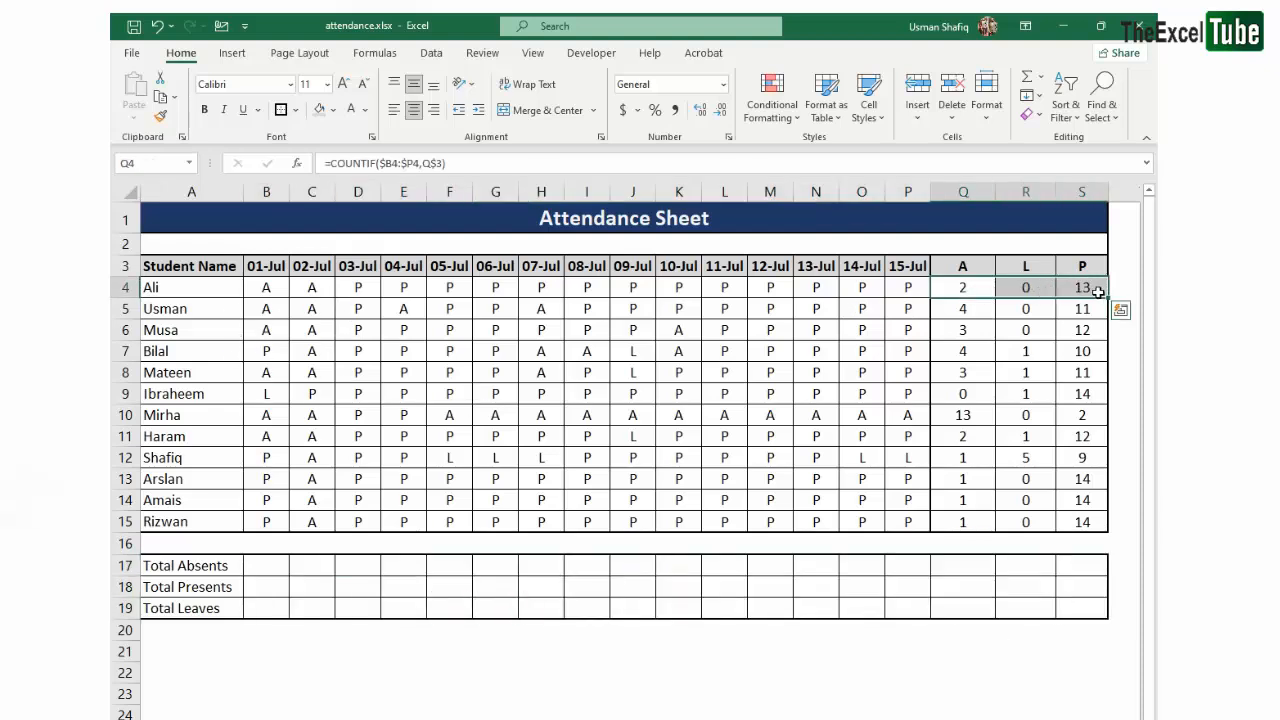
{"action": "left_click", "coordinate": [1095, 291]}
{"action": "left_click", "coordinate": [177, 289]}
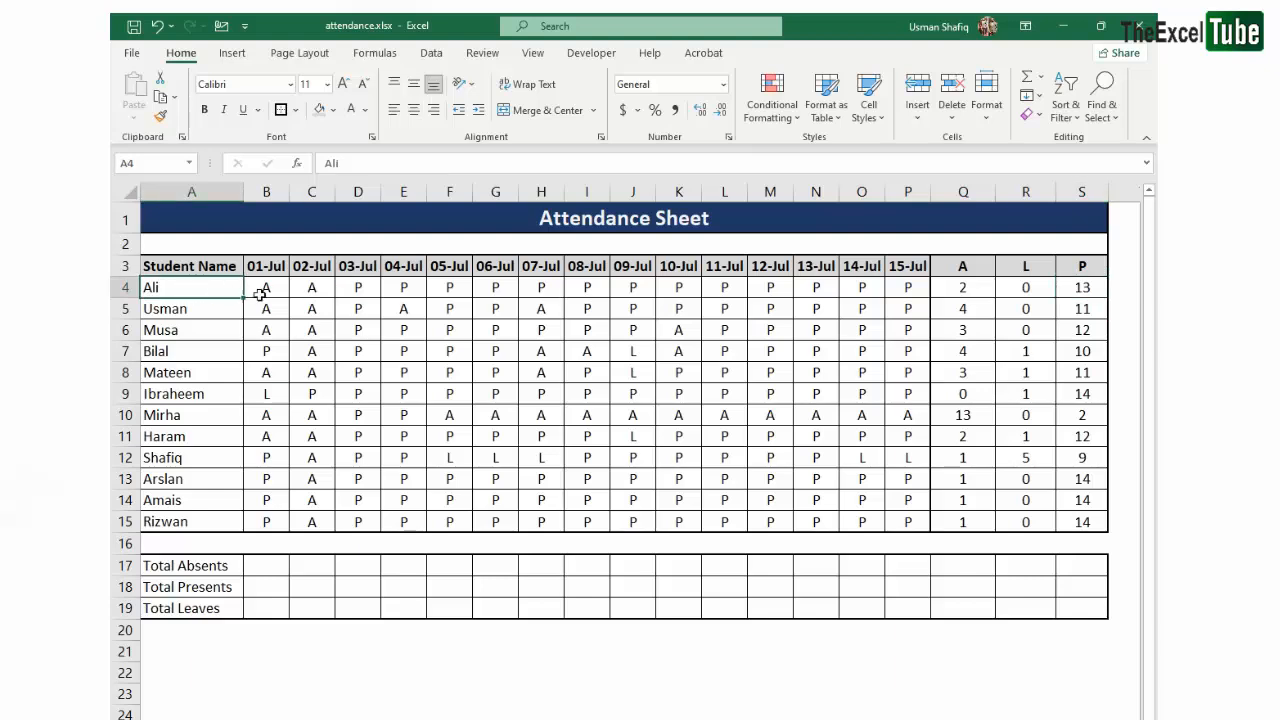
{"action": "left_click_drag", "start_coordinate": [260, 290], "coordinate": [925, 287]}
{"action": "left_click", "coordinate": [975, 287]}
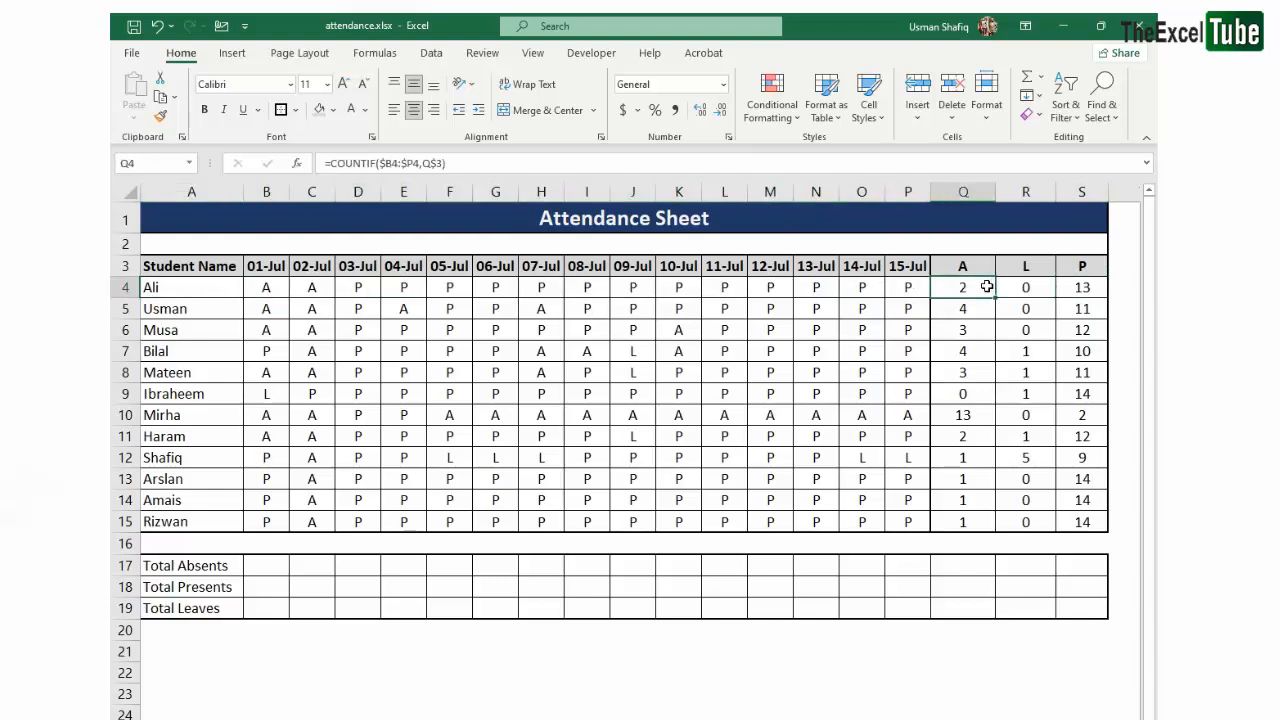
{"action": "left_click", "coordinate": [1030, 287]}
{"action": "left_click", "coordinate": [1100, 288]}
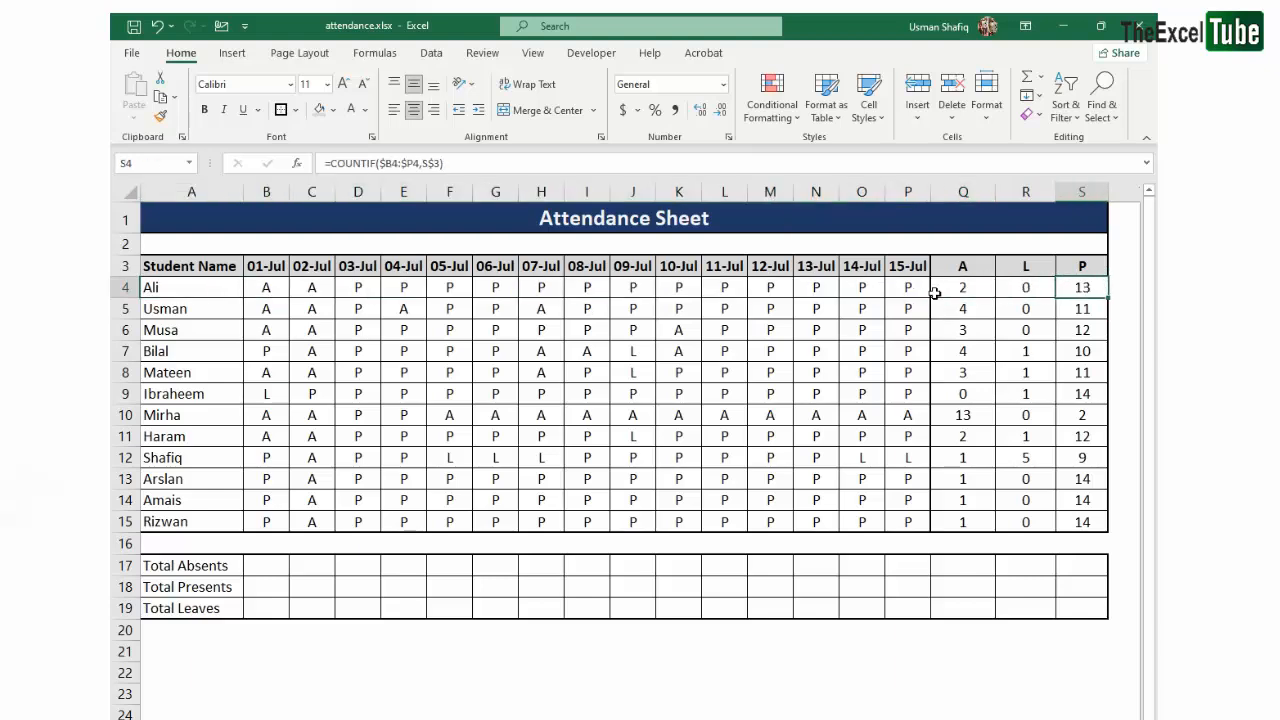
{"action": "left_click_drag", "start_coordinate": [924, 289], "coordinate": [118, 297]}
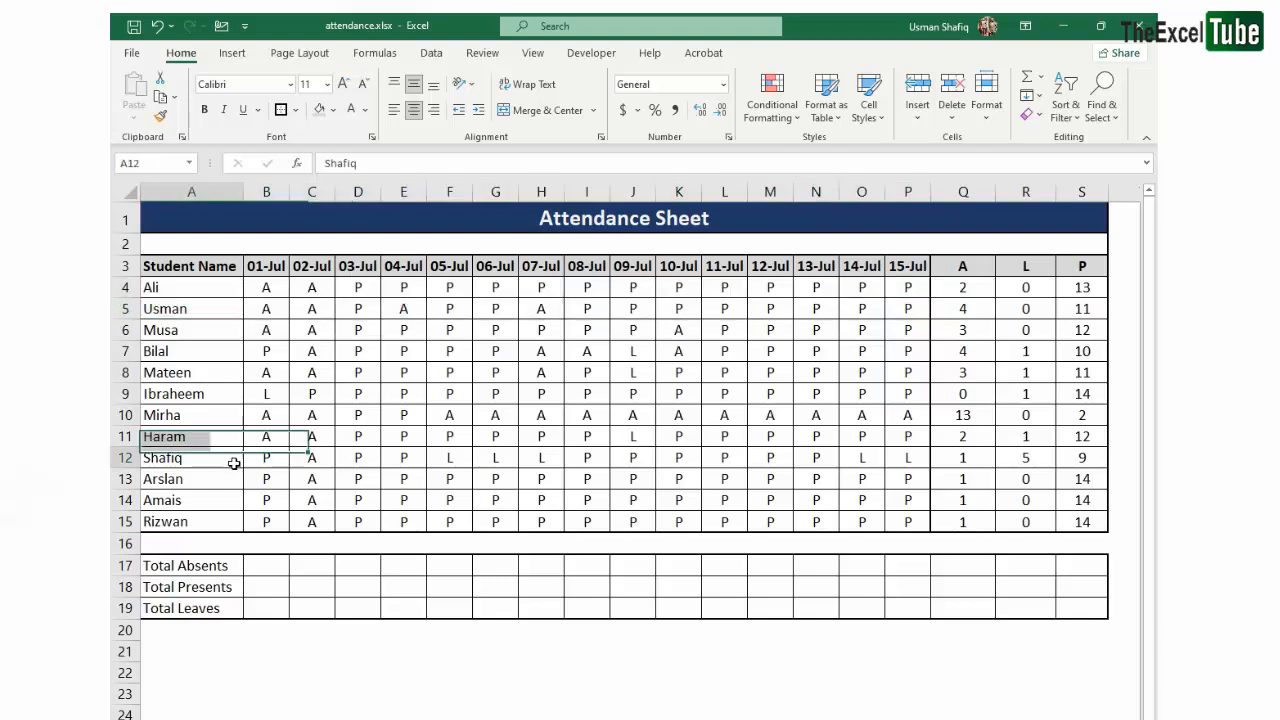
- Examine the 01-Jul column entries in B4:B15 that the total in B17 has to count
{"action": "left_click", "coordinate": [271, 565]}
{"action": "left_click_drag", "start_coordinate": [275, 272], "coordinate": [266, 522]}
{"action": "left_click_drag", "start_coordinate": [126, 290], "coordinate": [268, 536]}
{"action": "left_click", "coordinate": [320, 421]}
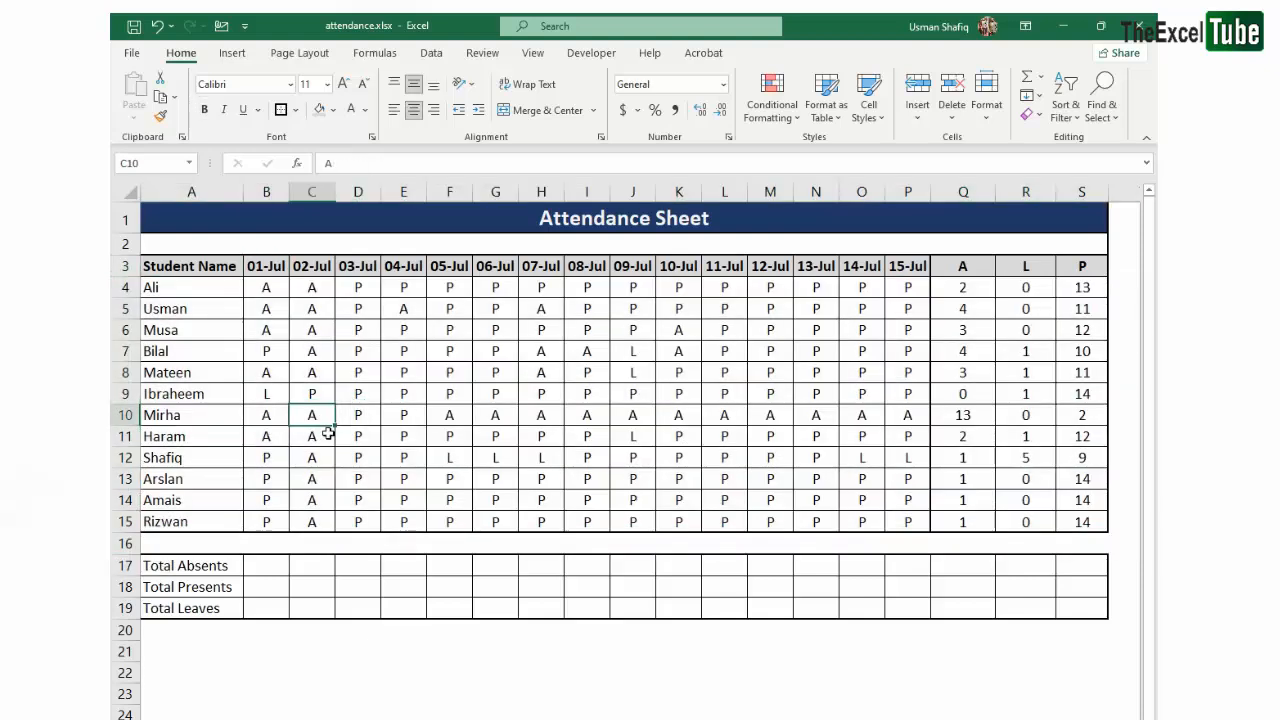
{"action": "left_click", "coordinate": [252, 566]}
- Replace the total row labels in A17, A18 and A19 with A, P and L
{"action": "left_click", "coordinate": [229, 564]}
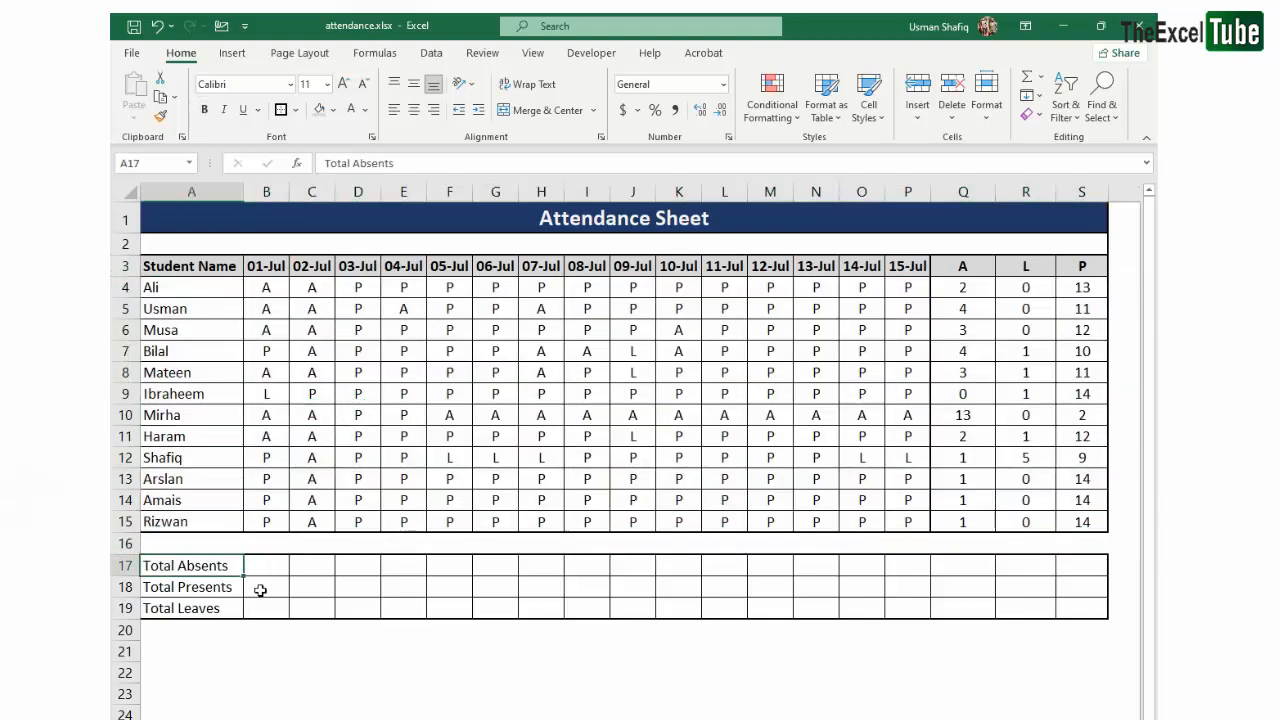
{"action": "type", "text": "L"}
{"action": "key", "text": "Return"}
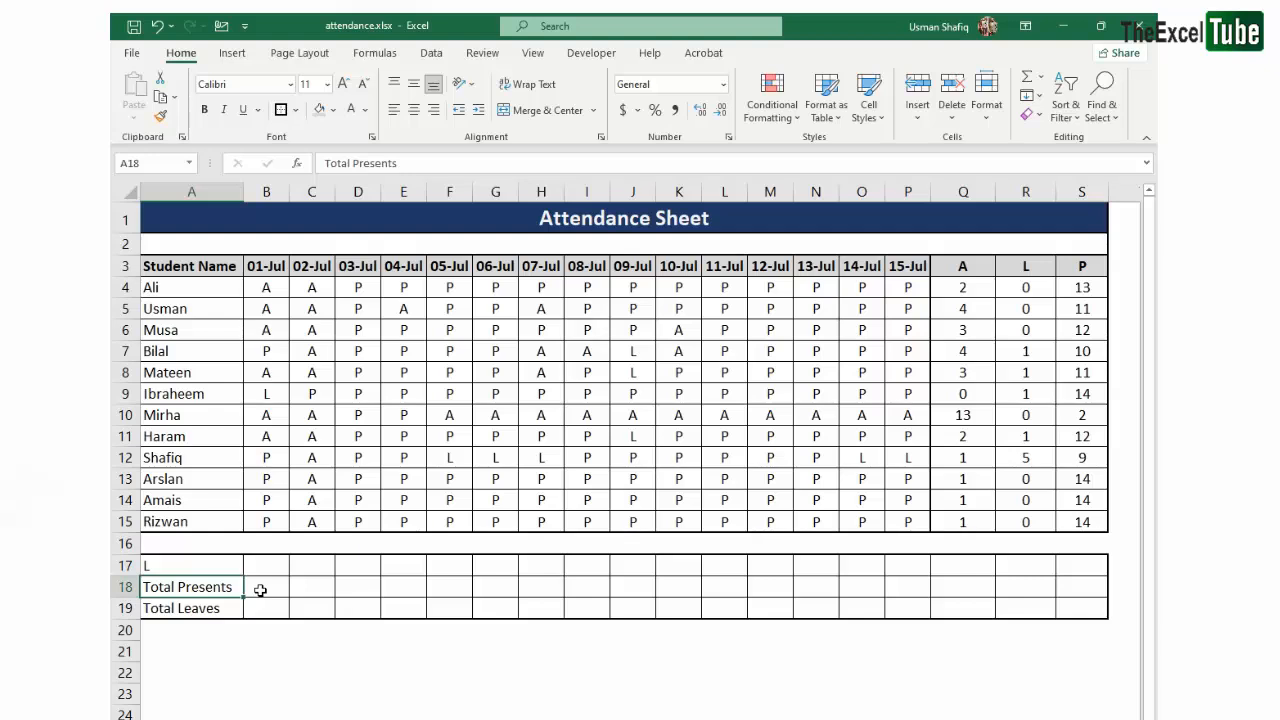
{"action": "key", "text": "ctrl+z"}
{"action": "type", "text": "A"}
{"action": "key", "text": "Return"}
{"action": "type", "text": "P"}
{"action": "key", "text": "Return"}
{"action": "type", "text": "L"}
{"action": "key", "text": "Return"}
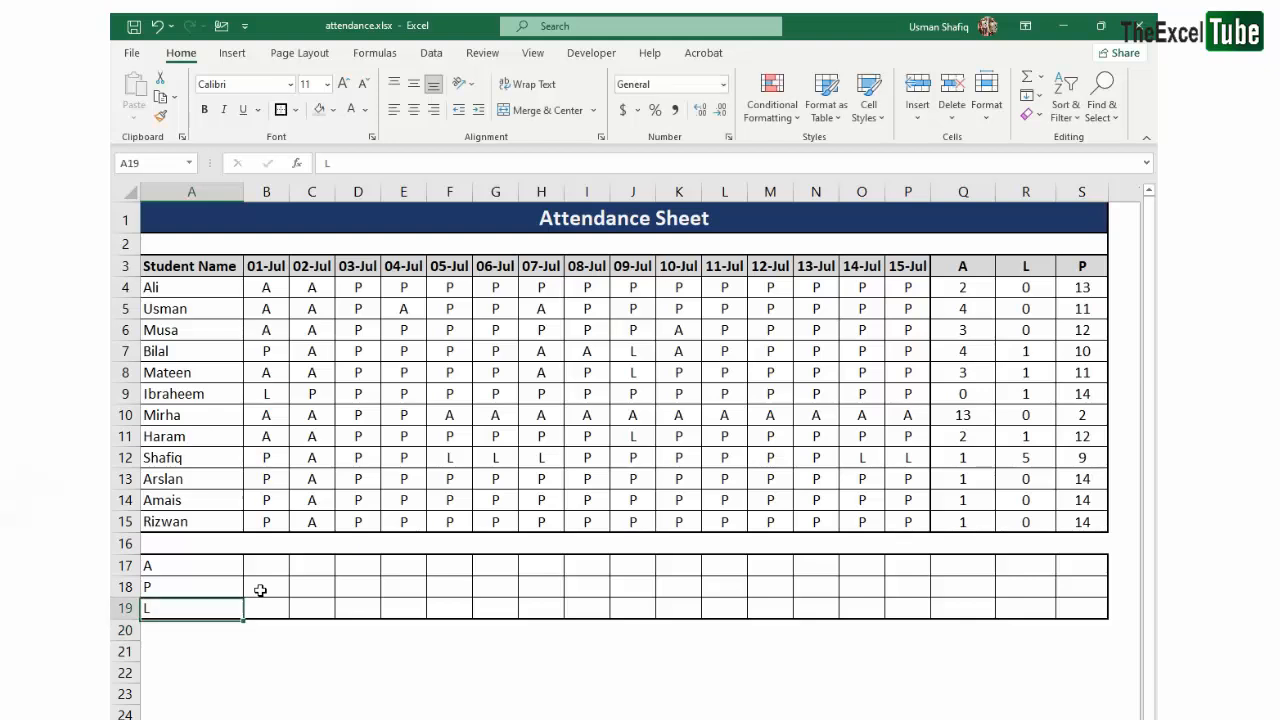
- Try centering the labels in A17:A19 and undo that alignment change
{"action": "key", "text": "Up"}
{"action": "key", "text": "Up"}
{"action": "key", "text": "Up"}
{"action": "key", "text": "shift+Down"}
{"action": "key", "text": "shift+Down"}
{"action": "left_click", "coordinate": [413, 109]}
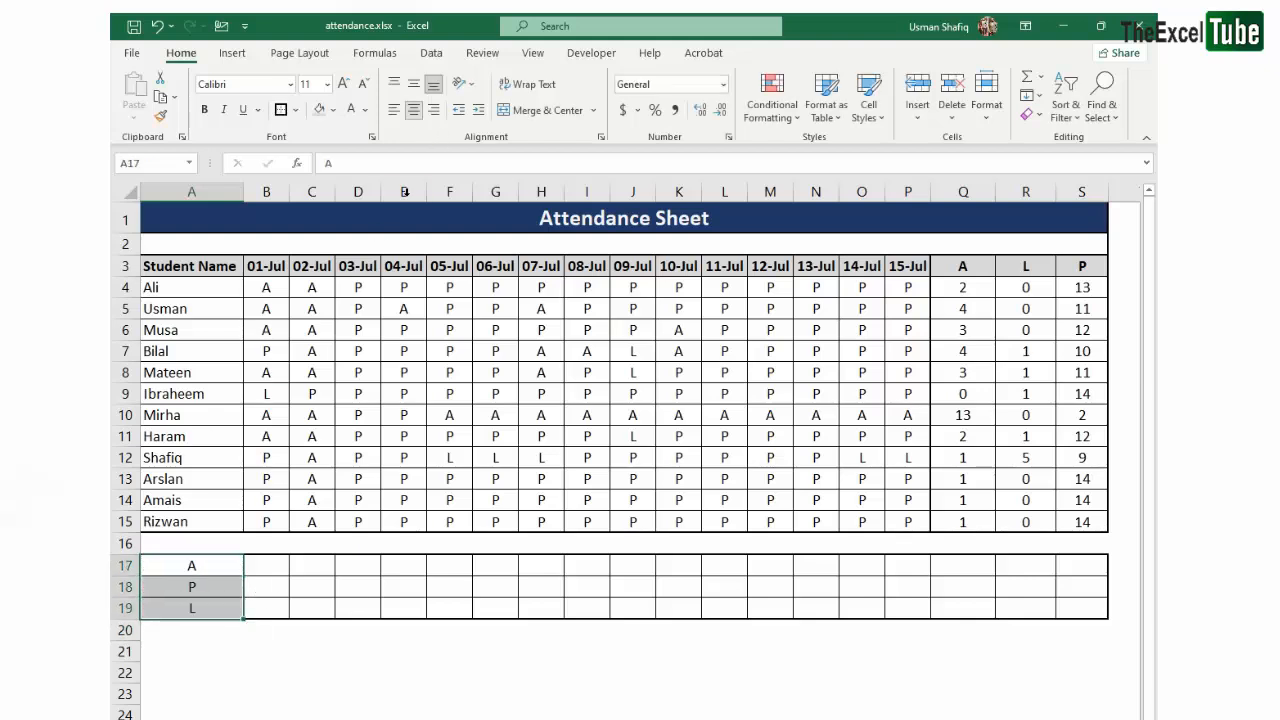
{"action": "left_click", "coordinate": [312, 651]}
{"action": "key", "text": "ctrl+z"}
- Enter =COUNTIF(B4:B15,A17) in B17 to count the 01-Jul entries matching the label in A17
{"action": "left_click", "coordinate": [268, 566]}
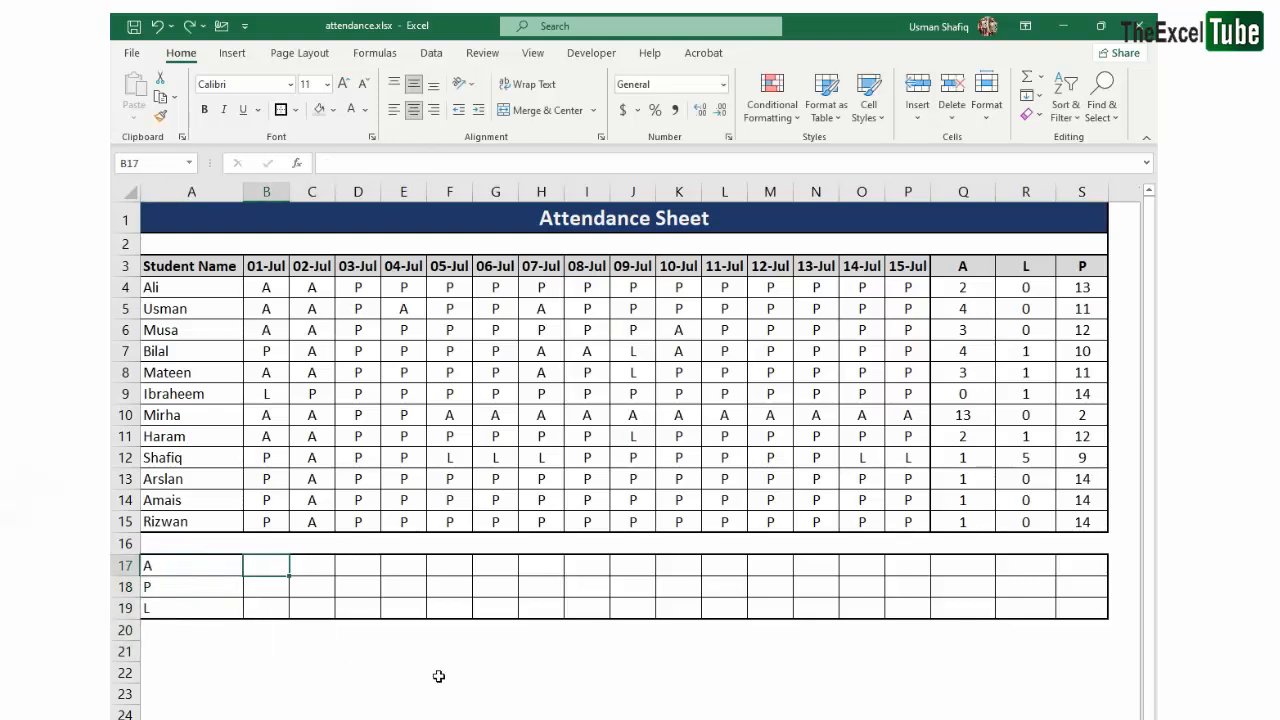
{"action": "type", "text": "=countif"}
{"action": "key", "text": "Tab"}
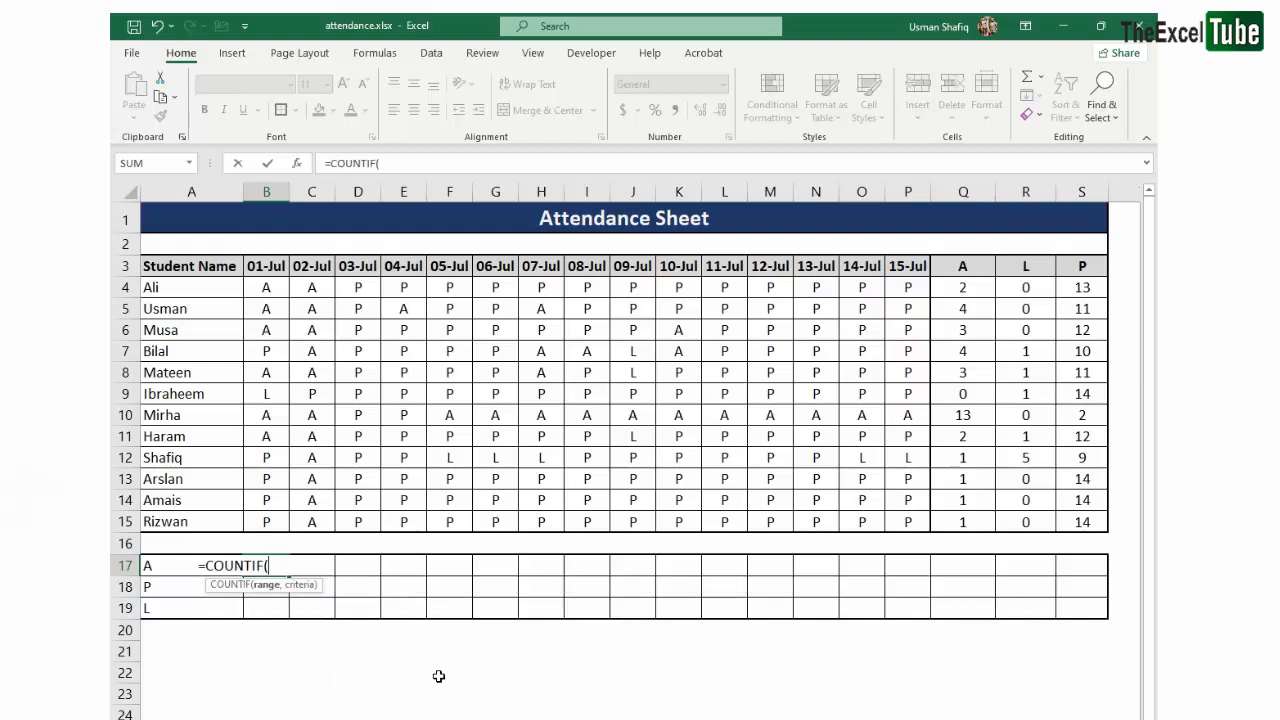
{"action": "left_click_drag", "start_coordinate": [279, 281], "coordinate": [283, 515]}
{"action": "type", "text": ","}
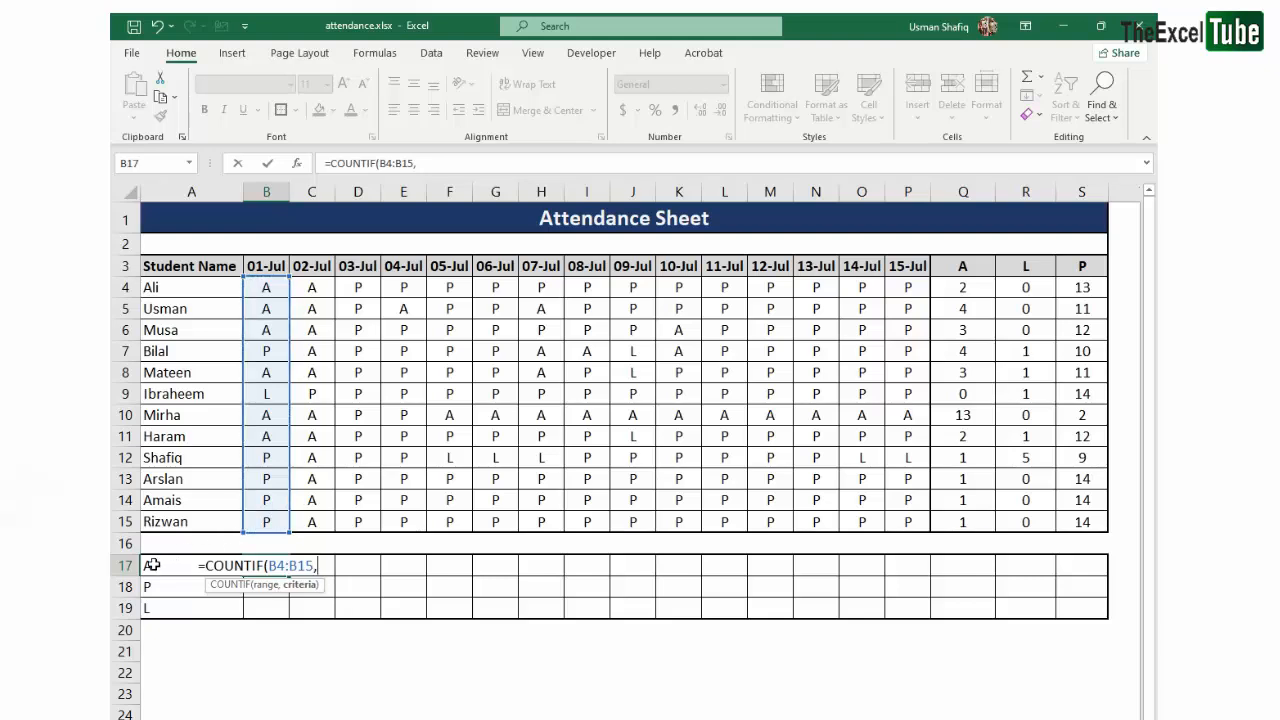
{"action": "left_click", "coordinate": [162, 562]}
{"action": "key", "text": "Return"}
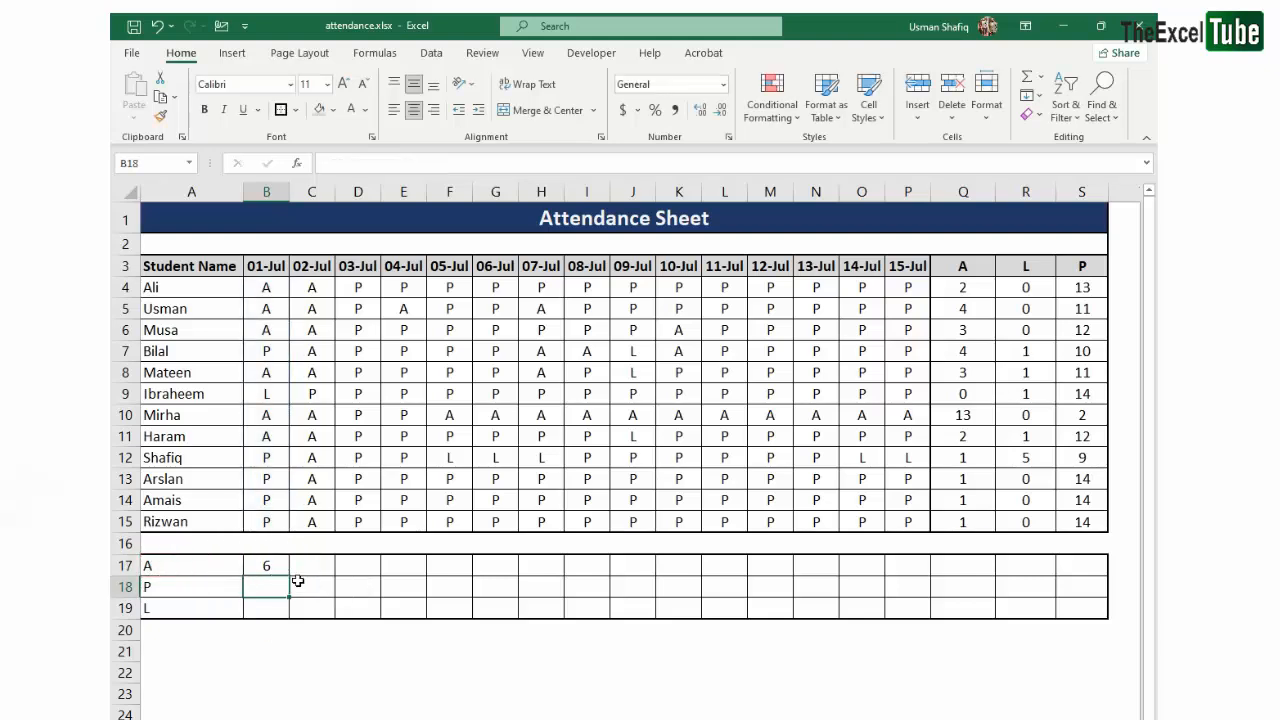
- Compare the B17 formula with the row-wise COUNTIF formulas in Q4 and R4, checking which references are locked
{"action": "key", "text": "Up"}
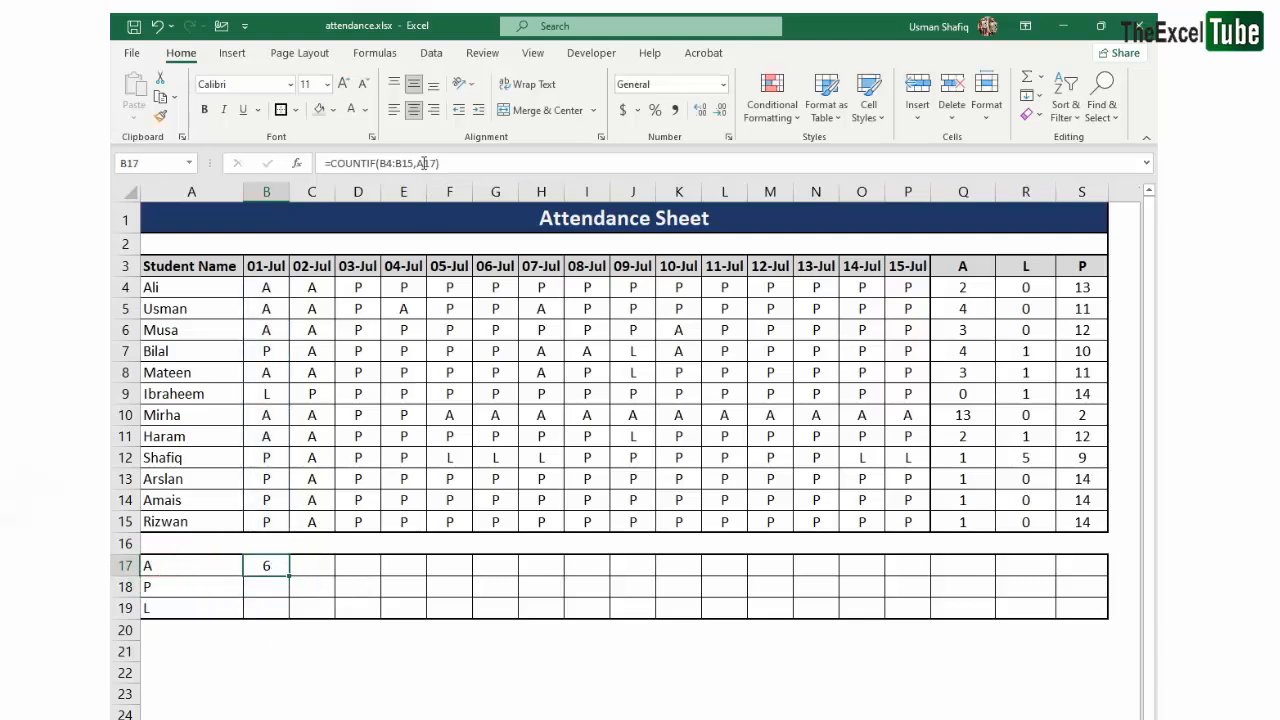
{"action": "left_click", "coordinate": [424, 163]}
{"action": "left_click", "coordinate": [1021, 290]}
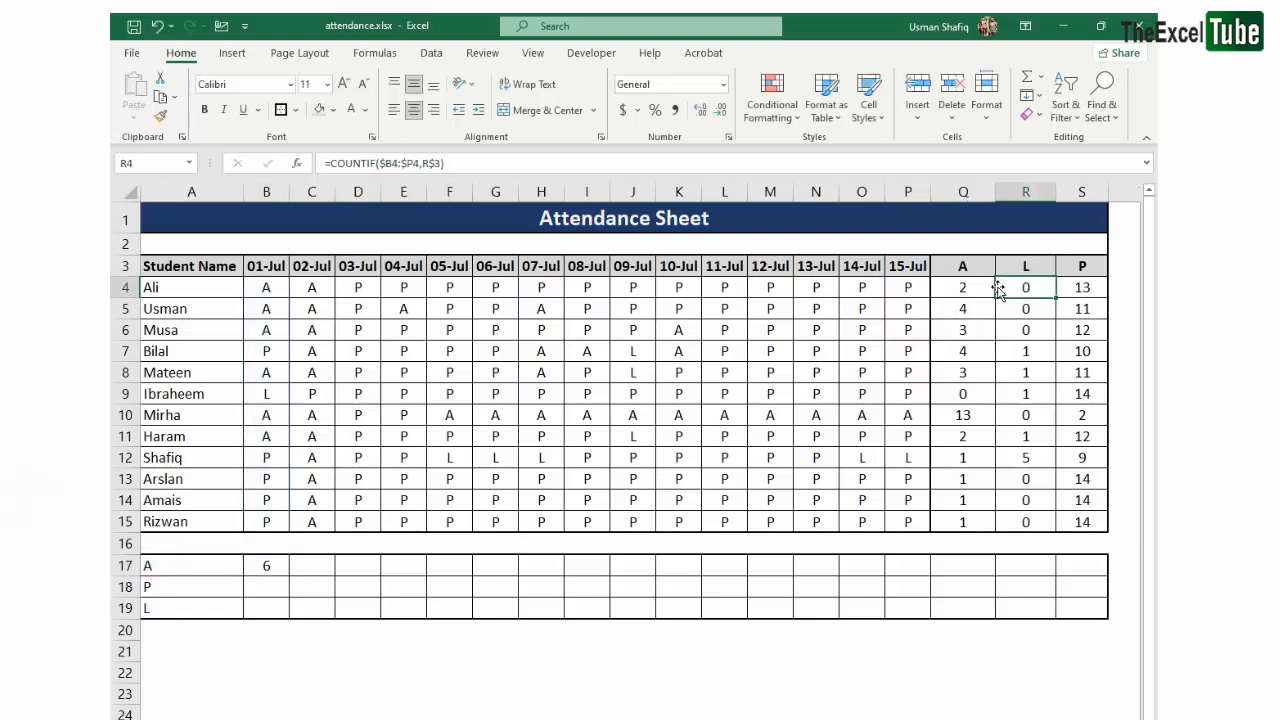
{"action": "left_click_drag", "start_coordinate": [908, 290], "coordinate": [265, 290]}
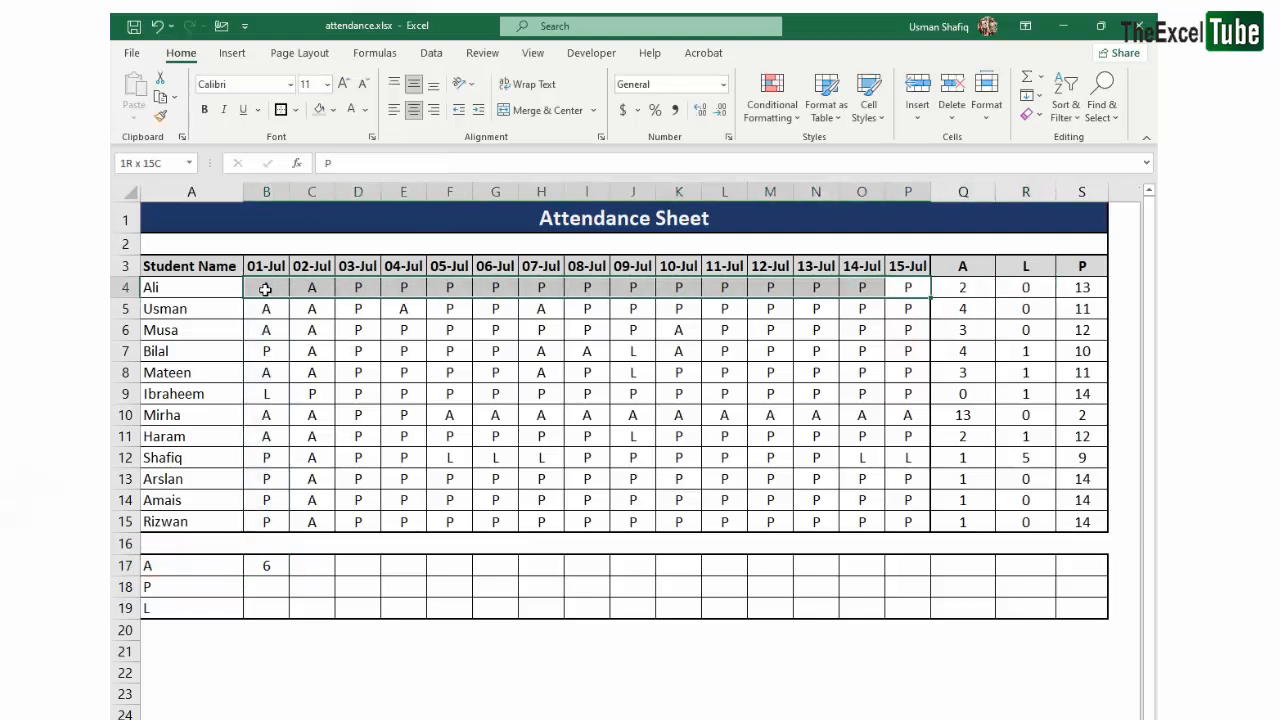
{"action": "left_click", "coordinate": [956, 289]}
{"action": "double_click", "coordinate": [390, 165]}
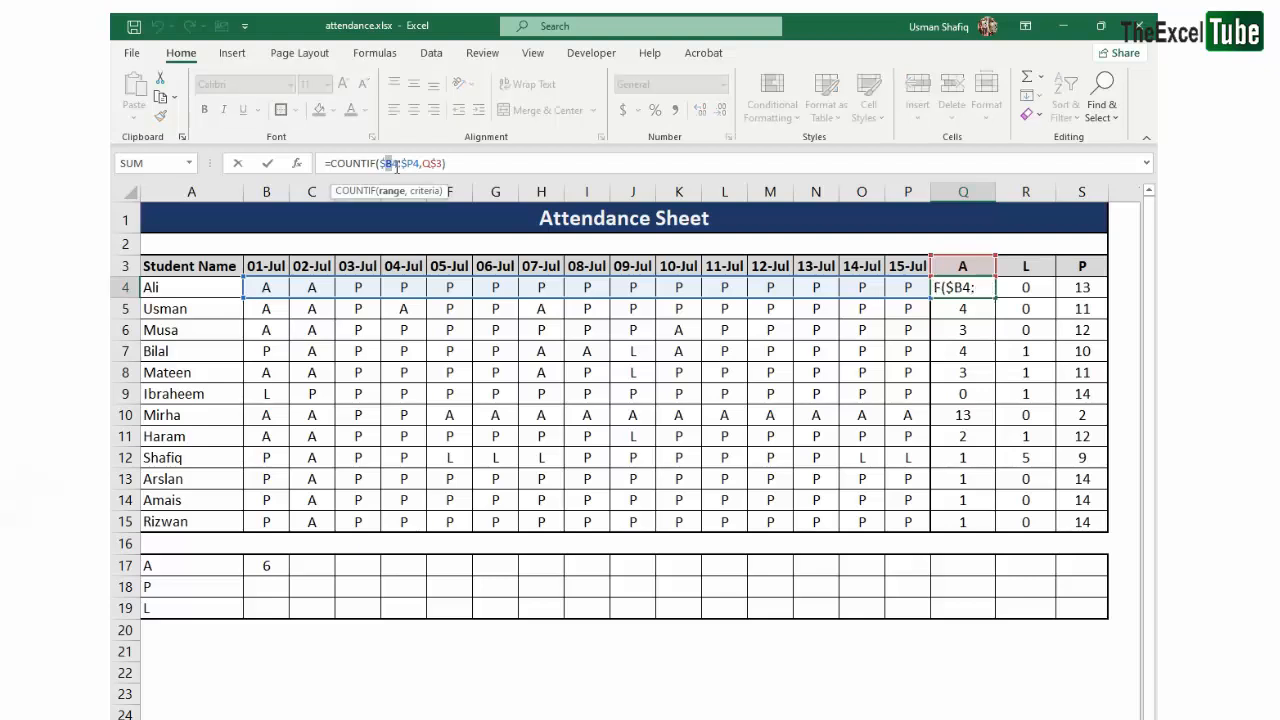
{"action": "left_click_drag", "start_coordinate": [400, 163], "coordinate": [450, 164]}
{"action": "left_click", "coordinate": [462, 165]}
{"action": "key", "text": "Escape"}
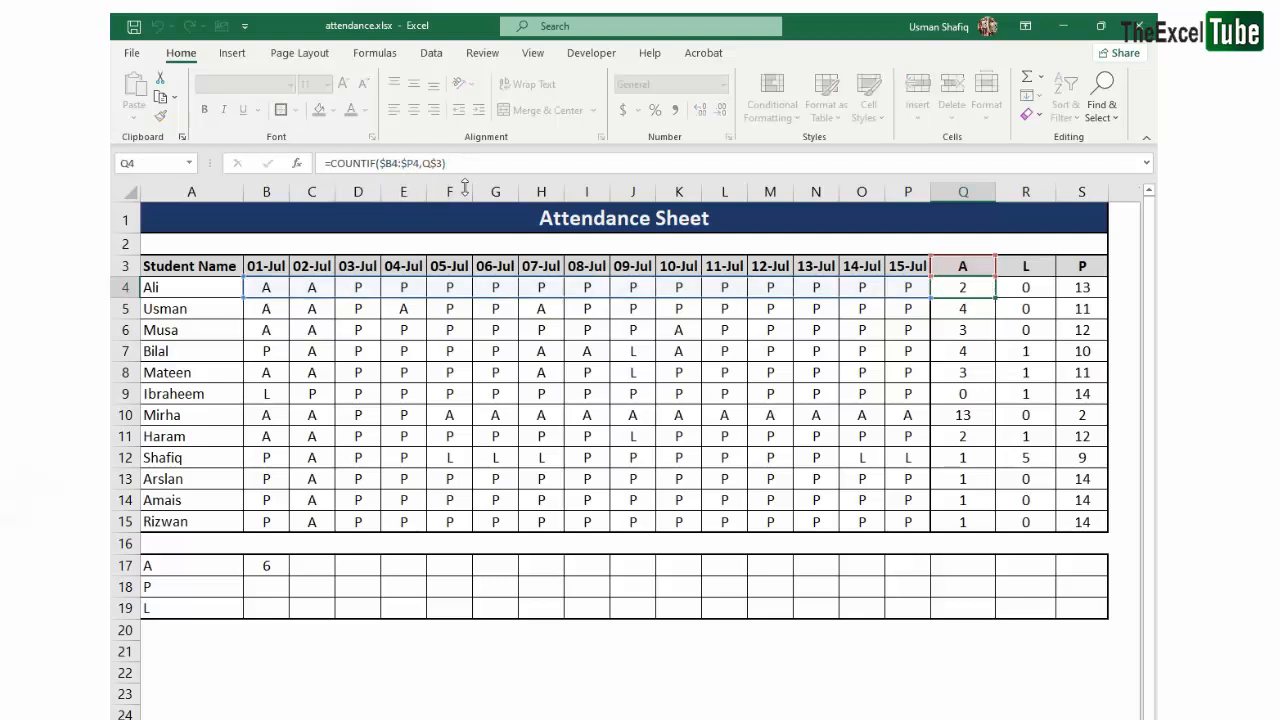
- Lock the row numbers of the counted range in the B17 formula so that it reads B$4:B$15
{"action": "left_click", "coordinate": [257, 569]}
{"action": "left_click", "coordinate": [386, 163]}
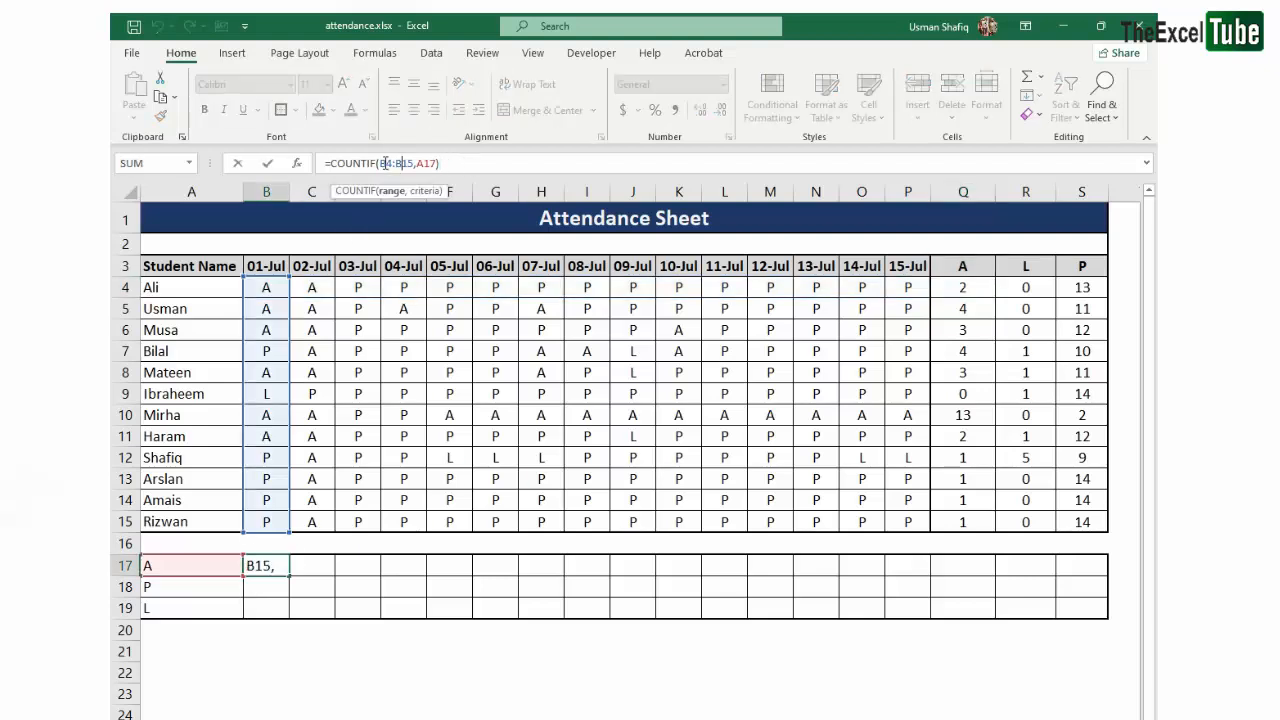
{"action": "type", "text": "$"}
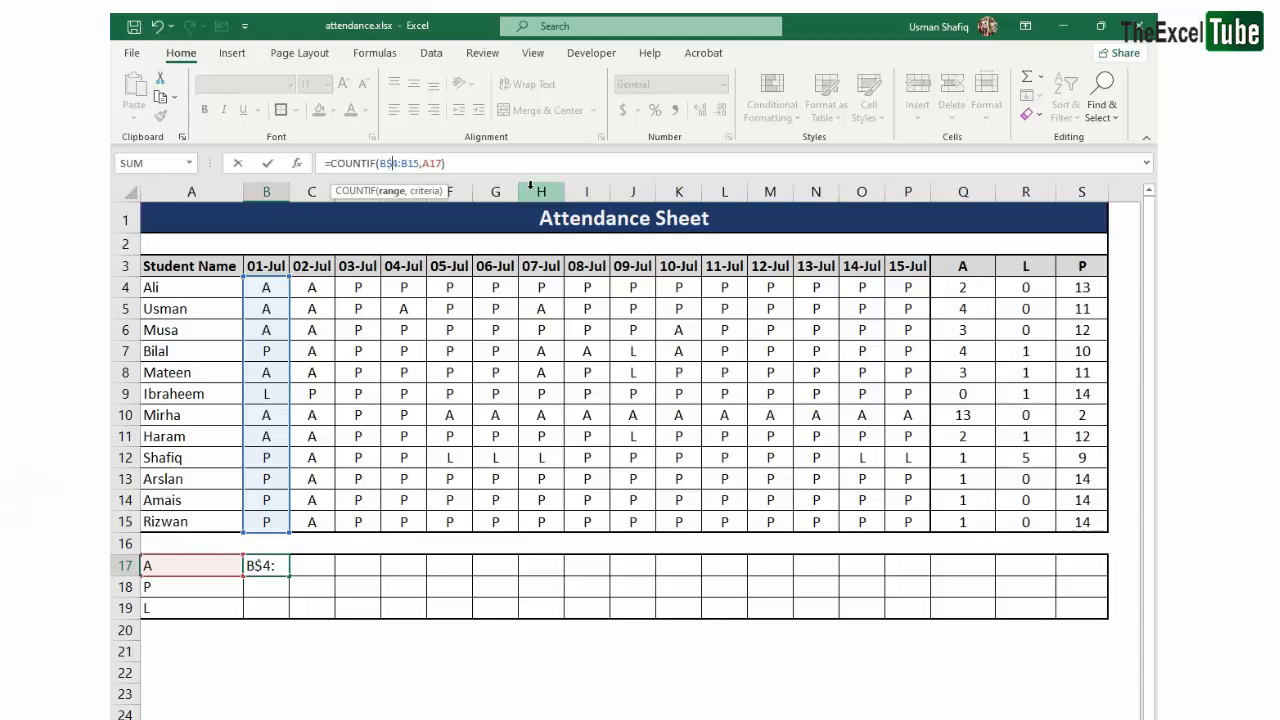
{"action": "key", "text": "Right"}
{"action": "key", "text": "Right"}
{"action": "type", "text": "$"}
{"action": "key", "text": "ctrl+Return"}
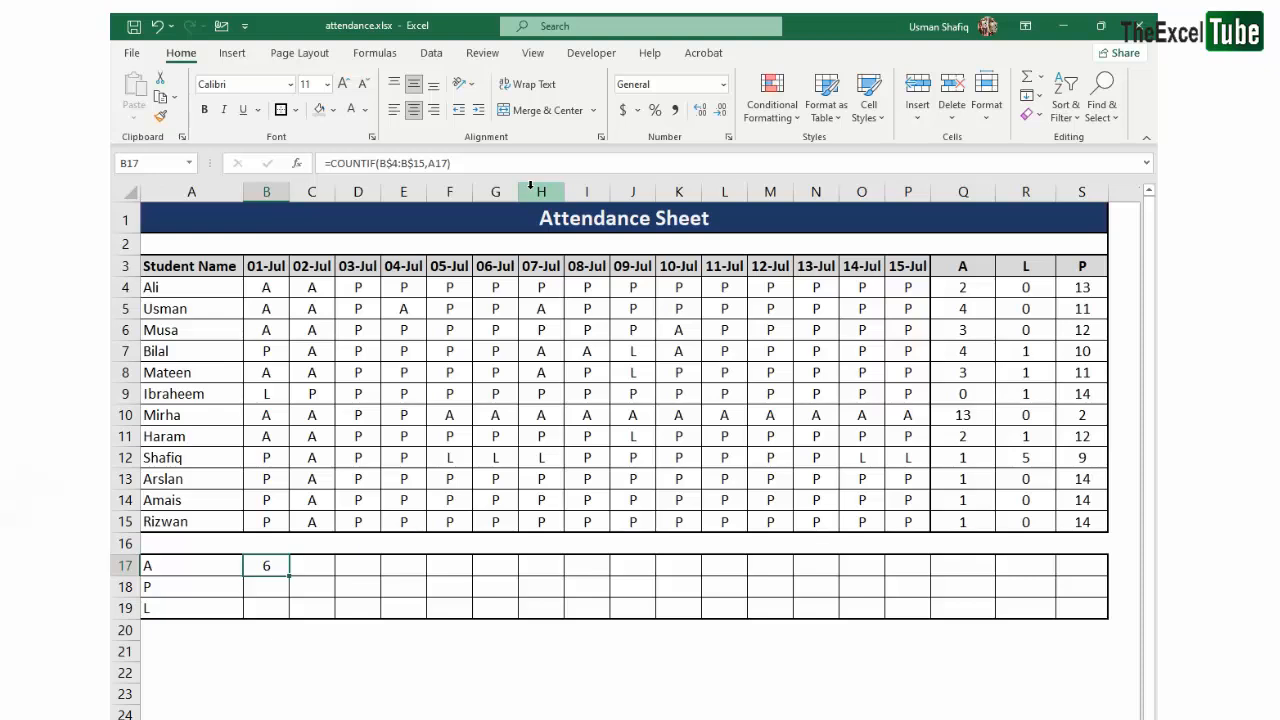
- Fill the B17 formula down to B18 and check the references it uses there
{"action": "key", "text": "shift+Down"}
{"action": "key", "text": "ctrl+d"}
{"action": "key", "text": "Down"}
{"action": "key", "text": "F2"}
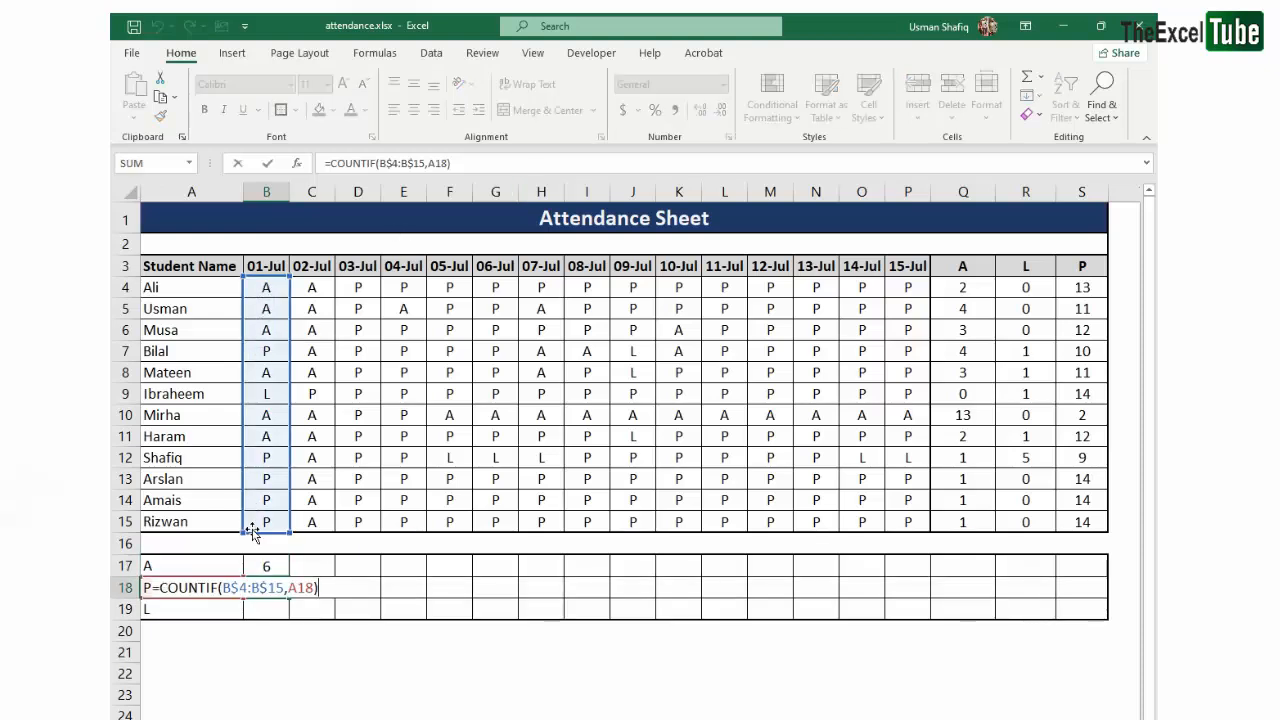
{"action": "key", "text": "Escape"}
- Try filling the B17 formula across to H17 and check the criteria references in E17 and H17
{"action": "left_click_drag", "start_coordinate": [276, 568], "coordinate": [549, 567]}
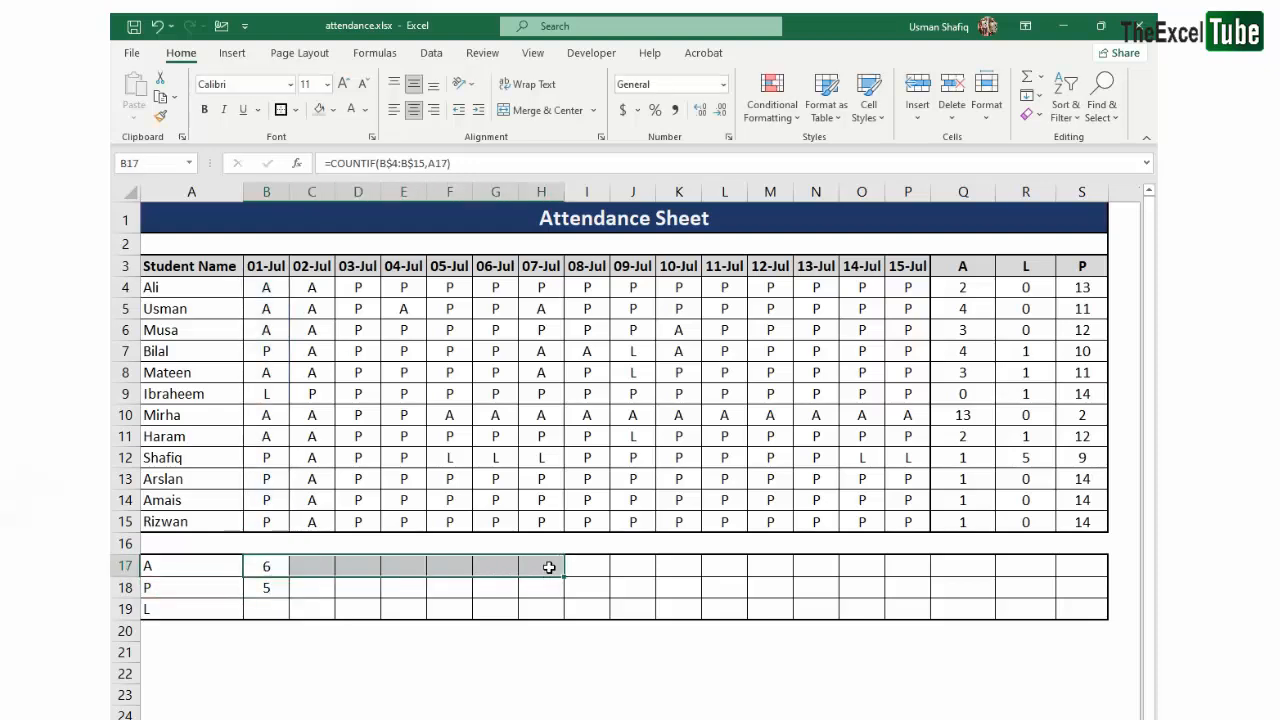
{"action": "key", "text": "ctrl+r"}
{"action": "left_click", "coordinate": [492, 585]}
{"action": "double_click", "coordinate": [406, 566]}
{"action": "key", "text": "Escape"}
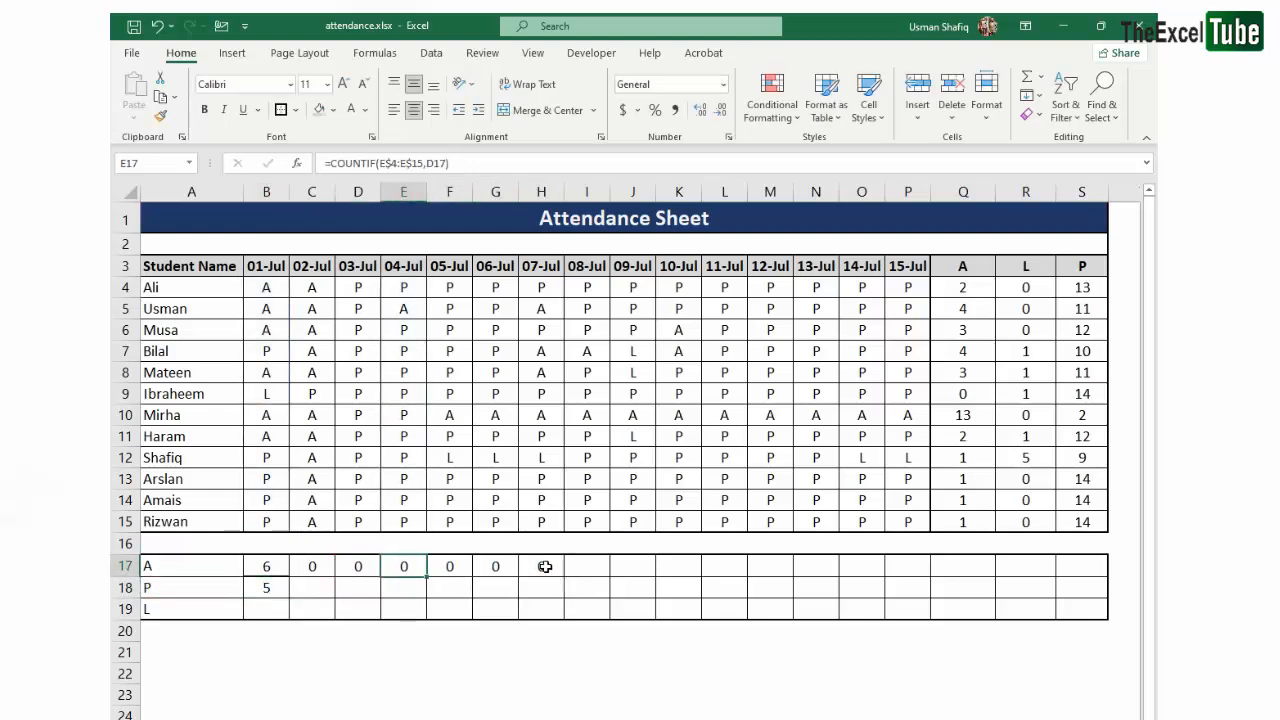
{"action": "double_click", "coordinate": [541, 566]}
{"action": "key", "text": "Escape"}
{"action": "left_click", "coordinate": [265, 567]}
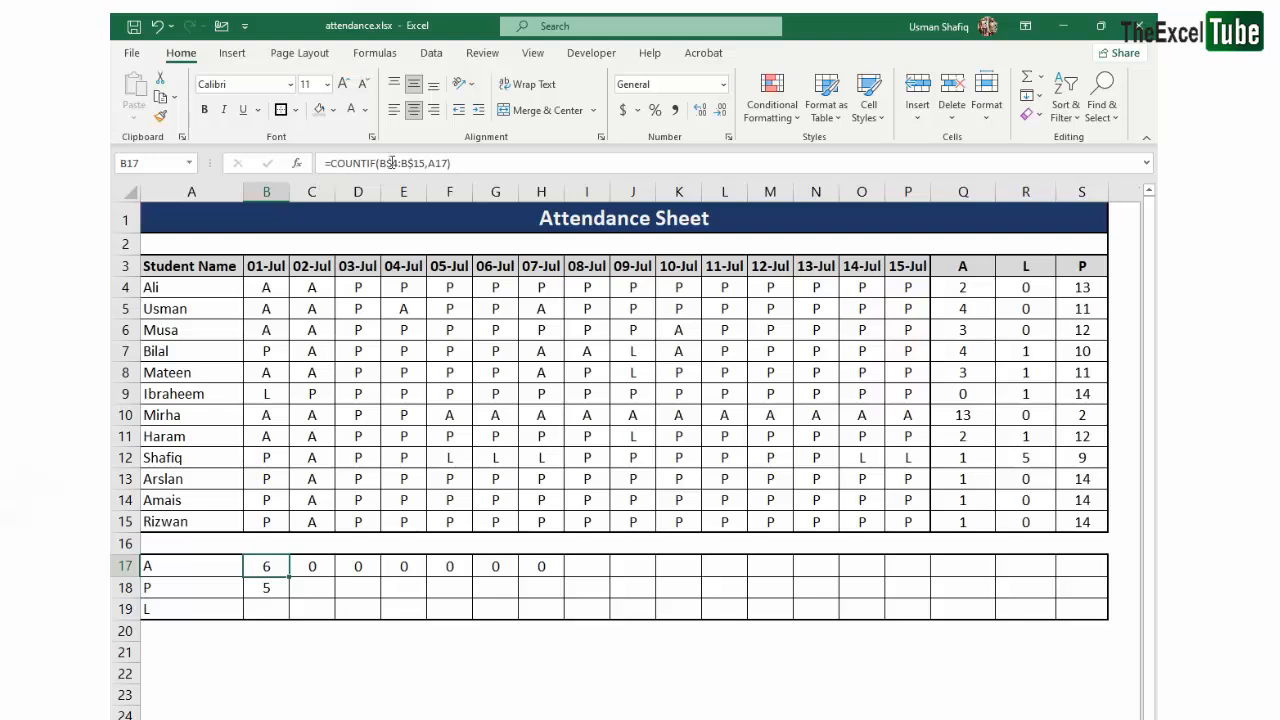
- Lock the criteria column in the B17 formula as $A17 and fill the corrected formula down to B19
{"action": "left_click", "coordinate": [428, 163]}
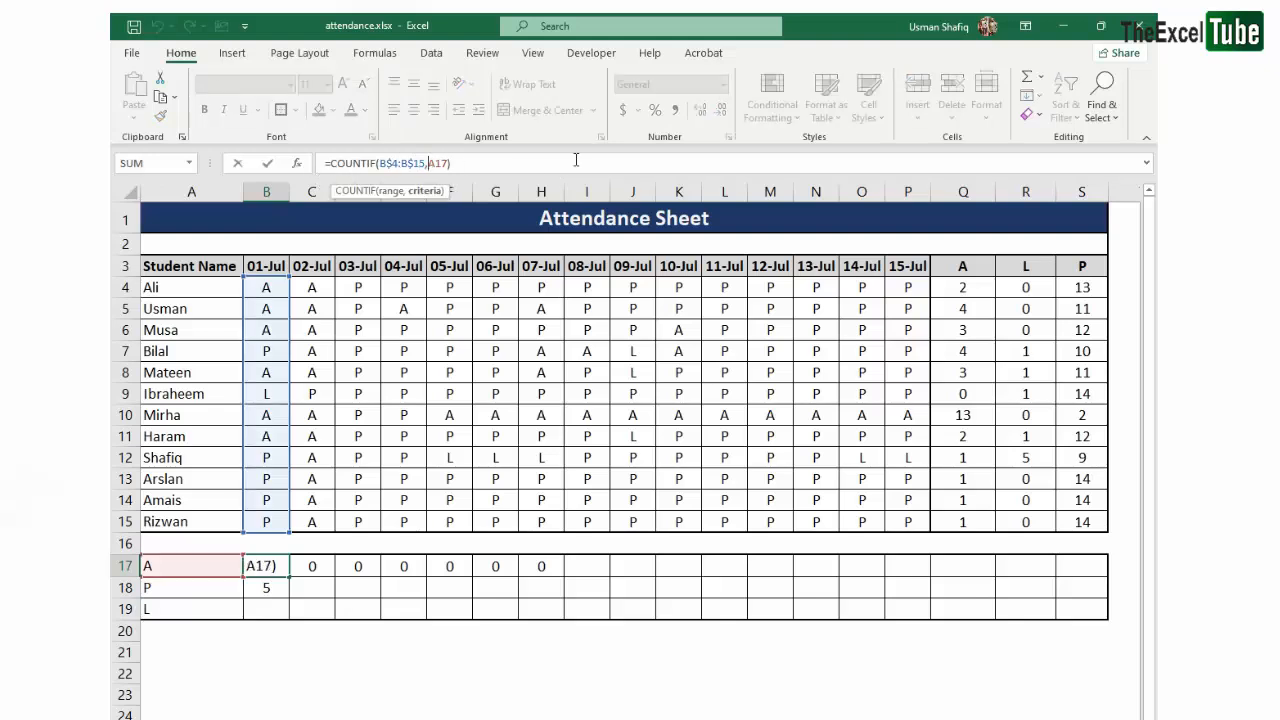
{"action": "type", "text": "$"}
{"action": "key", "text": "Return"}
{"action": "key", "text": "shift+Down"}
{"action": "key", "text": "ctrl+d"}
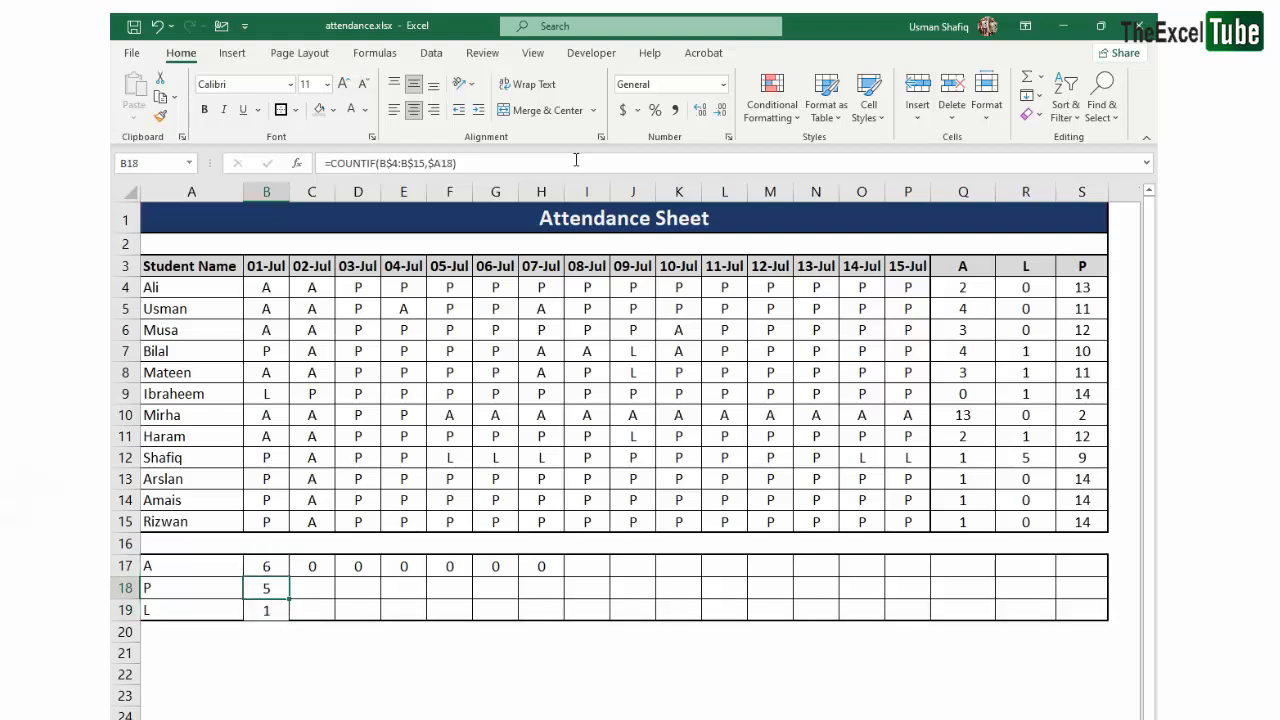
- Fill the three count formulas in B17:B19 across through column S
{"action": "key", "text": "Up"}
{"action": "key", "text": "shift+Down"}
{"action": "key", "text": "shift+Down"}
{"action": "key", "text": "shift+Right"}
{"action": "key", "text": "shift+Right"}
{"action": "key", "text": "shift+Right"}
{"action": "key", "text": "shift+Right"}
{"action": "key", "text": "shift+Right"}
{"action": "key", "text": "shift+Right"}
{"action": "key", "text": "shift+Right"}
{"action": "key", "text": "shift+Right"}
{"action": "key", "text": "shift+Right"}
{"action": "key", "text": "shift+Right"}
{"action": "key", "text": "shift+Right"}
{"action": "key", "text": "shift+Right"}
{"action": "key", "text": "shift+Right"}
{"action": "key", "text": "shift+Right"}
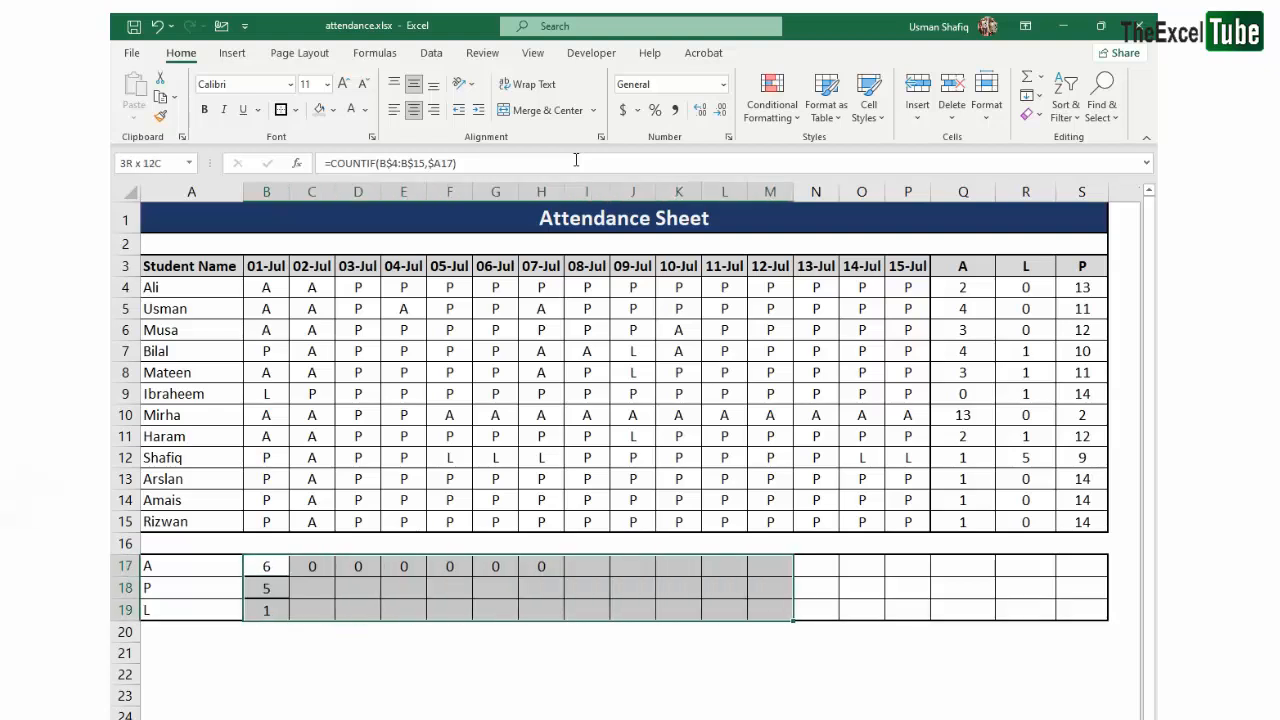
{"action": "key", "text": "shift+Right"}
{"action": "key", "text": "shift+Right"}
{"action": "key", "text": "shift+Right"}
{"action": "key", "text": "ctrl+r"}
{"action": "key", "text": "Left"}
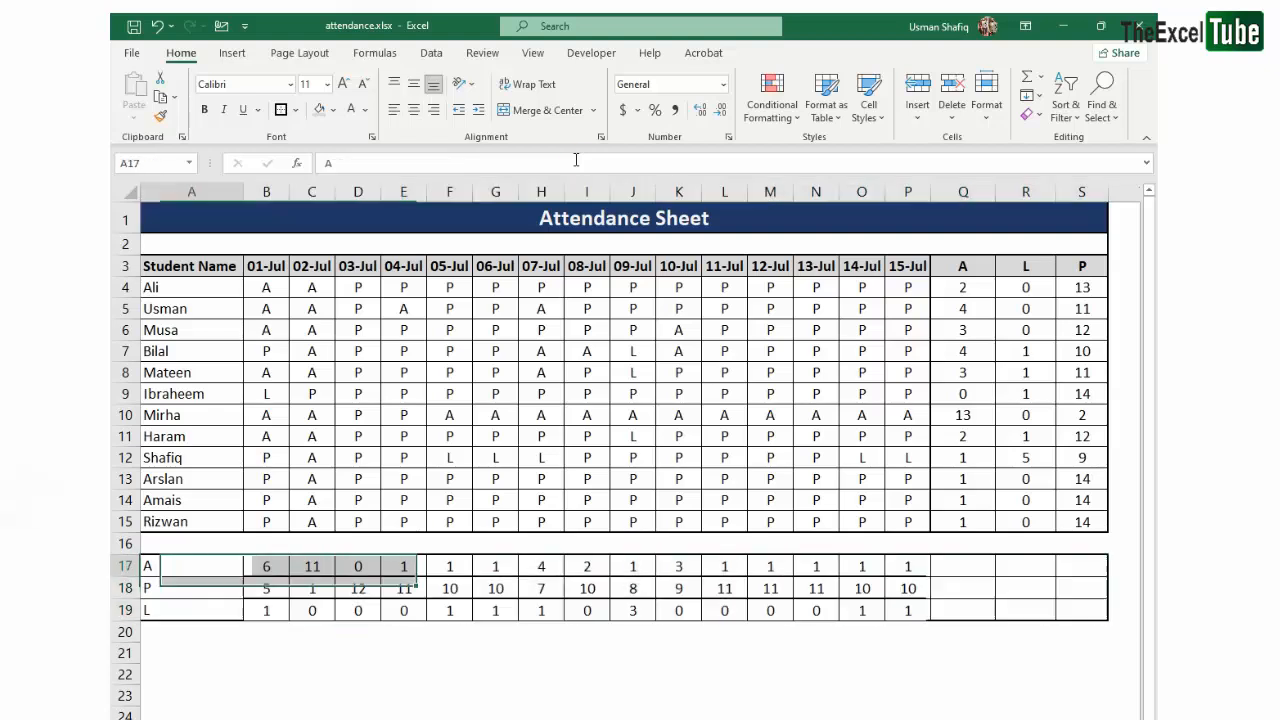
- Check the range and criteria references of the filled formula in I18
{"action": "double_click", "coordinate": [591, 589]}
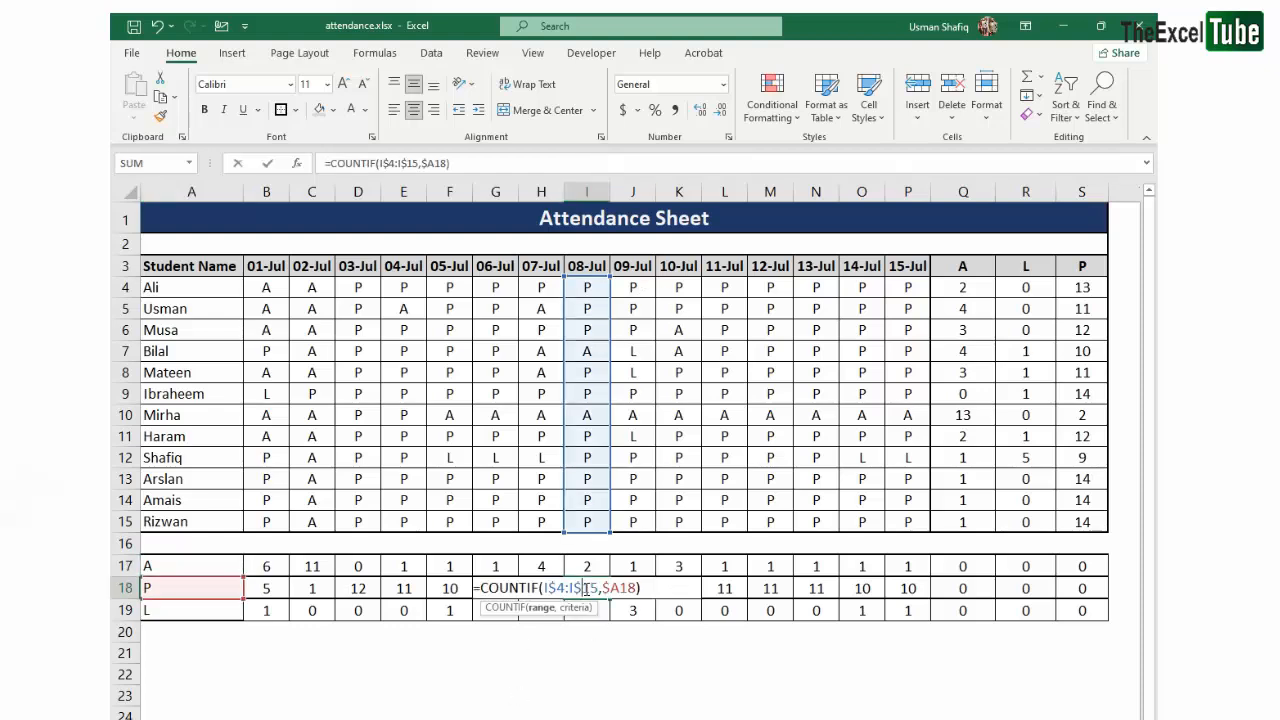
{"action": "key", "text": "Escape"}
{"action": "key", "text": "ctrl+Left"}
{"action": "key", "text": "Right"}
{"action": "key", "text": "Right"}
{"action": "key", "text": "Right"}
- Apply all borders and a thick outside border to the totals block A17:S19
{"action": "left_click_drag", "start_coordinate": [223, 567], "coordinate": [1069, 609]}
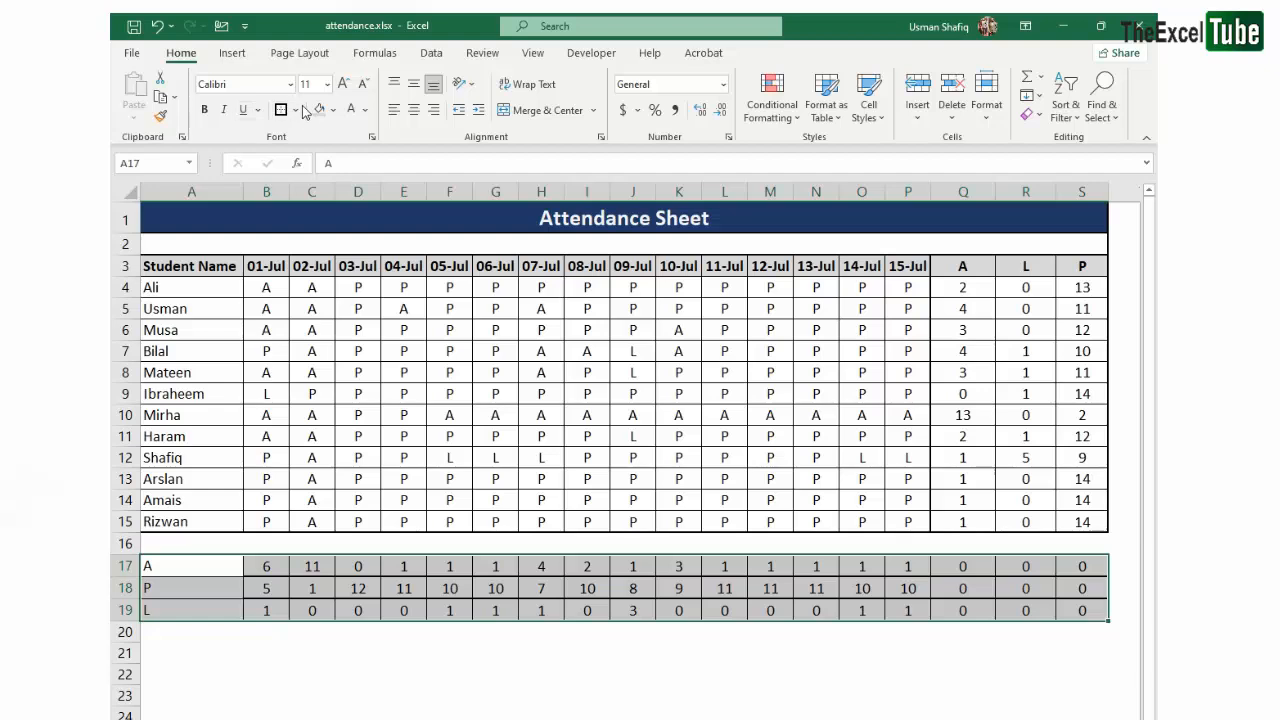
{"action": "left_click", "coordinate": [294, 110]}
{"action": "left_click", "coordinate": [342, 270]}
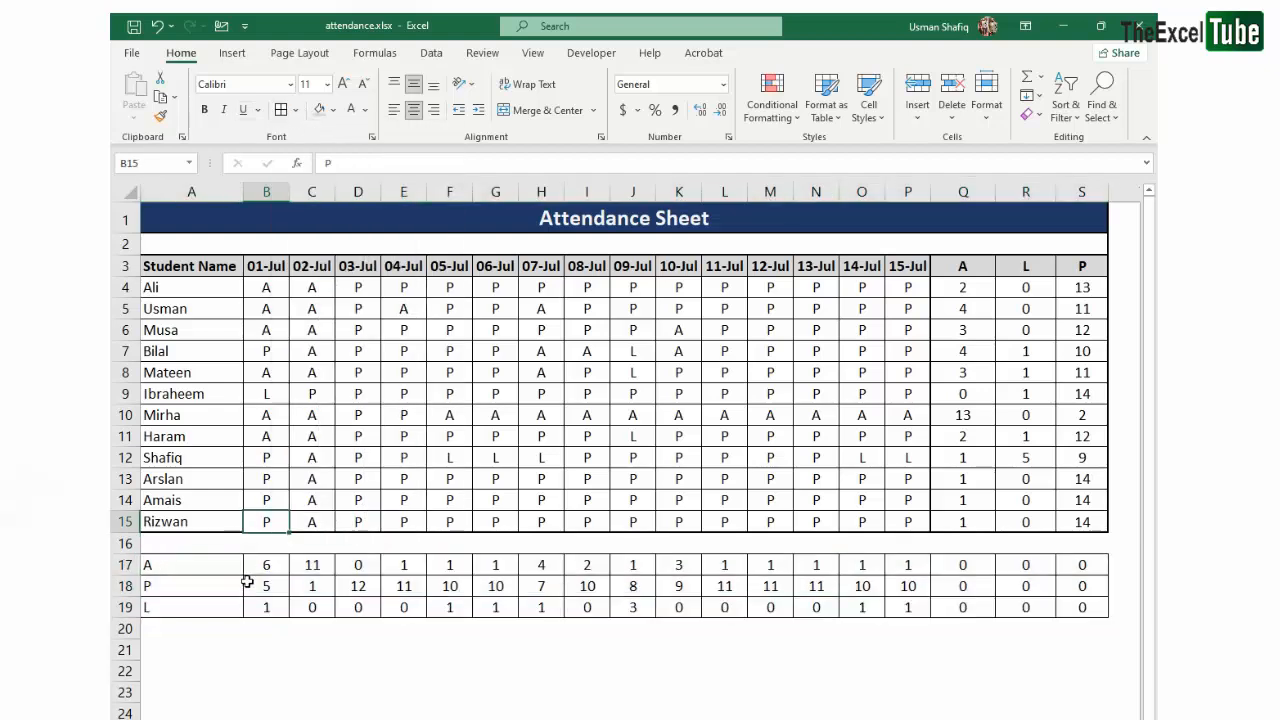
{"action": "left_click_drag", "start_coordinate": [209, 567], "coordinate": [1090, 610]}
{"action": "left_click", "coordinate": [296, 110]}
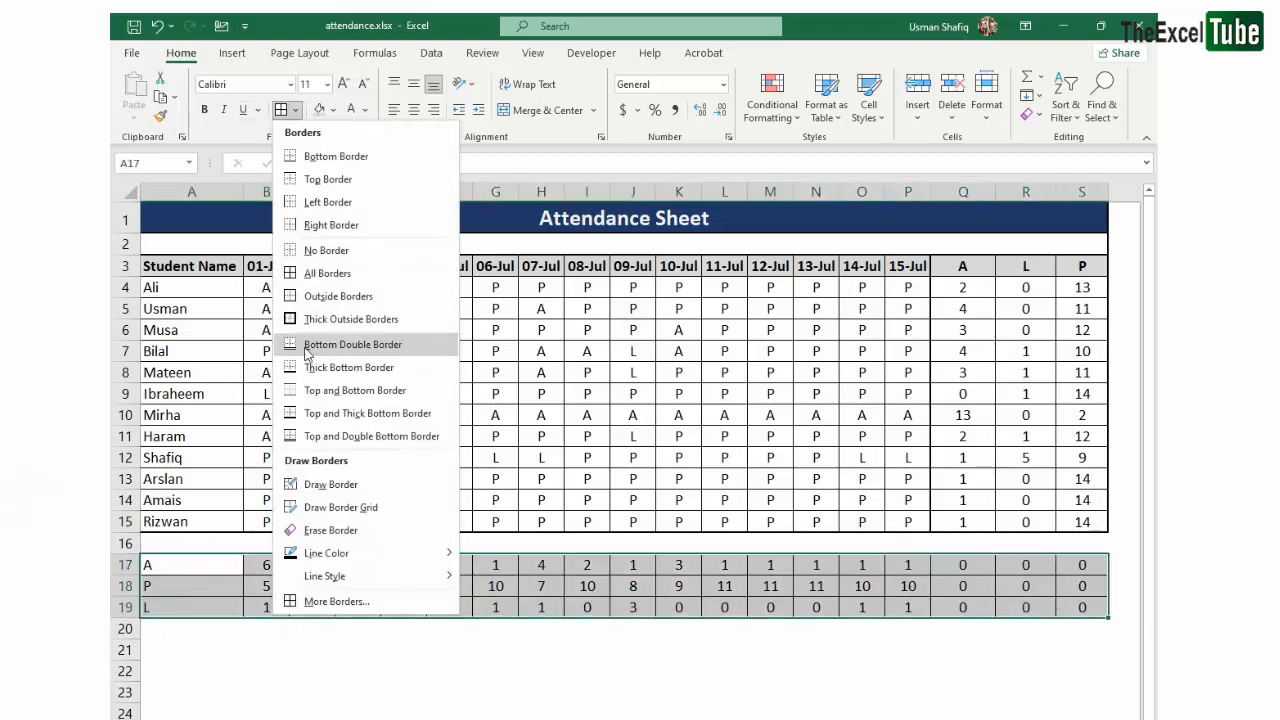
{"action": "left_click", "coordinate": [340, 315]}
{"action": "left_click", "coordinate": [266, 598]}
- Change the total row label in A17 to "Total A"
{"action": "left_click", "coordinate": [171, 567]}
{"action": "left_click_drag", "start_coordinate": [171, 567], "coordinate": [119, 565]}
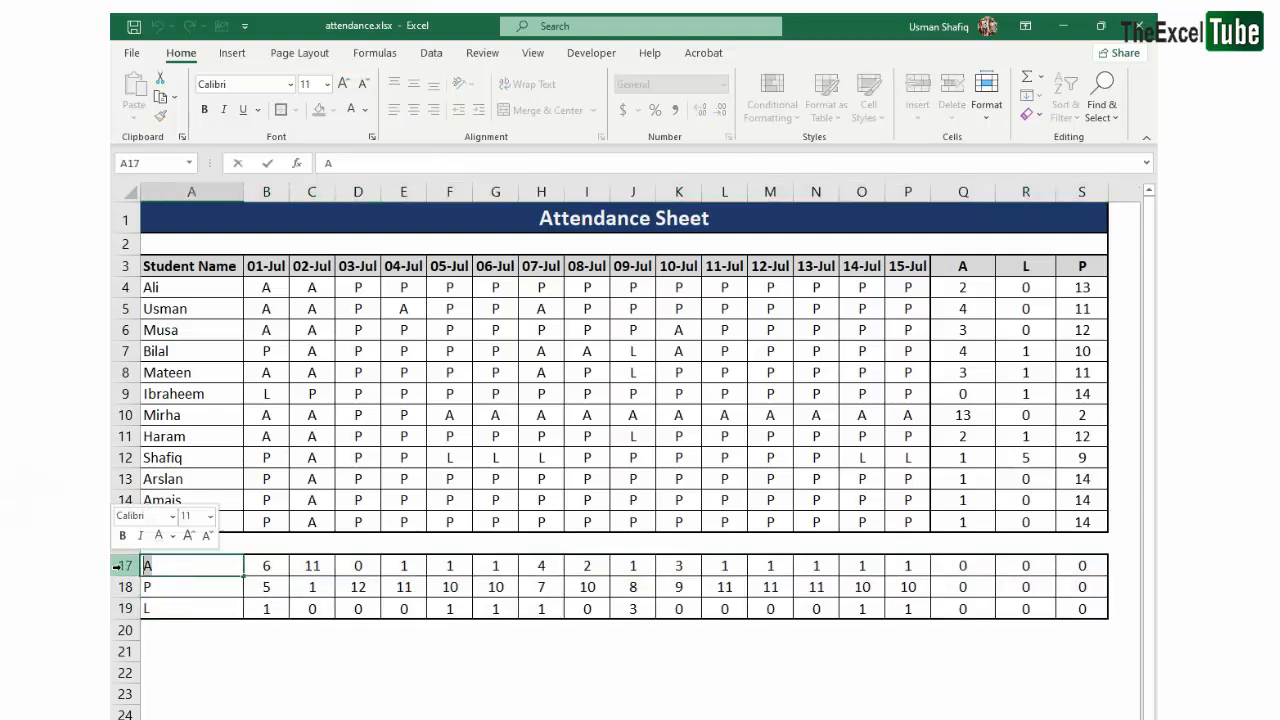
{"action": "left_click", "coordinate": [159, 590]}
{"action": "left_click", "coordinate": [163, 608]}
{"action": "double_click", "coordinate": [164, 566]}
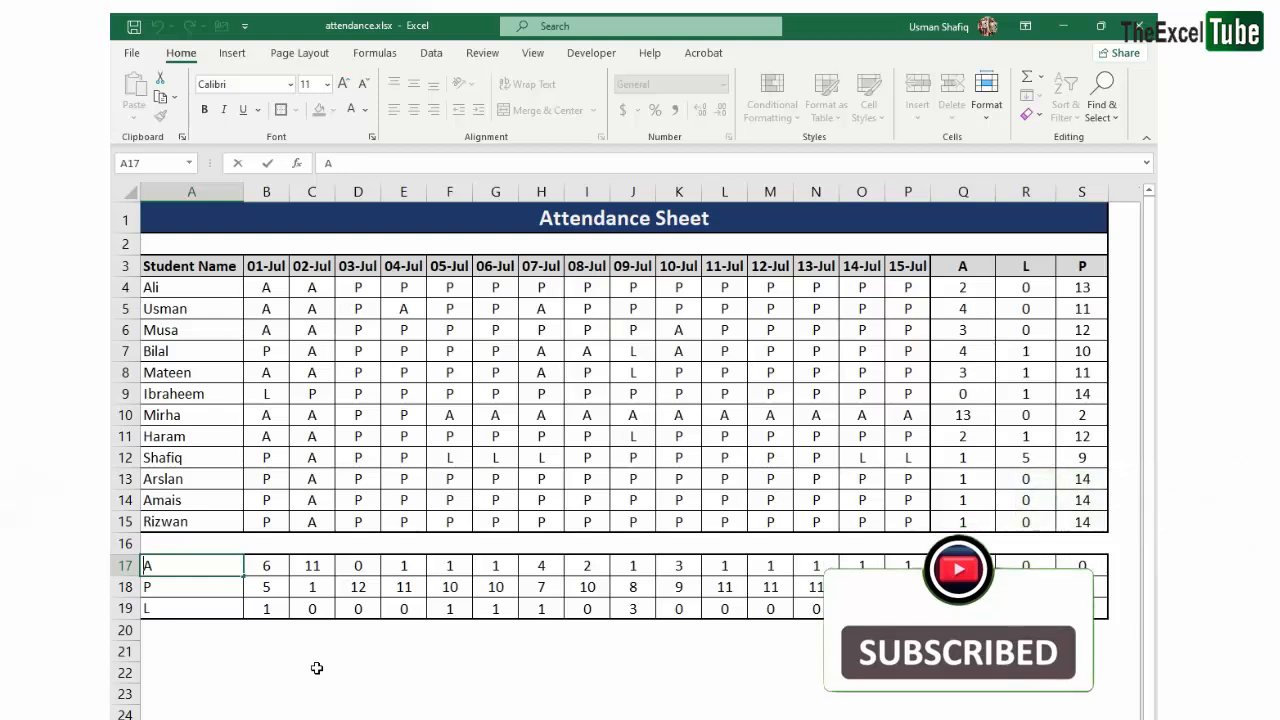
{"action": "type", "text": "Total"}
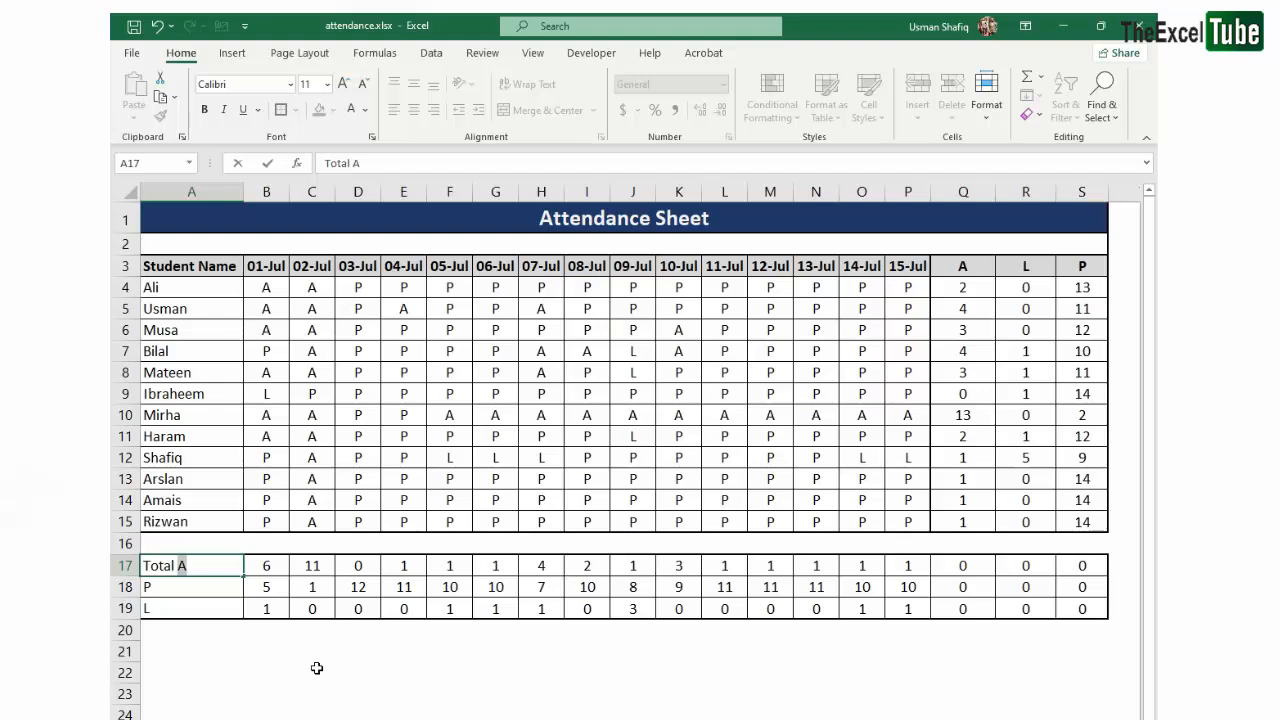
{"action": "key", "text": "ctrl+Return"}
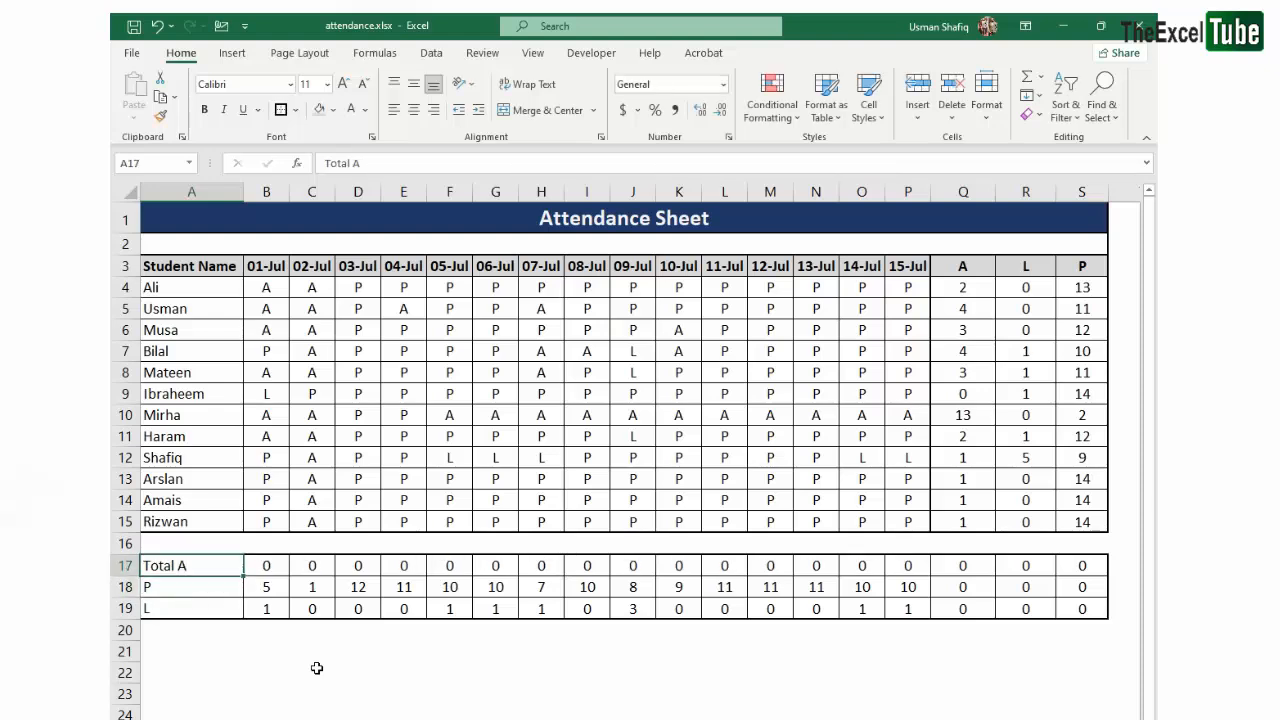
- Copy the A17 label down to A18 and change it to "Total P"
{"action": "key", "text": "shift+Down"}
{"action": "key", "text": "ctrl+d"}
{"action": "key", "text": "Down"}
{"action": "key", "text": "F2"}
{"action": "key", "text": "shift+Left"}
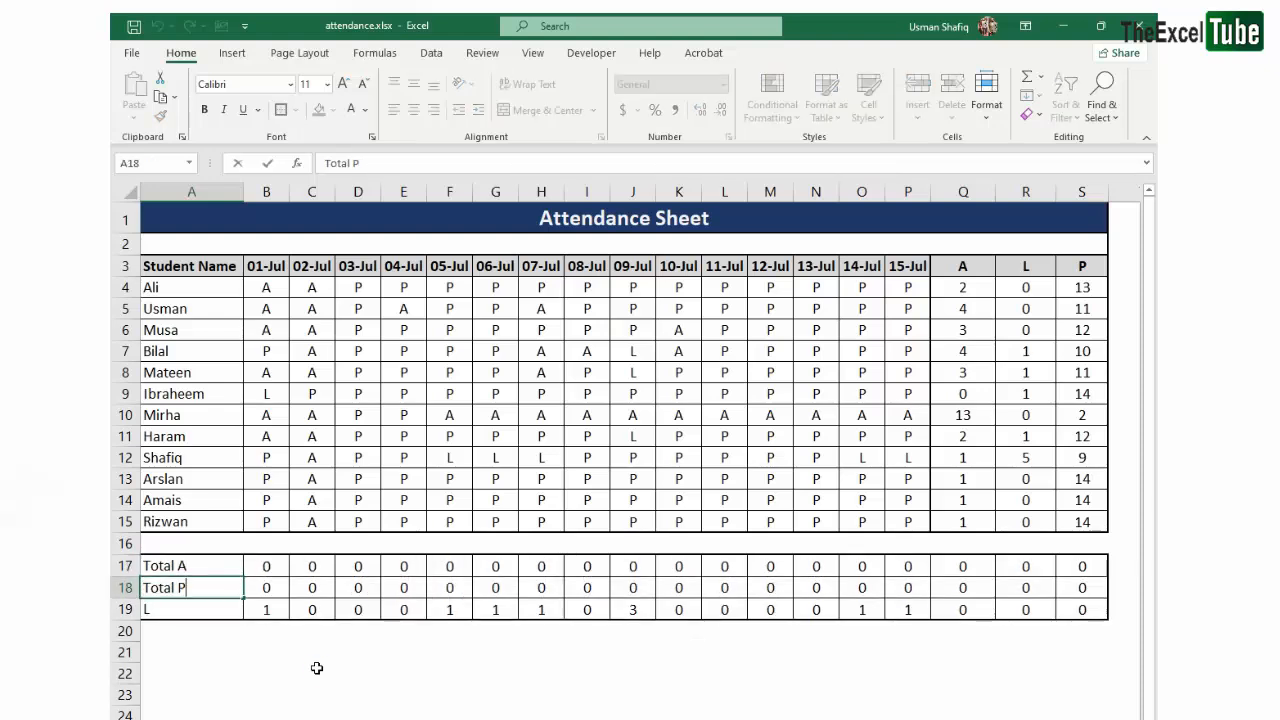
{"action": "key", "text": "Return"}
{"action": "key", "text": "F2"}
{"action": "key", "text": "Escape"}
{"action": "key", "text": "Up"}
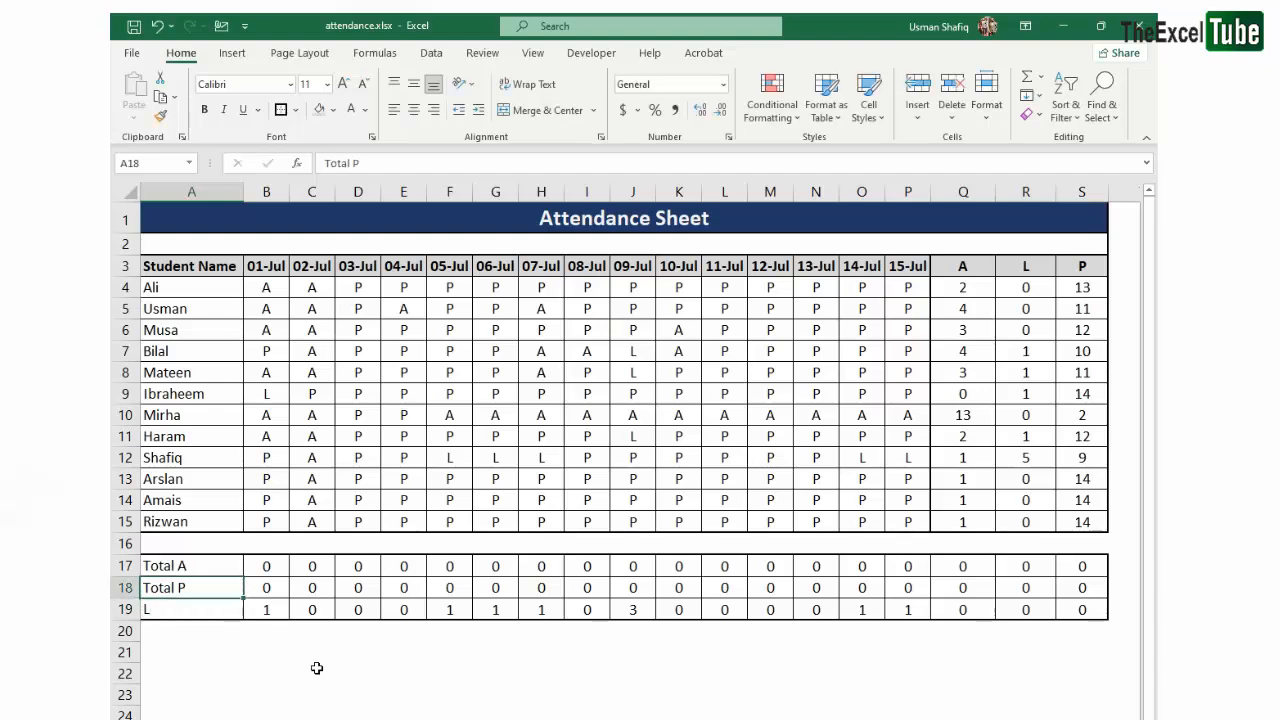
- Copy the A18 label down to A19 and change it to "Total L"
{"action": "key", "text": "shift+Down"}
{"action": "key", "text": "ctrl+d"}
{"action": "key", "text": "F2"}
{"action": "key", "text": "shift+Left"}
{"action": "type", "text": "L"}
{"action": "key", "text": "Return"}
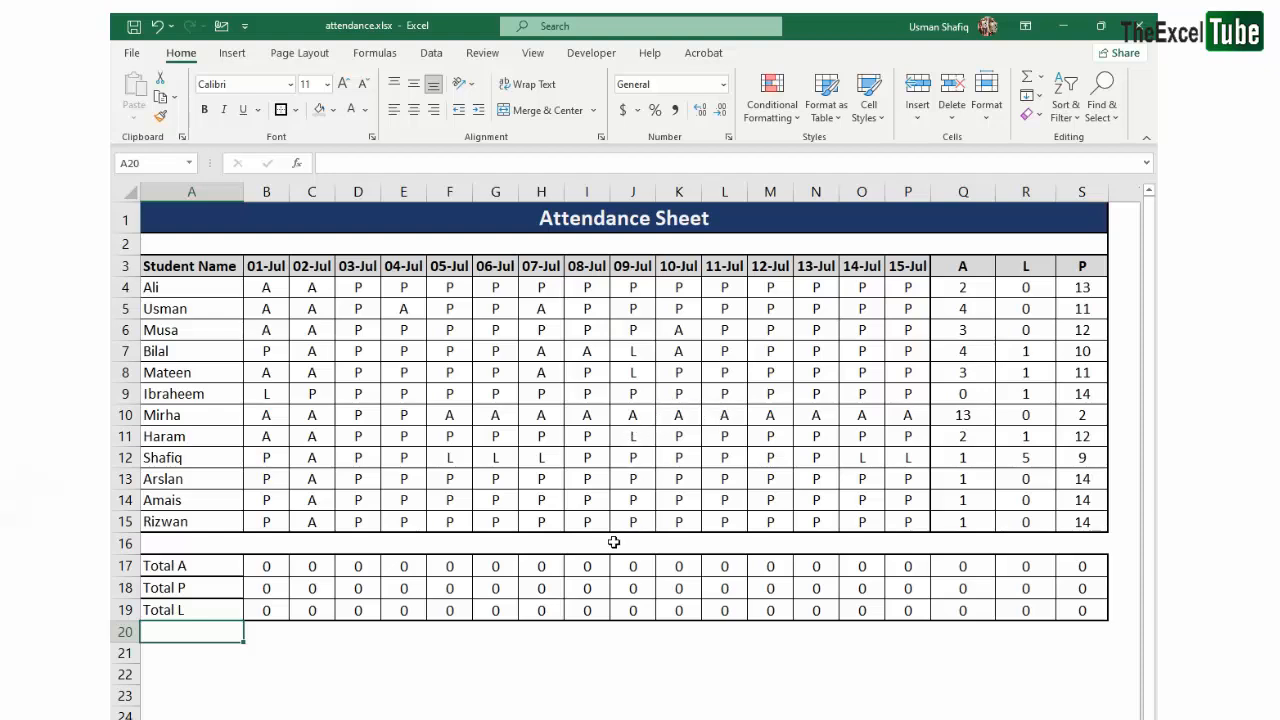
- Examine the labels in A17:A19 against the 01-Jul column entries and the criteria used by the B17 formula
{"action": "left_click_drag", "start_coordinate": [174, 560], "coordinate": [188, 609]}
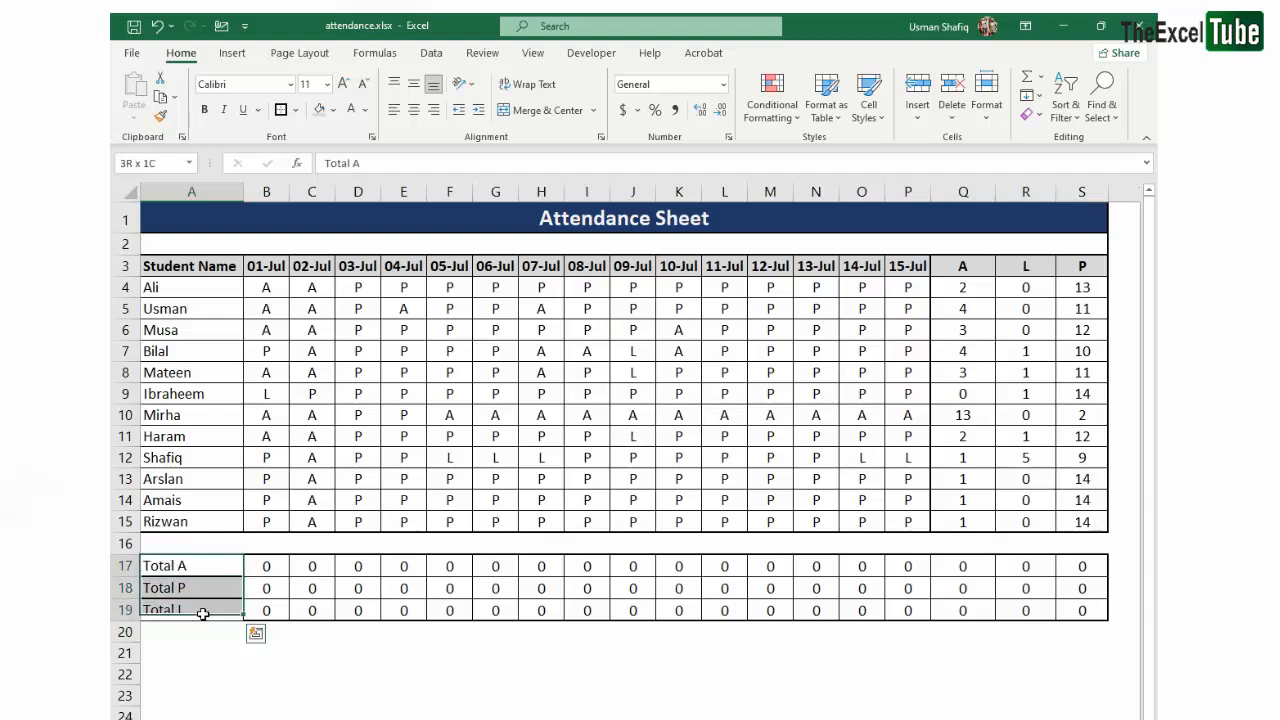
{"action": "left_click_drag", "start_coordinate": [266, 566], "coordinate": [113, 610]}
{"action": "left_click", "coordinate": [300, 388]}
{"action": "left_click_drag", "start_coordinate": [270, 288], "coordinate": [266, 437]}
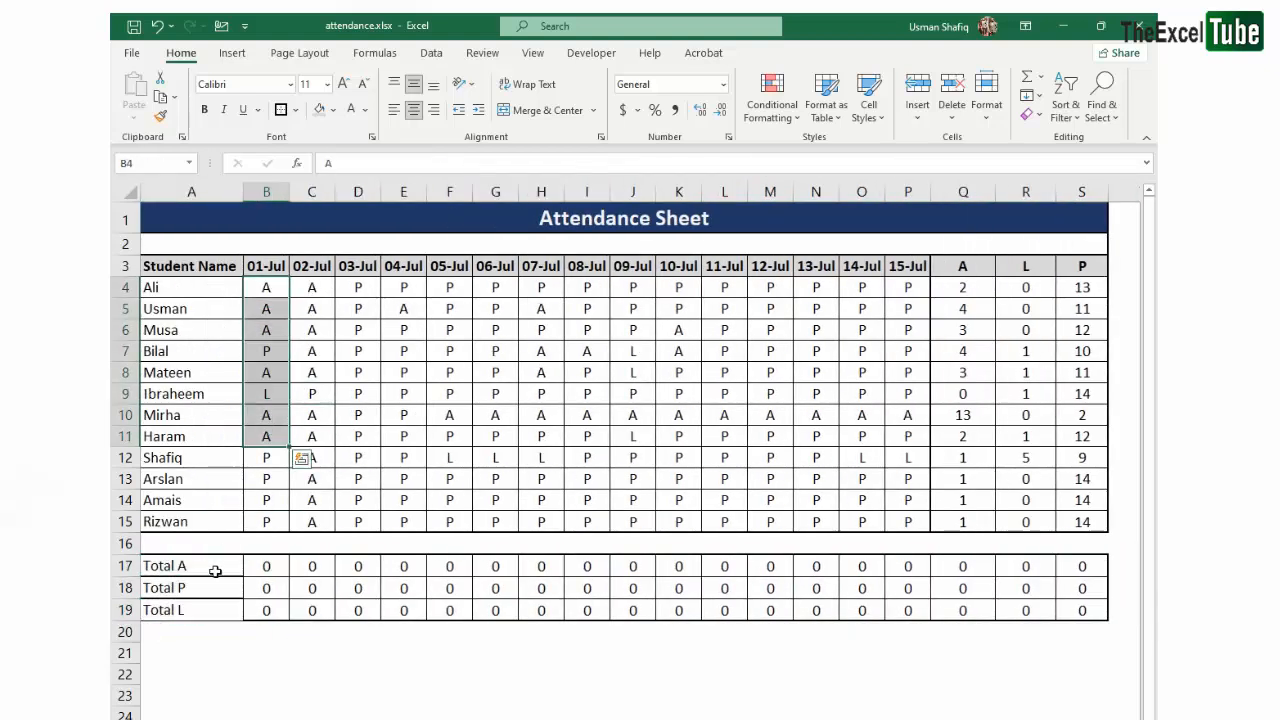
{"action": "double_click", "coordinate": [206, 571]}
{"action": "left_click_drag", "start_coordinate": [266, 288], "coordinate": [293, 499]}
{"action": "left_click", "coordinate": [605, 413]}
{"action": "left_click", "coordinate": [278, 568]}
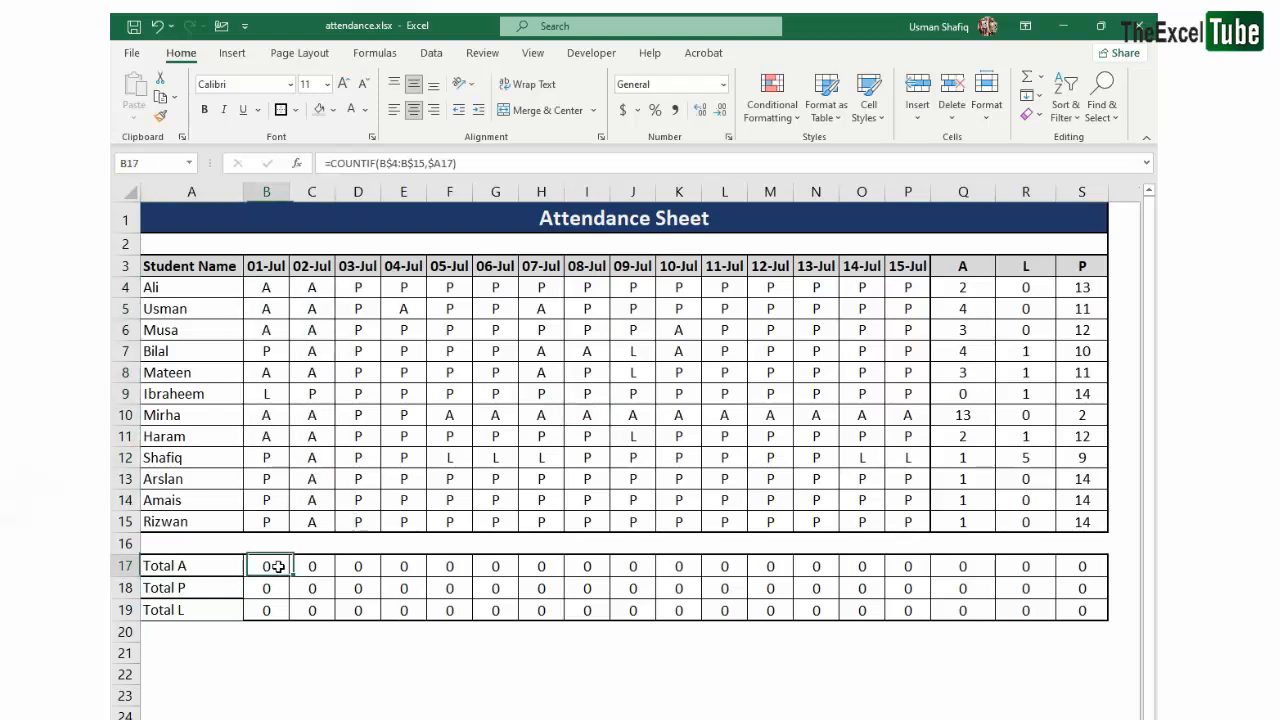
- Reapply all borders to the relabelled totals block A17:S19
{"action": "left_click", "coordinate": [201, 564]}
{"action": "left_click_drag", "start_coordinate": [199, 564], "coordinate": [1085, 610]}
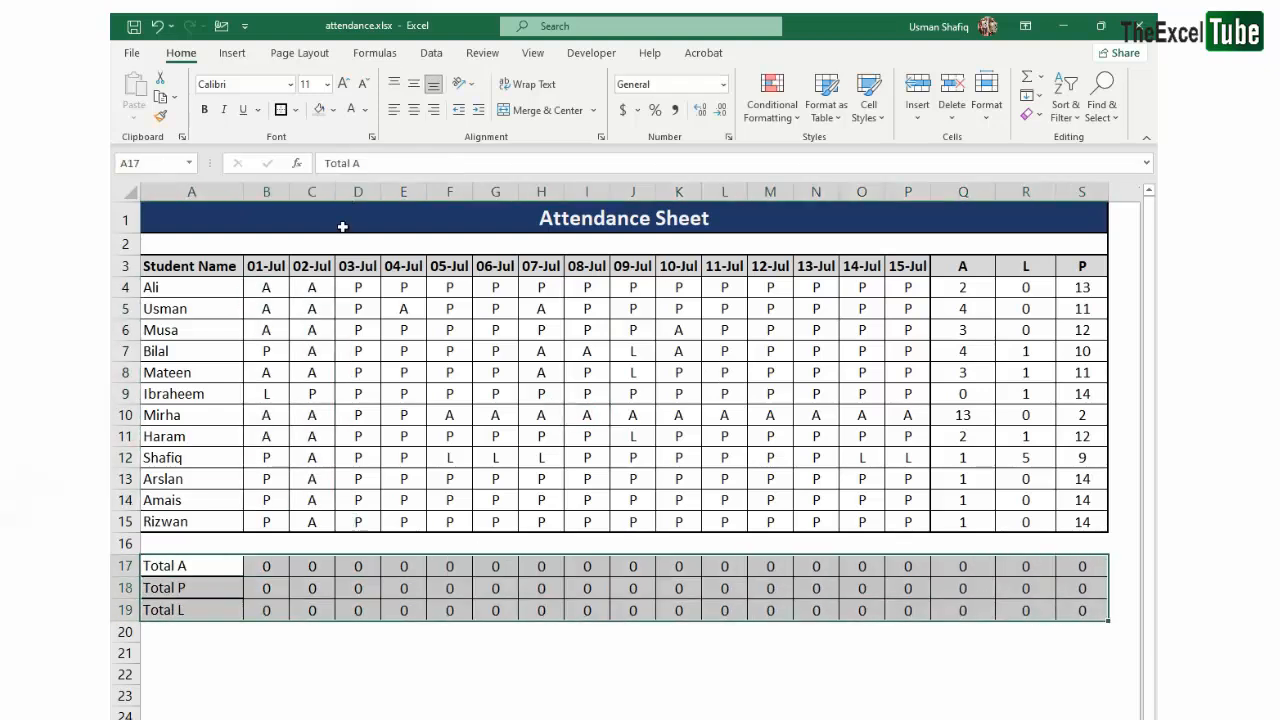
{"action": "left_click", "coordinate": [296, 109]}
{"action": "left_click", "coordinate": [327, 273]}
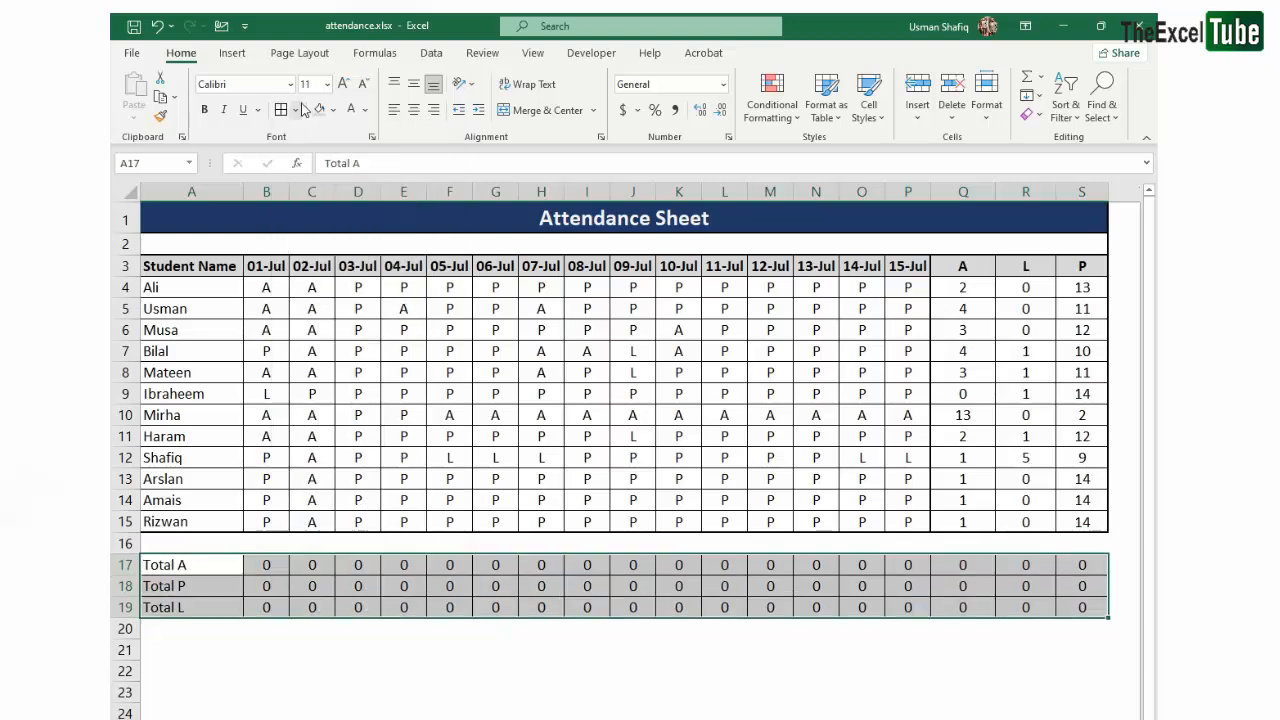
- Apply a thick outside border around the totals block A17:S19
{"action": "left_click", "coordinate": [296, 109]}
{"action": "left_click", "coordinate": [300, 318]}
{"action": "left_click", "coordinate": [266, 649]}
{"action": "left_click", "coordinate": [268, 566]}
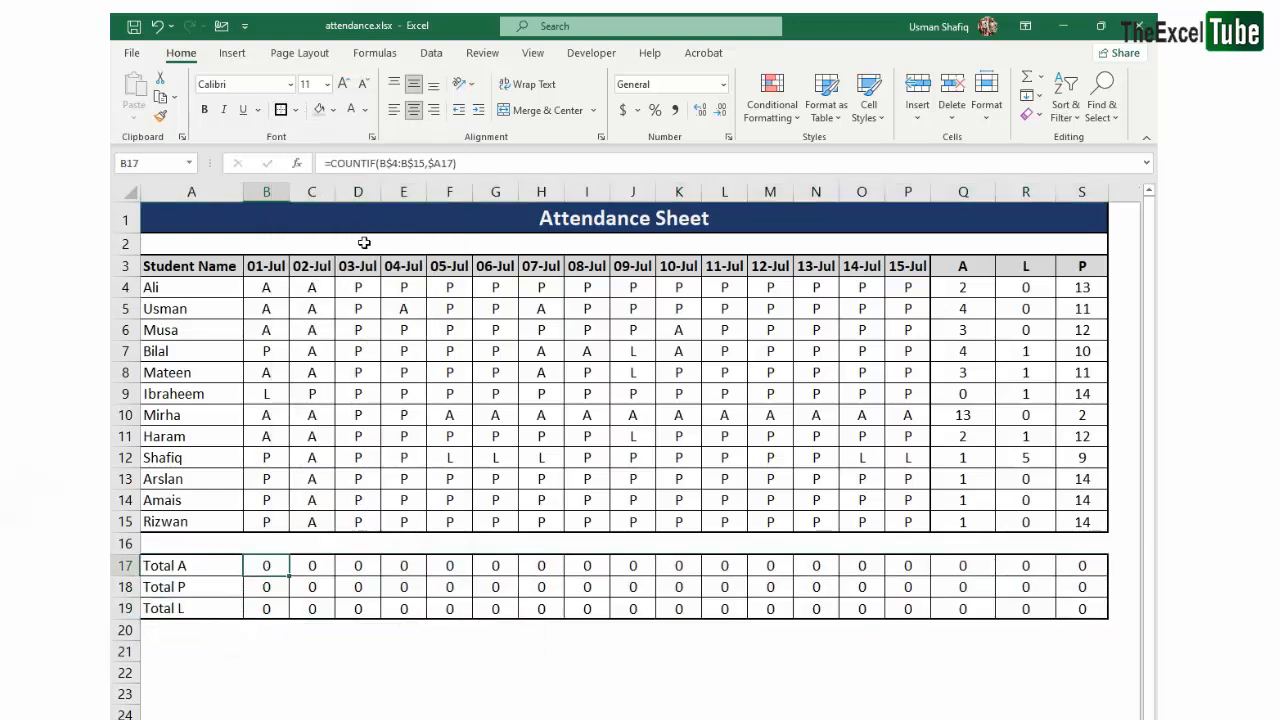
{"action": "left_click", "coordinate": [390, 161]}
{"action": "left_click", "coordinate": [449, 163]}
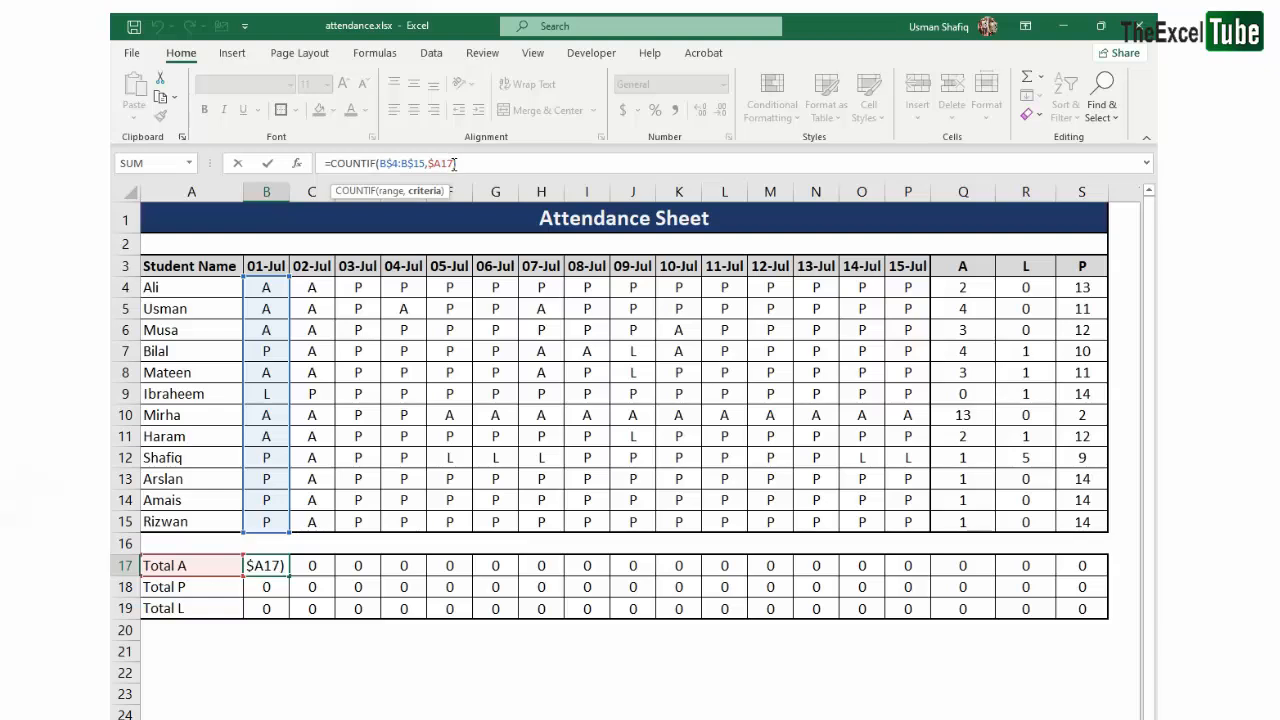
{"action": "left_click_drag", "start_coordinate": [454, 165], "coordinate": [435, 167]}
{"action": "key", "text": "BackSpace"}
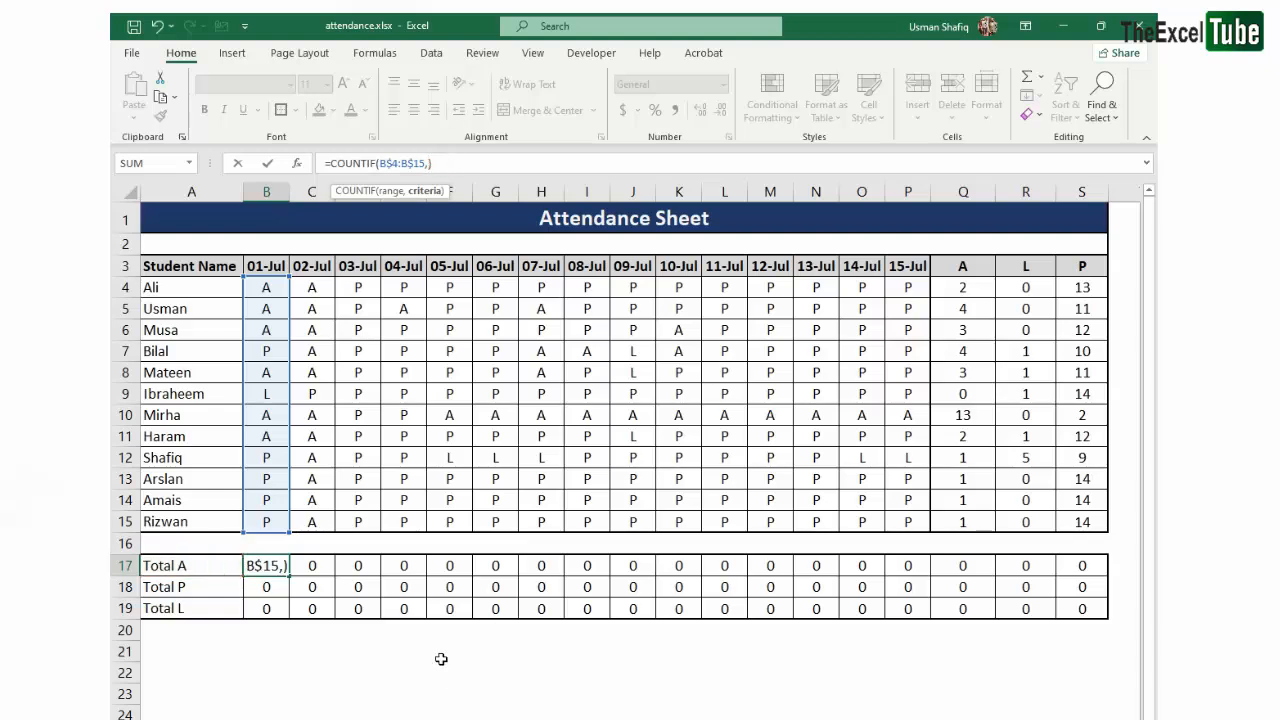
{"action": "type", "text": "right"}
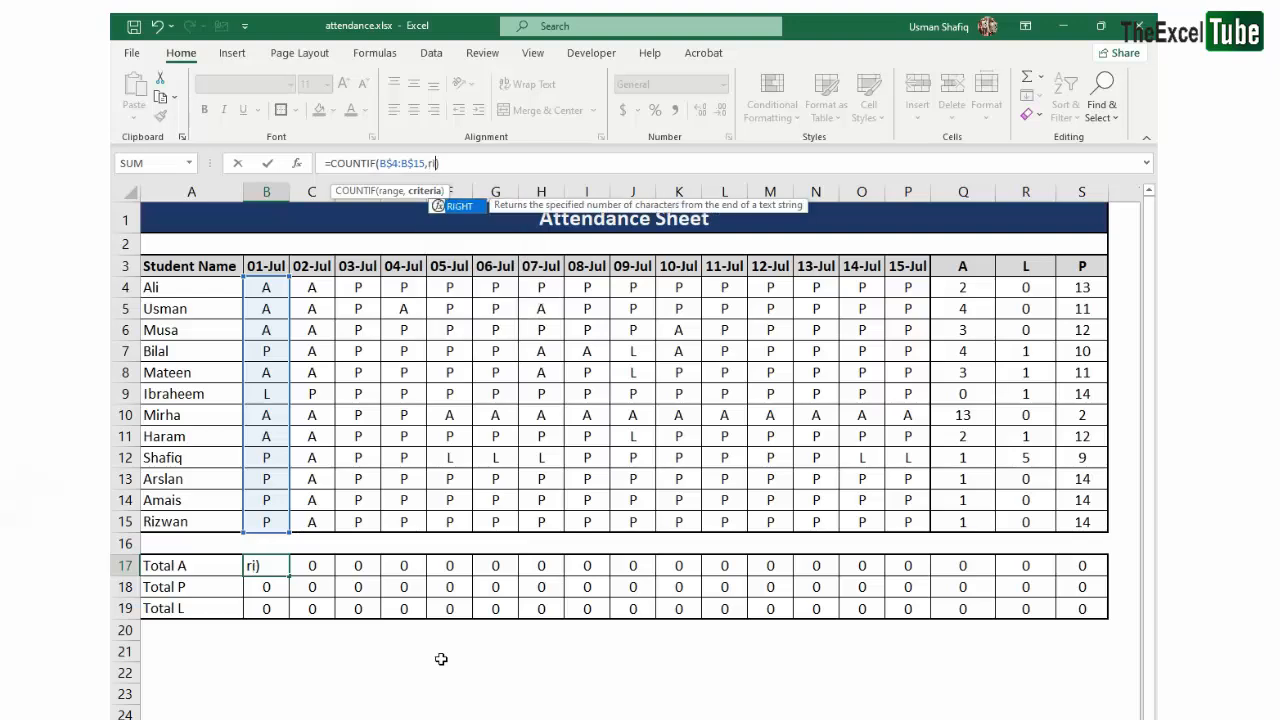
{"action": "key", "text": "Tab"}
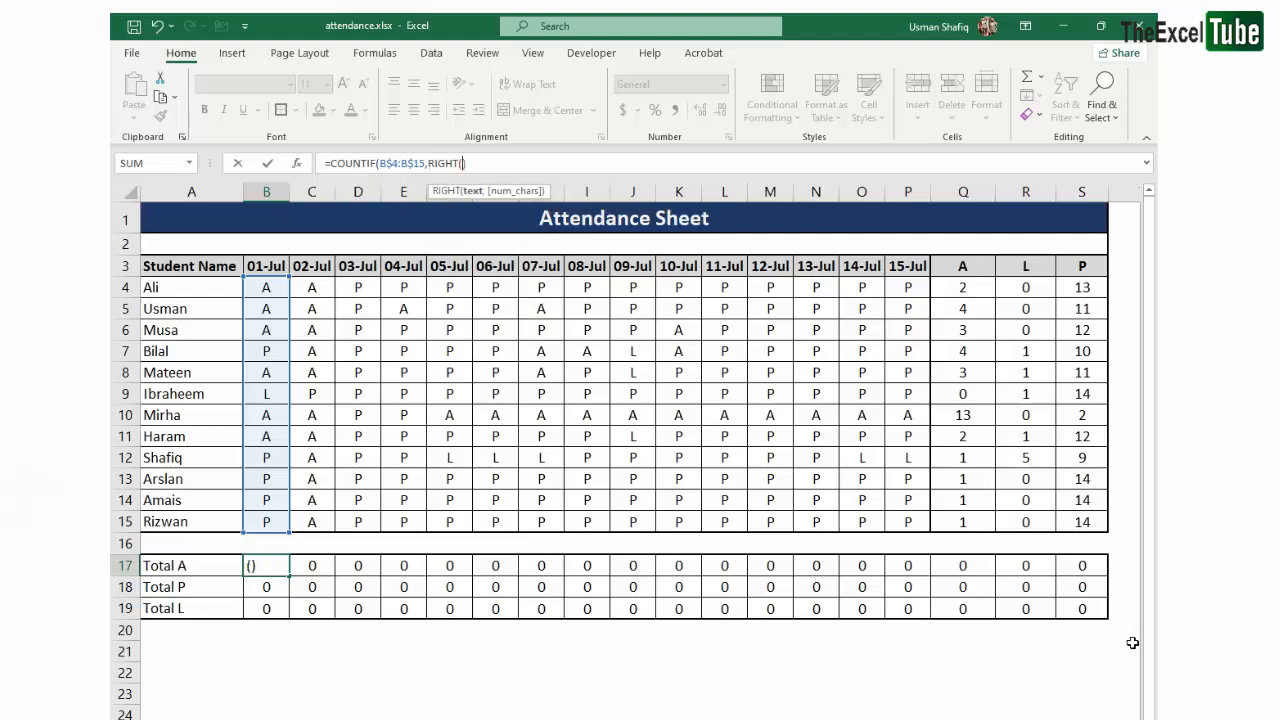
{"action": "key", "text": "Escape"}
- Enter the sample text "ABC" in cell C22 below the totals block
{"action": "left_click", "coordinate": [312, 672]}
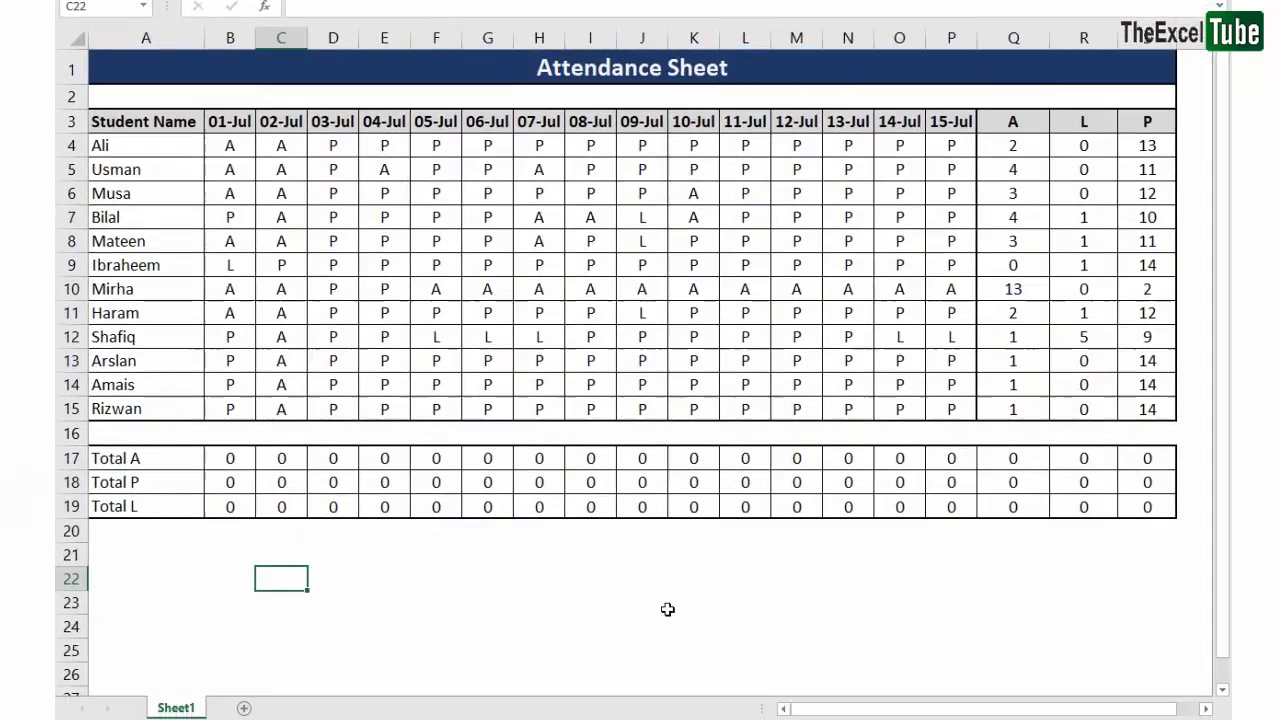
{"action": "type", "text": "AC"}
{"action": "type", "text": "BC"}
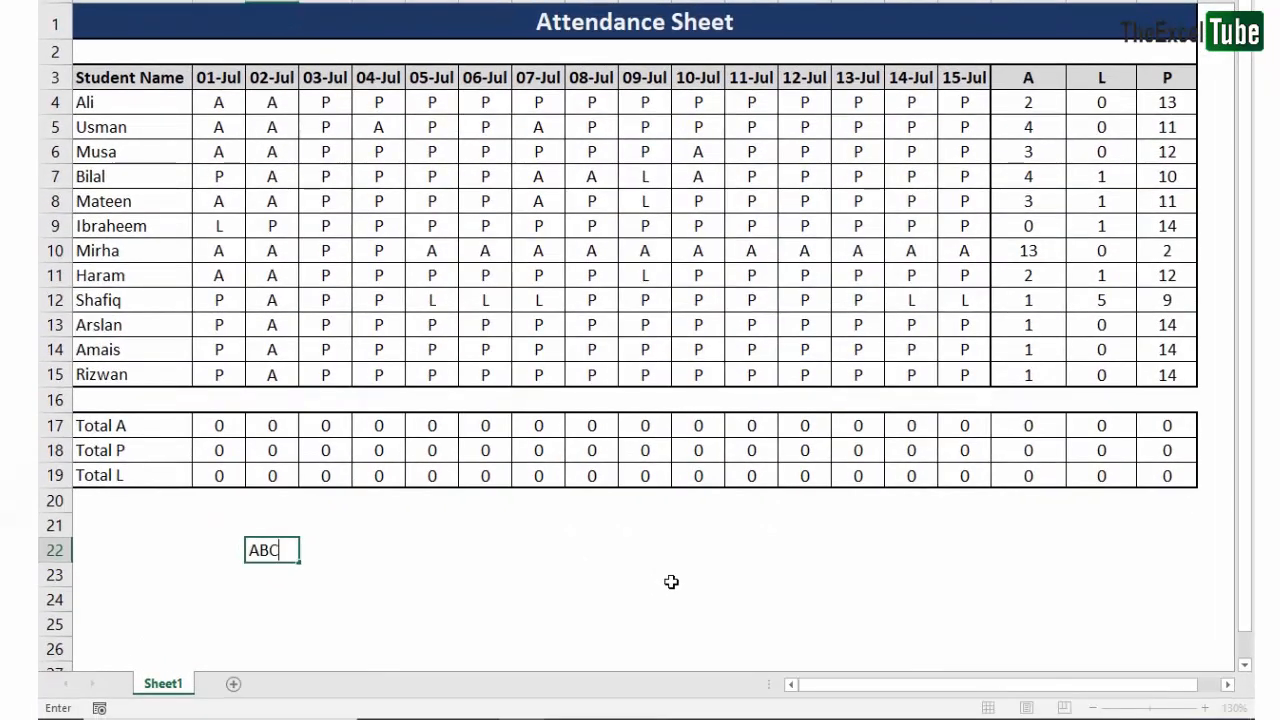
{"action": "key", "text": "Right"}
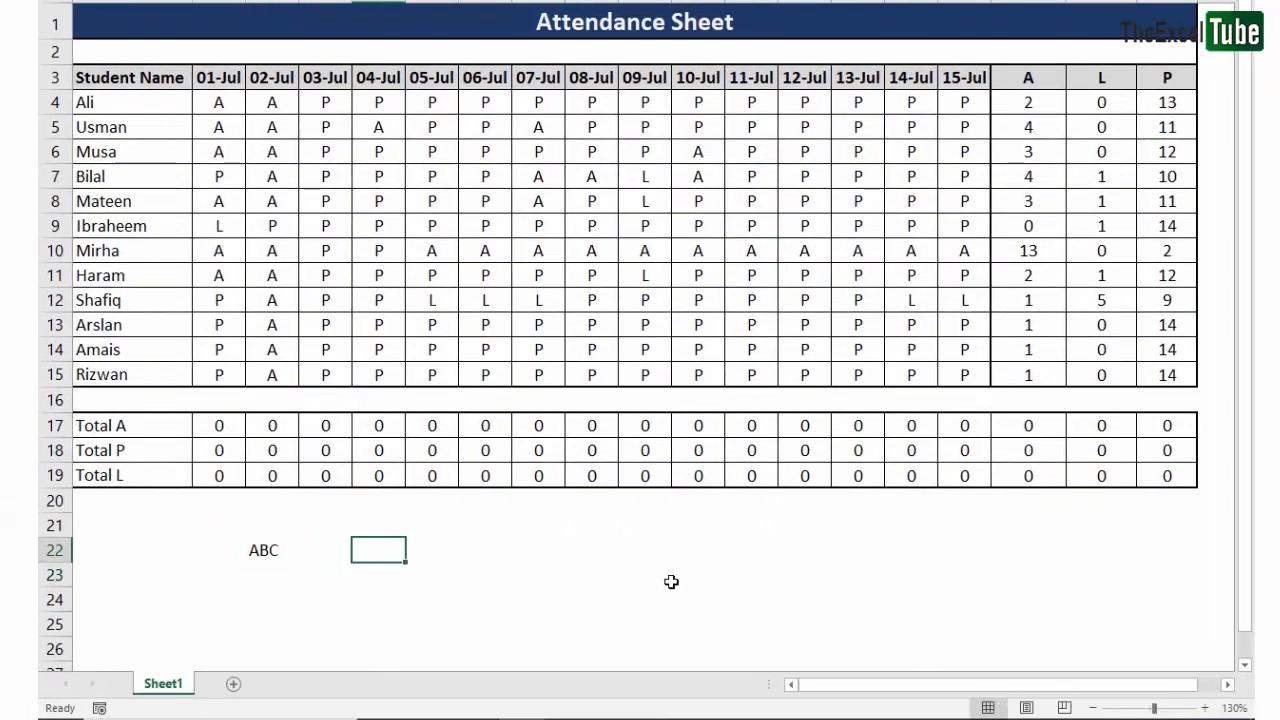
{"action": "type", "text": "=right"}
{"action": "key", "text": "Tab"}
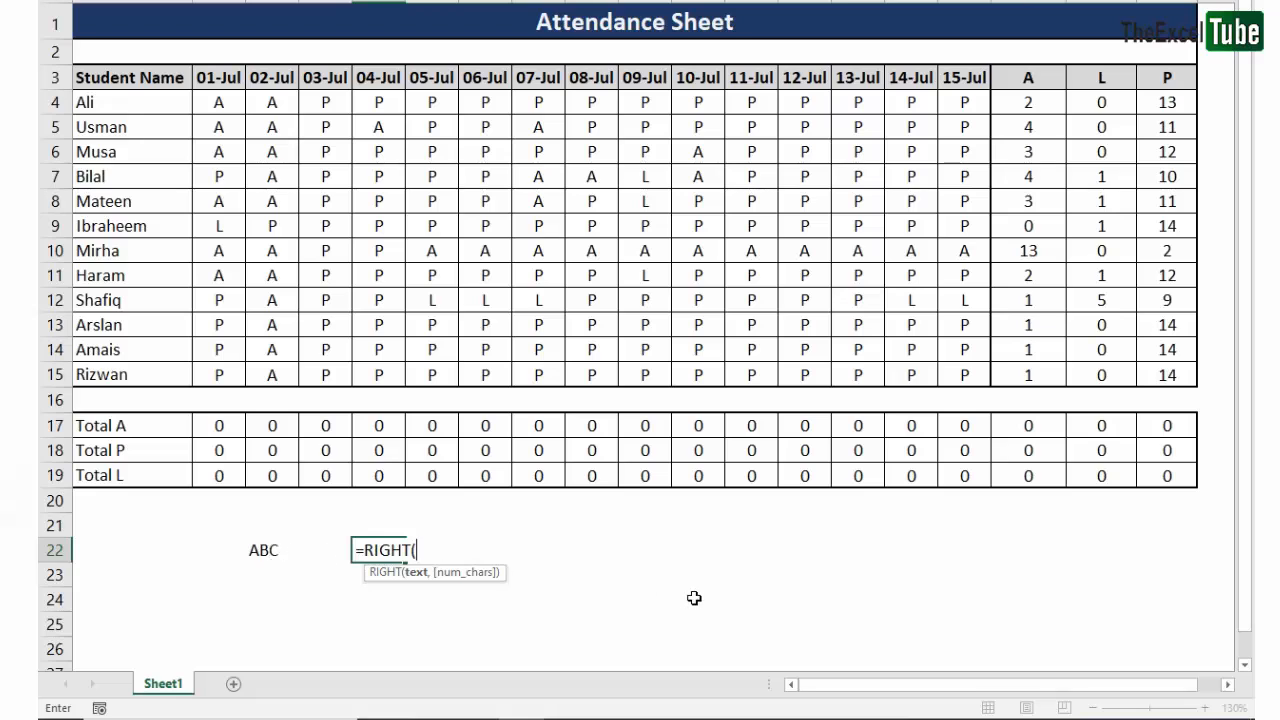
{"action": "key", "text": "Escape"}
- Enter the headings "Left" in E21 and "Right" in F21 for a text-function example
{"action": "key", "text": "Up"}
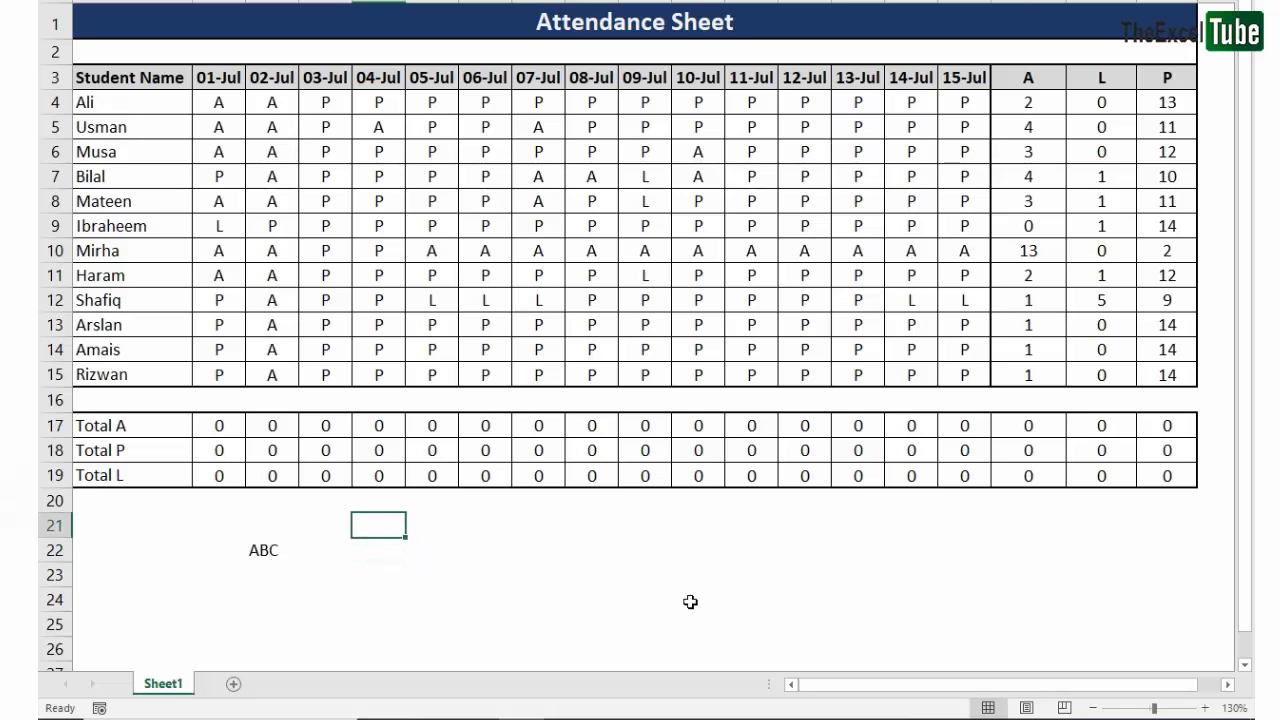
{"action": "type", "text": "Left"}
{"action": "key", "text": "Tab"}
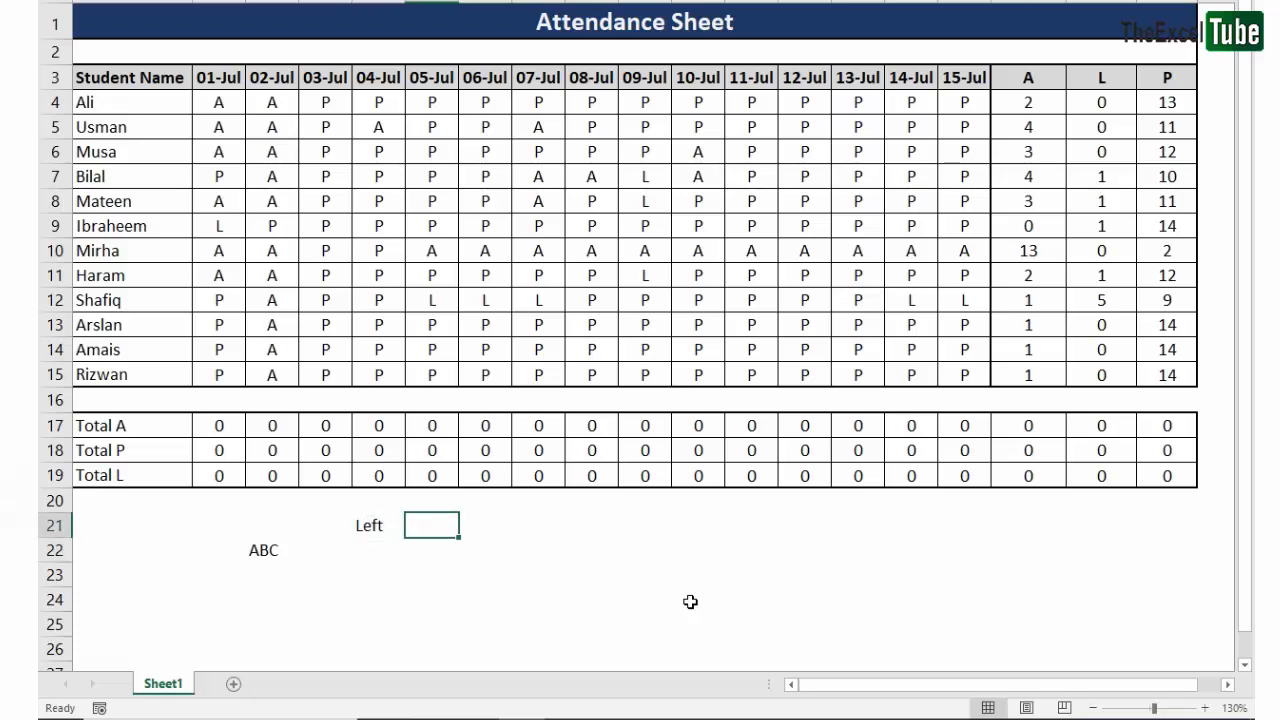
{"action": "type", "text": "Right"}
{"action": "key", "text": "Return"}
{"action": "key", "text": "Left"}
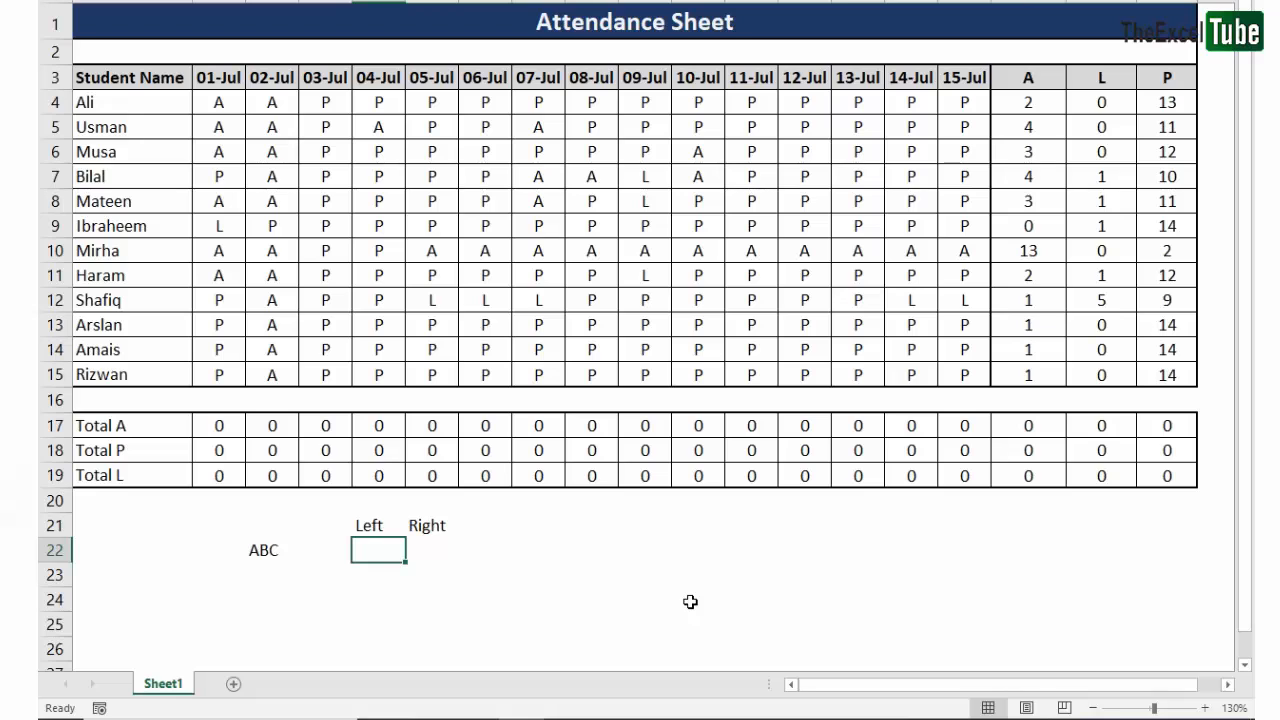
- Examine the first and last characters of the sample text in C22
{"action": "key", "text": "Up"}
{"action": "key", "text": "Left"}
{"action": "key", "text": "Left"}
{"action": "key", "text": "Left"}
{"action": "key", "text": "F2"}
{"action": "key", "text": "Left"}
{"action": "key", "text": "shift+Right"}
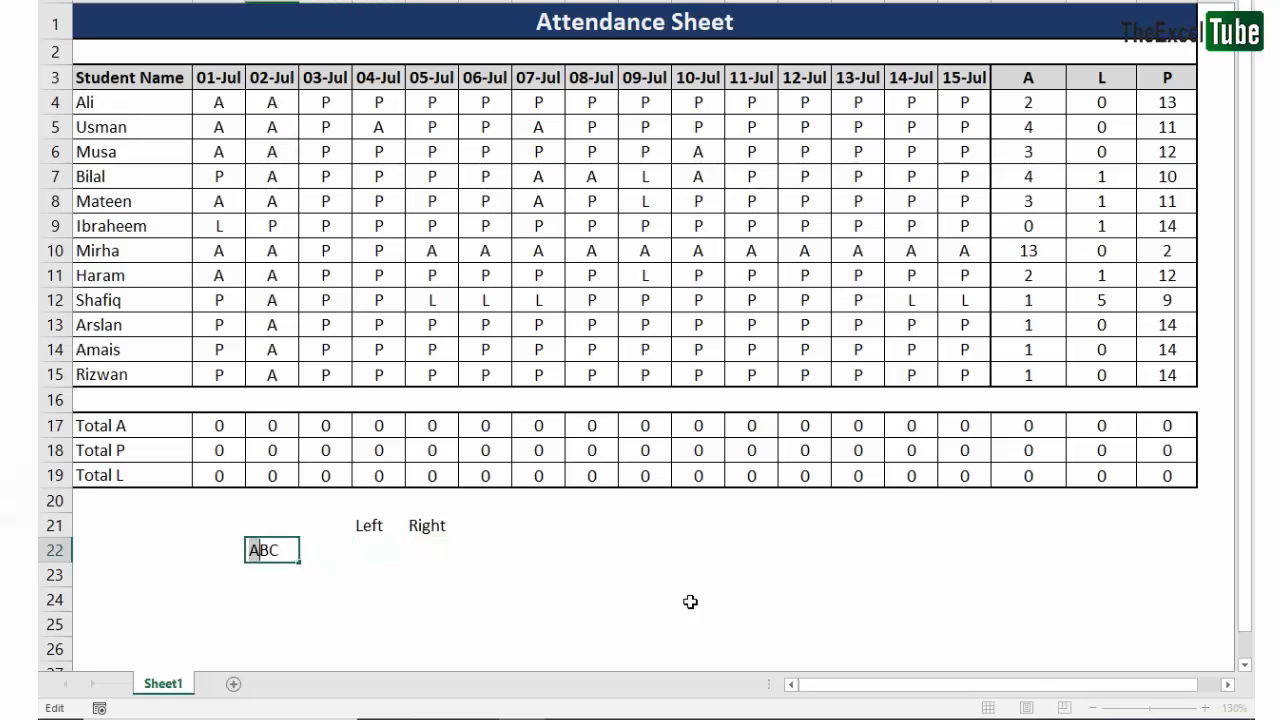
{"action": "key", "text": "Escape"}
{"action": "key", "text": "Right"}
{"action": "key", "text": "Right"}
{"action": "key", "text": "F2"}
{"action": "key", "text": "Escape"}
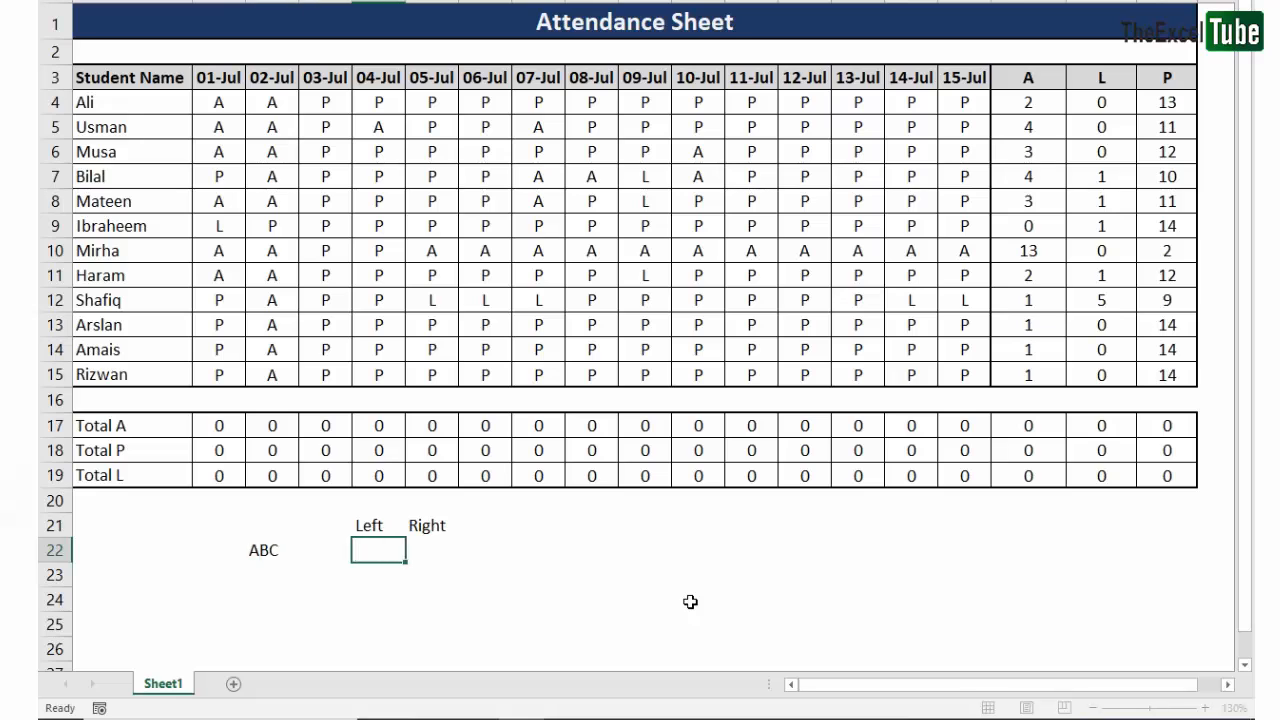
{"action": "key", "text": "Left"}
{"action": "key", "text": "Left"}
{"action": "key", "text": "F2"}
{"action": "key", "text": "shift+Left"}
{"action": "key", "text": "Escape"}
- Enter the formula =LEFT(C22,1) in E22 to extract the first character of the sample text
{"action": "key", "text": "Right"}
{"action": "key", "text": "Right"}
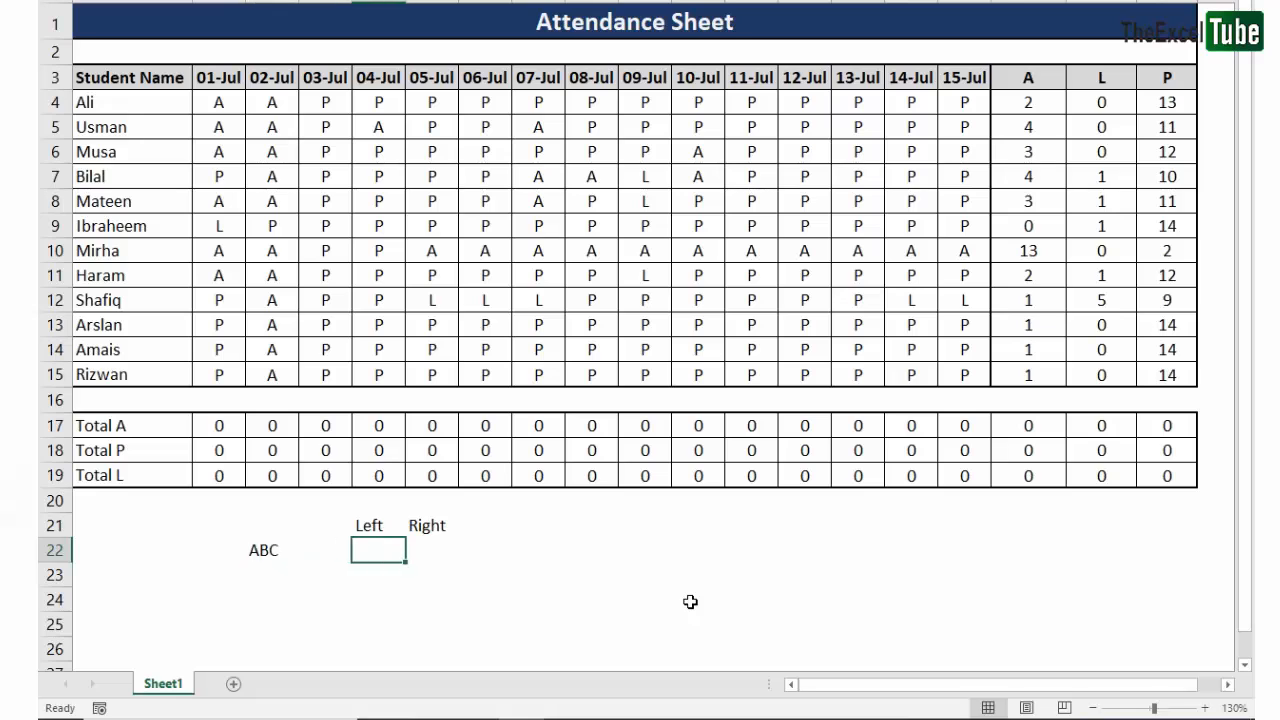
{"action": "type", "text": "=left"}
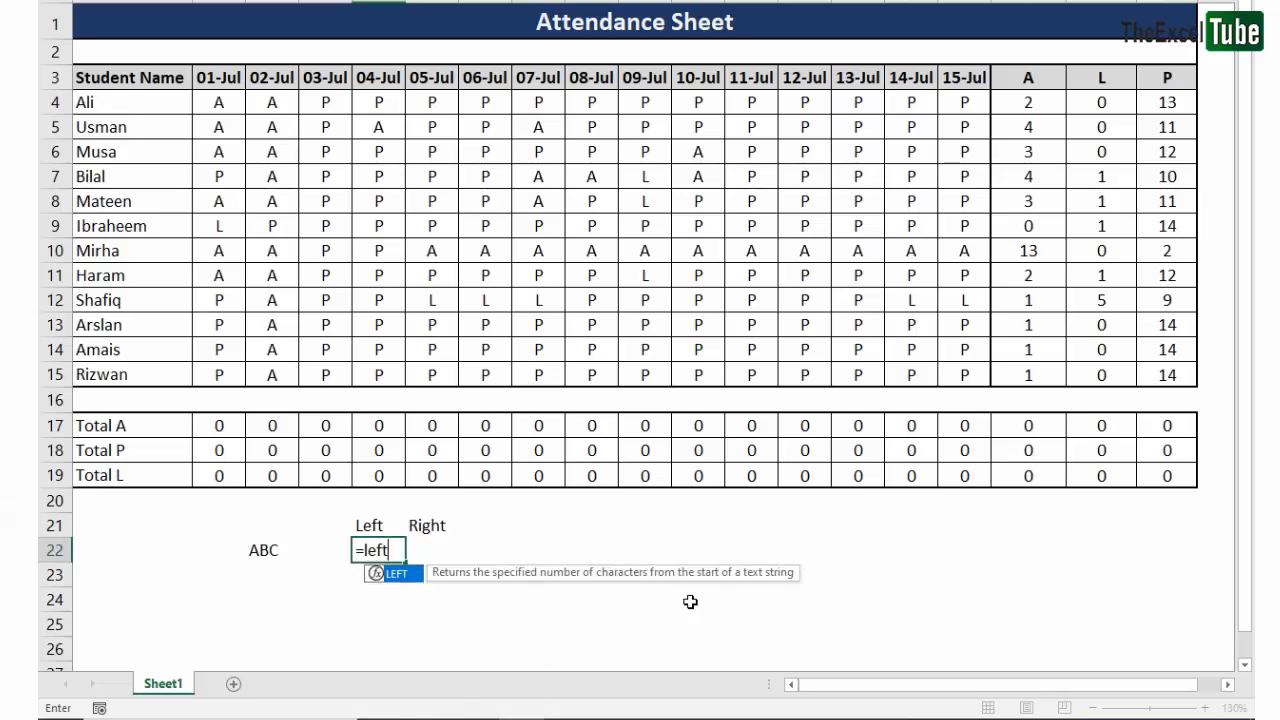
{"action": "key", "text": "Tab"}
{"action": "key", "text": "Left"}
{"action": "key", "text": "Left"}
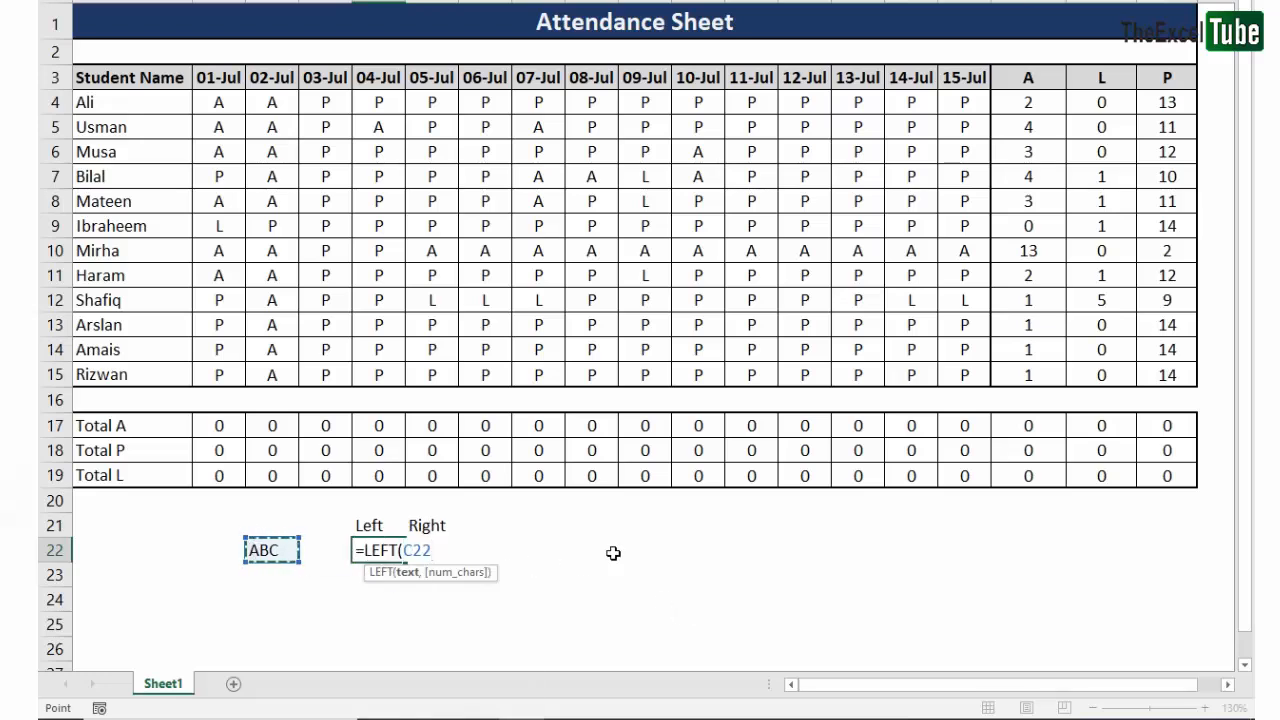
{"action": "type", "text": ",1"}
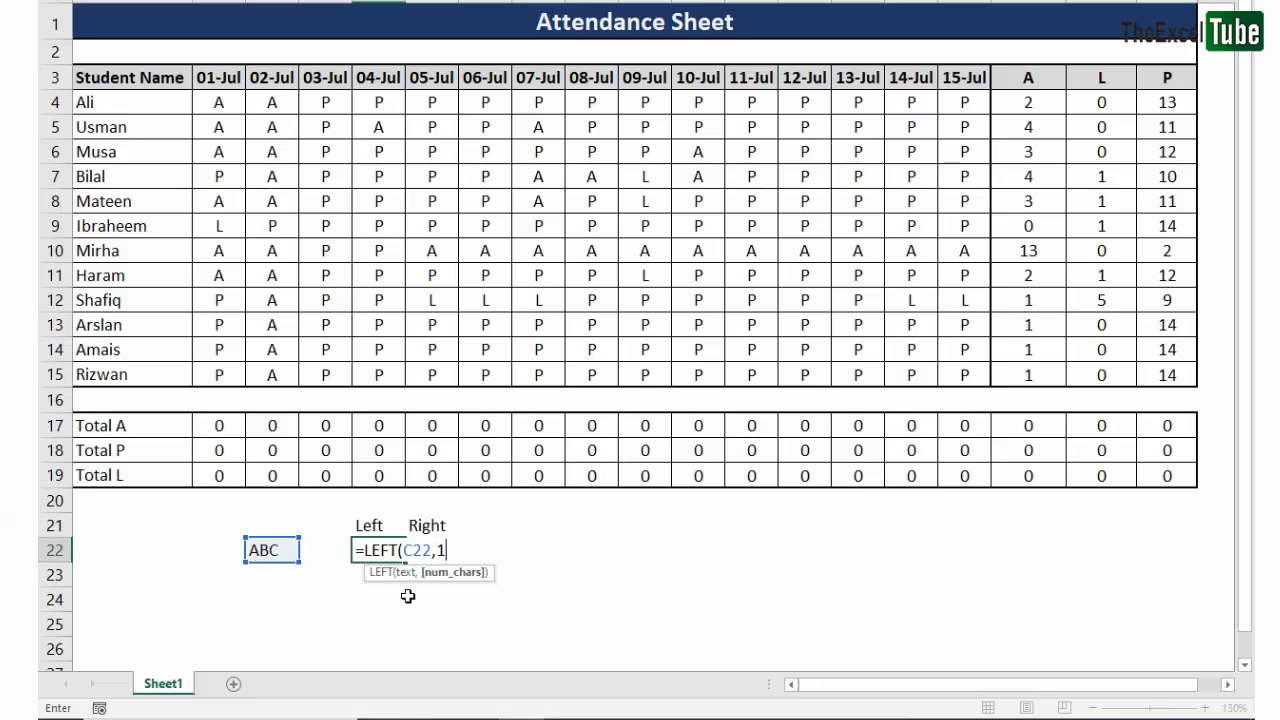
{"action": "key", "text": "Return"}
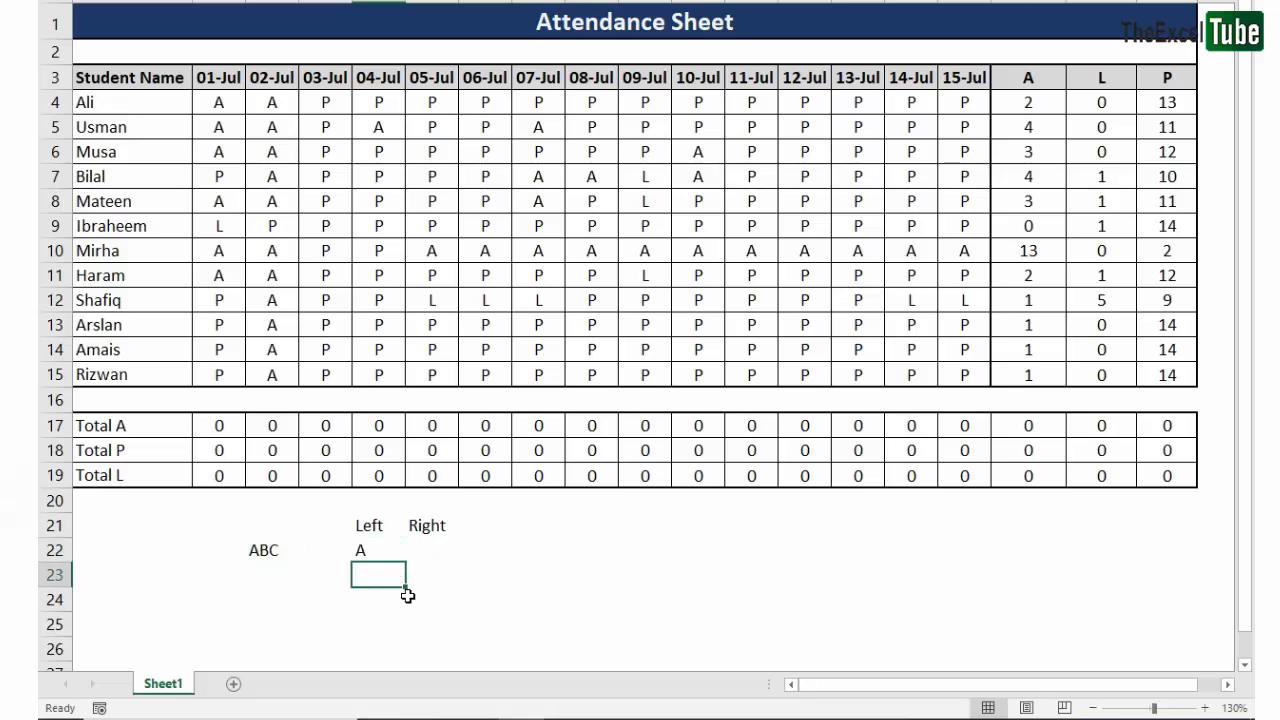
- Change the LEFT formula in E22 to extract 2 characters
{"action": "key", "text": "Up"}
{"action": "key", "text": "F2"}
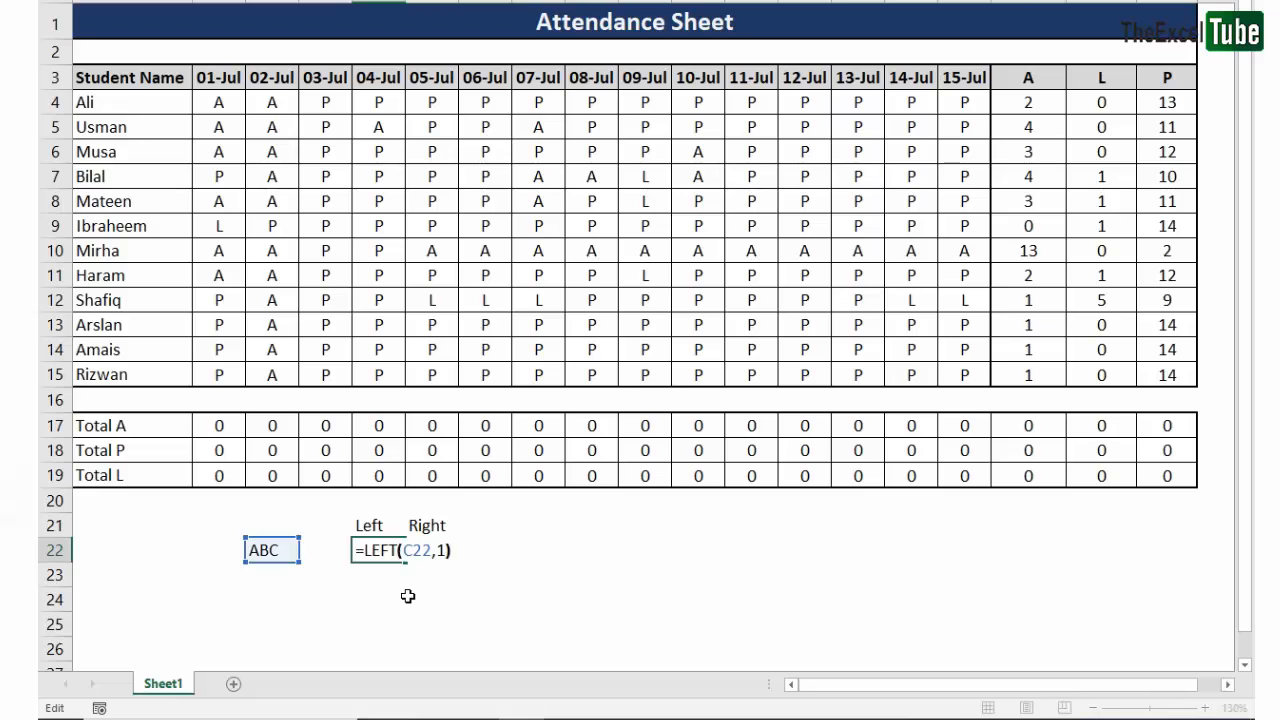
{"action": "key", "text": "Left"}
{"action": "type", "text": "2"}
{"action": "key", "text": "Return"}
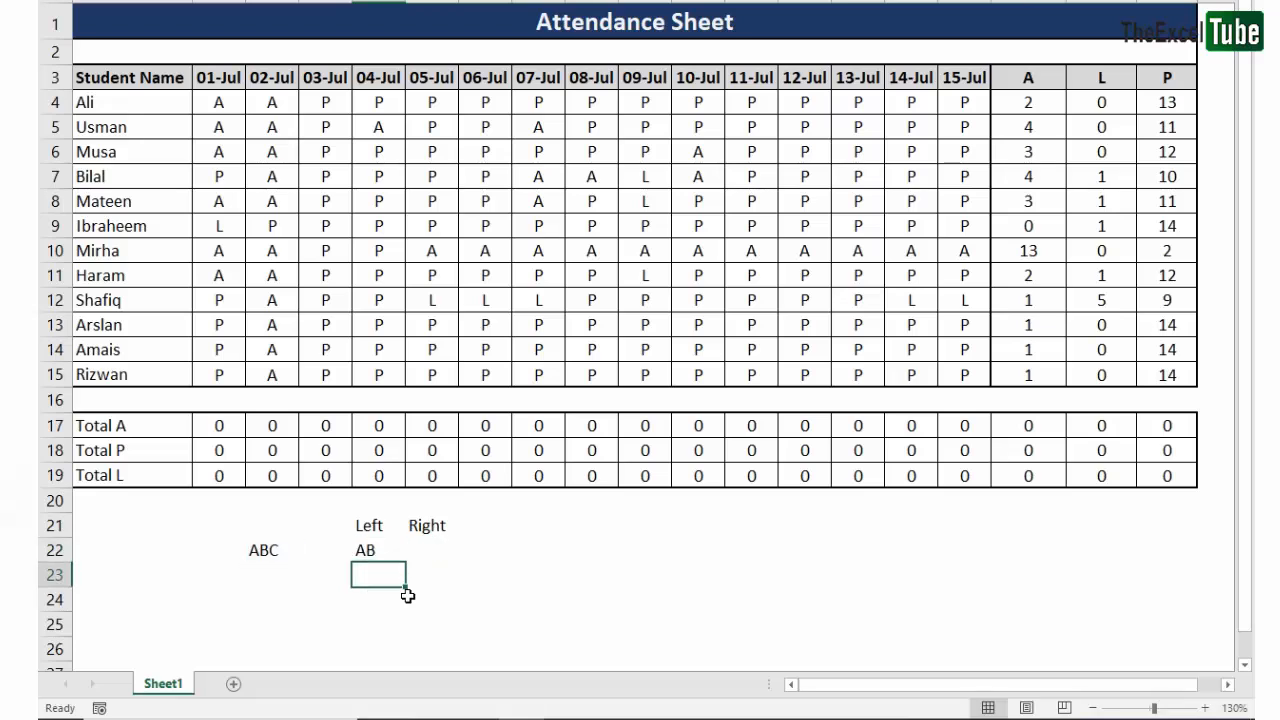
- Set the number of characters in E22's LEFT formula back to 1
{"action": "key", "text": "Up"}
{"action": "double_click", "coordinate": [268, 549]}
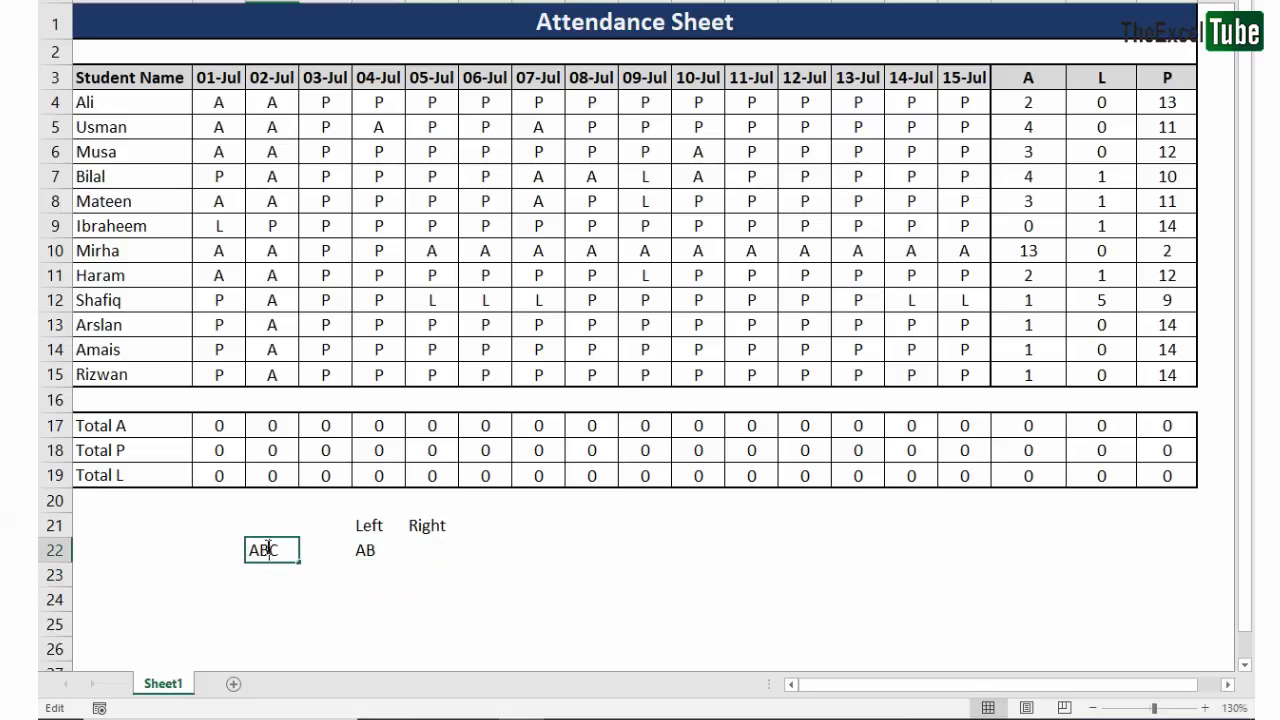
{"action": "left_click_drag", "start_coordinate": [268, 549], "coordinate": [172, 550]}
{"action": "double_click", "coordinate": [390, 552]}
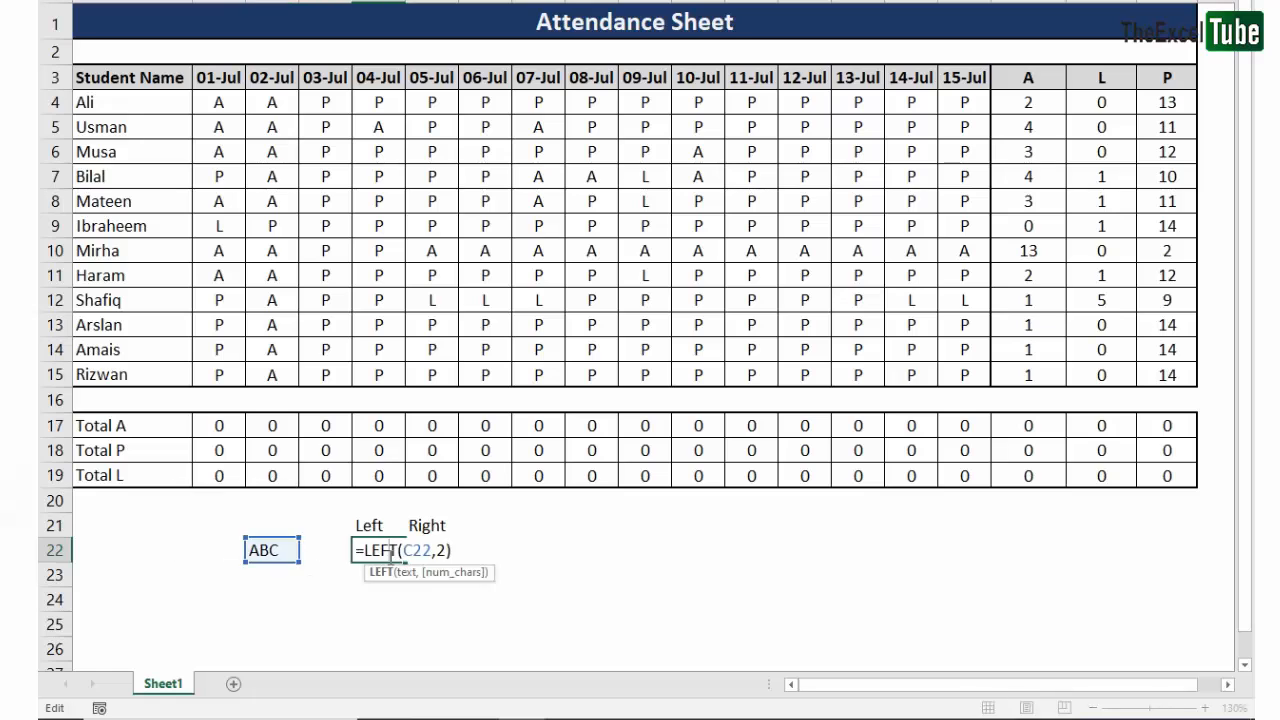
{"action": "key", "text": "Escape"}
{"action": "key", "text": "F2"}
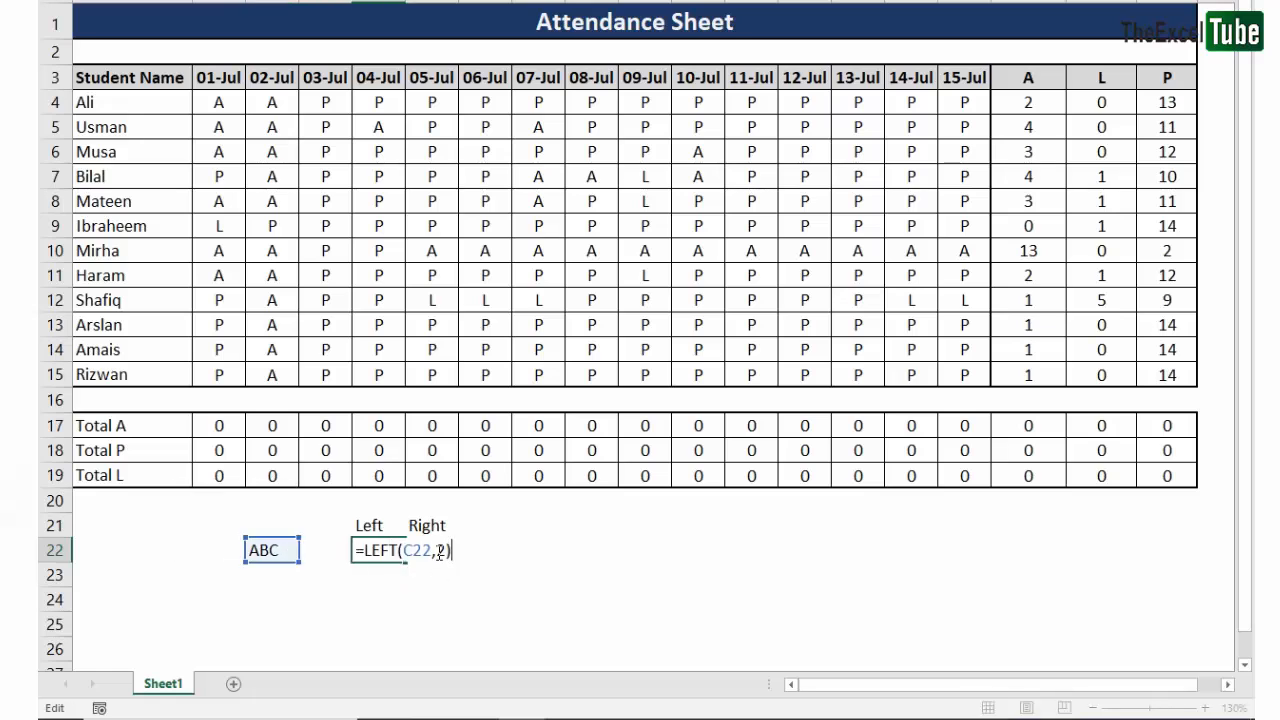
{"action": "left_click", "coordinate": [439, 551]}
{"action": "key", "text": "ctrl+Return"}
- Enter a RIGHT formula in F22 that extracts the last character of the text in C22
{"action": "key", "text": "Right"}
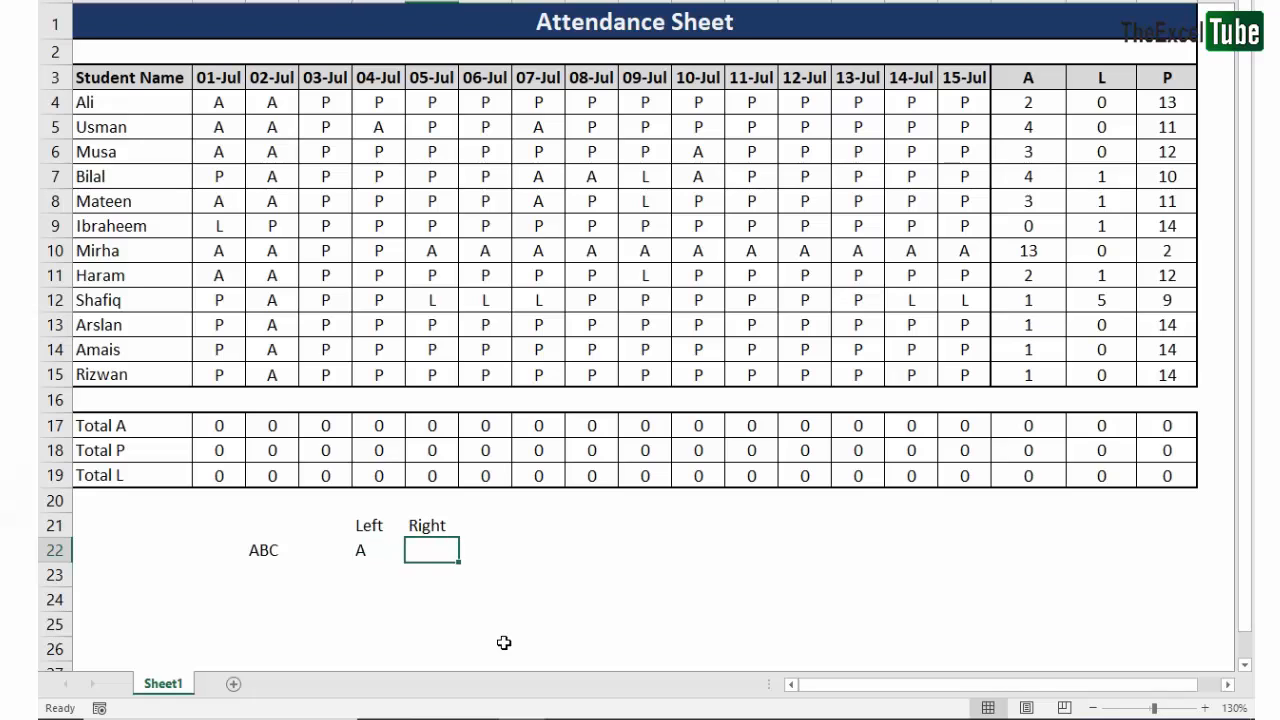
{"action": "type", "text": "=right"}
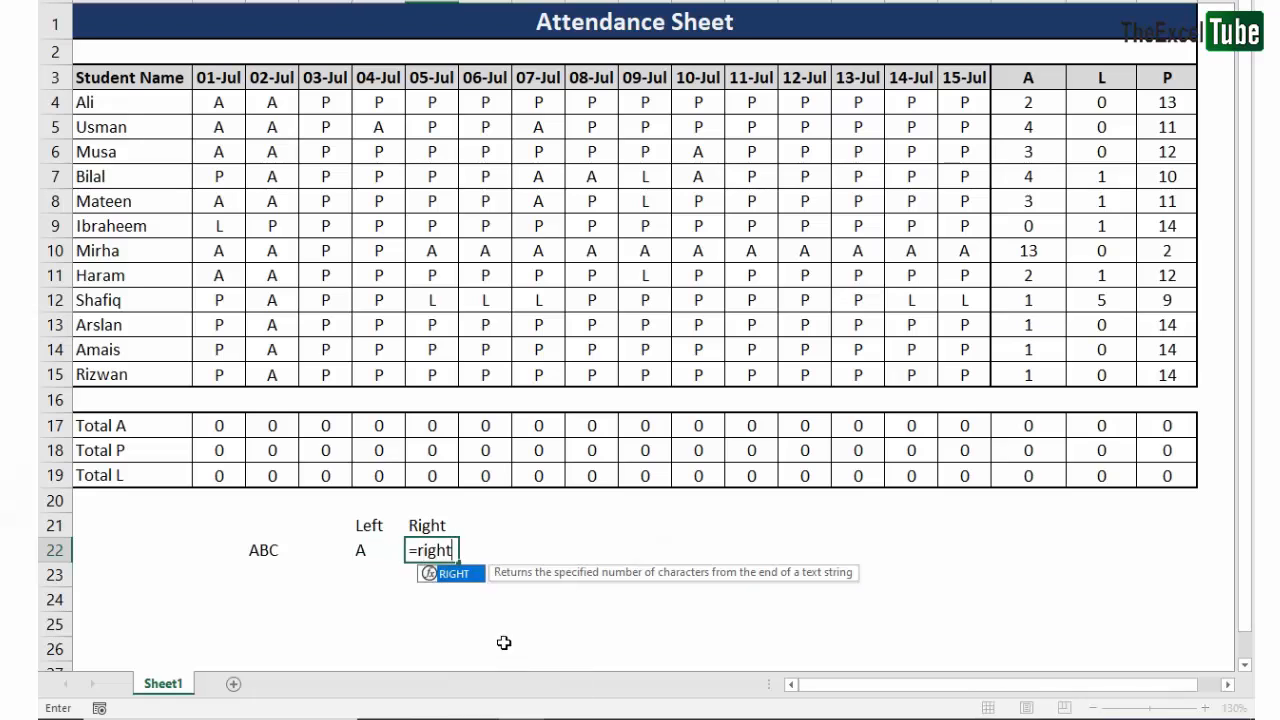
{"action": "key", "text": "Tab"}
{"action": "left_click", "coordinate": [266, 554]}
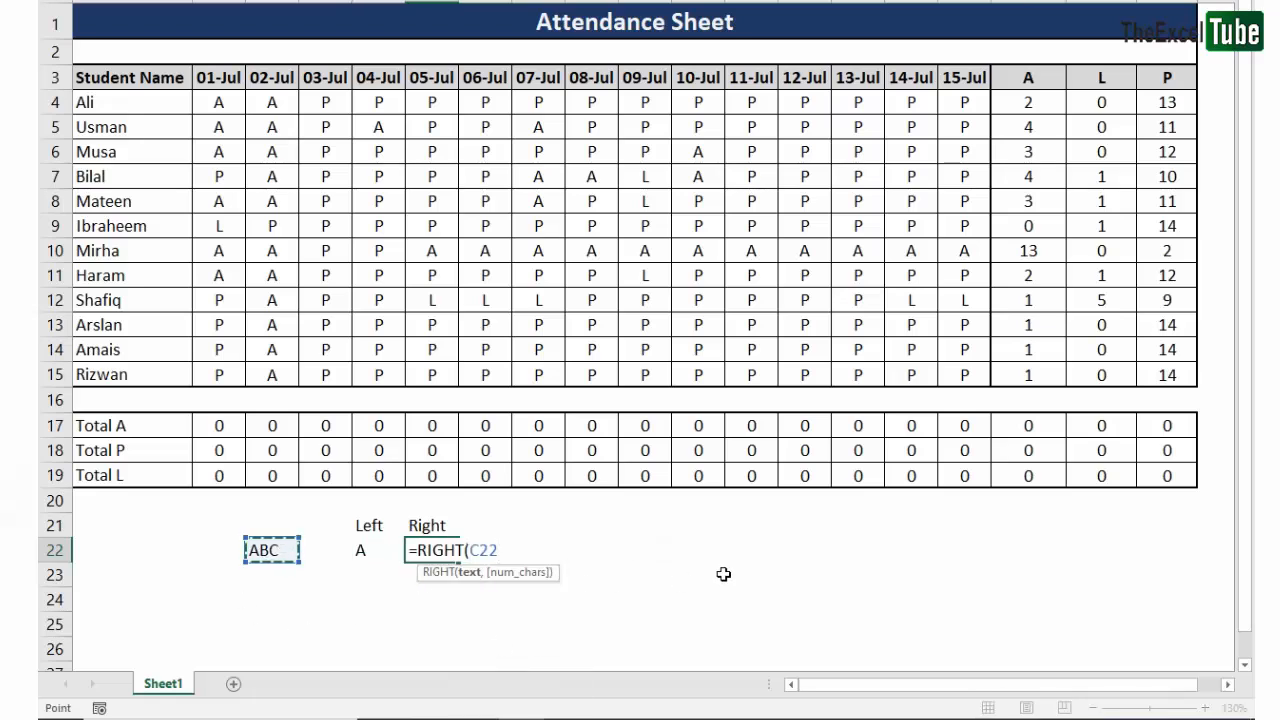
{"action": "type", "text": ",1"}
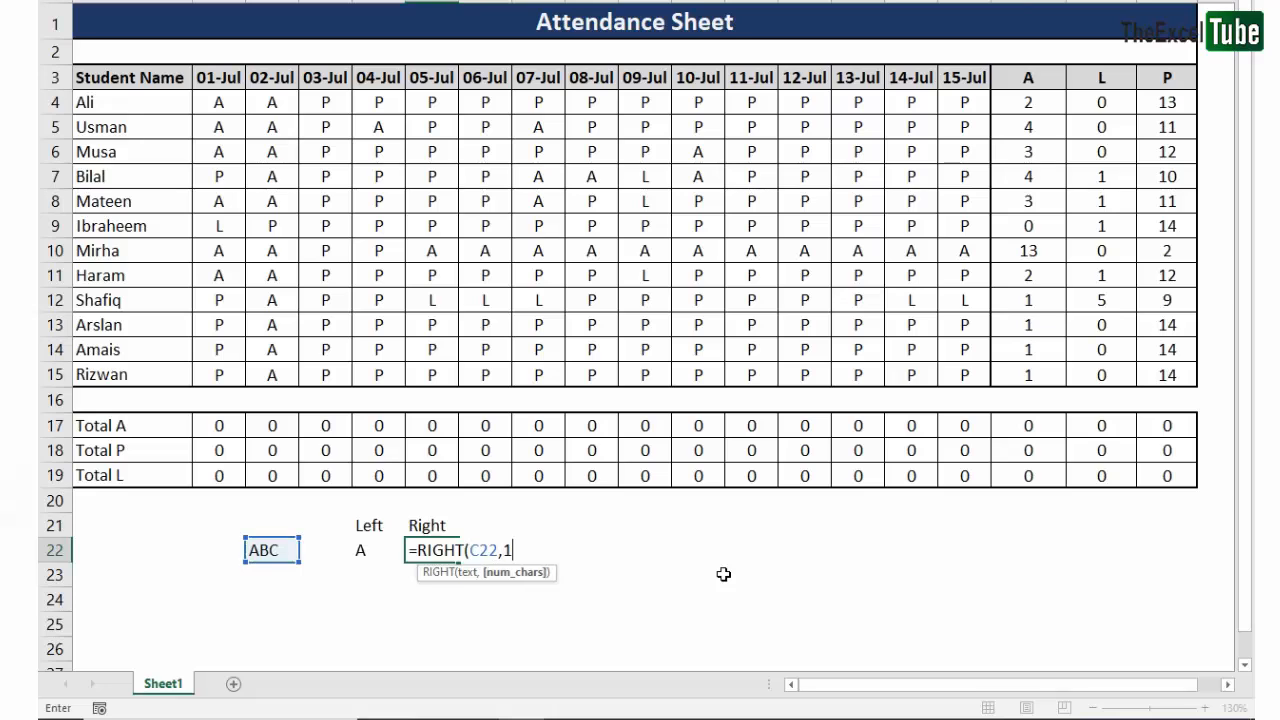
{"action": "key", "text": "Return"}
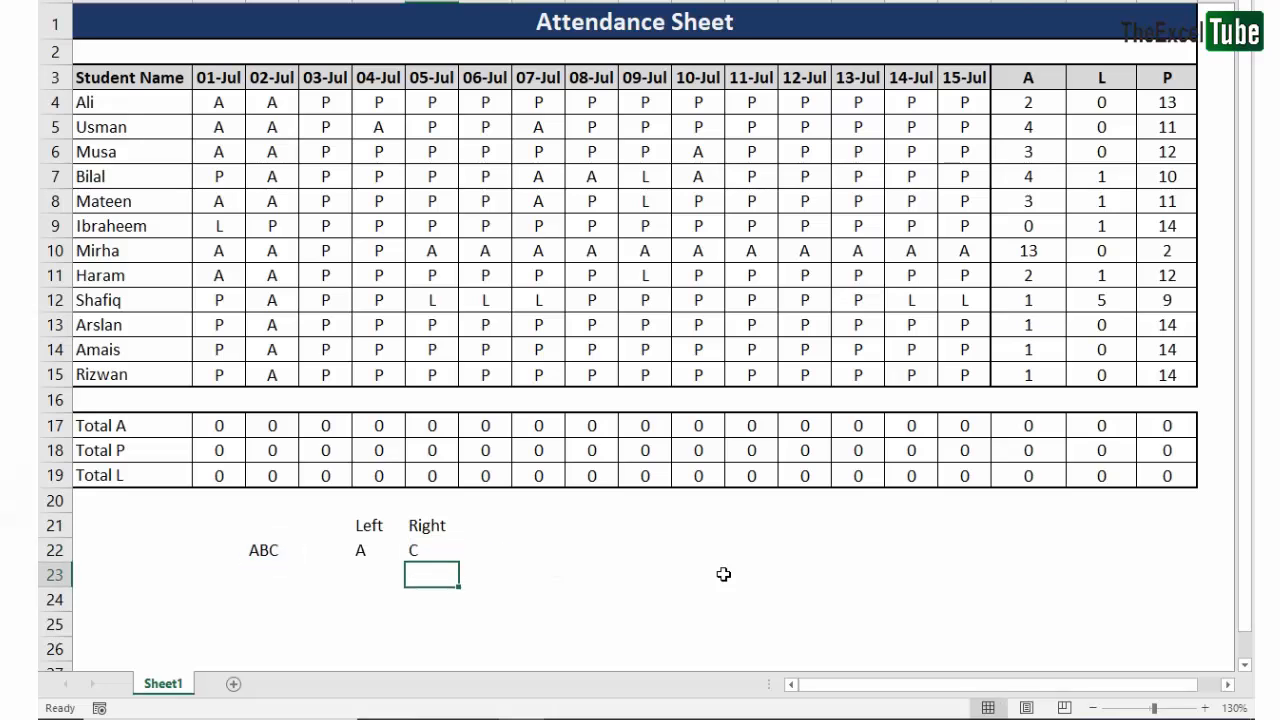
- Replace the sample text in C22 with "FGH"
{"action": "key", "text": "Up"}
{"action": "key", "text": "Left"}
{"action": "key", "text": "Left"}
{"action": "key", "text": "Left"}
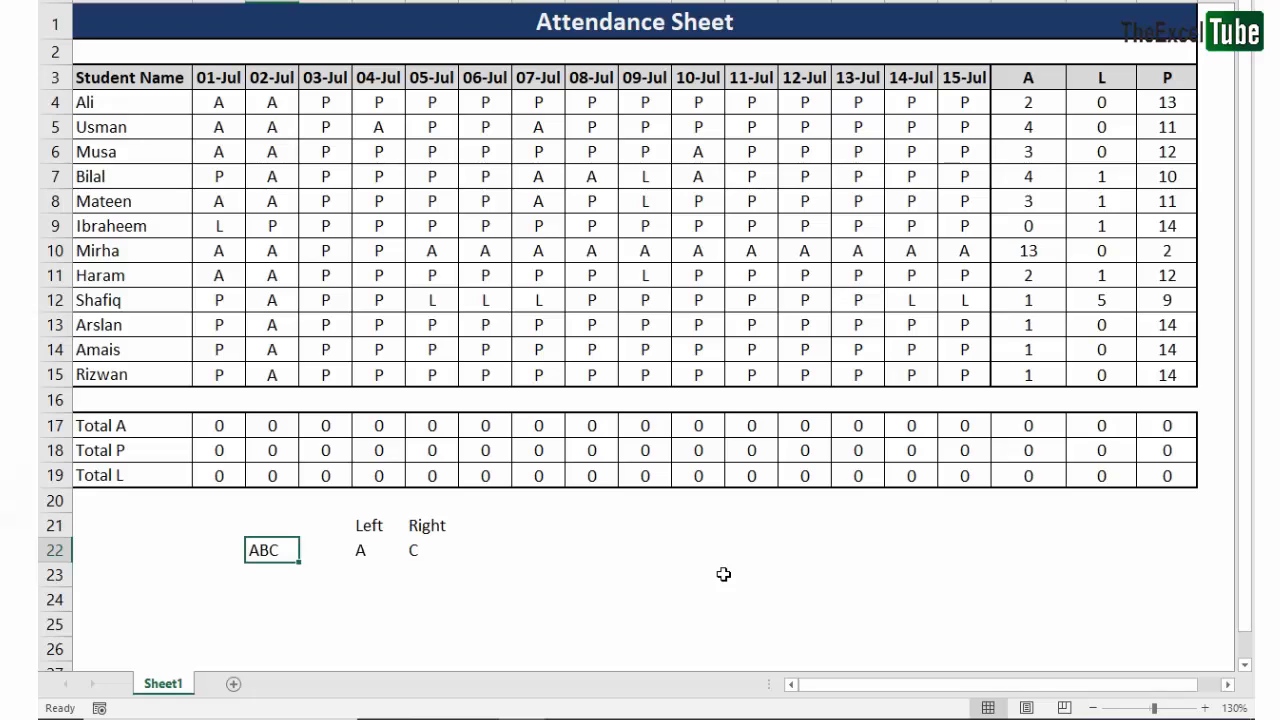
{"action": "type", "text": "FG"}
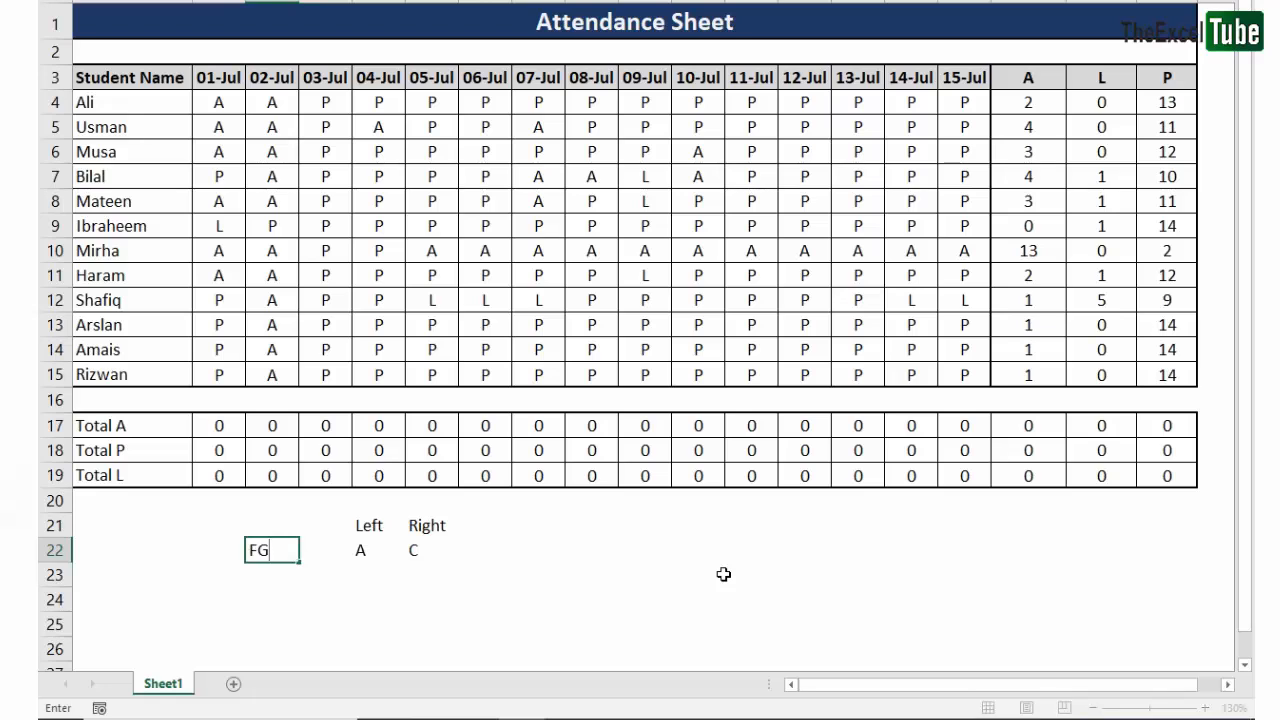
{"action": "type", "text": "H"}
{"action": "key", "text": "Return"}
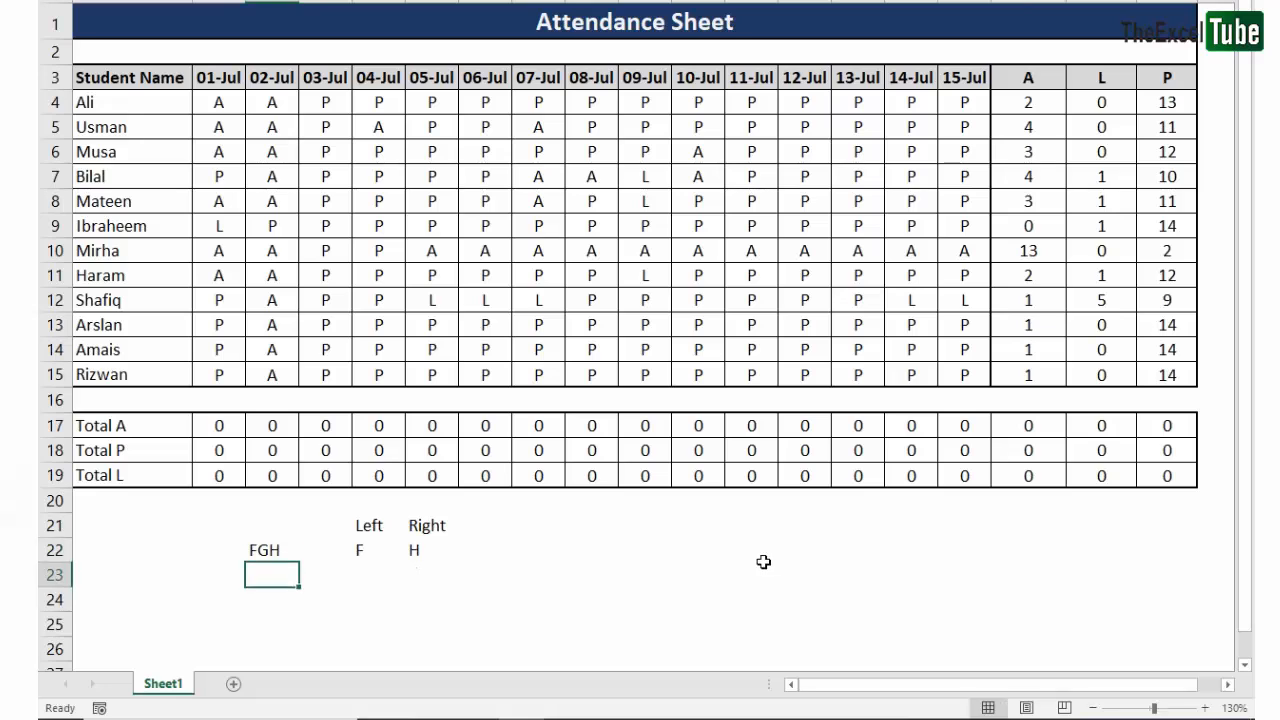
- Review the LEFT and RIGHT formulas in E22 and F22 against the sample text in C22
{"action": "left_click", "coordinate": [264, 552]}
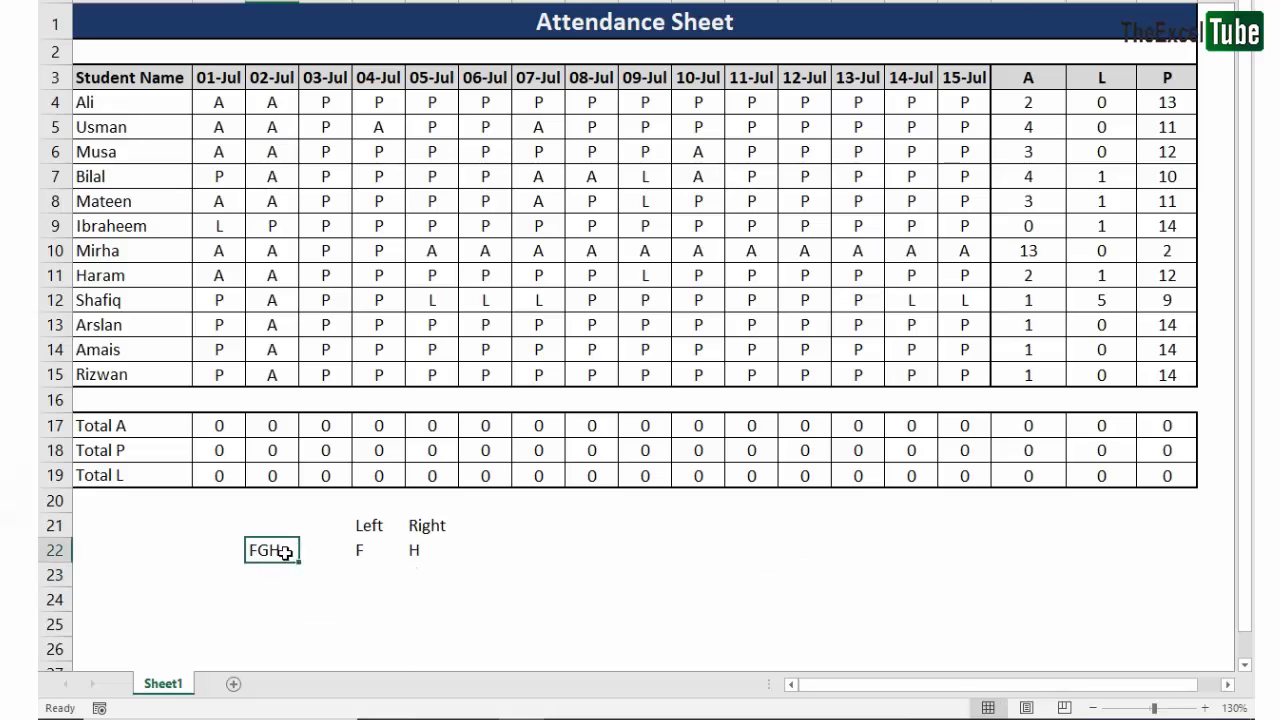
{"action": "double_click", "coordinate": [360, 550]}
{"action": "key", "text": "Escape"}
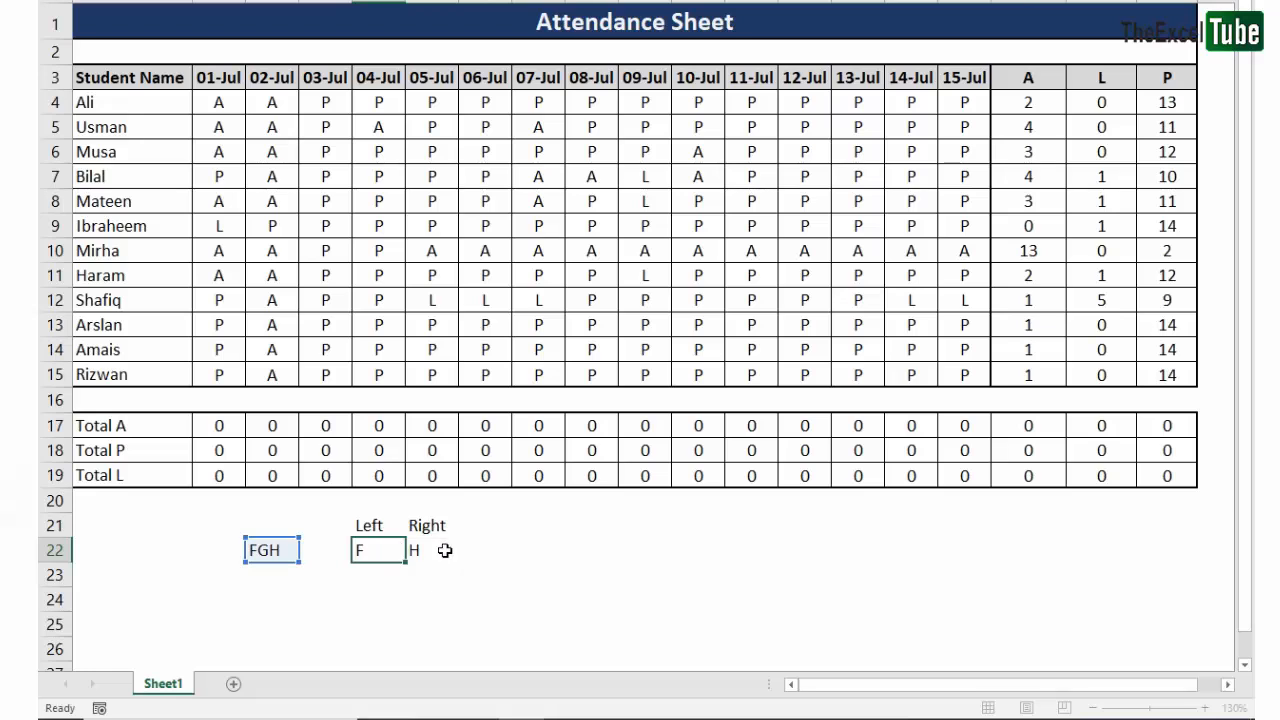
{"action": "double_click", "coordinate": [445, 550]}
{"action": "key", "text": "Return"}
{"action": "left_click", "coordinate": [348, 553]}
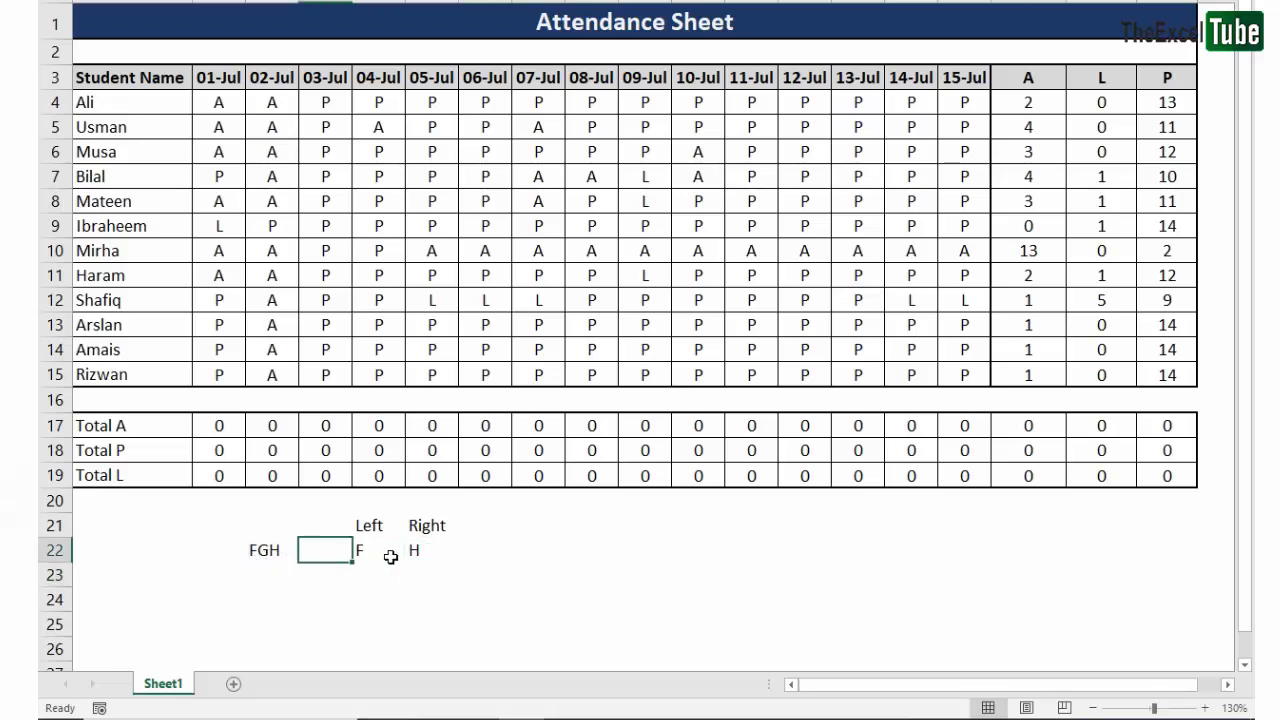
{"action": "left_click_drag", "start_coordinate": [428, 552], "coordinate": [366, 552]}
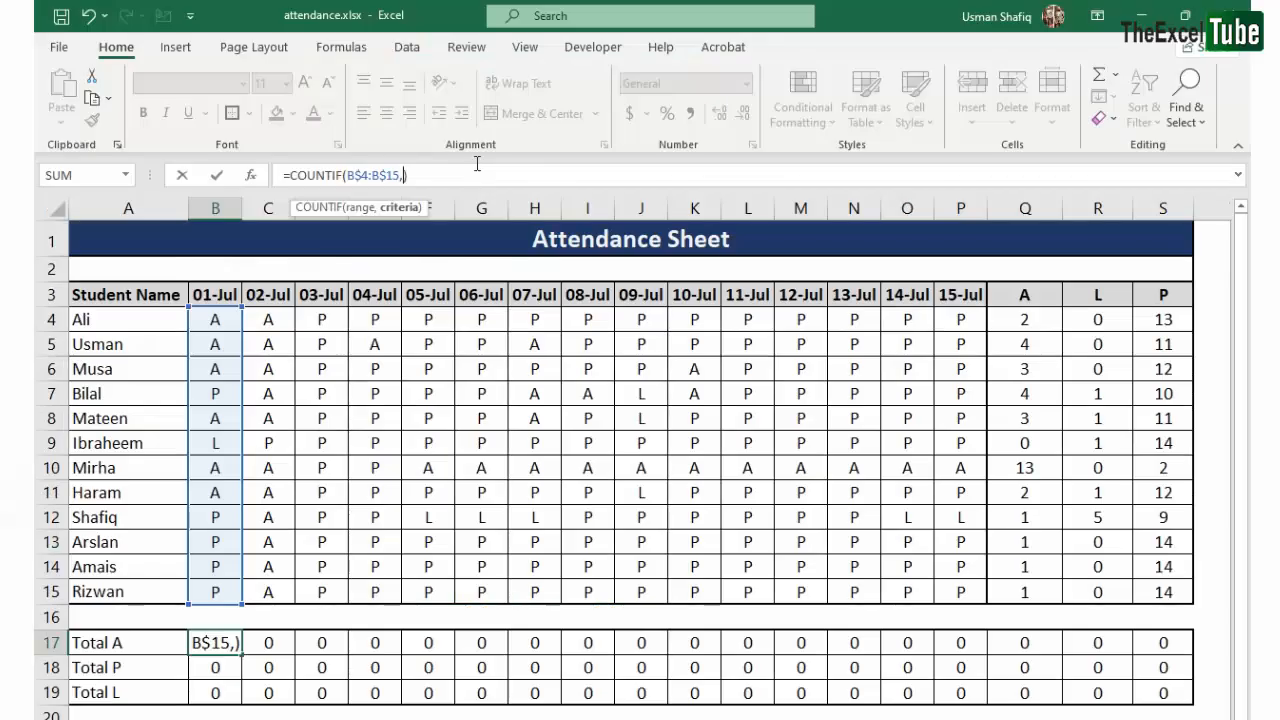
- Complete the formula in B17 as =COUNTIF(B$4:B$15,RIGHT($A17,1)), taking the criterion from the row label
{"action": "type", "text": "right"}
{"action": "key", "text": "Tab"}
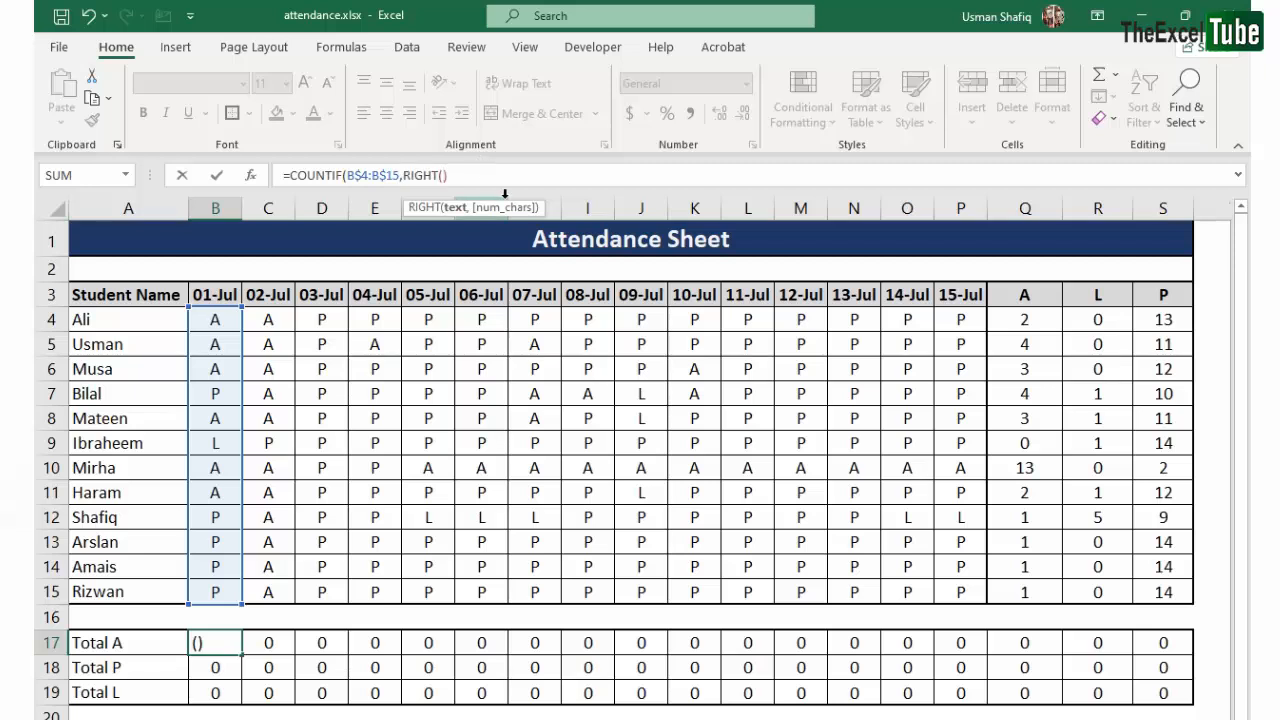
{"action": "left_click", "coordinate": [126, 646]}
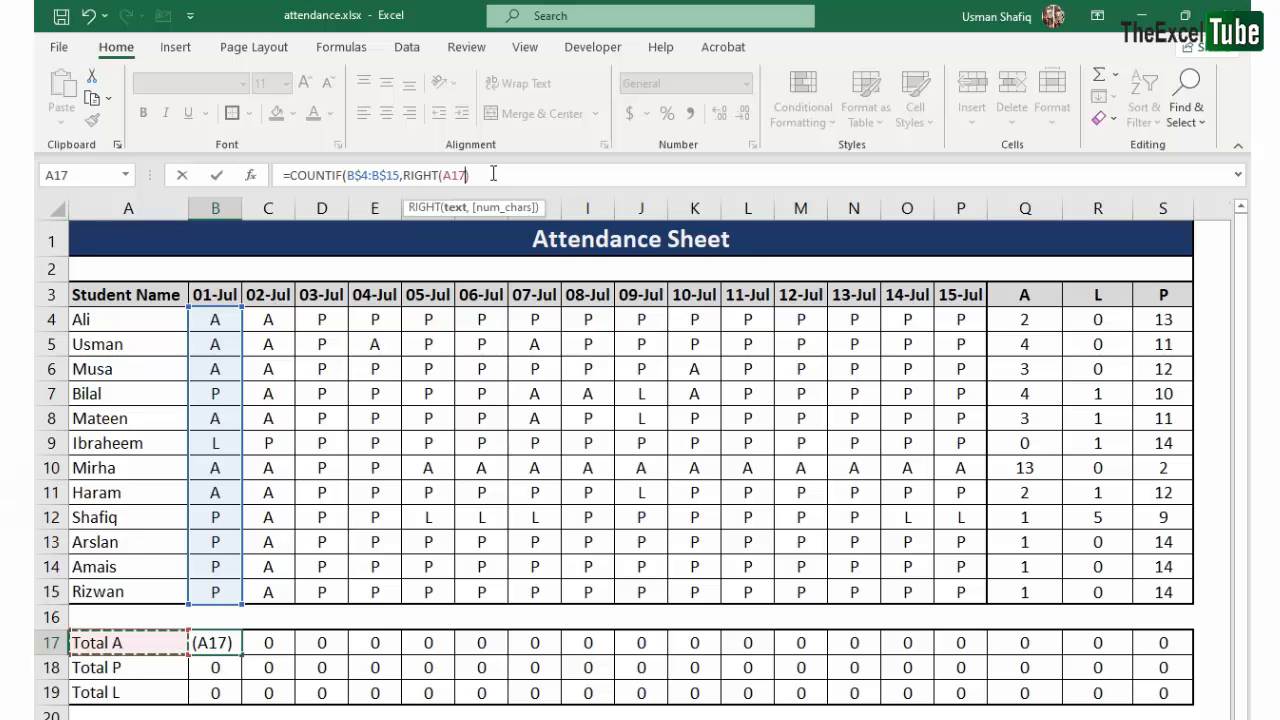
{"action": "left_click", "coordinate": [457, 175]}
{"action": "type", "text": "$A17"}
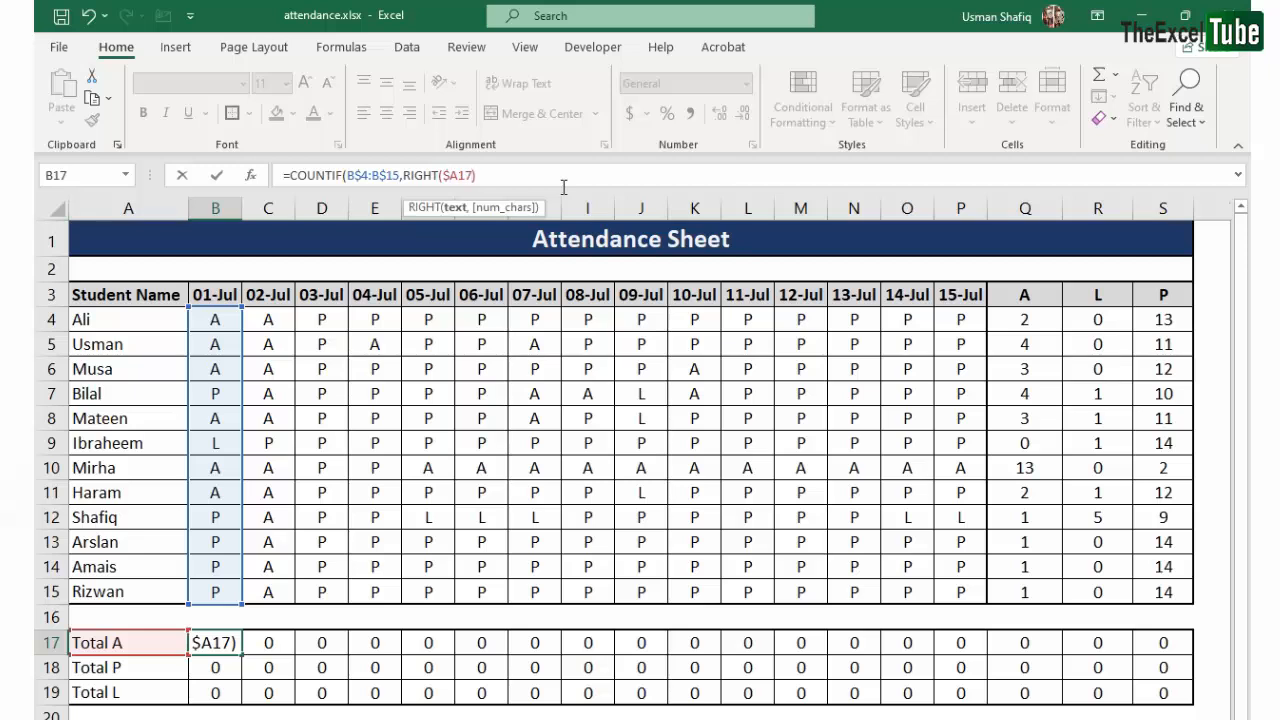
{"action": "type", "text": ",1"}
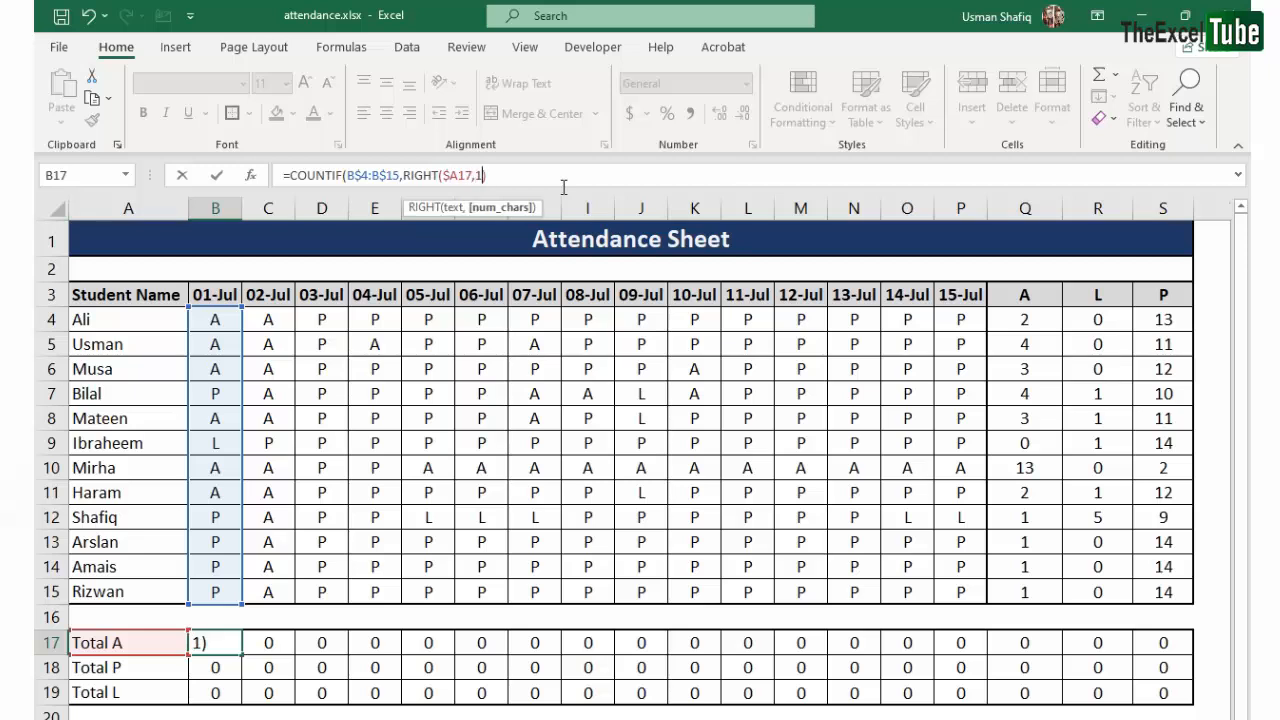
{"action": "type", "text": ")"}
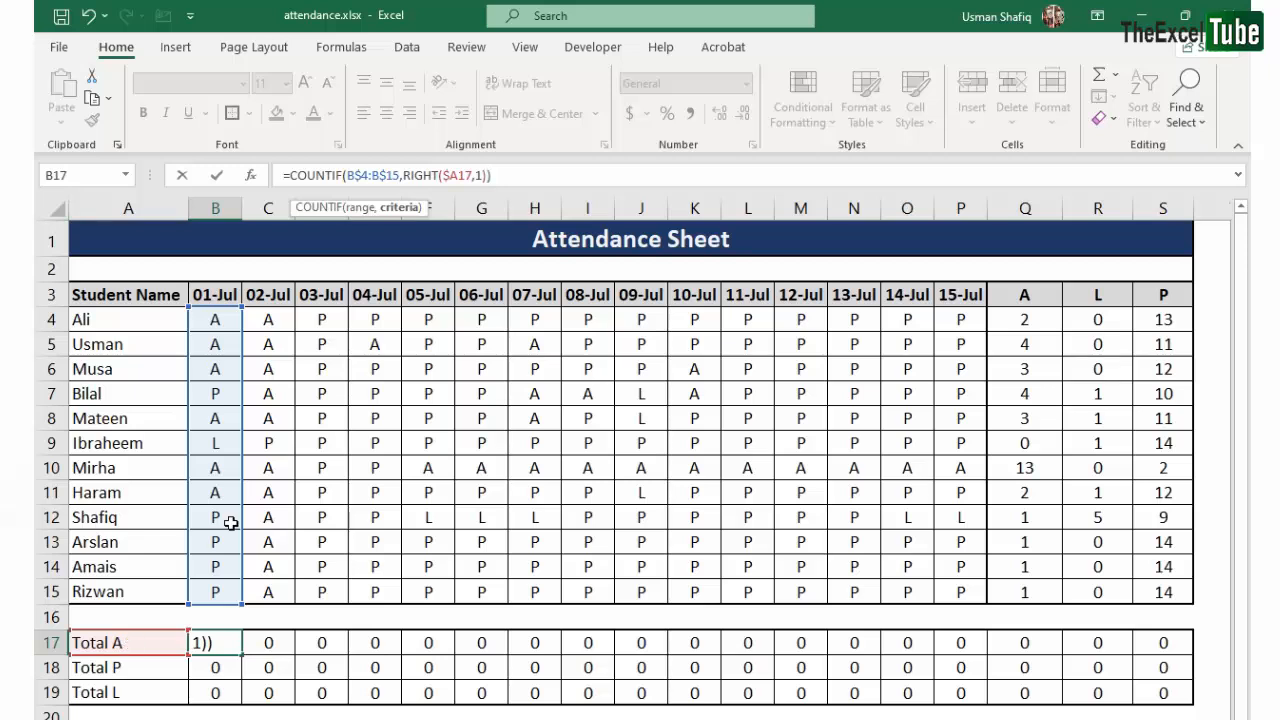
{"action": "key", "text": "Return"}
- Fill the B17 formula across to column S and down through row 19
{"action": "key", "text": "Up"}
{"action": "key", "text": "ctrl+shift+Right"}
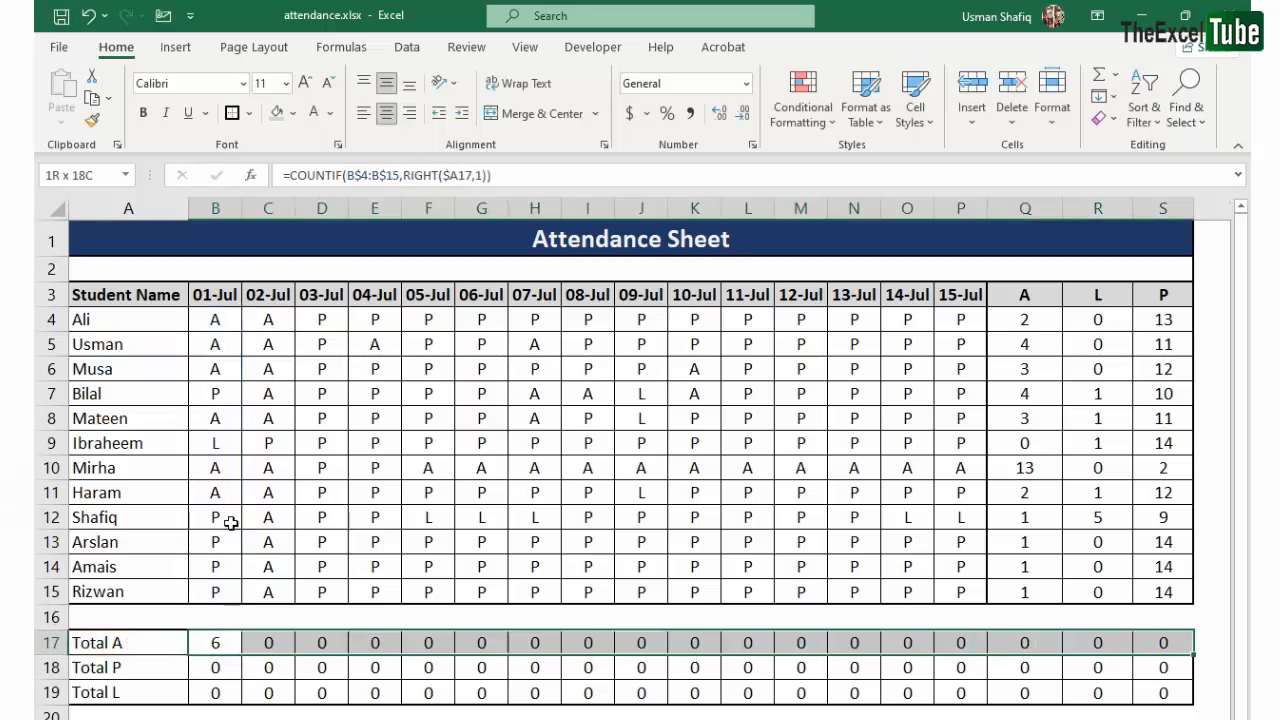
{"action": "key", "text": "ctrl+r"}
{"action": "key", "text": "shift+Down"}
{"action": "key", "text": "shift+Down"}
{"action": "key", "text": "ctrl+d"}
- Check the copied COUNTIF formulas in the Total P row and their reference to the label in A18
{"action": "key", "text": "Down"}
{"action": "key", "text": "Right"}
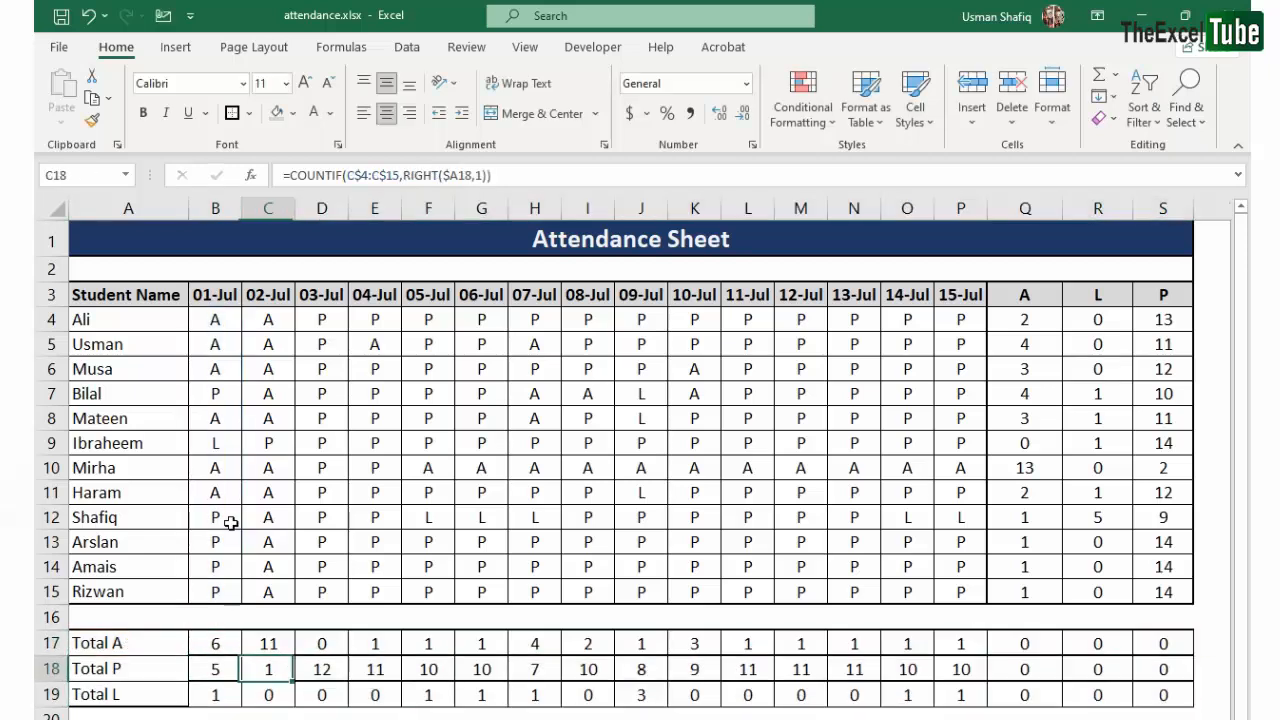
{"action": "key", "text": "Left"}
{"action": "key", "text": "Left"}
{"action": "key", "text": "Right"}
{"action": "key", "text": "Right"}
{"action": "key", "text": "Right"}
{"action": "key", "text": "F2"}
{"action": "key", "text": "Escape"}
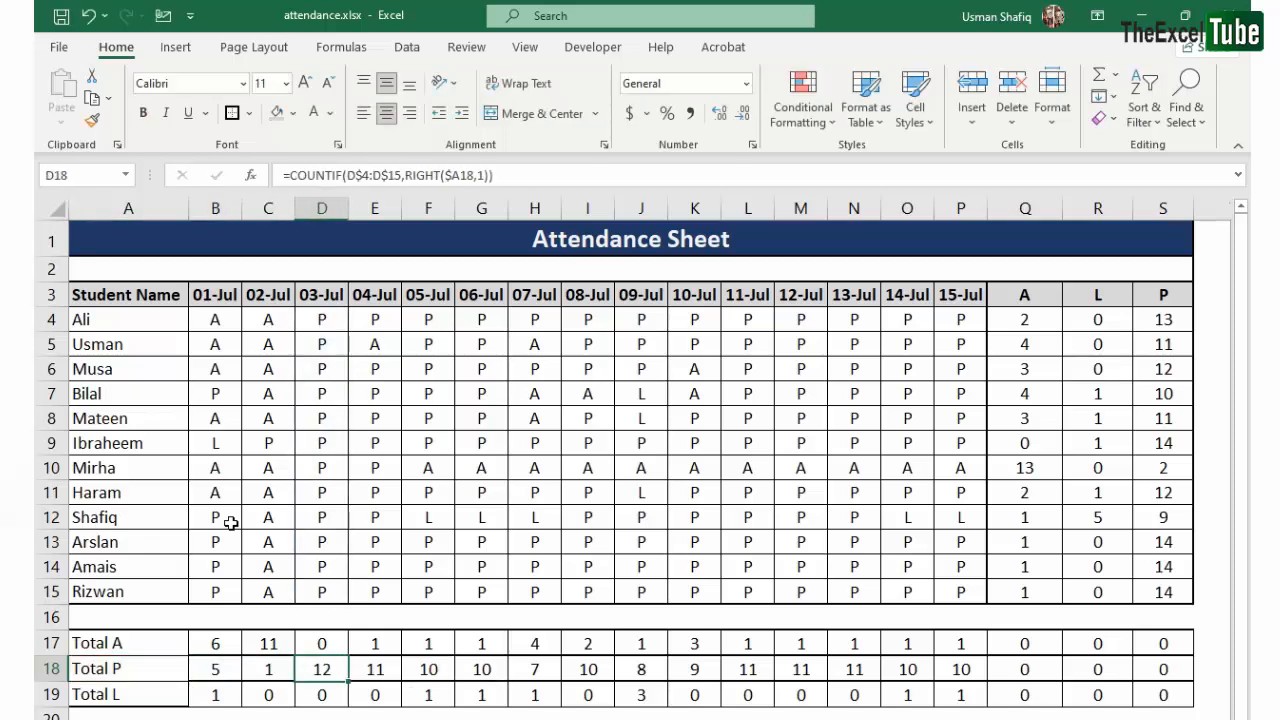
{"action": "key", "text": "F2"}
{"action": "key", "text": "Escape"}
{"action": "double_click", "coordinate": [122, 671]}
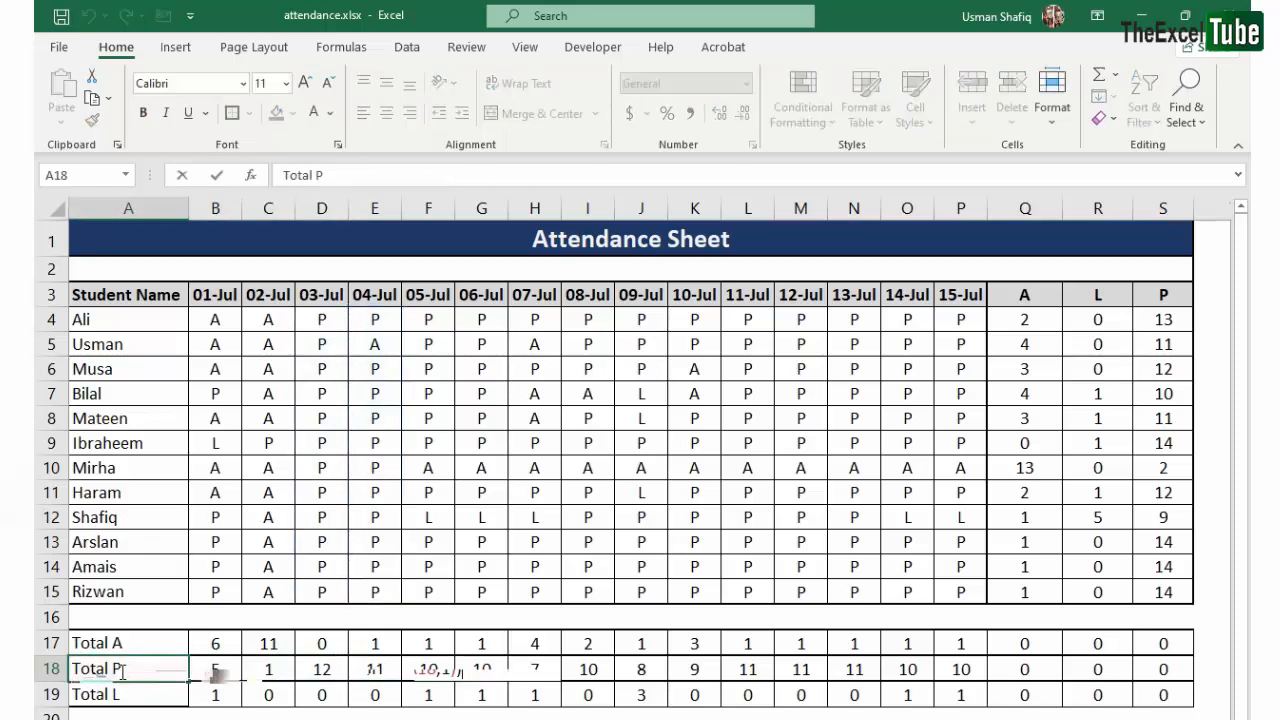
{"action": "key", "text": "Escape"}
- Apply all borders and a thick outside border to the totals block A17:S19
{"action": "left_click_drag", "start_coordinate": [123, 628], "coordinate": [1163, 690]}
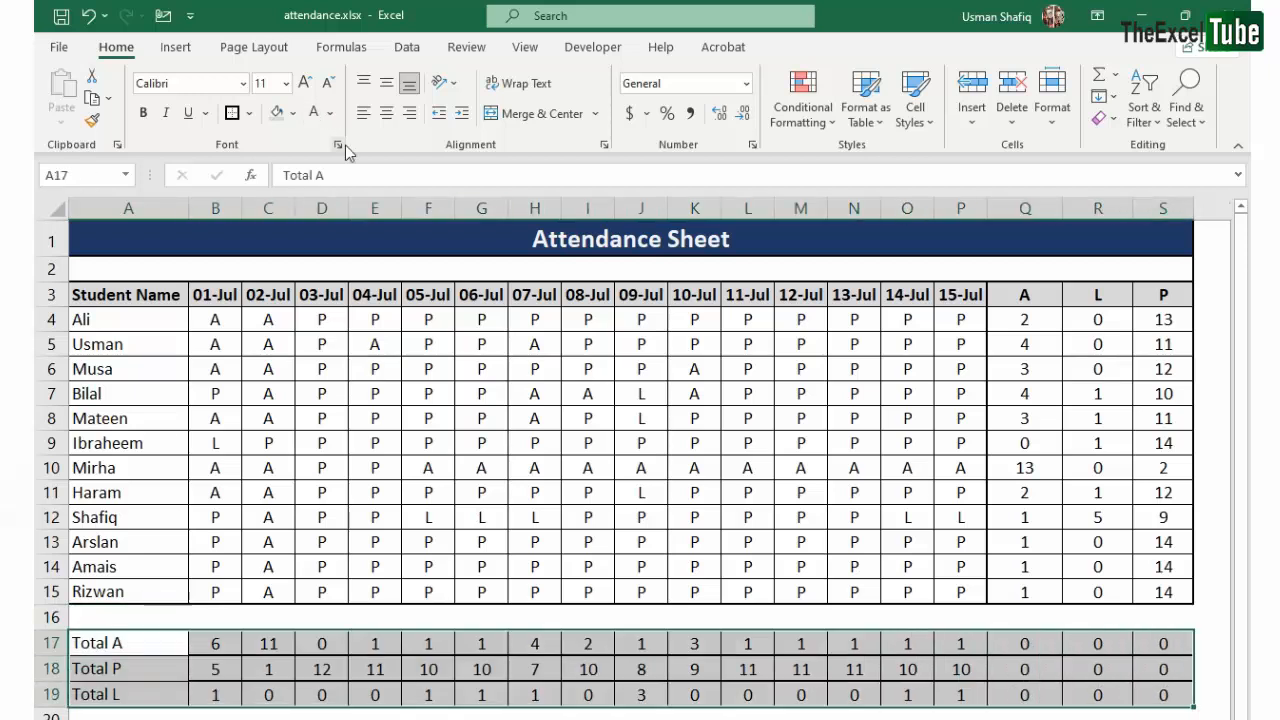
{"action": "left_click", "coordinate": [250, 114]}
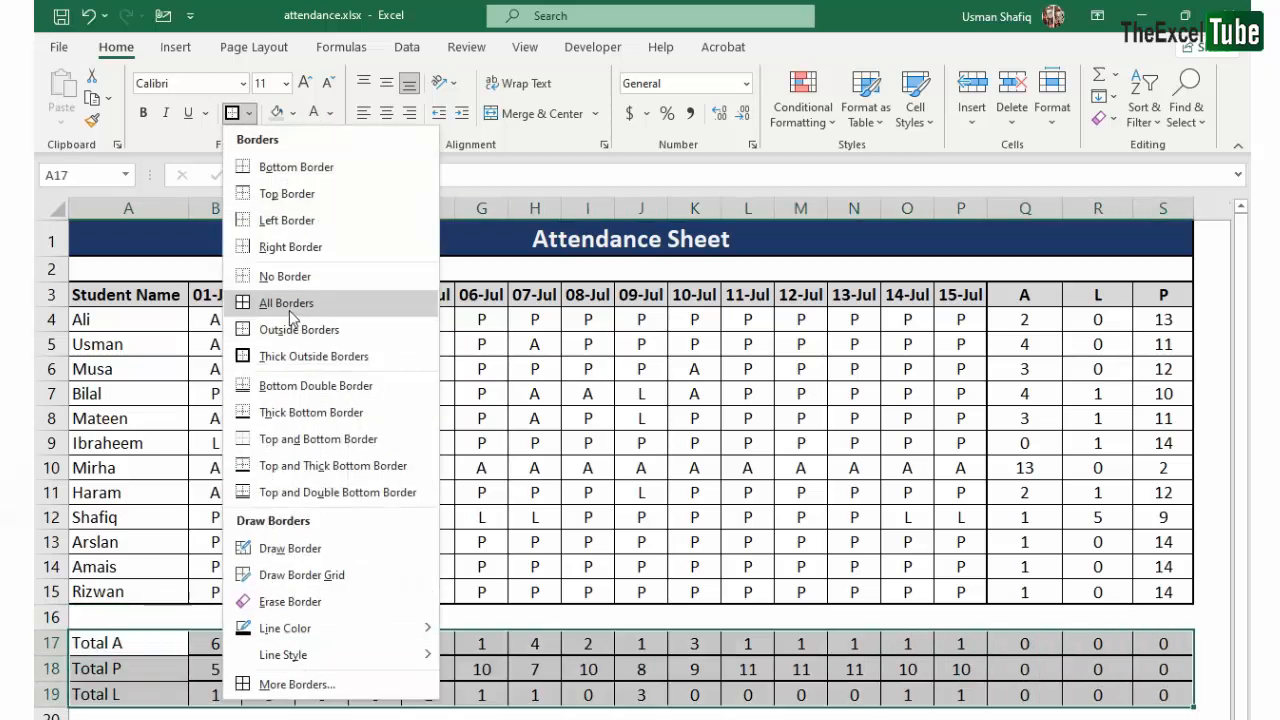
{"action": "left_click", "coordinate": [290, 312]}
{"action": "left_click", "coordinate": [250, 114]}
{"action": "left_click", "coordinate": [269, 360]}
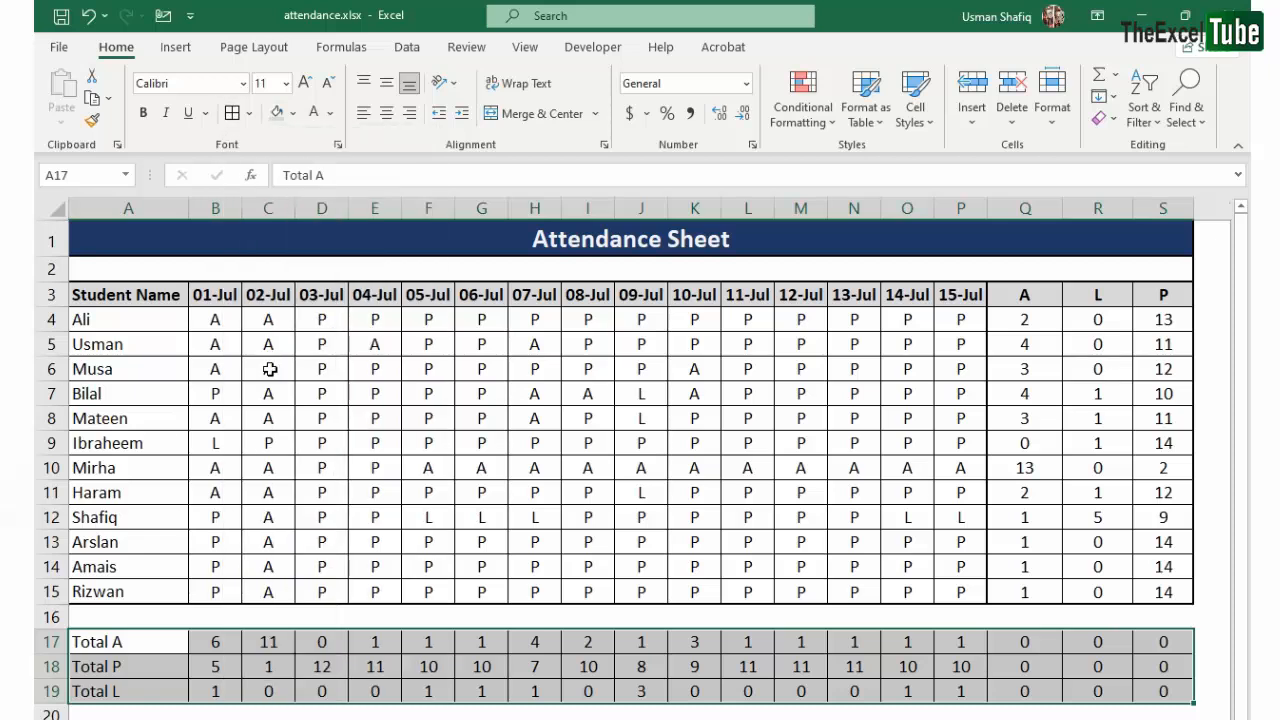
- Enter the function names used in row 23, with Countif in C23, Left in D23 and Mid in F23
{"action": "left_click_drag", "start_coordinate": [215, 719], "coordinate": [752, 719]}
{"action": "left_click", "coordinate": [268, 719]}
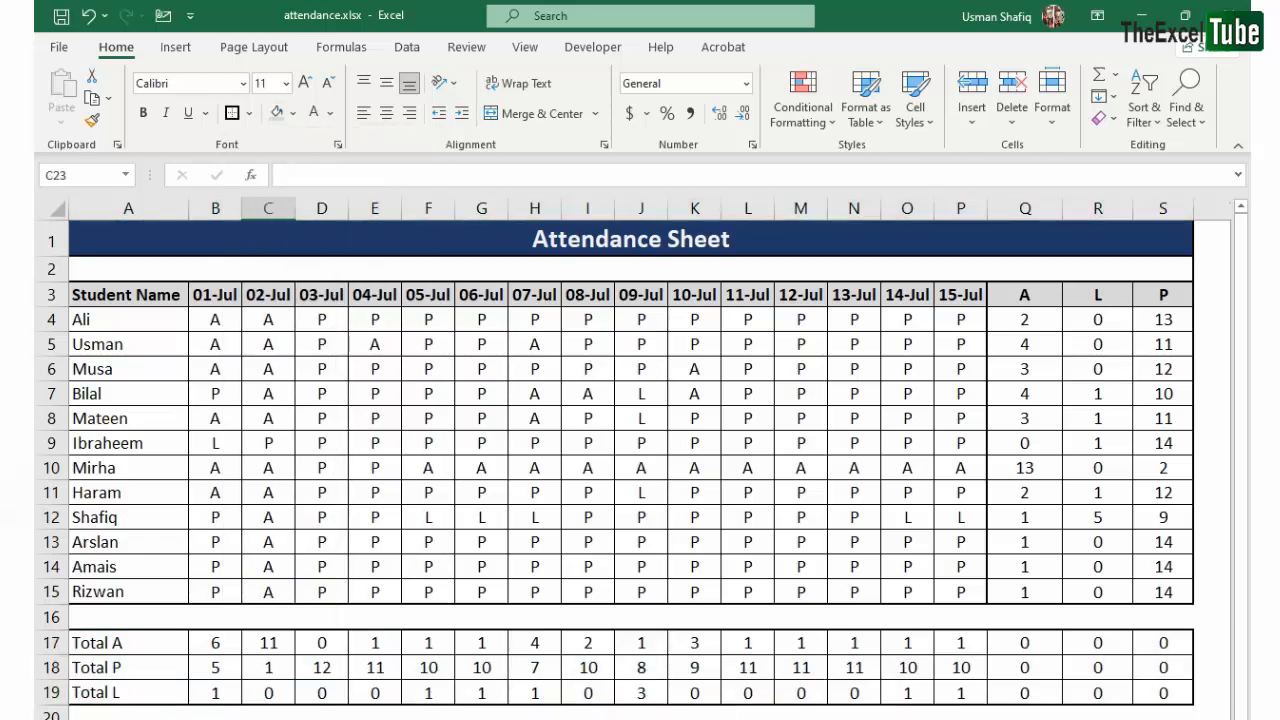
{"action": "type", "text": "Countif"}
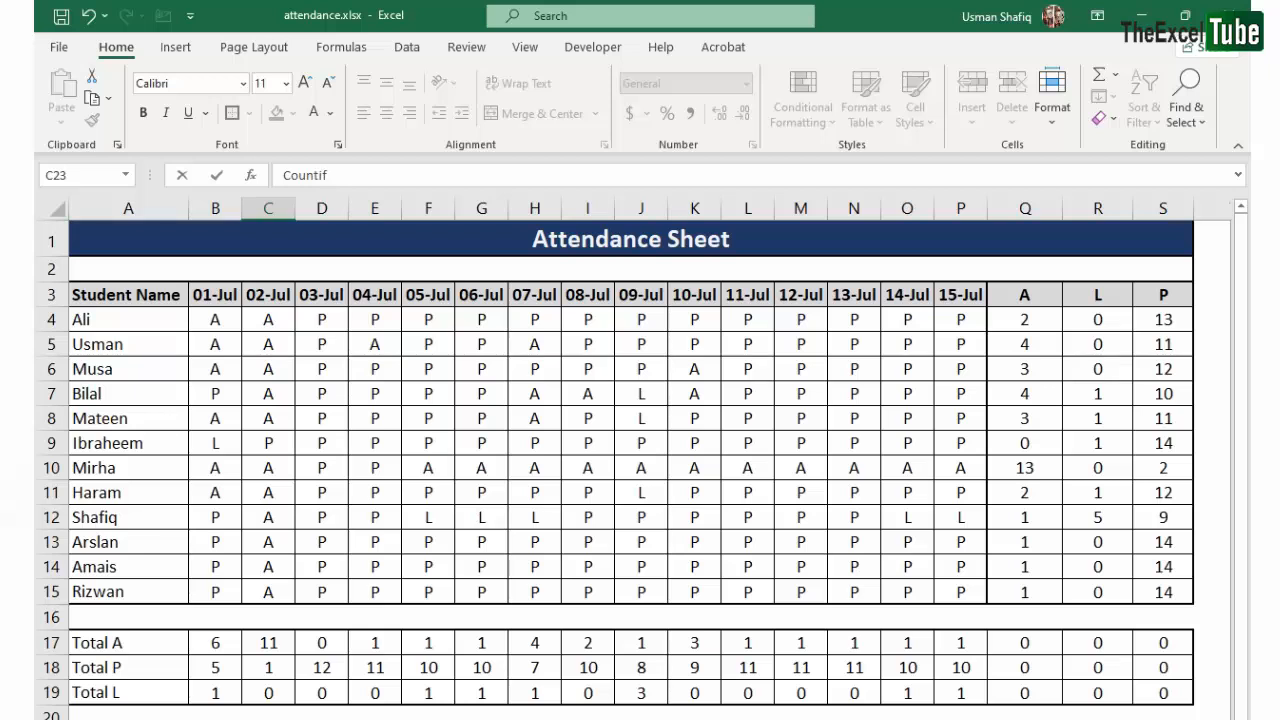
{"action": "key", "text": "Tab"}
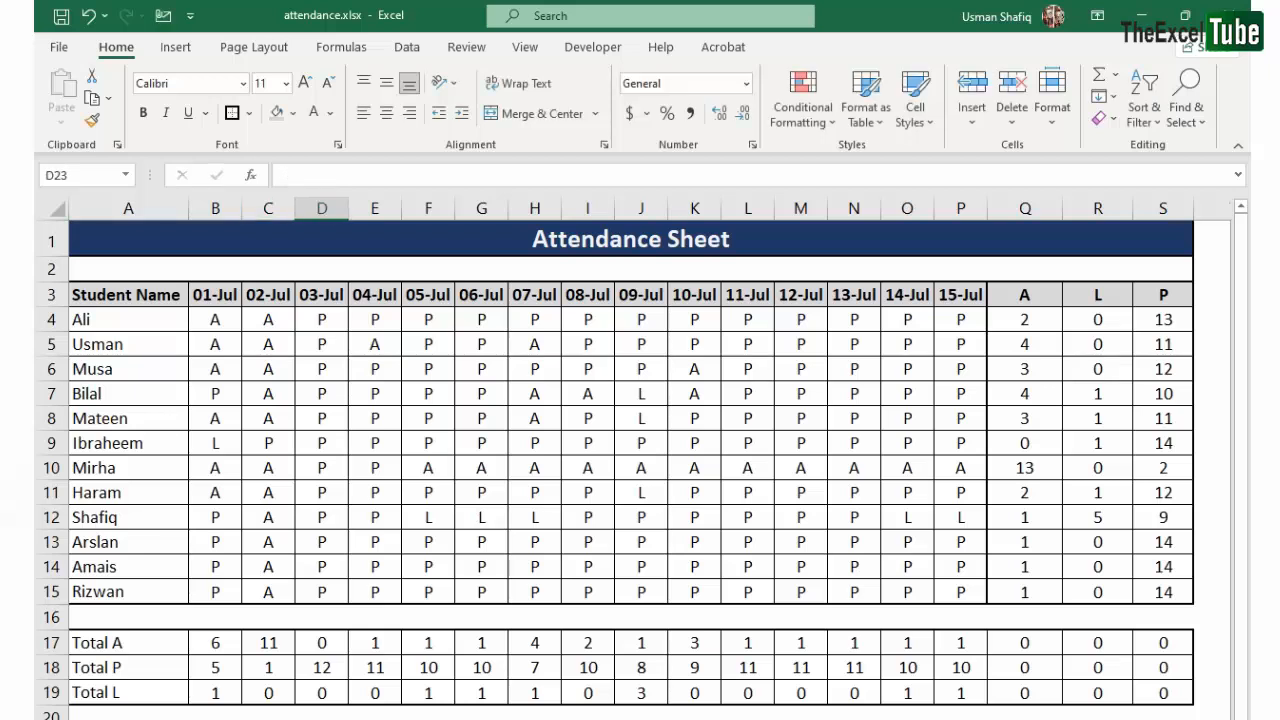
{"action": "type", "text": "Le"}
{"action": "key", "text": "Tab"}
{"action": "key", "text": "Tab"}
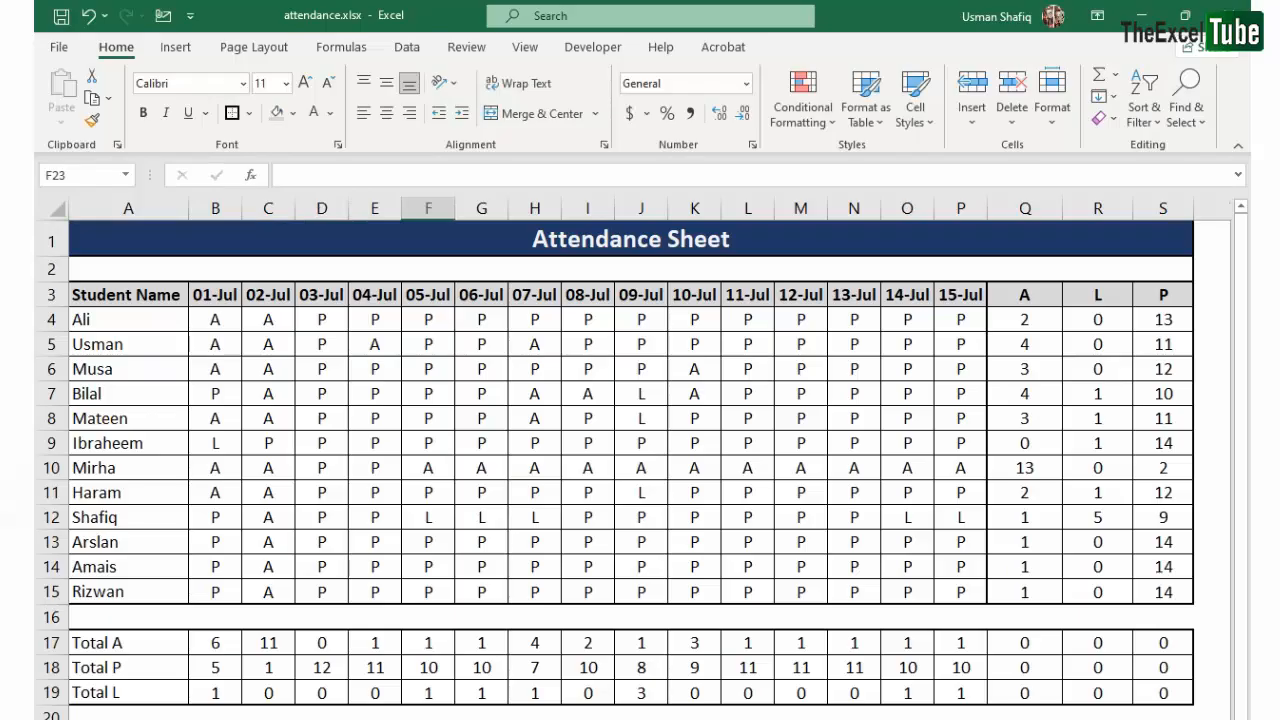
{"action": "type", "text": "MI"}
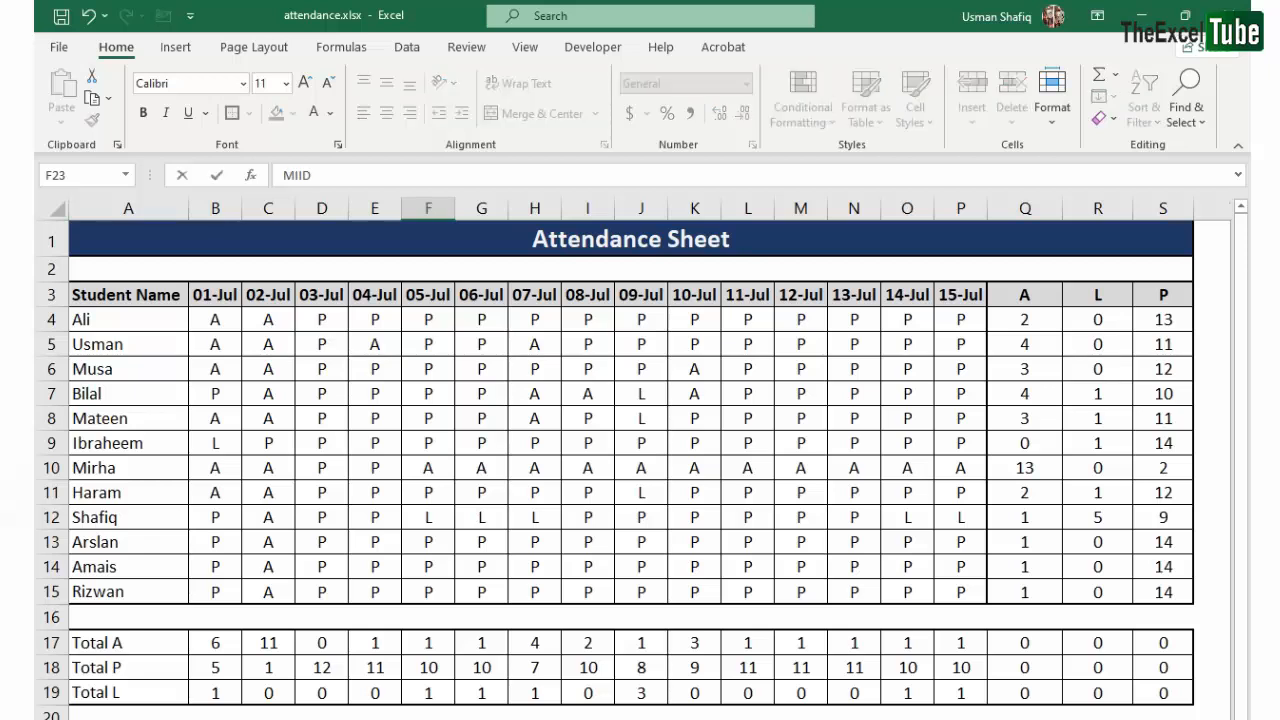
{"action": "type", "text": "d"}
{"action": "key", "text": "Return"}
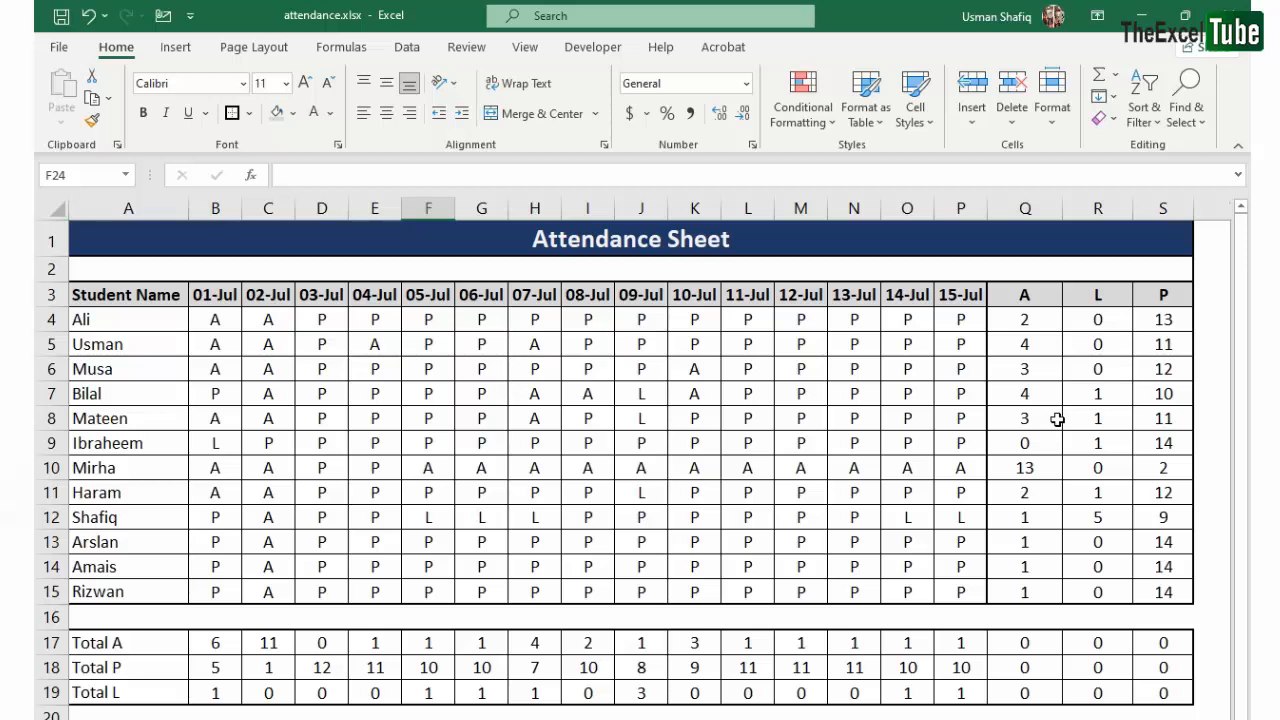
{"action": "left_click", "coordinate": [1005, 318]}
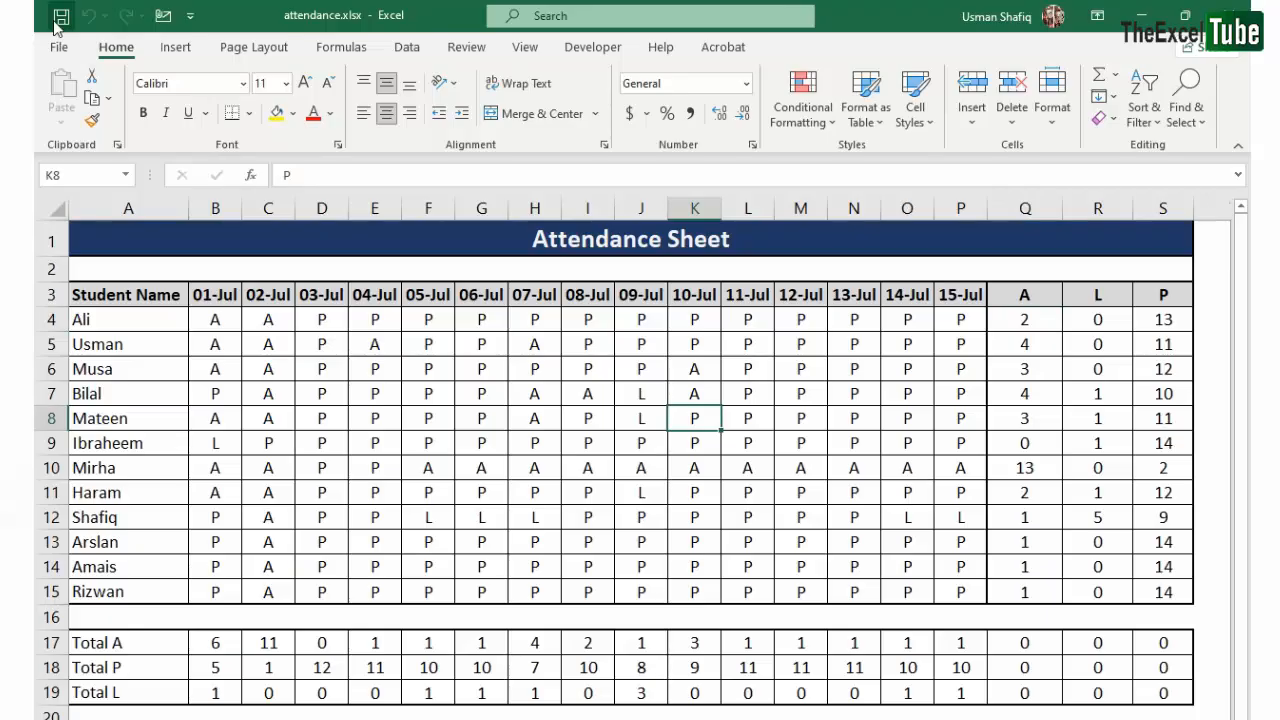
{"action": "left_click", "coordinate": [779, 427]}
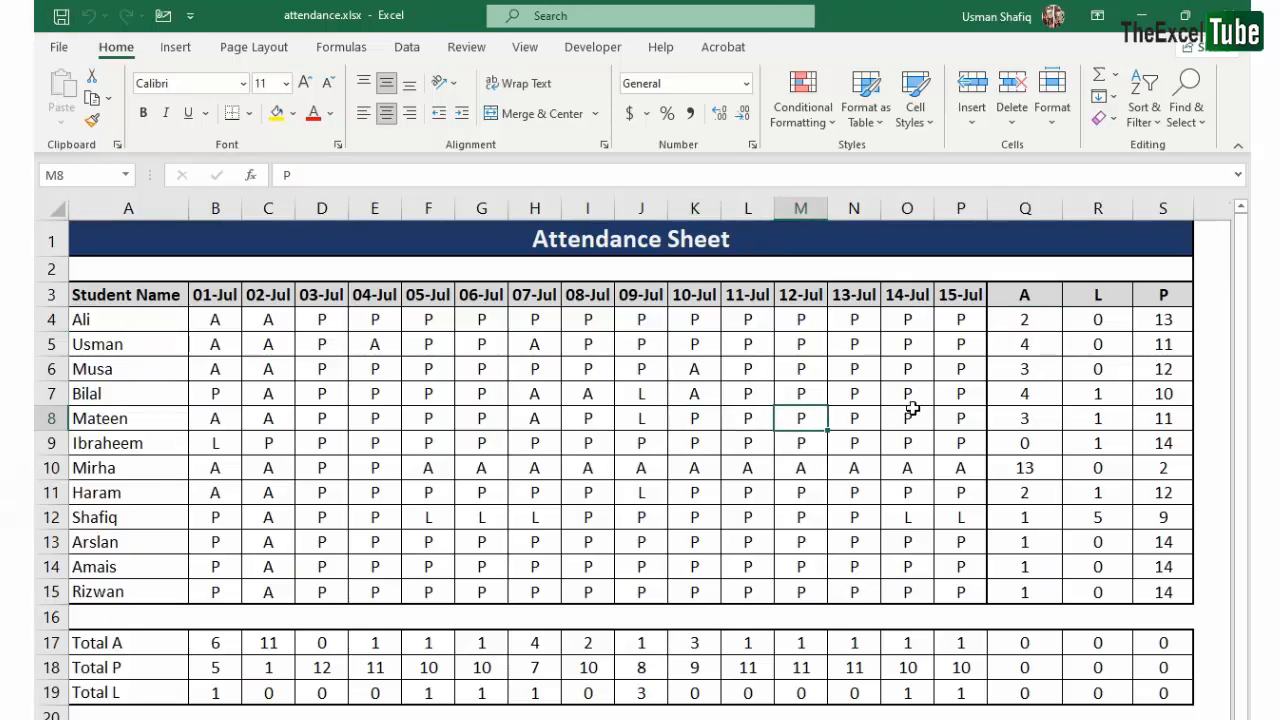